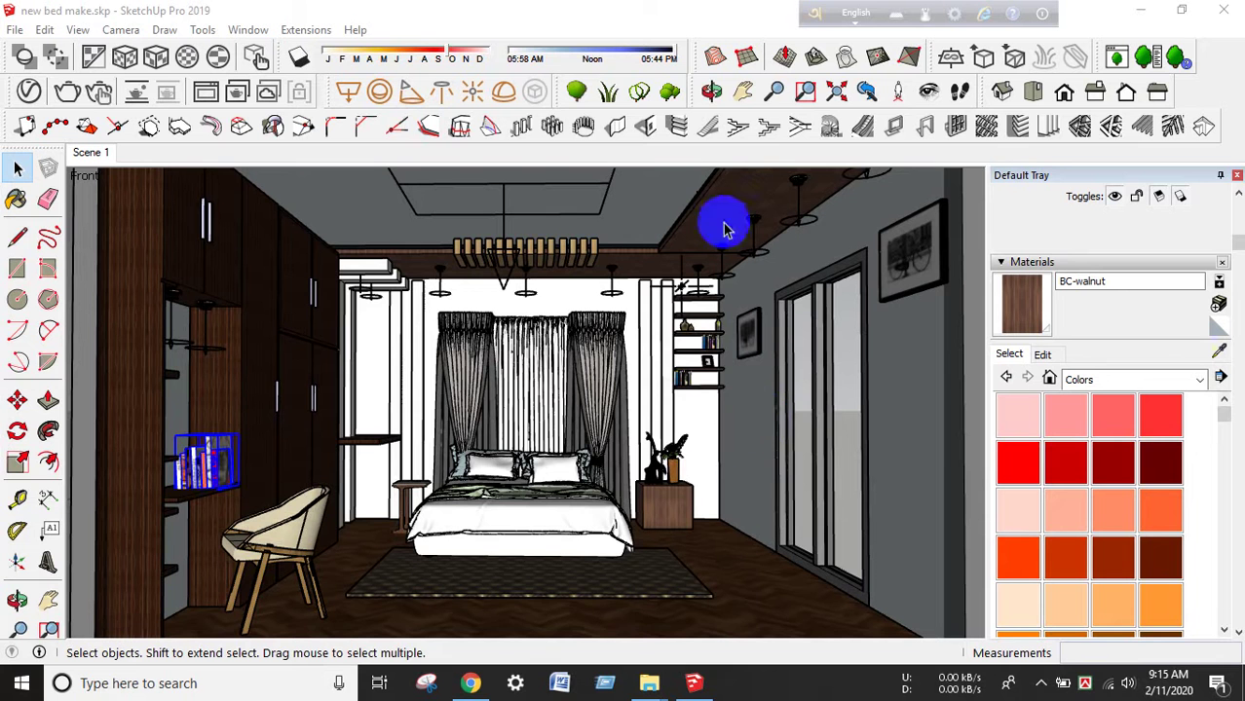
Zoom and orbit to a front view of the bedroom, then open the V-Ray Asset Editor
{"action": "scroll", "coordinate": [576, 390], "scroll_direction": "down", "scroll_amount": 3}
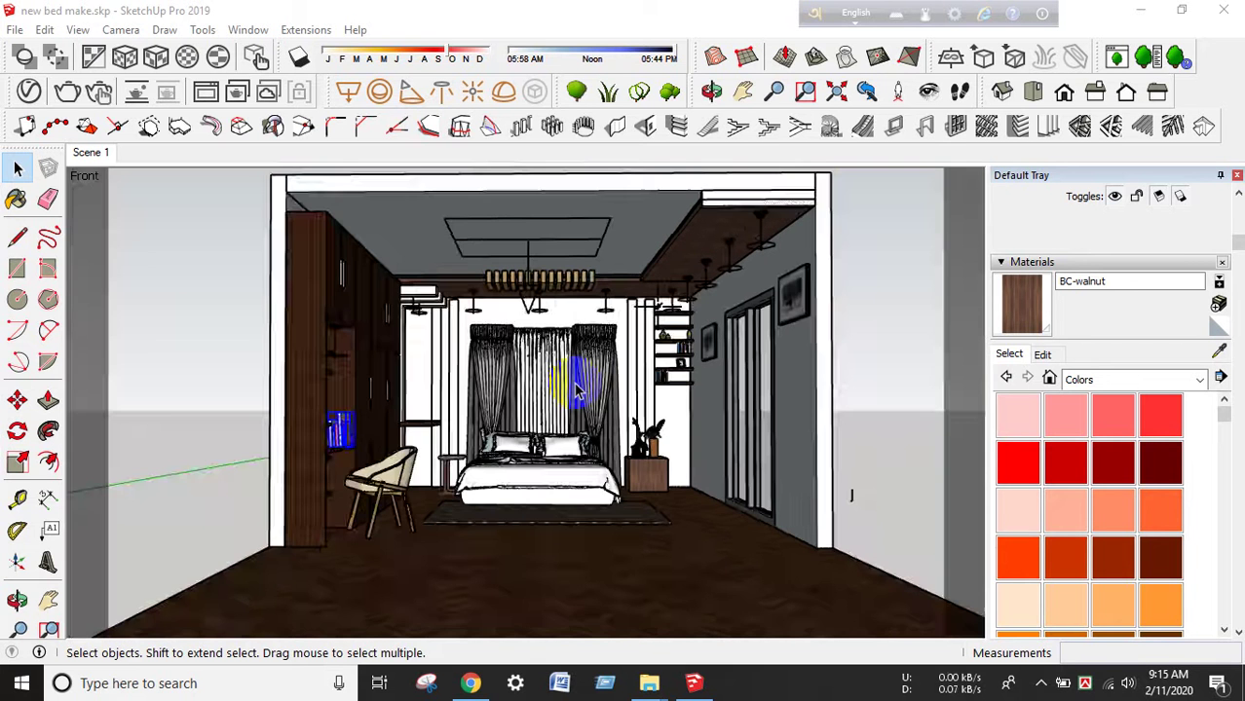
{"action": "scroll", "coordinate": [577, 390], "scroll_direction": "up", "scroll_amount": 1}
{"action": "scroll", "coordinate": [577, 390], "scroll_direction": "up", "scroll_amount": 1}
{"action": "scroll", "coordinate": [577, 390], "scroll_direction": "down", "scroll_amount": 1}
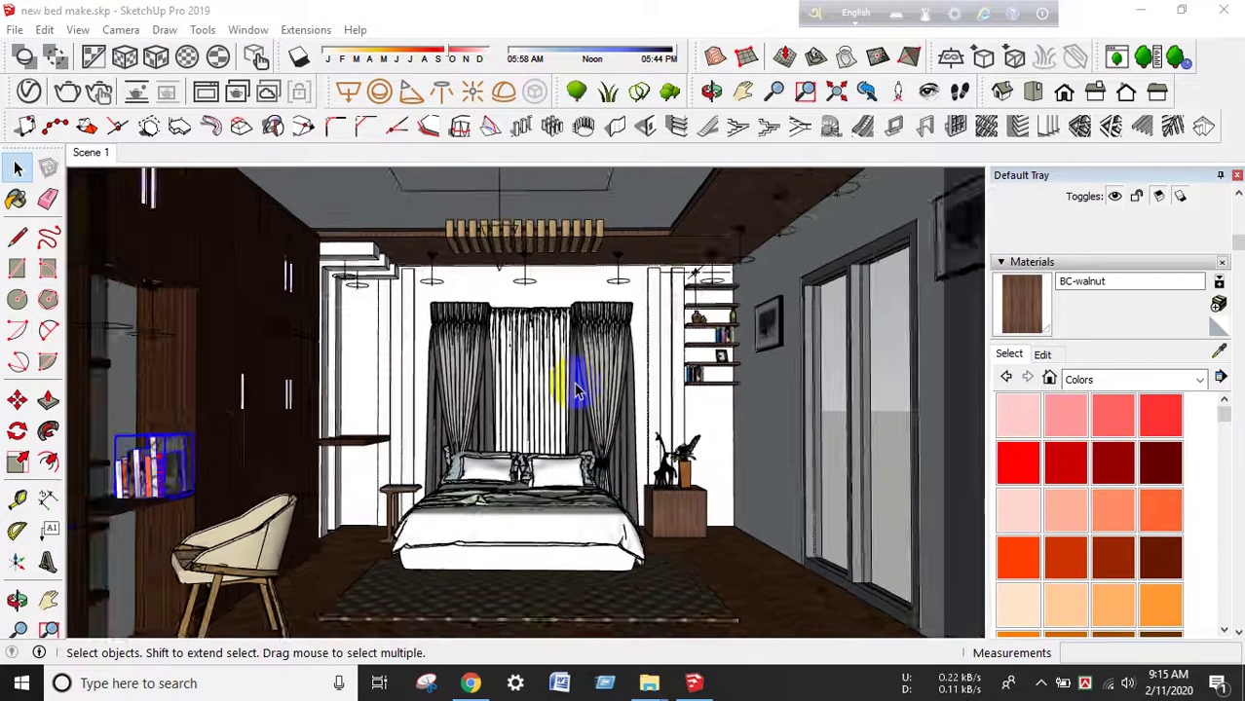
{"action": "scroll", "coordinate": [577, 390], "scroll_direction": "up", "scroll_amount": 1}
{"action": "scroll", "coordinate": [577, 392], "scroll_direction": "down", "scroll_amount": 2}
{"action": "middle_click_drag", "start_coordinate": [551, 379], "coordinate": [300, 178]}
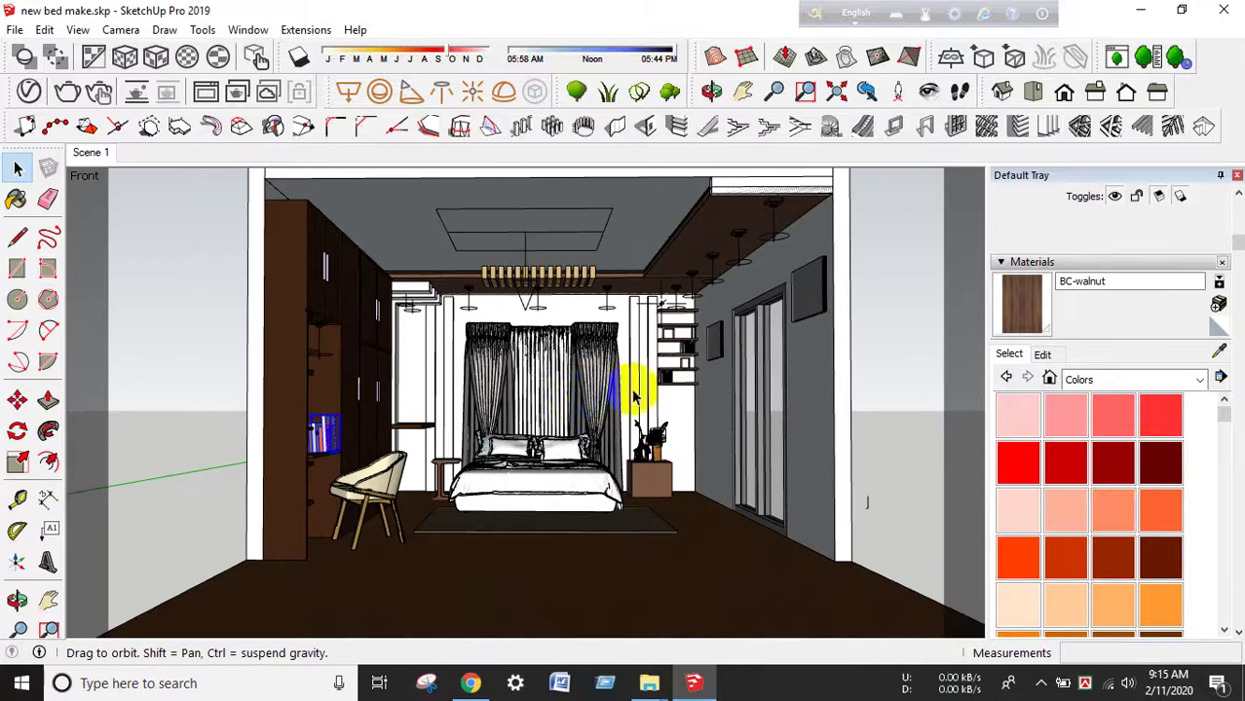
{"action": "left_click", "coordinate": [26, 89]}
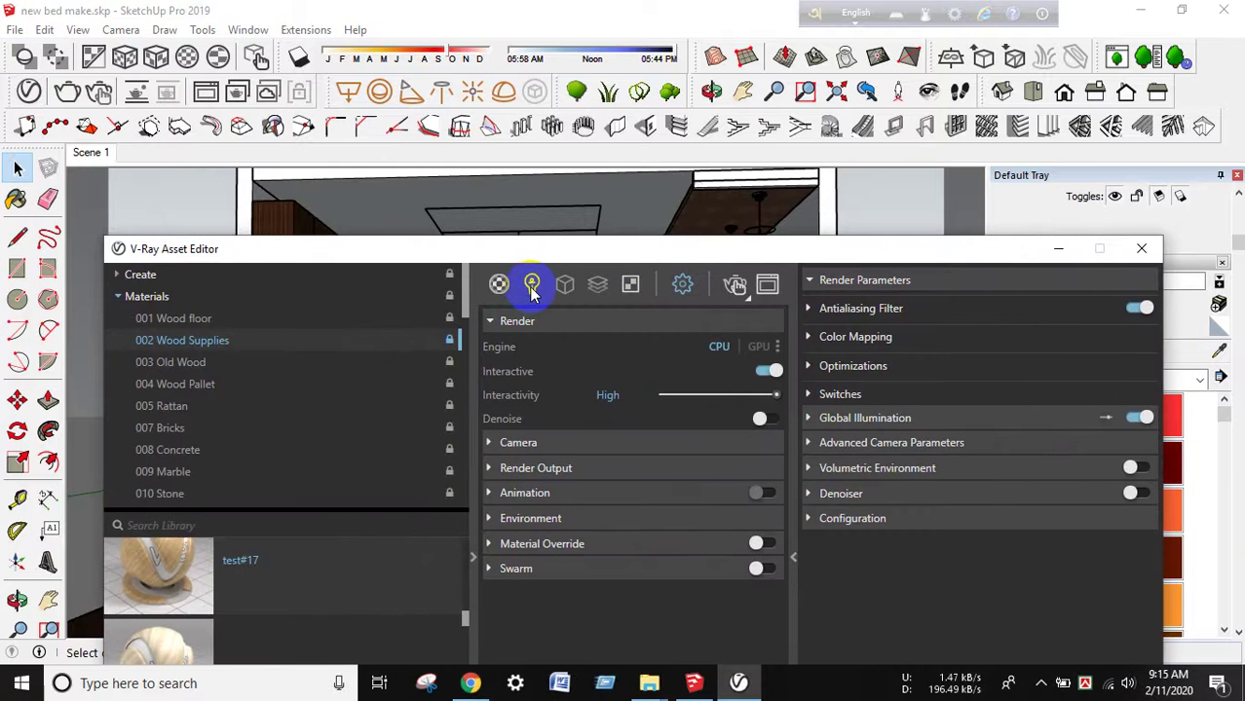
Show the scene lights list and select the IES Light to view its 25000 lm intensity
{"action": "left_click", "coordinate": [532, 288]}
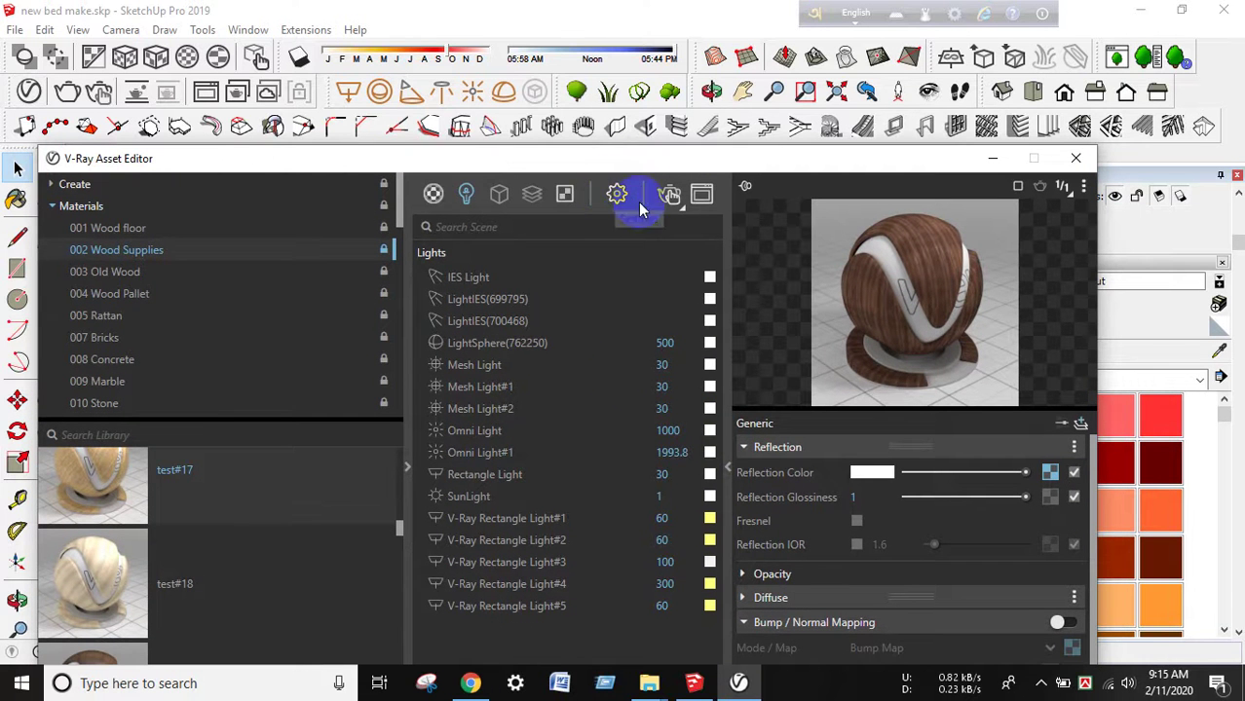
{"action": "left_click_drag", "start_coordinate": [636, 159], "coordinate": [644, 67]}
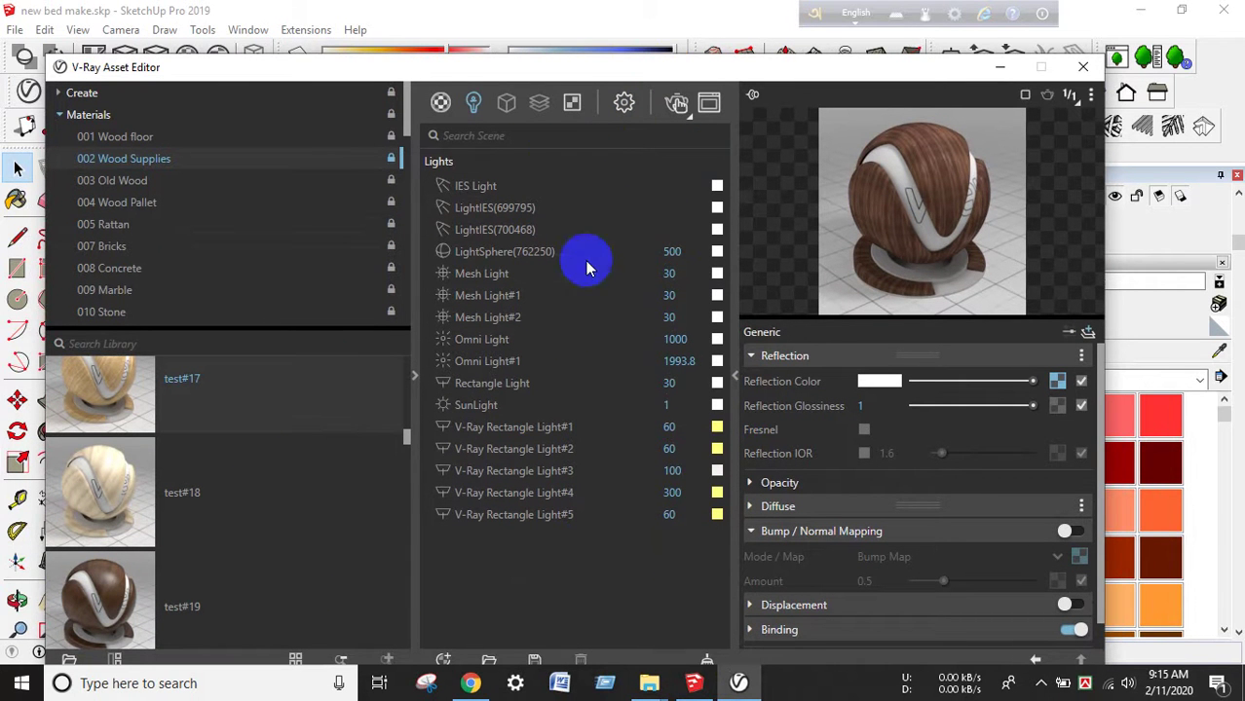
{"action": "left_click", "coordinate": [534, 239]}
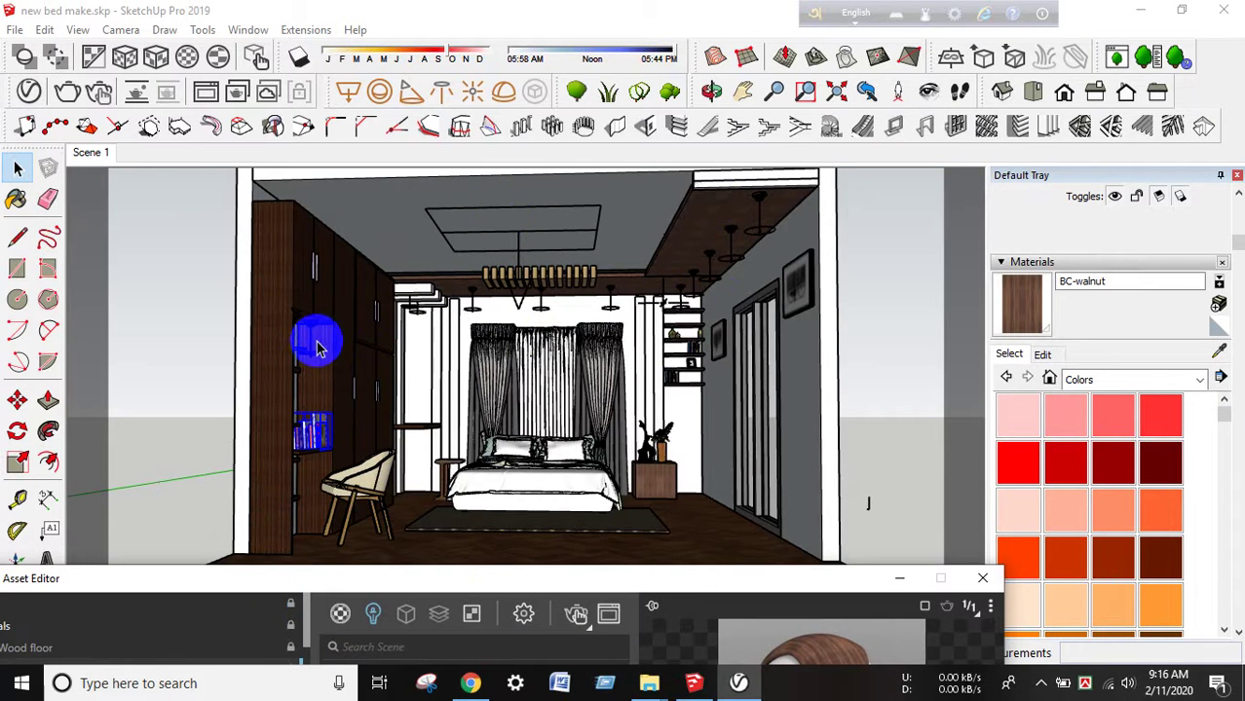
{"action": "mouse_move", "coordinate": [423, 582]}
{"action": "left_mouse_down"}
{"action": "mouse_move", "coordinate": [428, 158]}
{"action": "mouse_move", "coordinate": [353, 73]}
{"action": "left_mouse_up"}
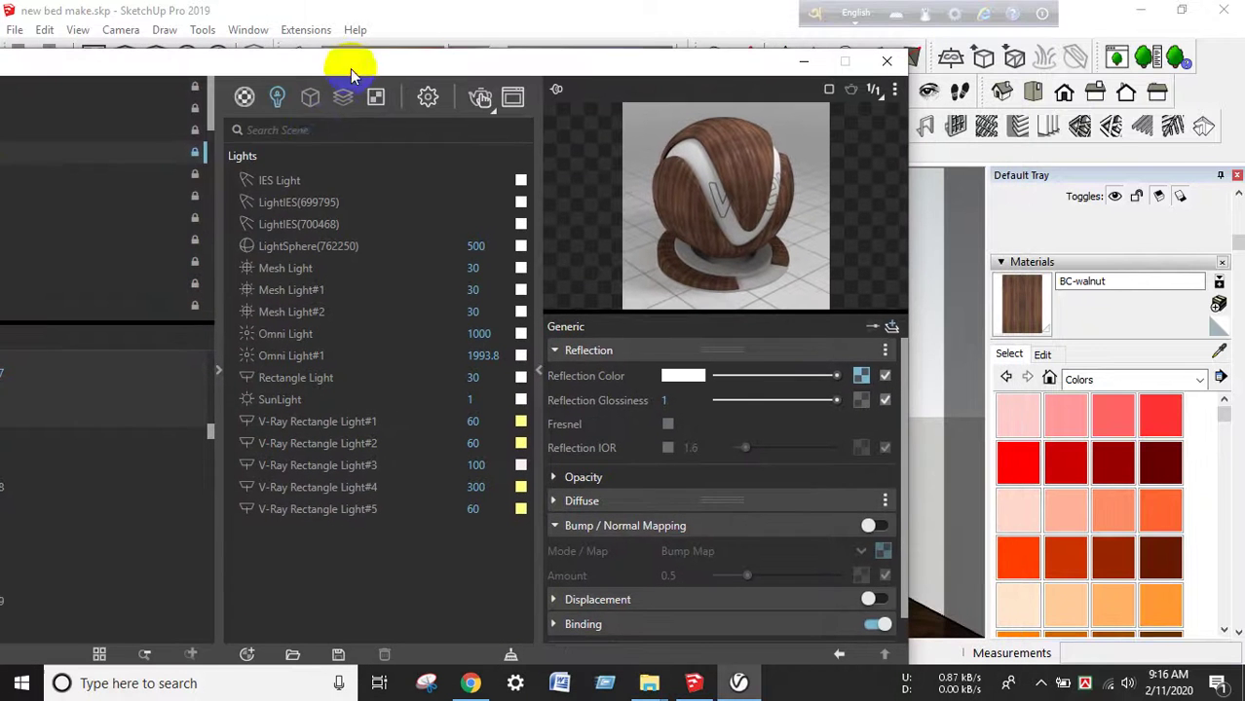
{"action": "left_click", "coordinate": [281, 188]}
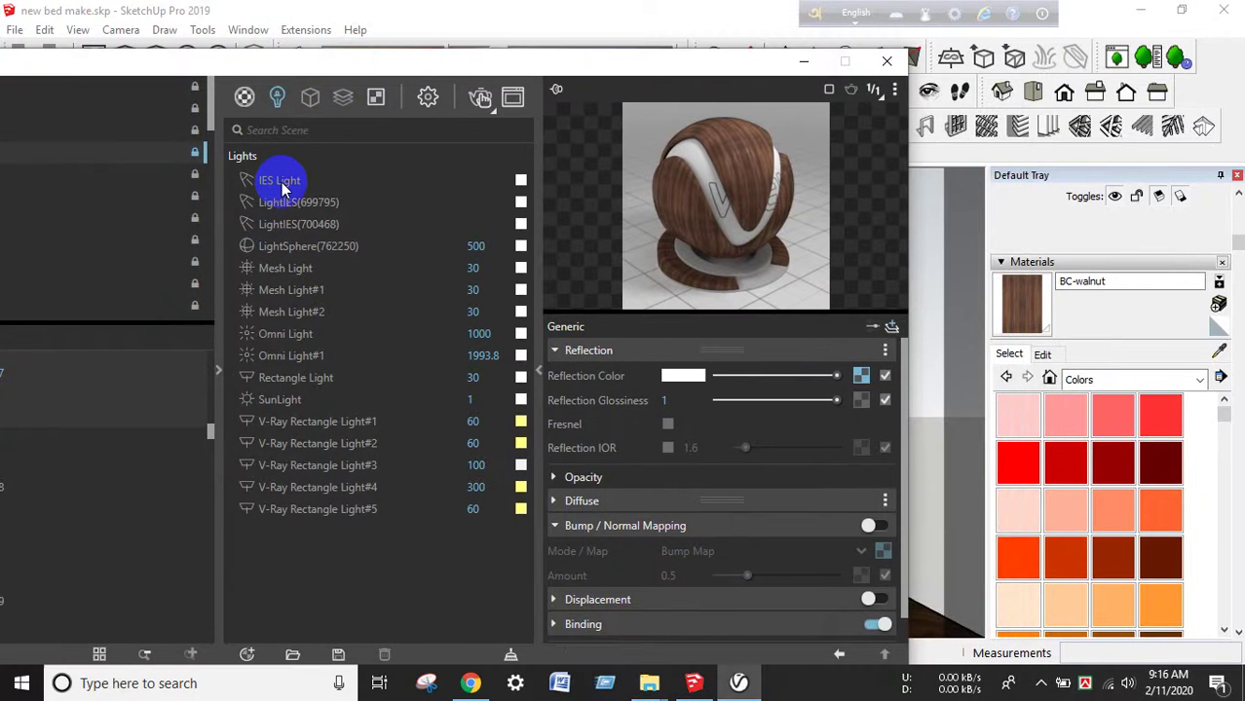
{"action": "left_click", "coordinate": [305, 208]}
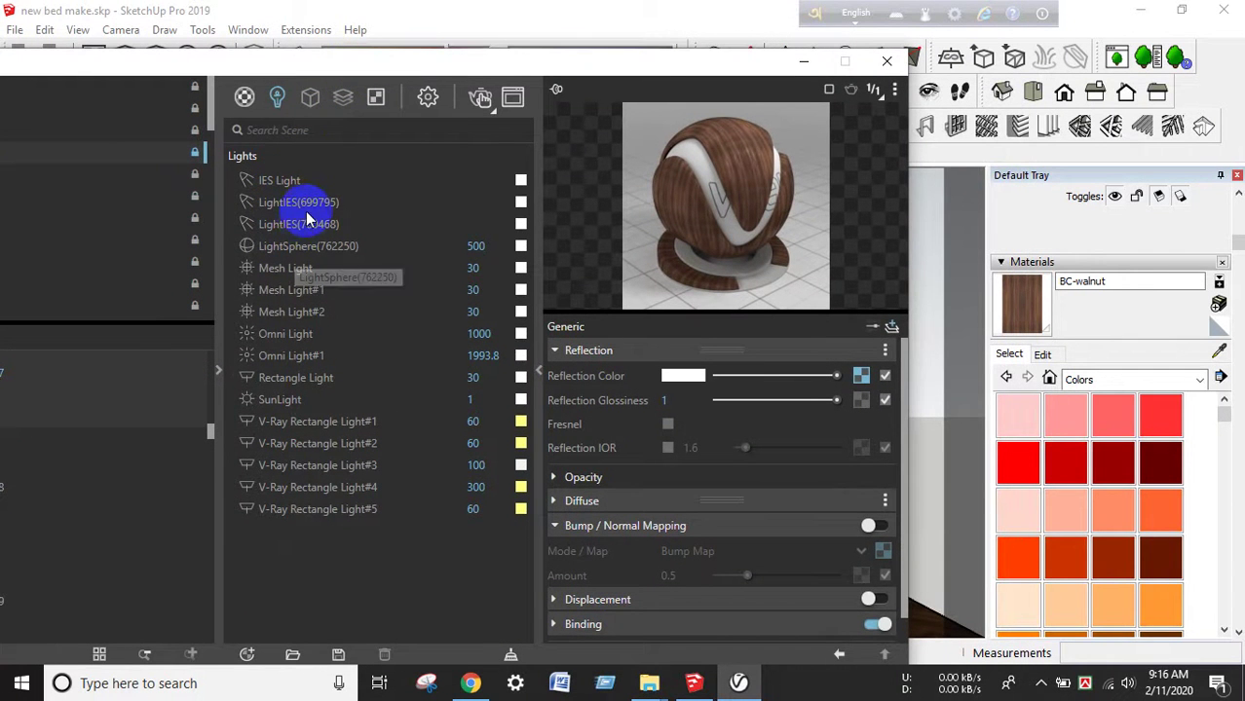
{"action": "left_click_drag", "start_coordinate": [546, 61], "coordinate": [409, 295]}
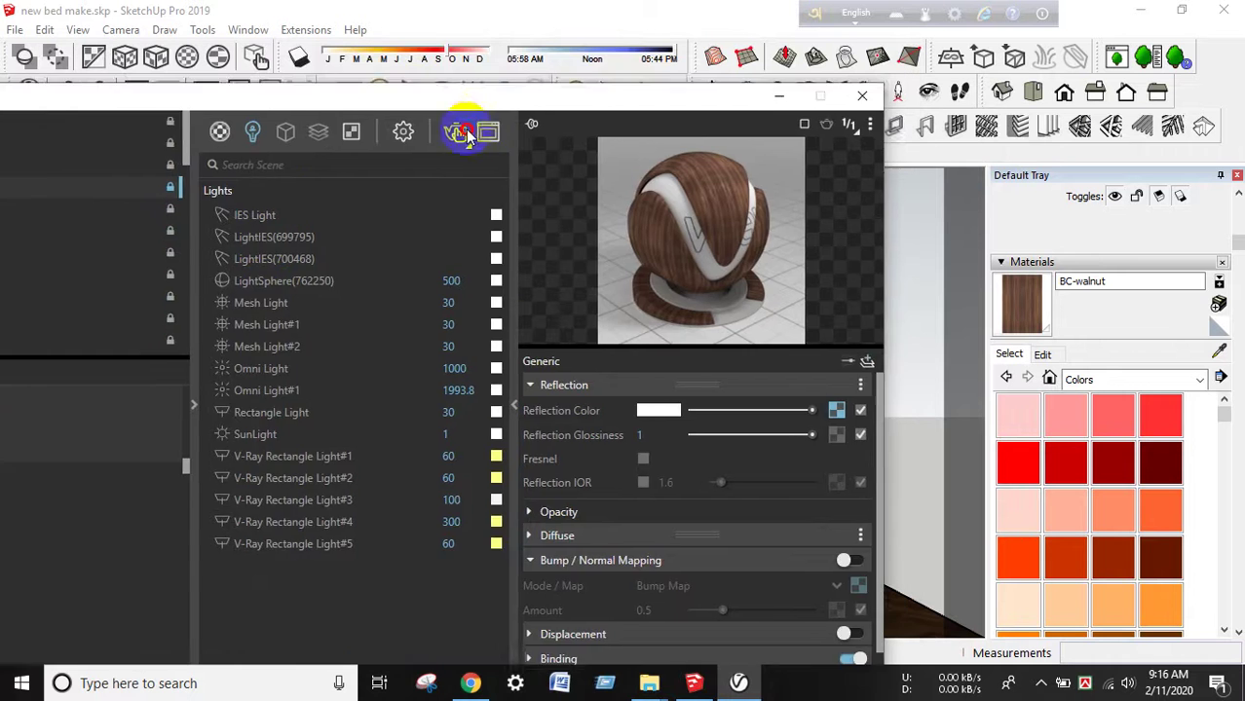
{"action": "left_click", "coordinate": [761, 205]}
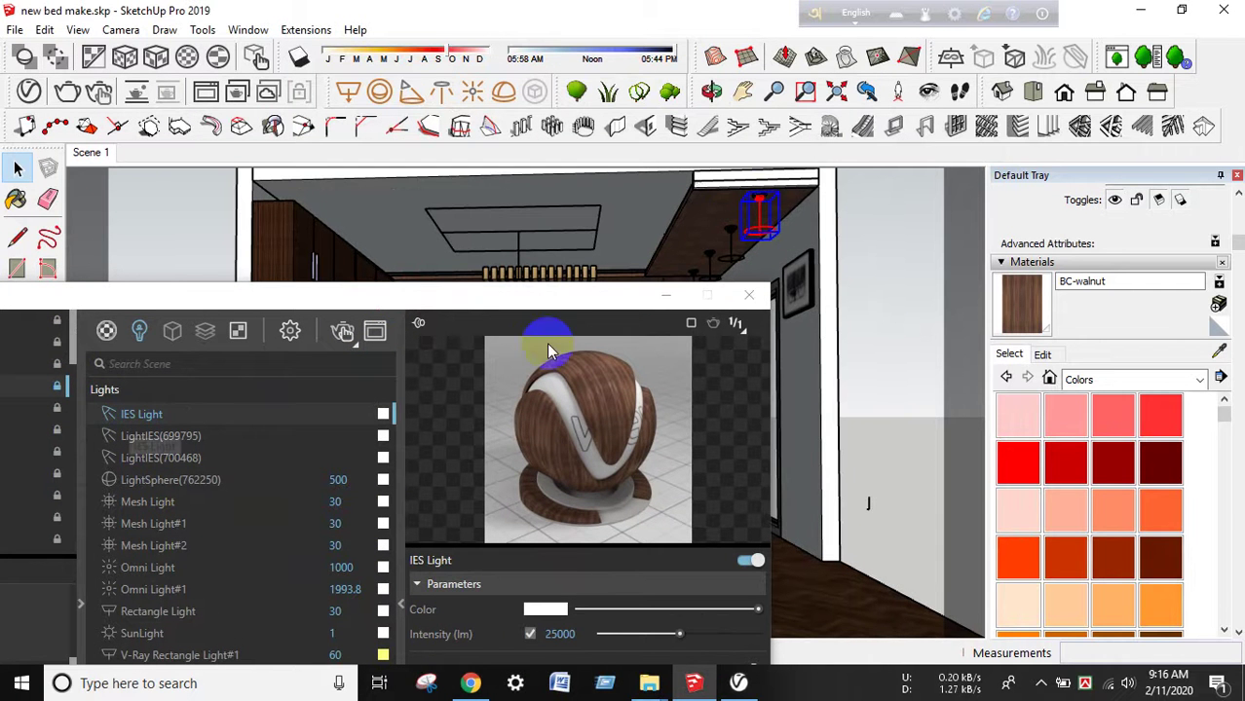
Select the wardrobe and ceiling light fixtures to show the Rectangle Light's settings: intensity 30, about 61 × 61
{"action": "left_click_drag", "start_coordinate": [546, 307], "coordinate": [741, 418]}
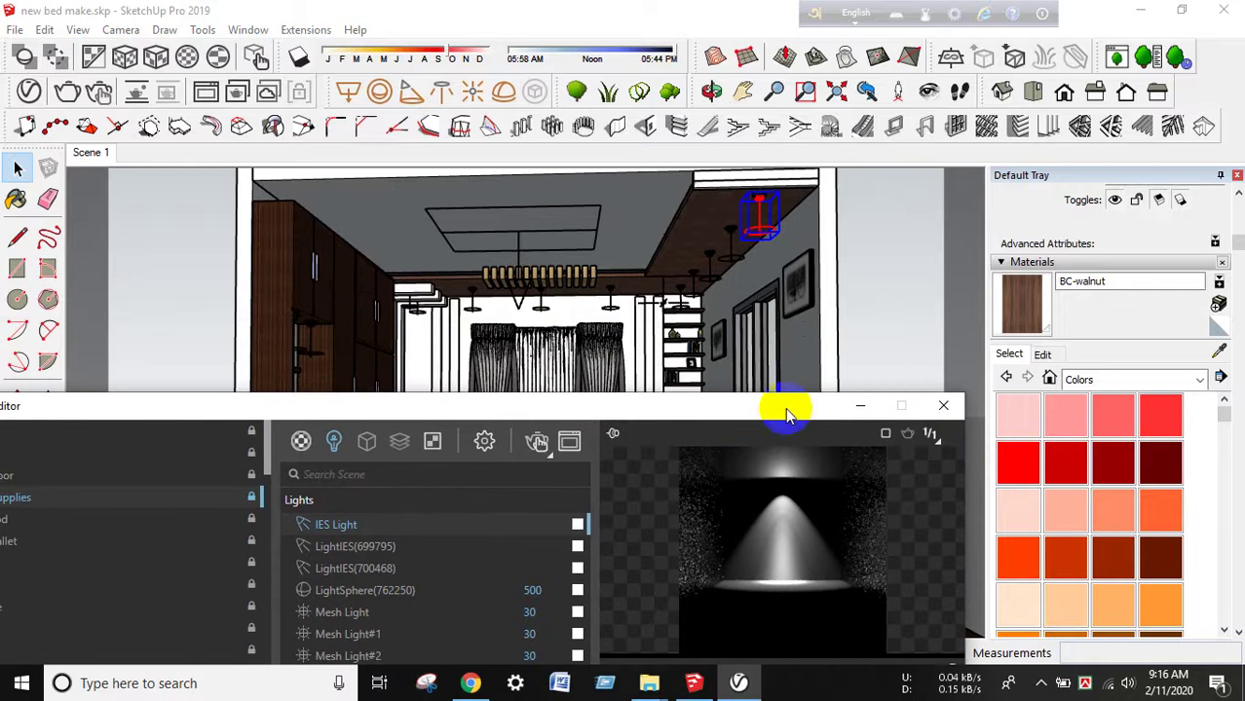
{"action": "left_click_drag", "start_coordinate": [630, 412], "coordinate": [662, 430]}
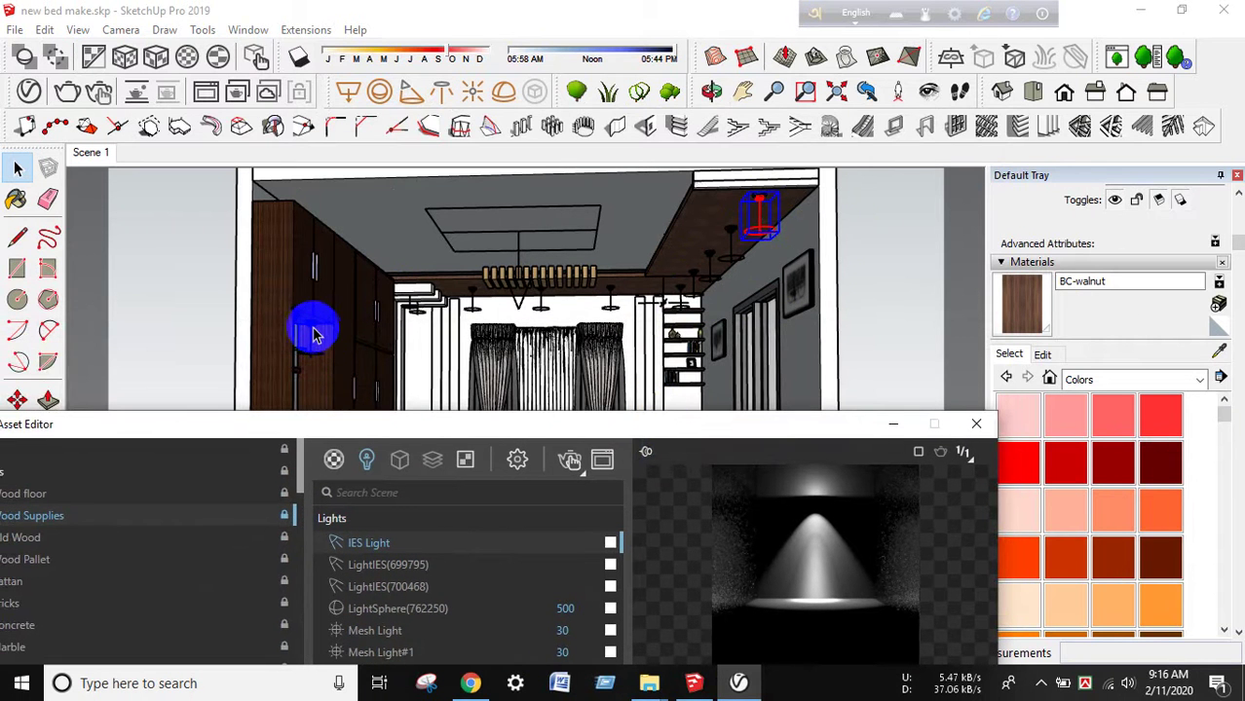
{"action": "left_click", "coordinate": [311, 333]}
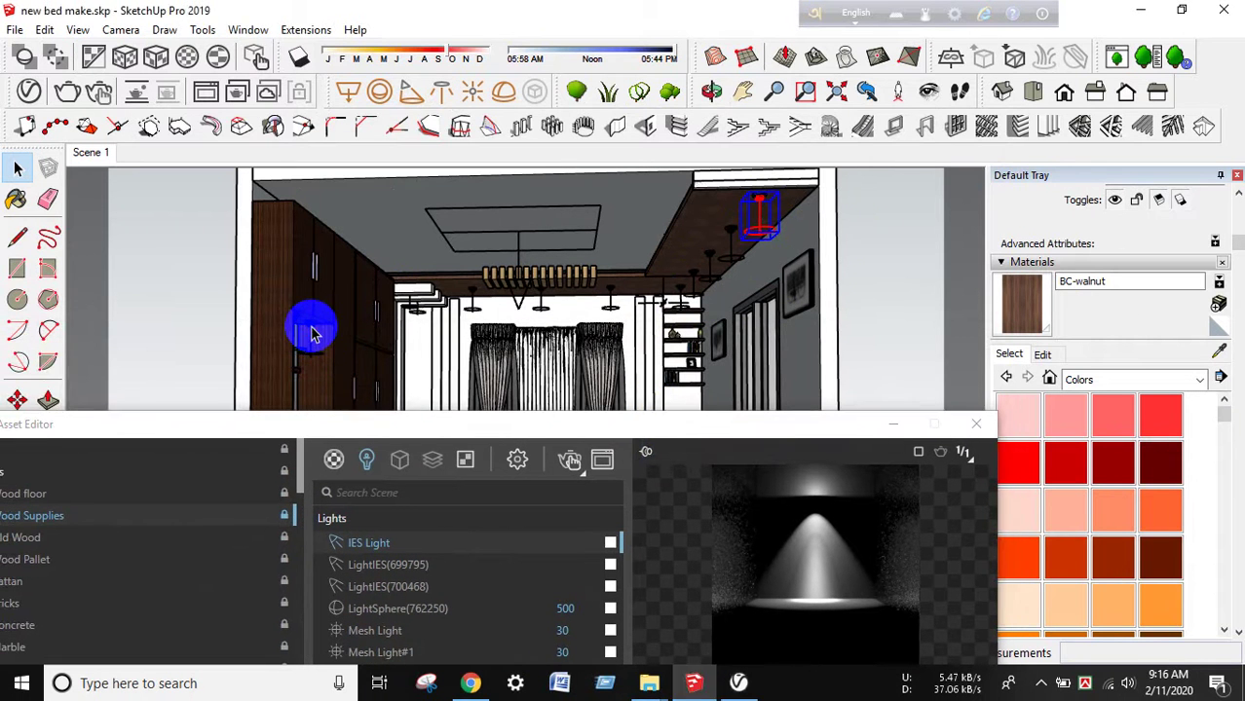
{"action": "left_click", "coordinate": [391, 543]}
{"action": "left_click", "coordinate": [529, 236]}
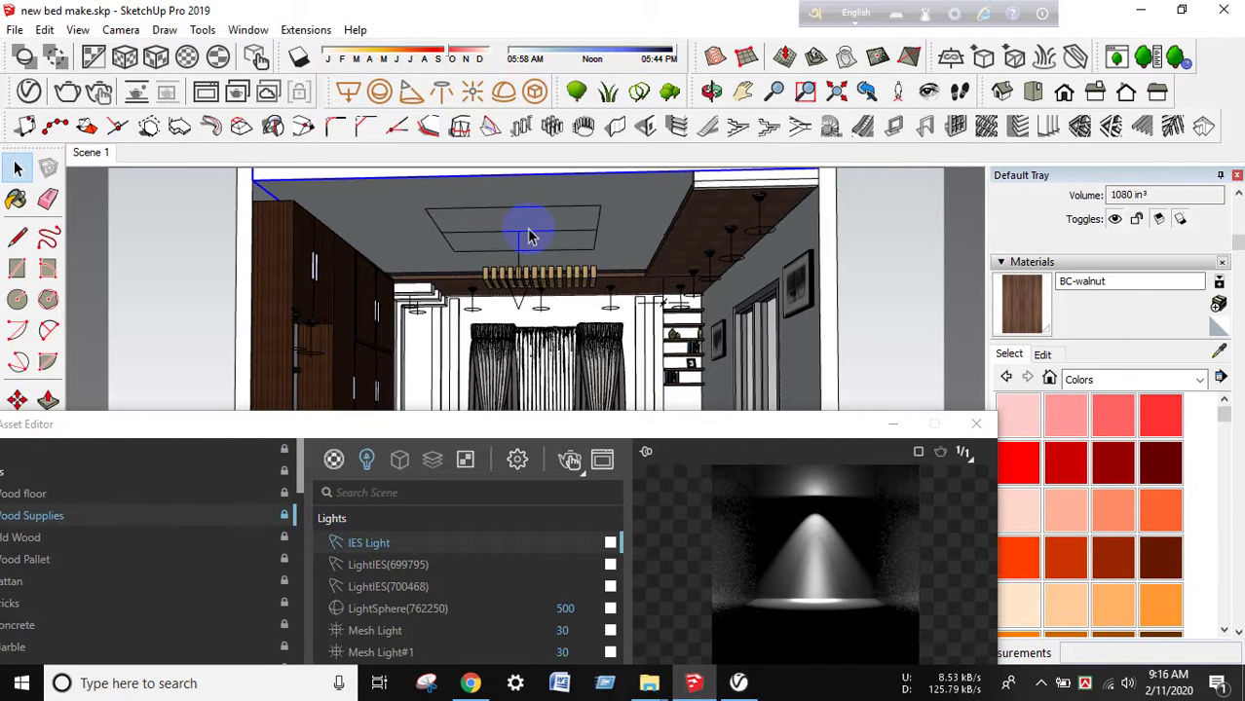
{"action": "left_click", "coordinate": [517, 245]}
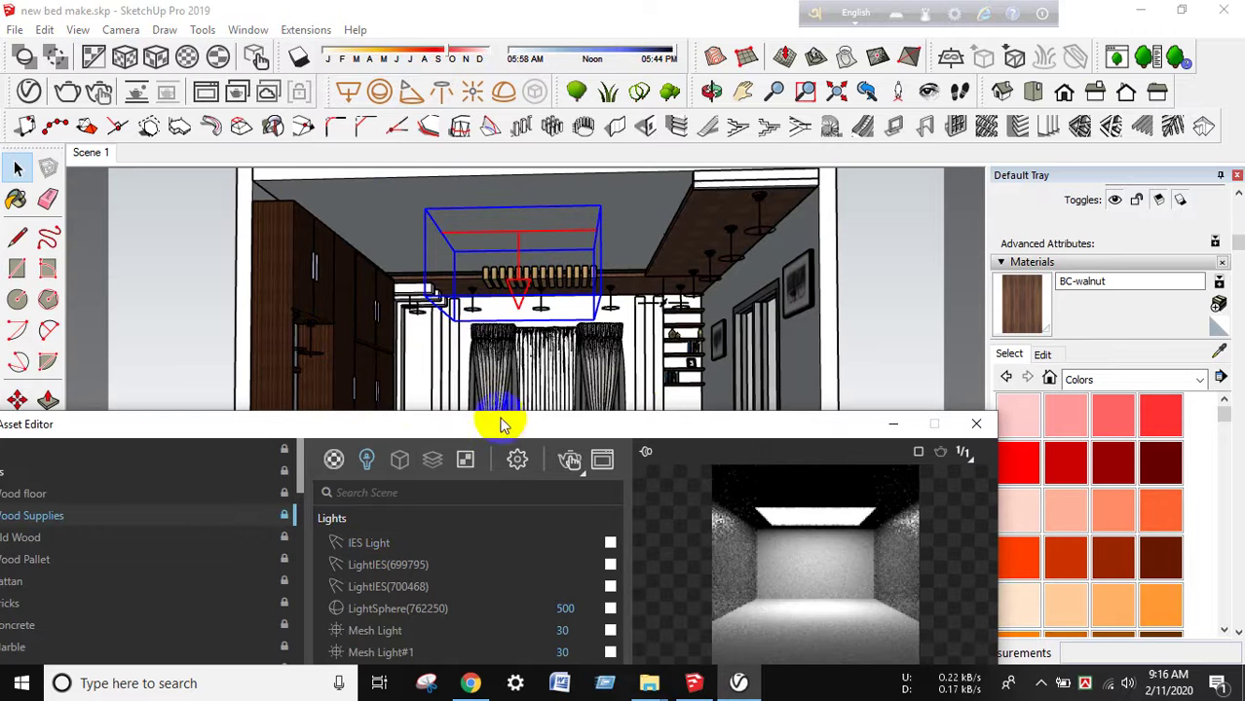
{"action": "left_click_drag", "start_coordinate": [488, 432], "coordinate": [498, 209]}
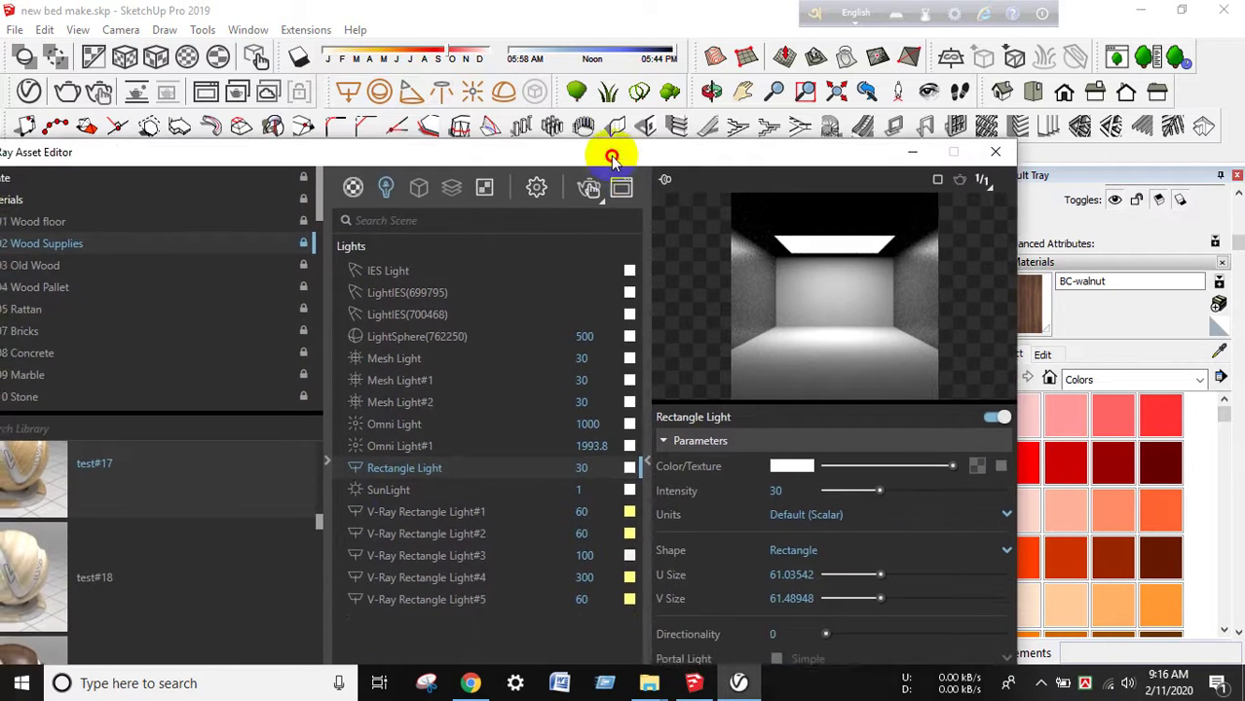
Delete V-Ray Rectangle Light#1 and Rectangle Light#3 from the lights list
{"action": "left_click_drag", "start_coordinate": [604, 216], "coordinate": [608, 148]}
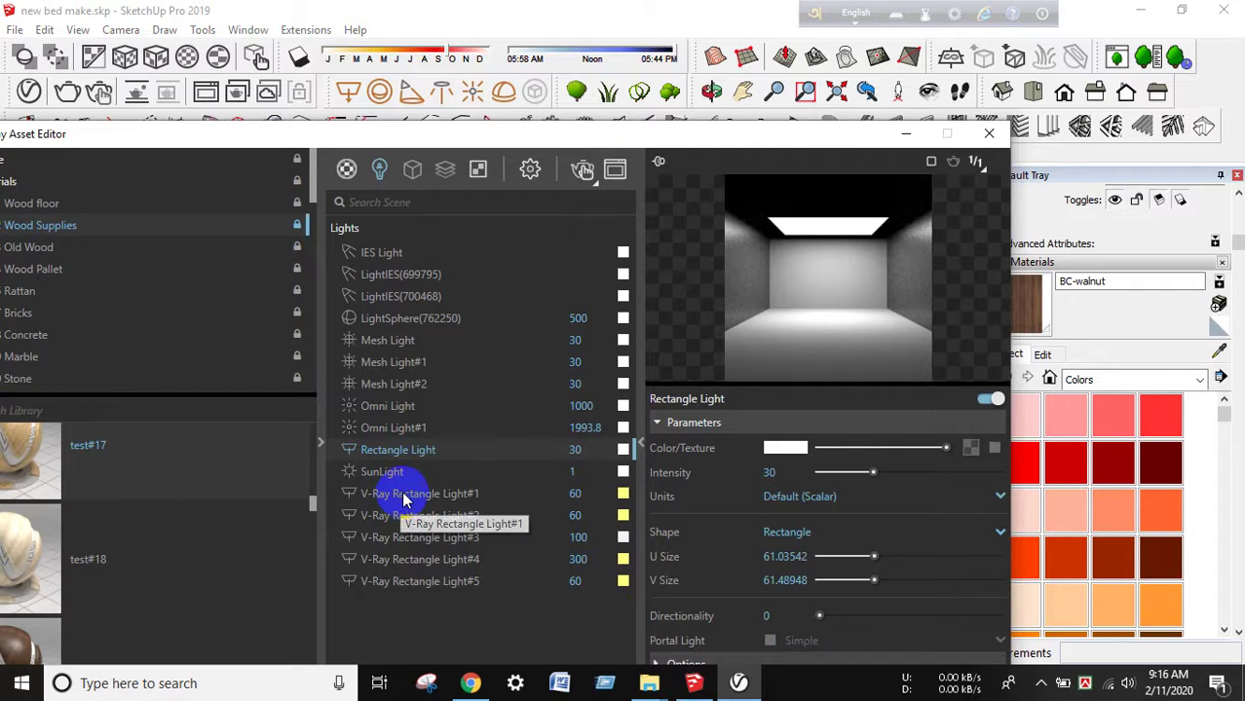
{"action": "left_click", "coordinate": [404, 497]}
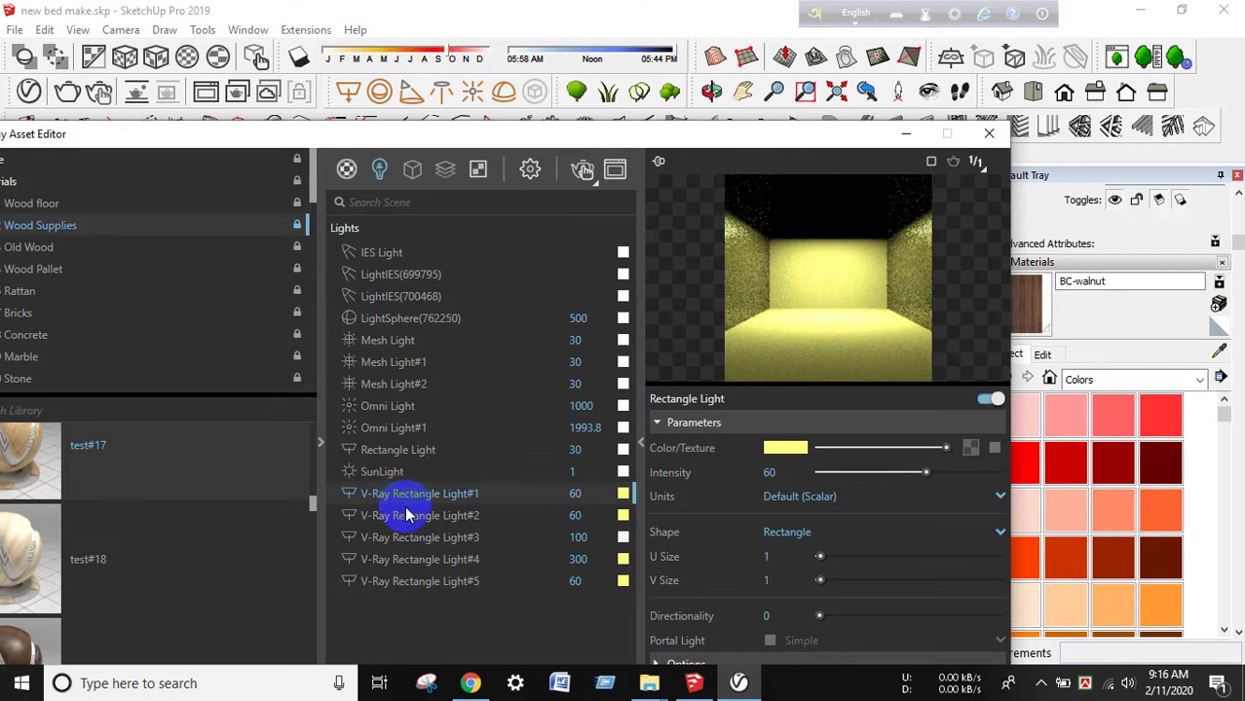
{"action": "key", "text": "Delete"}
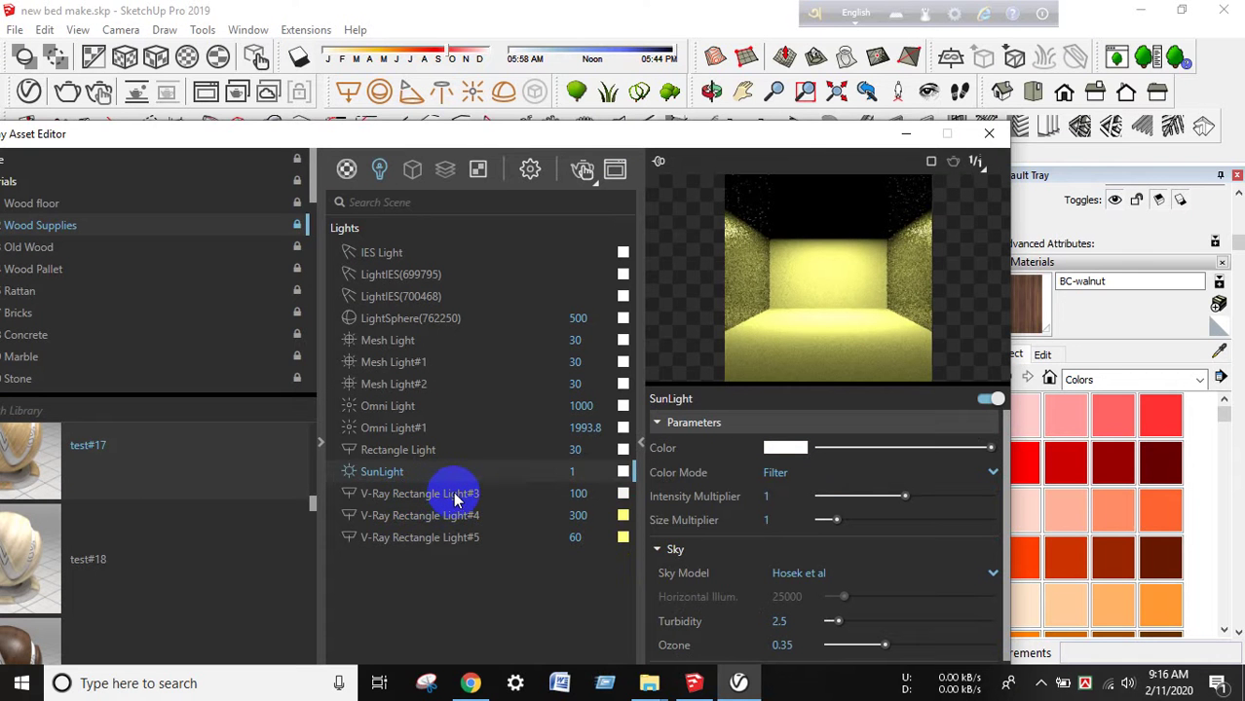
{"action": "left_click", "coordinate": [455, 497]}
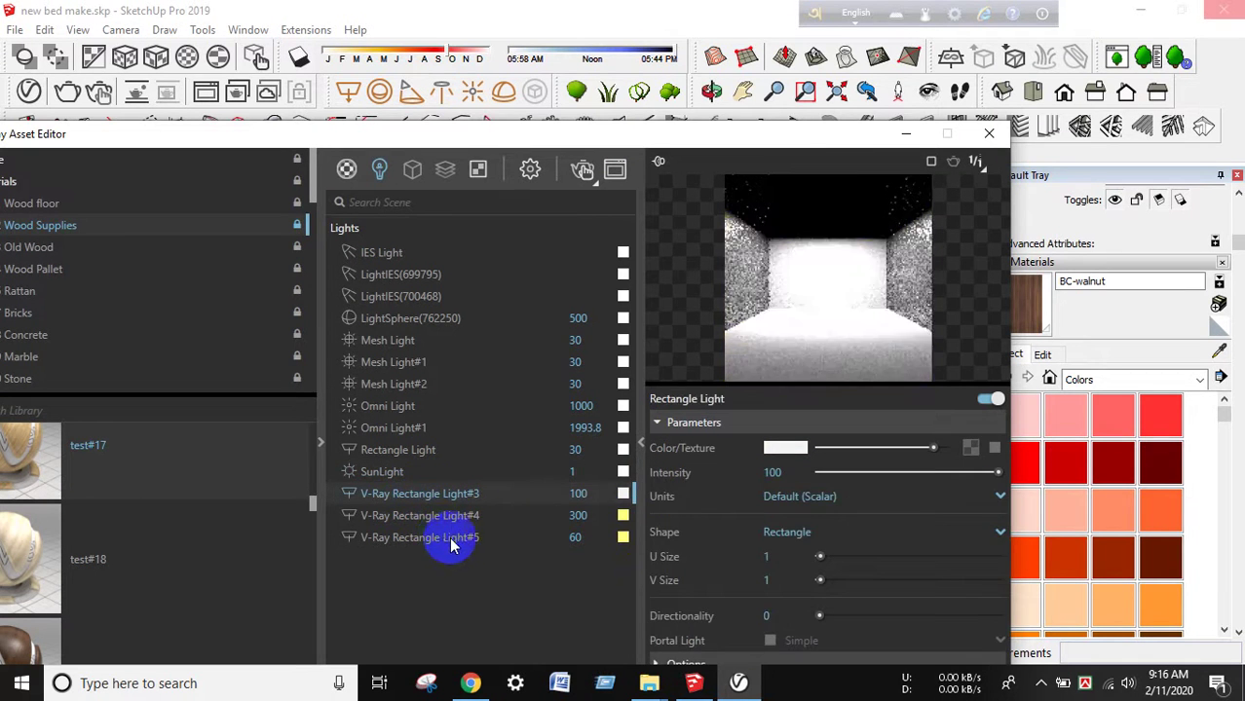
{"action": "key", "text": "Delete"}
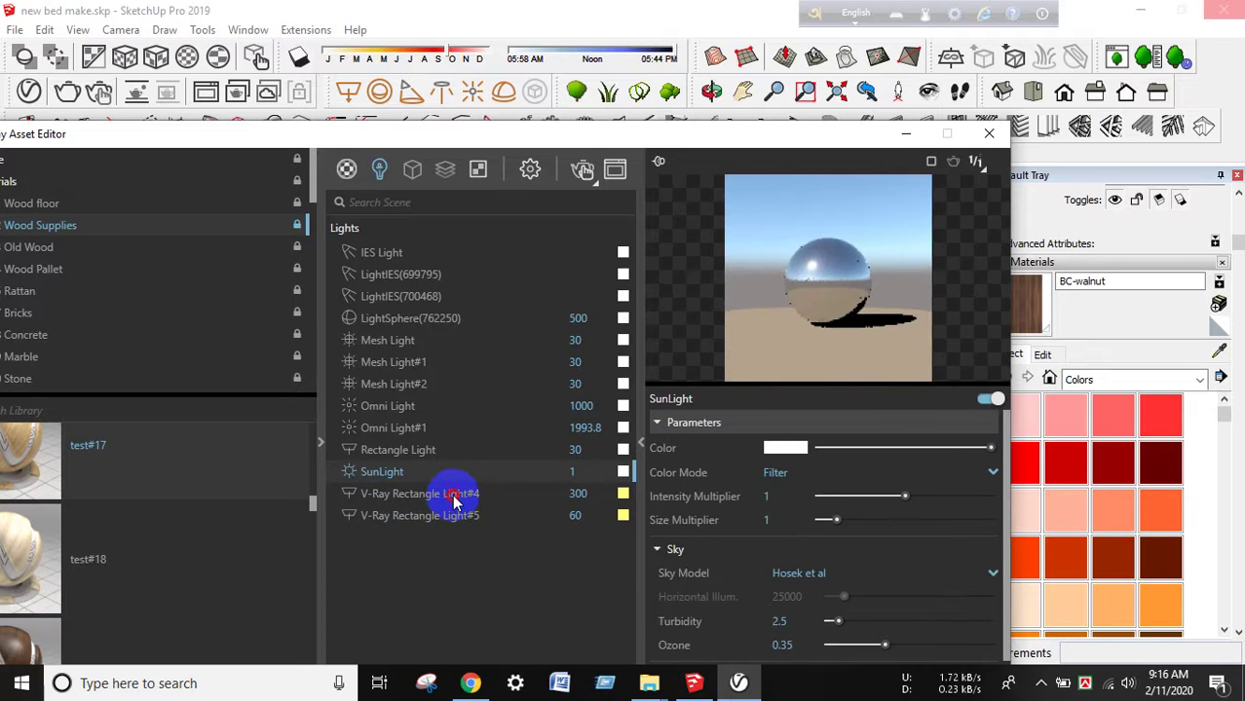
Inspect the remaining Rectangle Light: intensity 30, size 61.03542 × 61.48948, directionality 0
{"action": "left_click", "coordinate": [455, 497]}
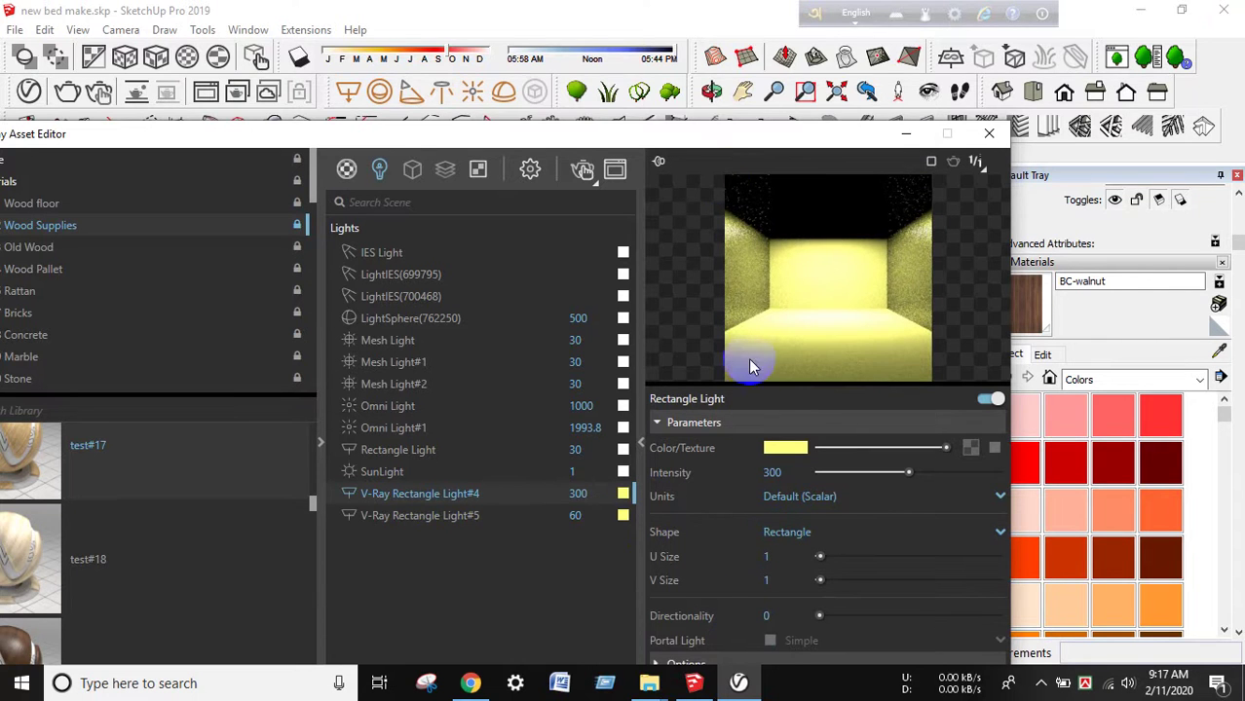
{"action": "left_click_drag", "start_coordinate": [724, 144], "coordinate": [733, 50]}
{"action": "left_click", "coordinate": [756, 565]}
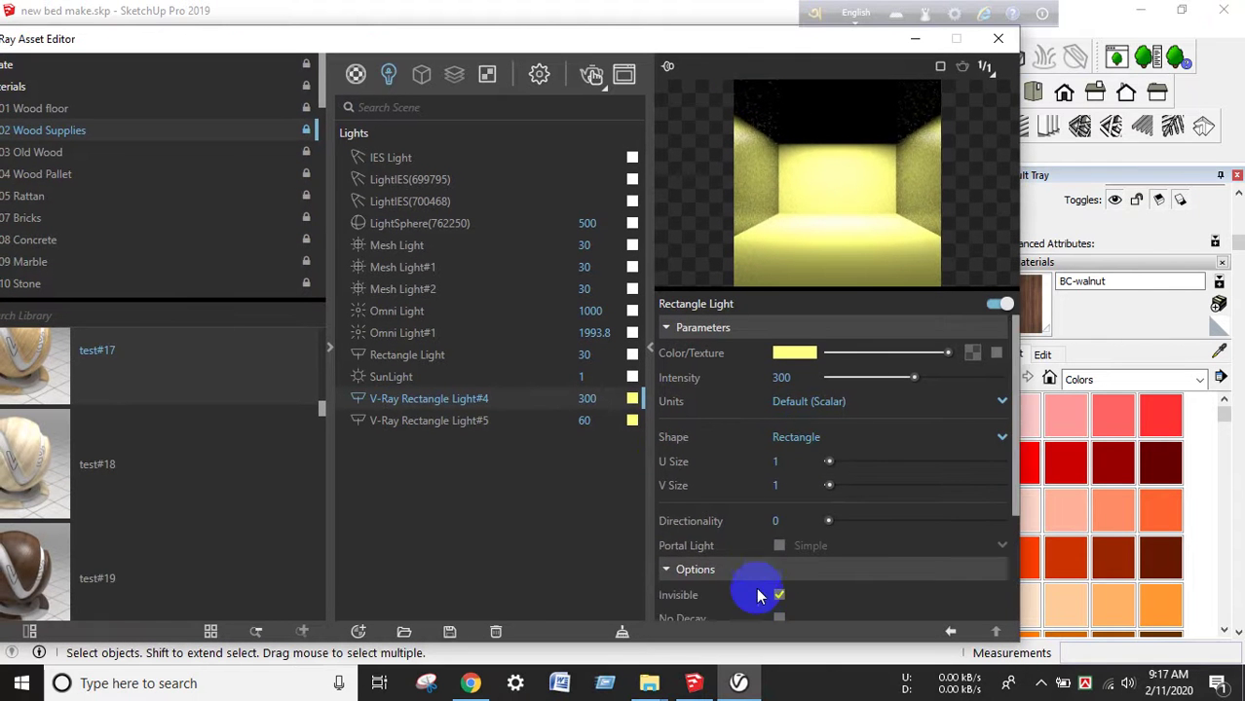
{"action": "scroll", "coordinate": [769, 565], "scroll_direction": "down", "scroll_amount": 1}
{"action": "scroll", "coordinate": [775, 549], "scroll_direction": "down", "scroll_amount": 3}
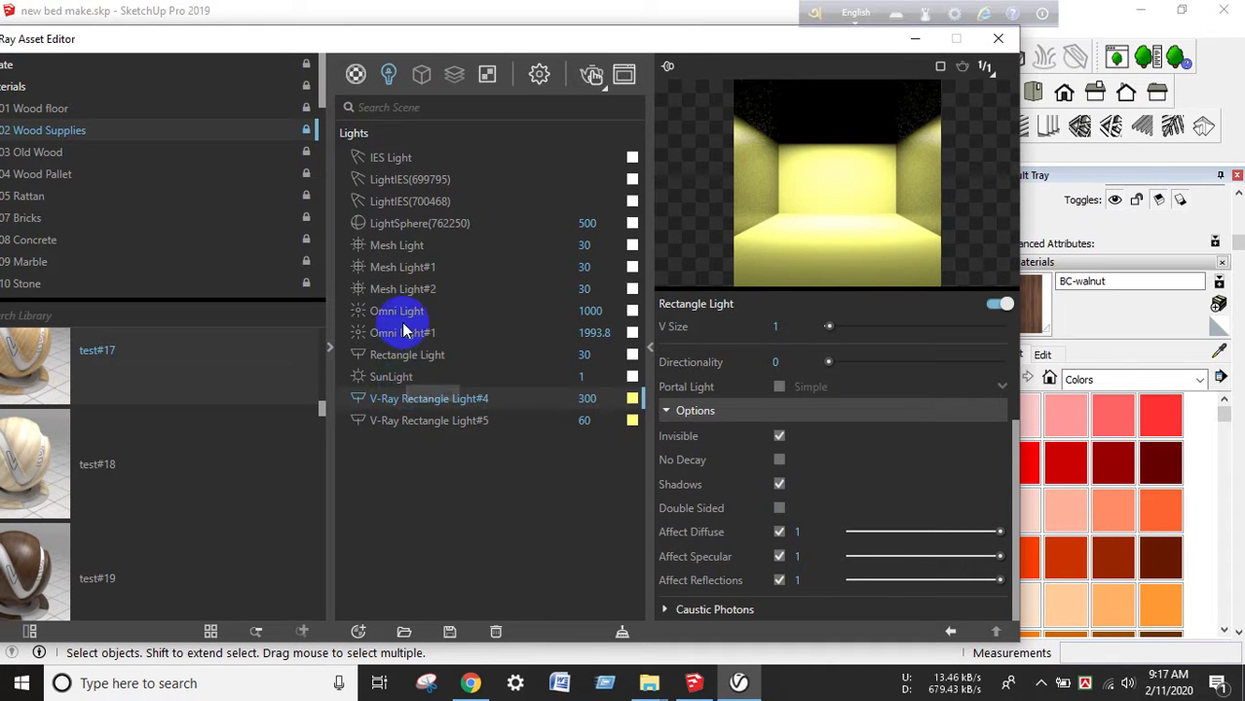
{"action": "left_click", "coordinate": [408, 354]}
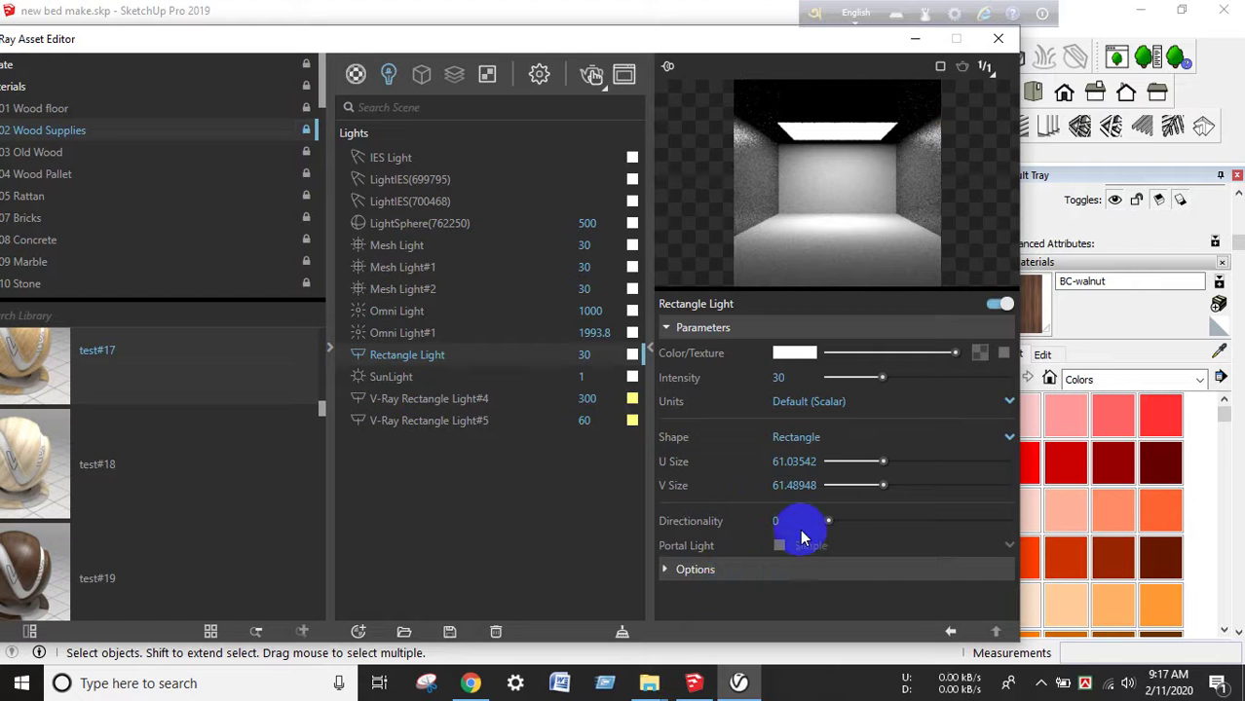
Shrink the Rectangle Light's U and V Size to 0.0002, then select V-Ray Rectangle Light#5 (intensity 60)
{"action": "left_click_drag", "start_coordinate": [883, 461], "coordinate": [770, 461]}
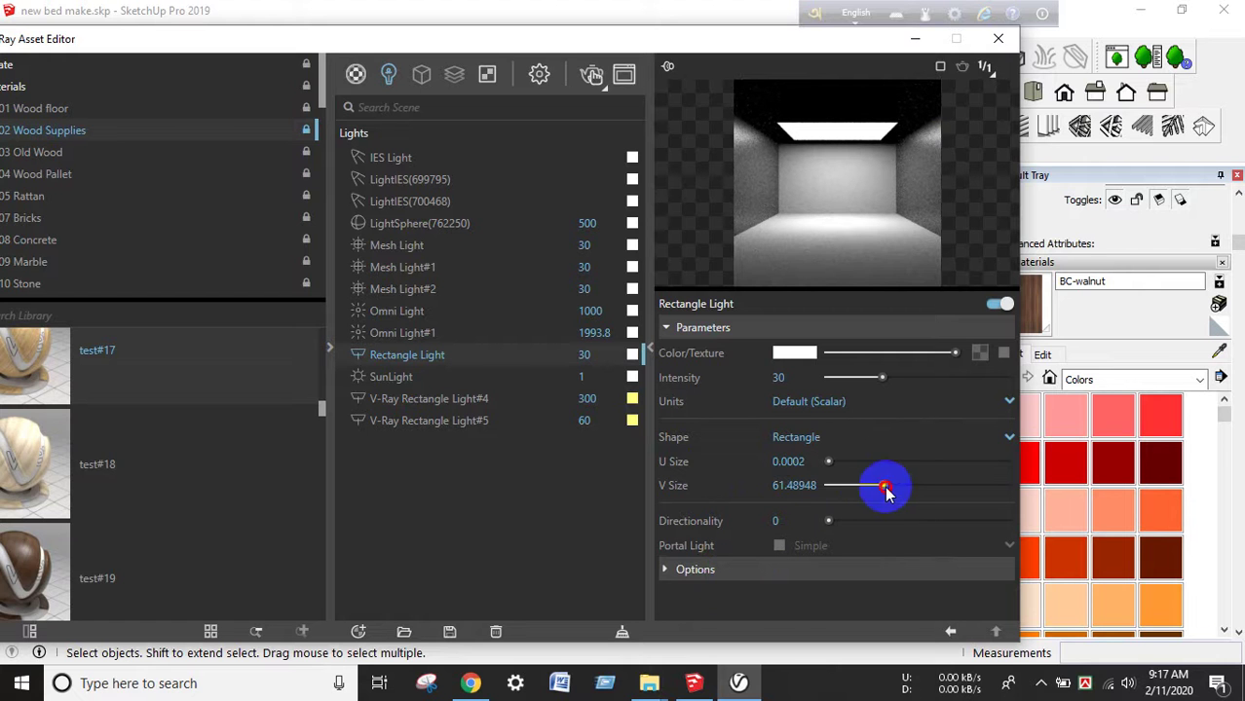
{"action": "left_click_drag", "start_coordinate": [883, 485], "coordinate": [760, 487]}
{"action": "left_click", "coordinate": [744, 577]}
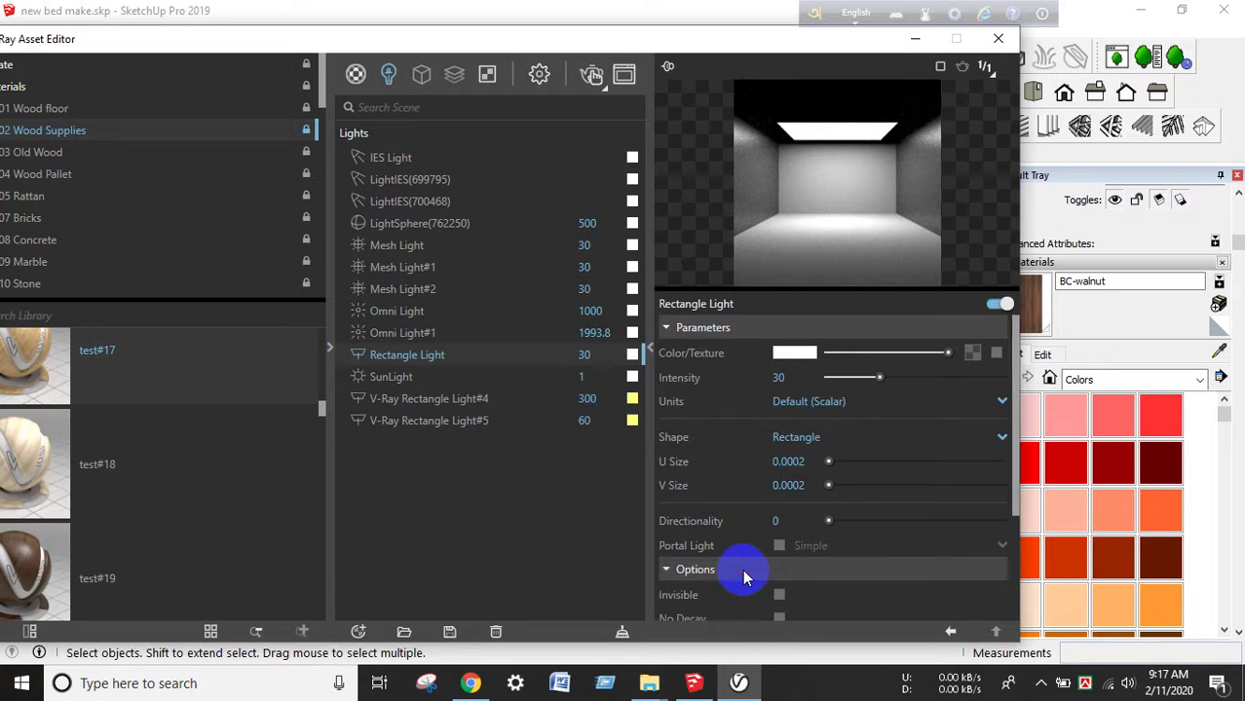
{"action": "scroll", "coordinate": [785, 502], "scroll_direction": "down", "scroll_amount": 3}
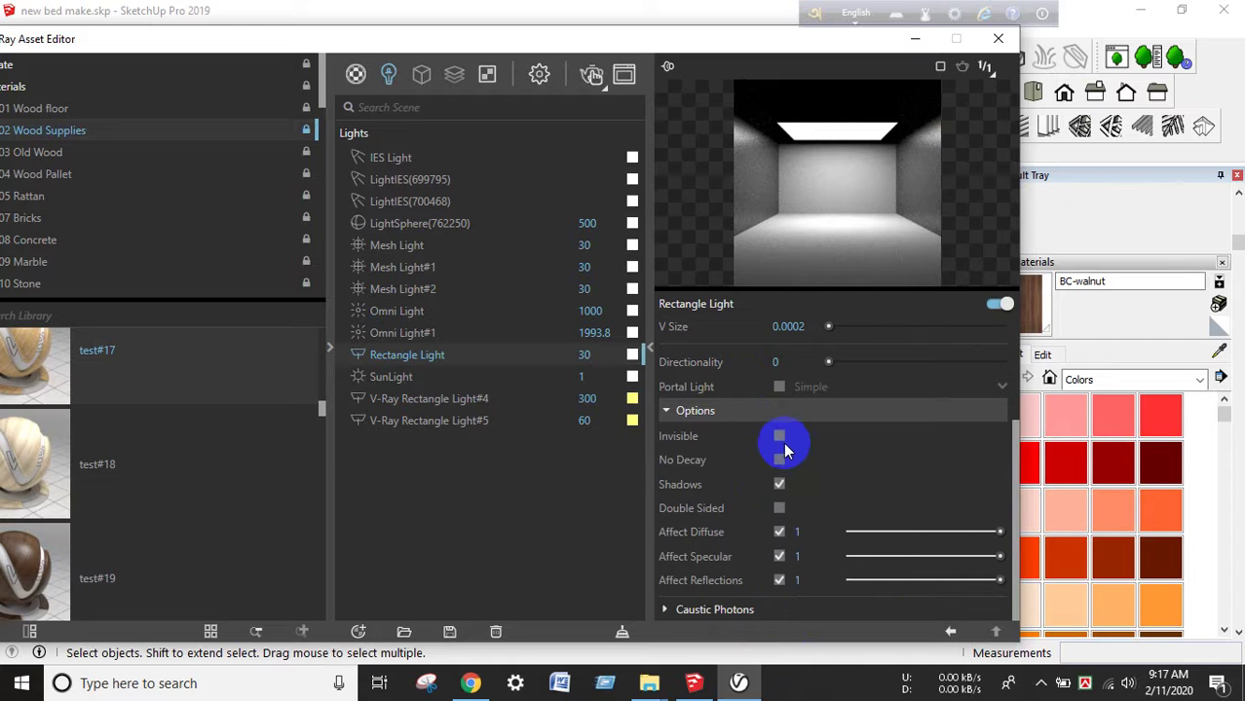
{"action": "left_click", "coordinate": [469, 407]}
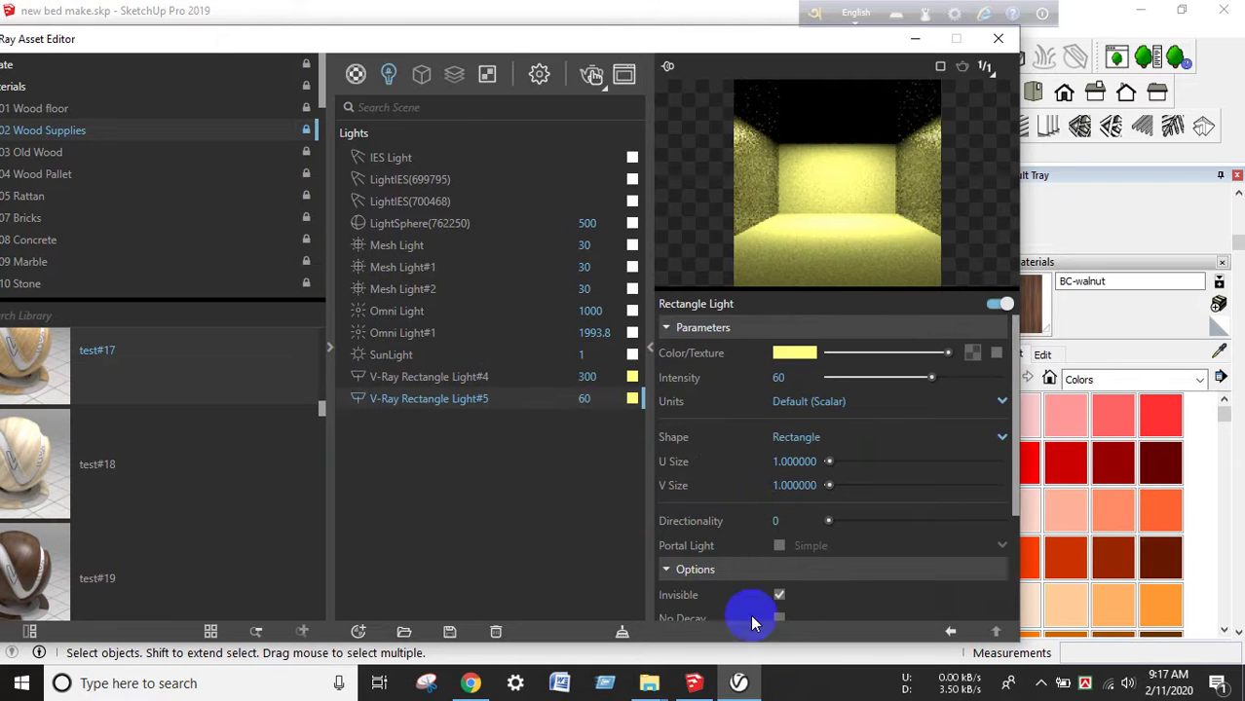
{"action": "scroll", "coordinate": [776, 462], "scroll_direction": "down", "scroll_amount": 3}
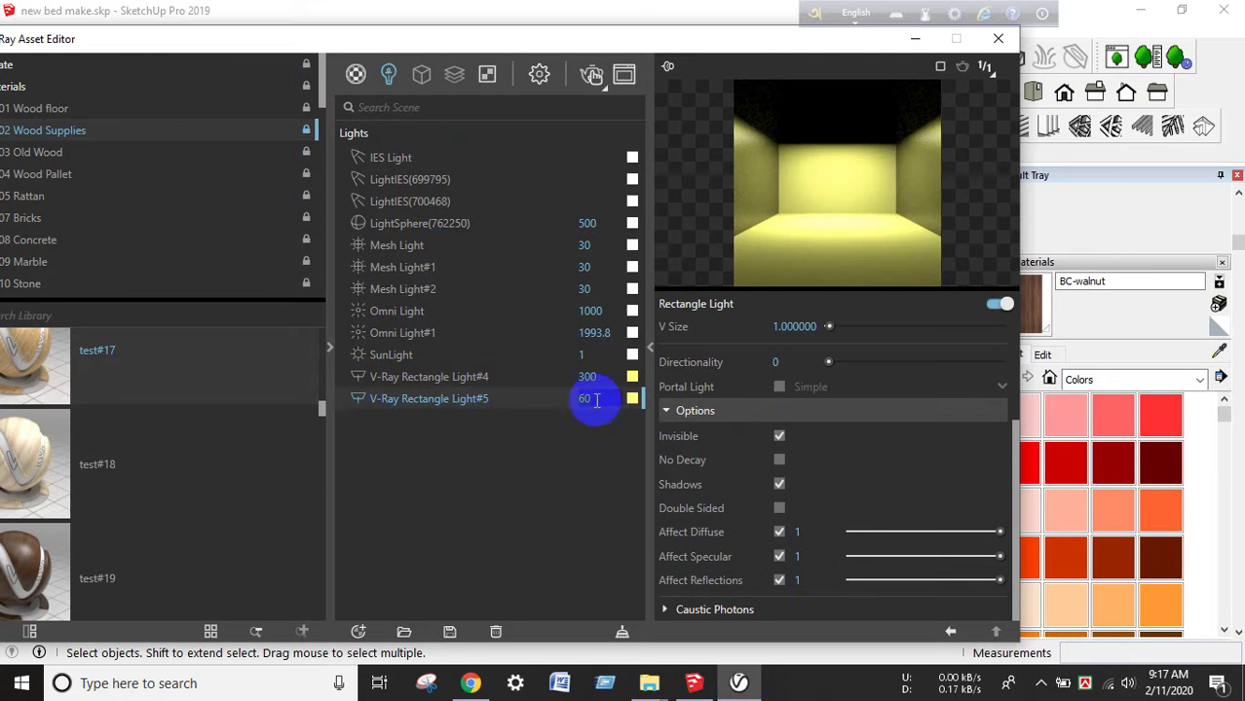
Review the settings of Rectangle Light#4, SunLight, both Omni Lights and the Mesh Light
{"action": "left_click", "coordinate": [478, 380]}
{"action": "left_click", "coordinate": [424, 354]}
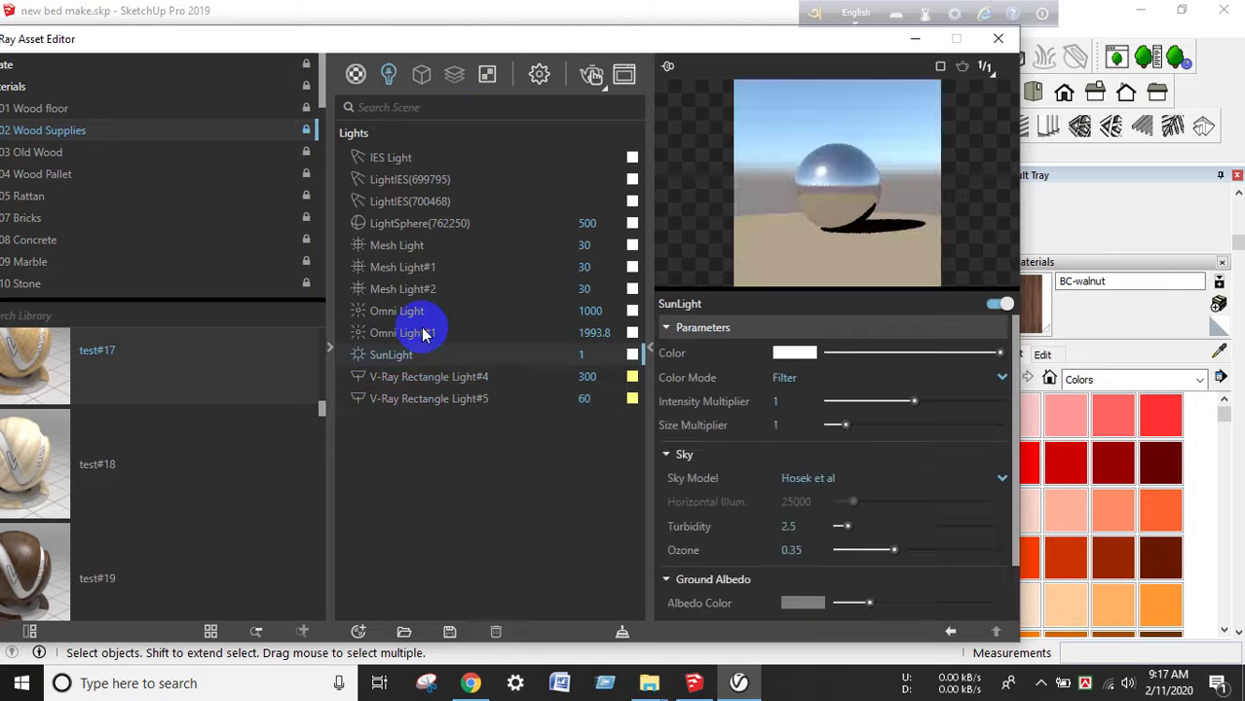
{"action": "left_click", "coordinate": [423, 332]}
{"action": "left_click", "coordinate": [429, 311]}
{"action": "left_click", "coordinate": [435, 246]}
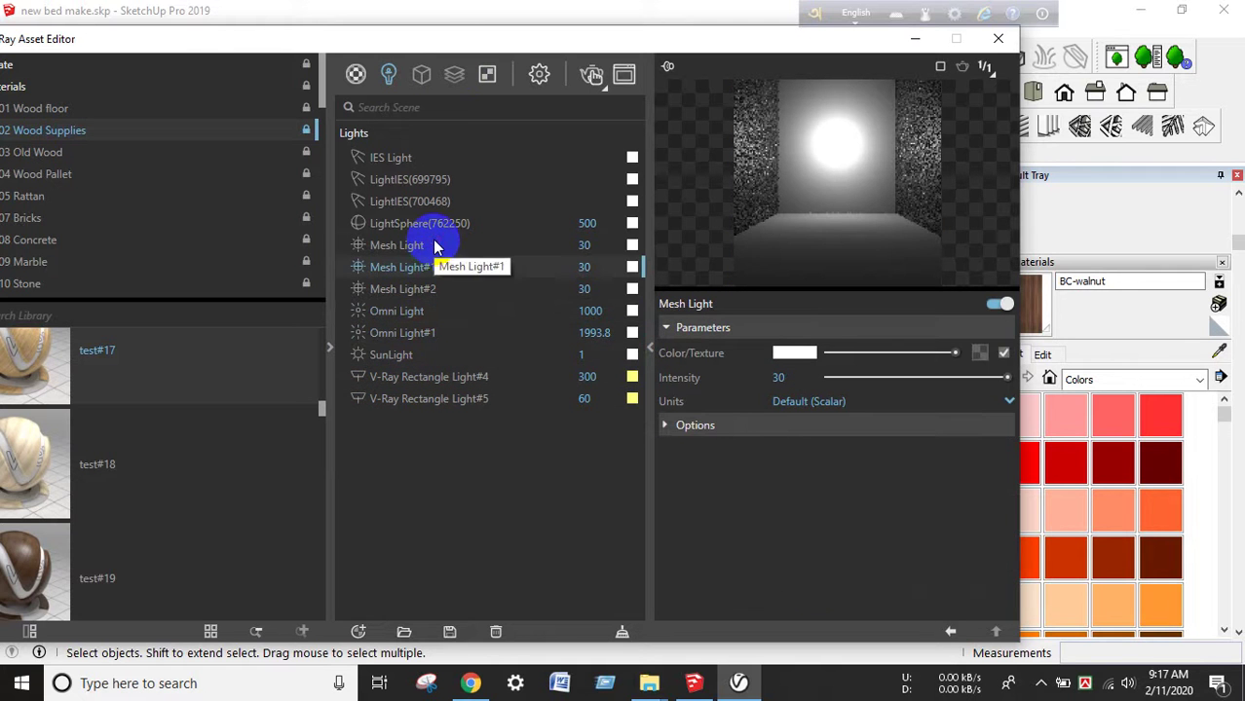
Delete Omni Light and Omni Light#1, then select the Mesh Light (intensity 30)
{"action": "left_click", "coordinate": [414, 312]}
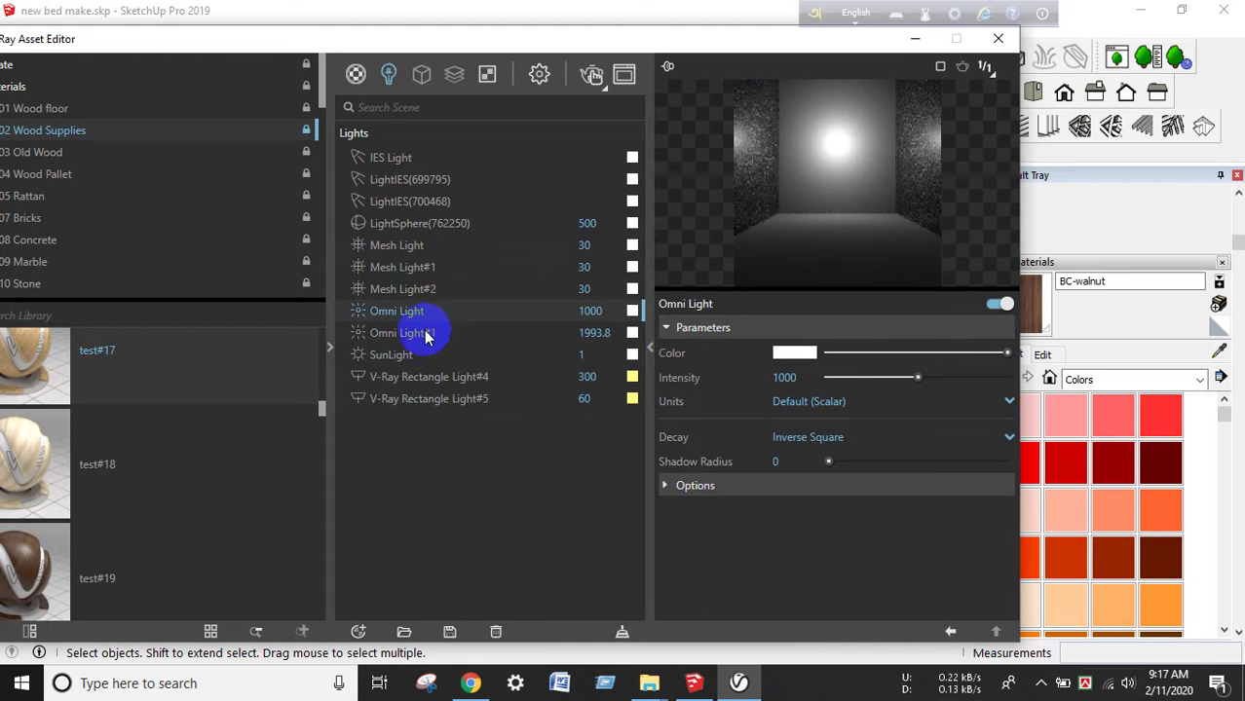
{"action": "key", "text": "Delete"}
{"action": "left_click", "coordinate": [434, 310]}
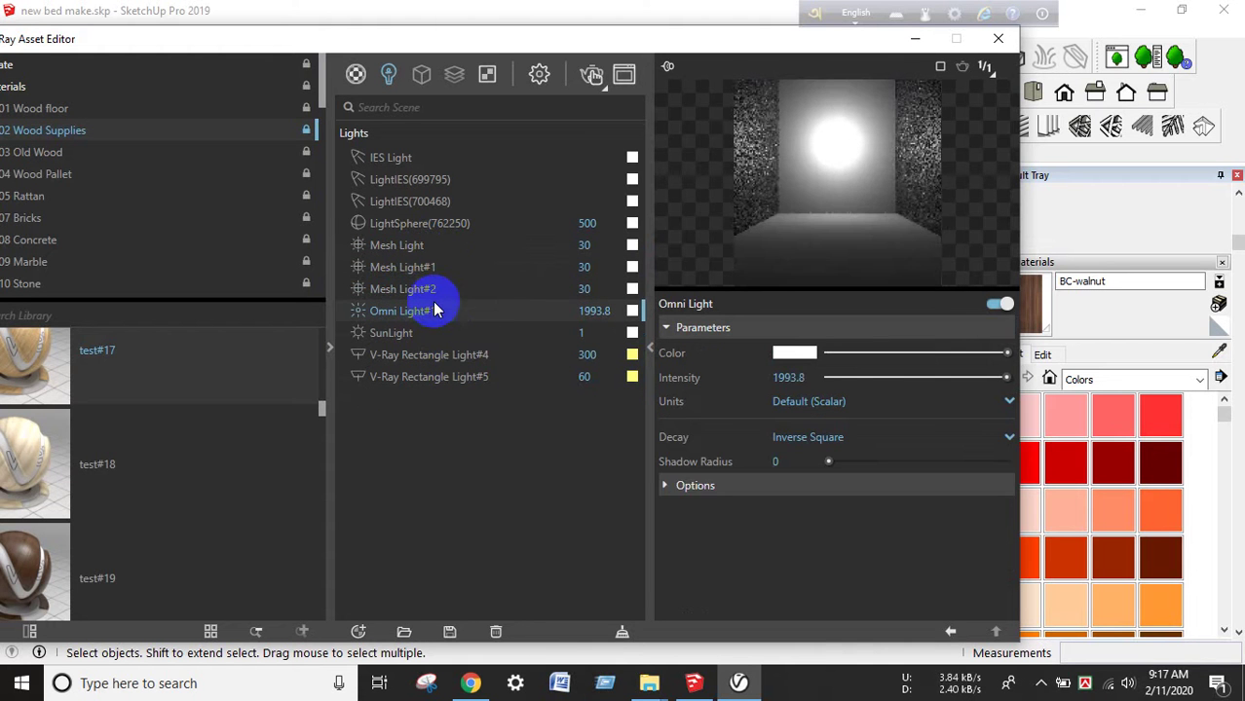
{"action": "key", "text": "Delete"}
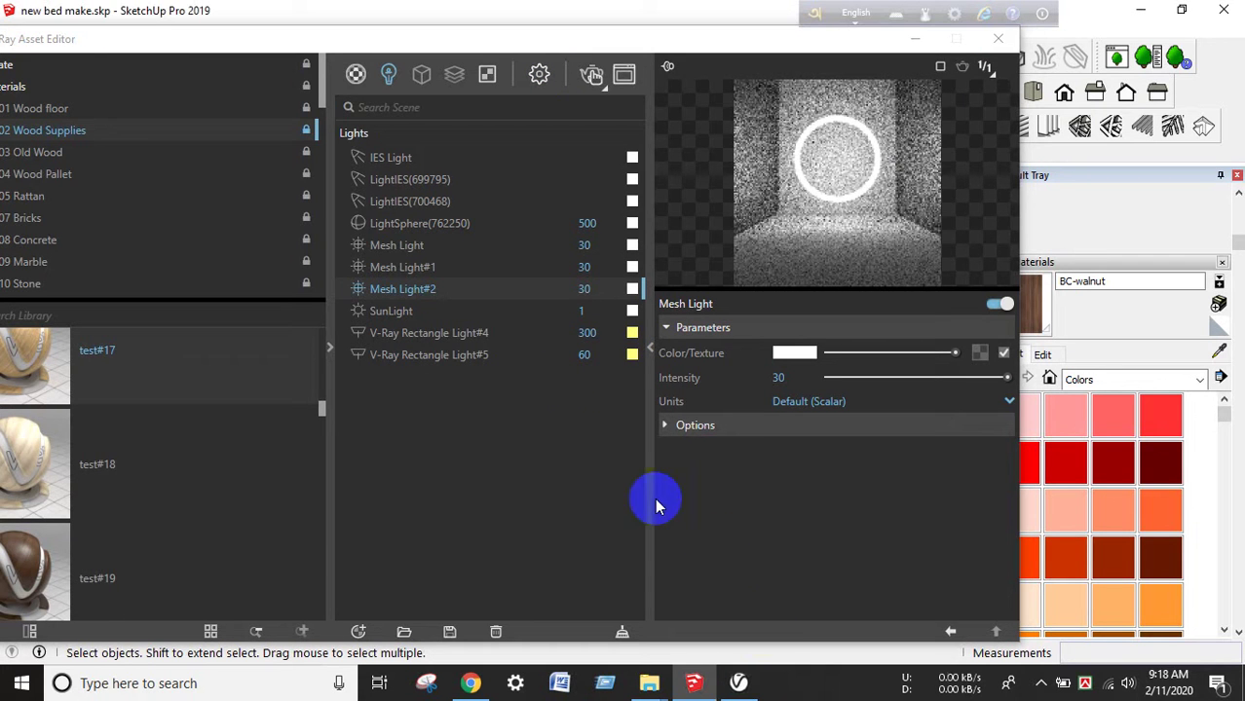
{"action": "left_click", "coordinate": [682, 49]}
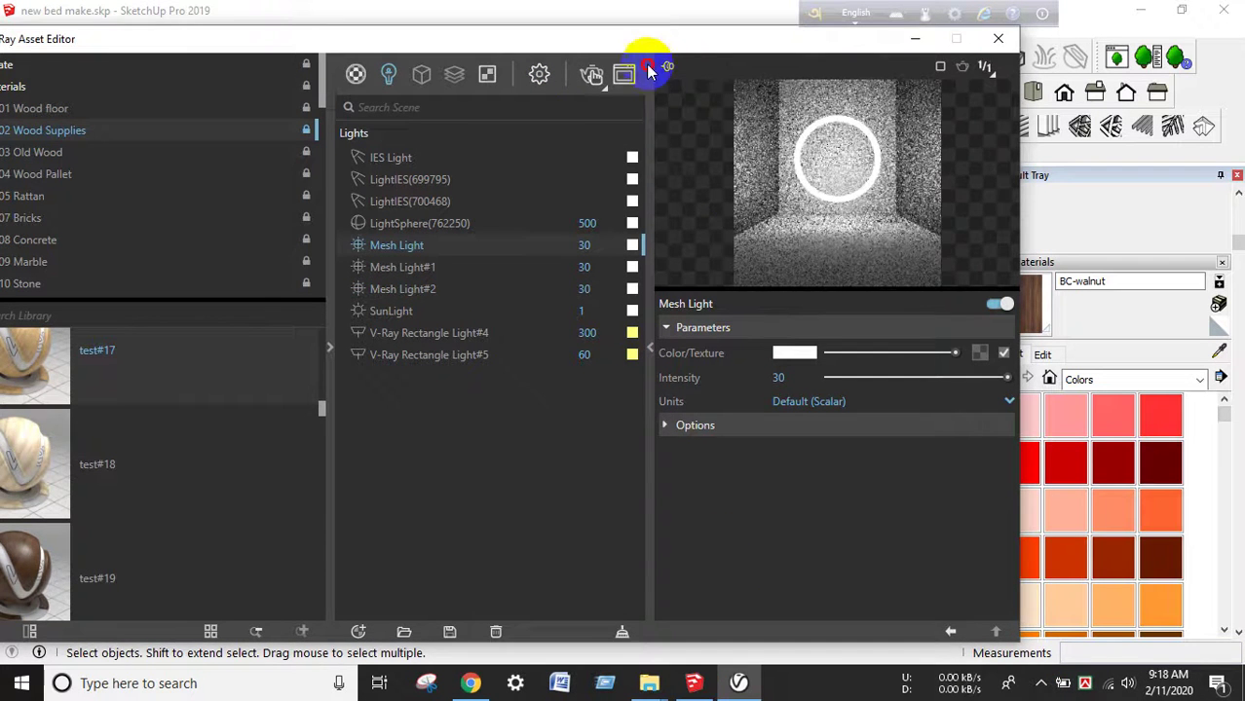
{"action": "left_click_drag", "start_coordinate": [649, 71], "coordinate": [714, 419]}
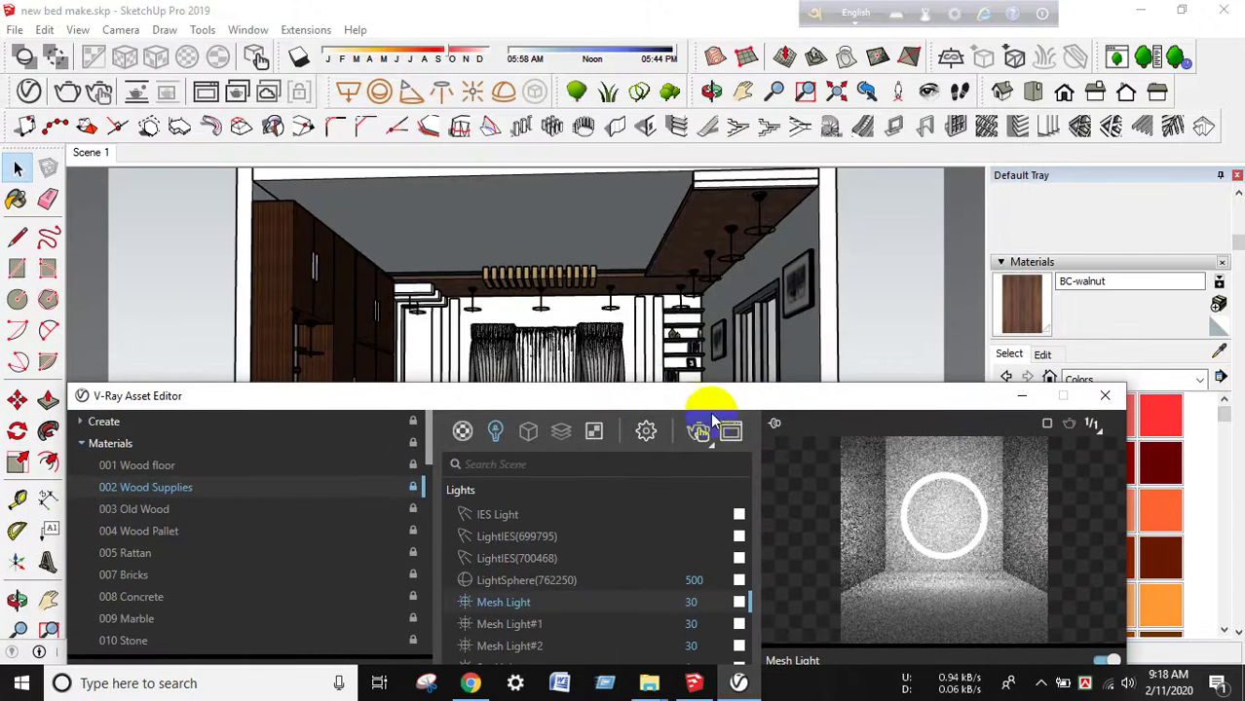
Draw a new V-Ray rectangle light on the bedroom ceiling
{"action": "left_click_drag", "start_coordinate": [652, 388], "coordinate": [639, 355]}
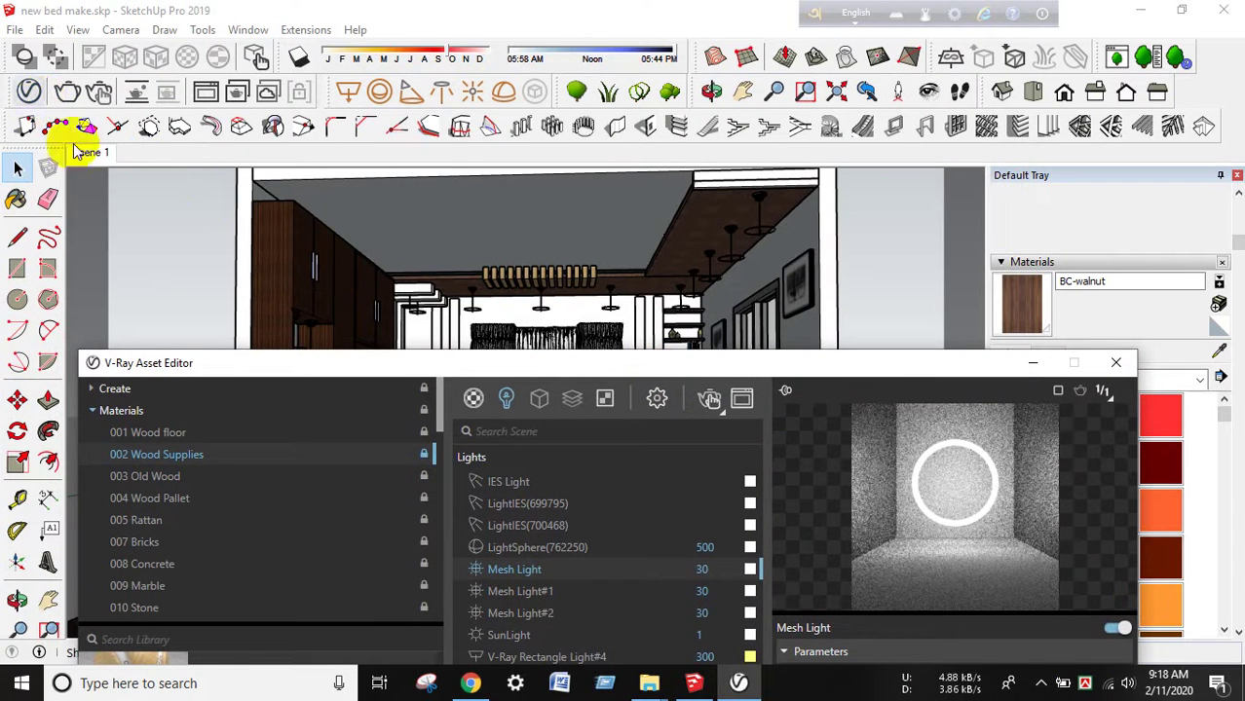
{"action": "left_click", "coordinate": [536, 270]}
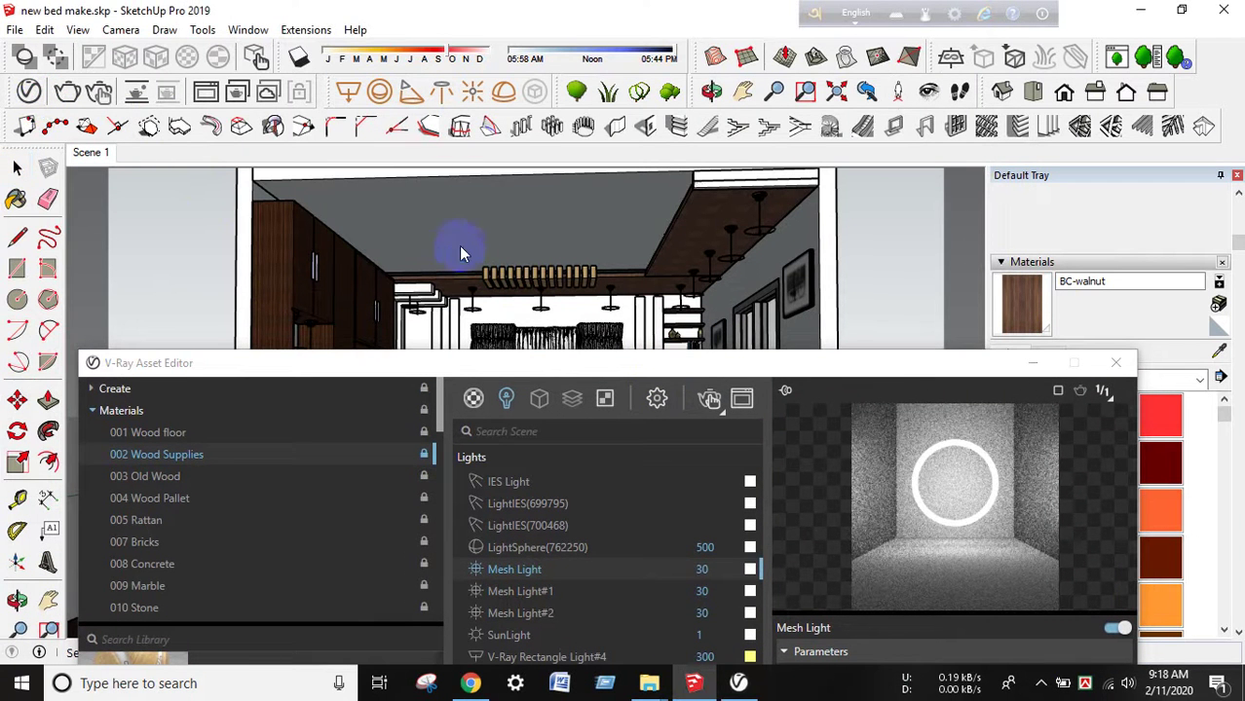
{"action": "left_click", "coordinate": [516, 217]}
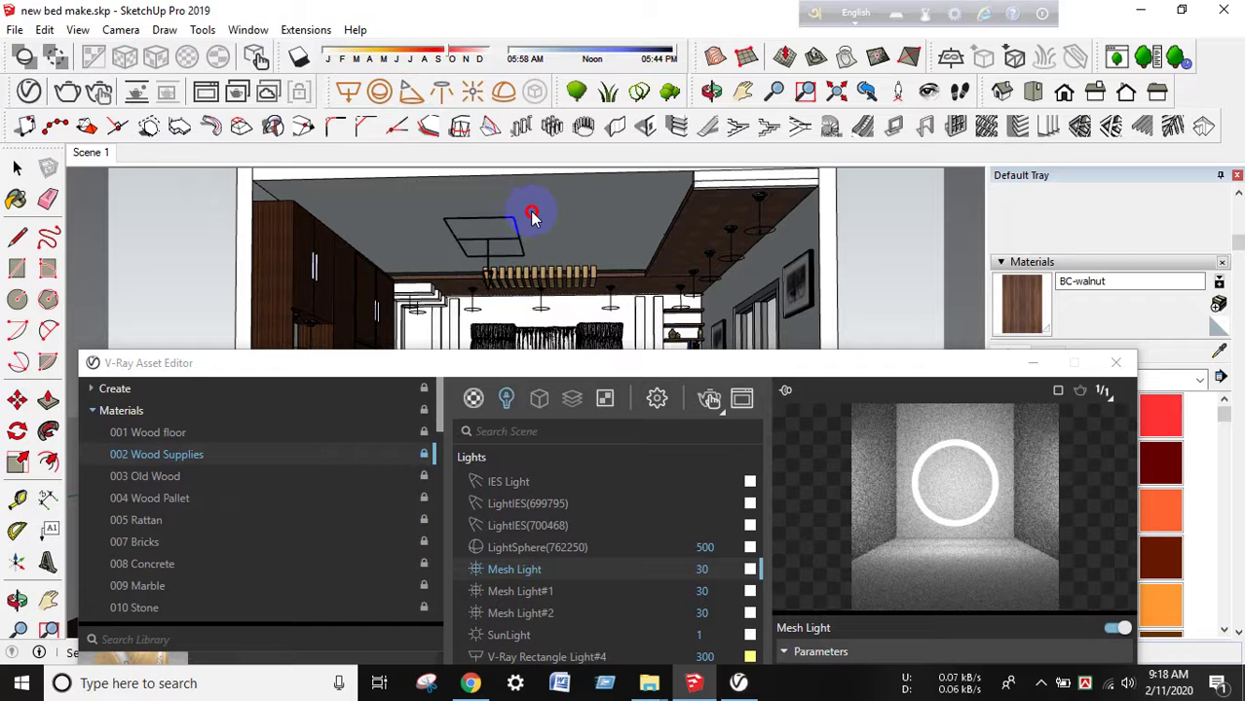
{"action": "left_click", "coordinate": [555, 206]}
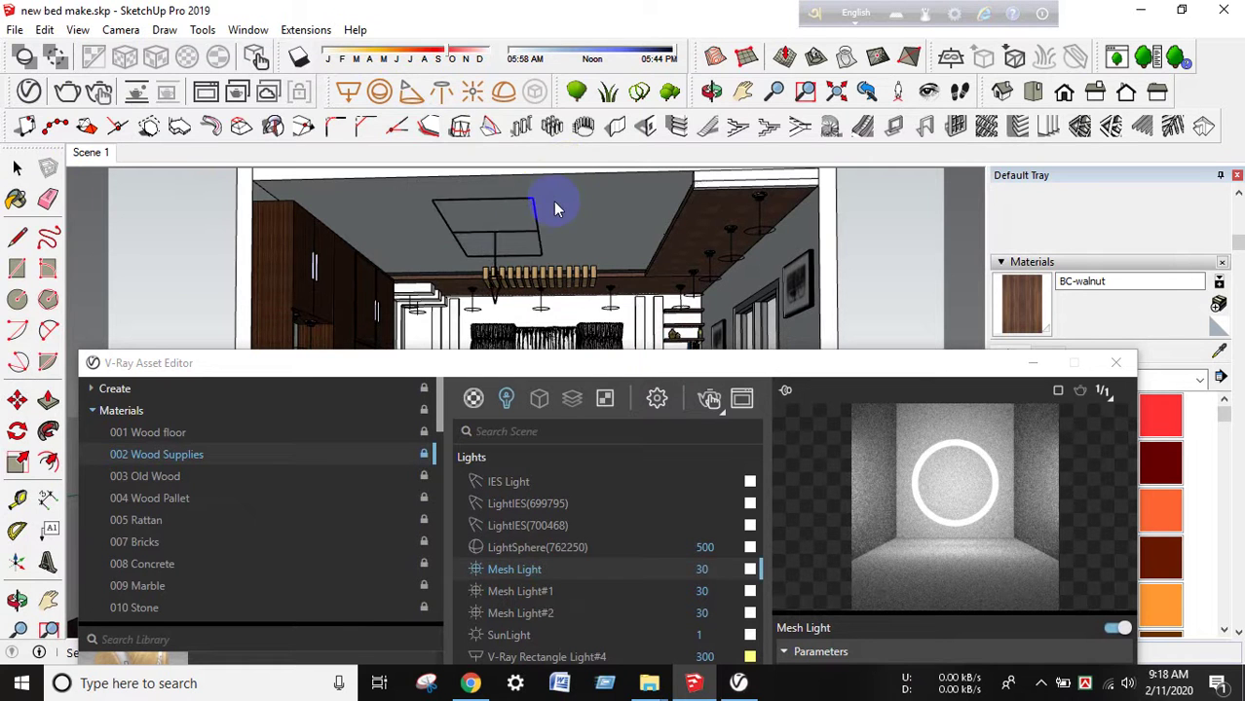
{"action": "left_click", "coordinate": [553, 205]}
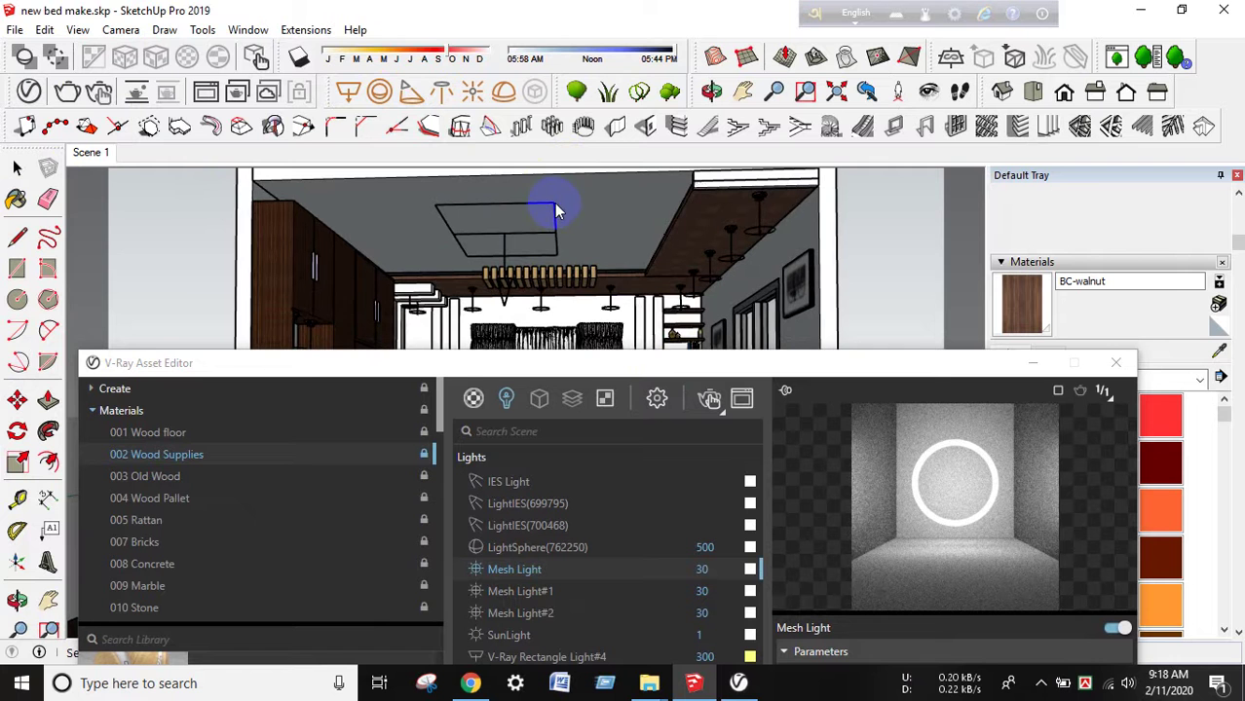
{"action": "left_click", "coordinate": [17, 399]}
{"action": "left_click", "coordinate": [496, 279]}
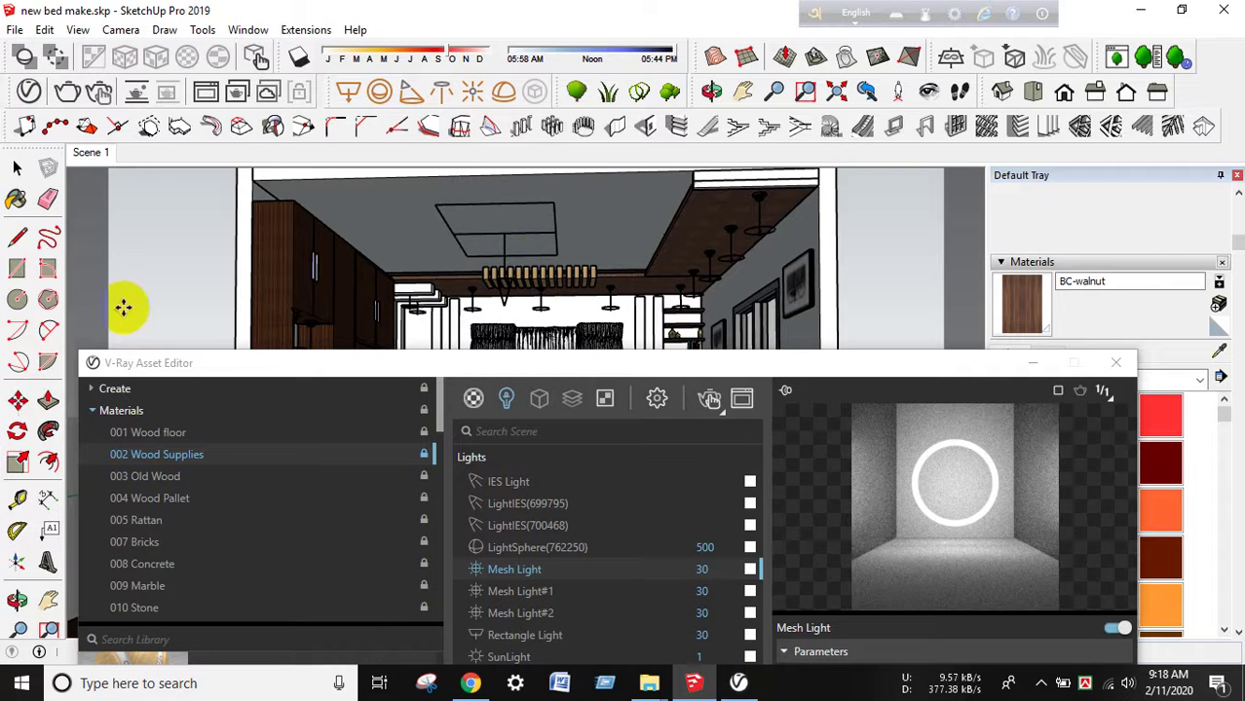
Select the new rectangle light and shift it slightly right along the ceiling
{"action": "key", "text": "space"}
{"action": "left_click", "coordinate": [505, 288]}
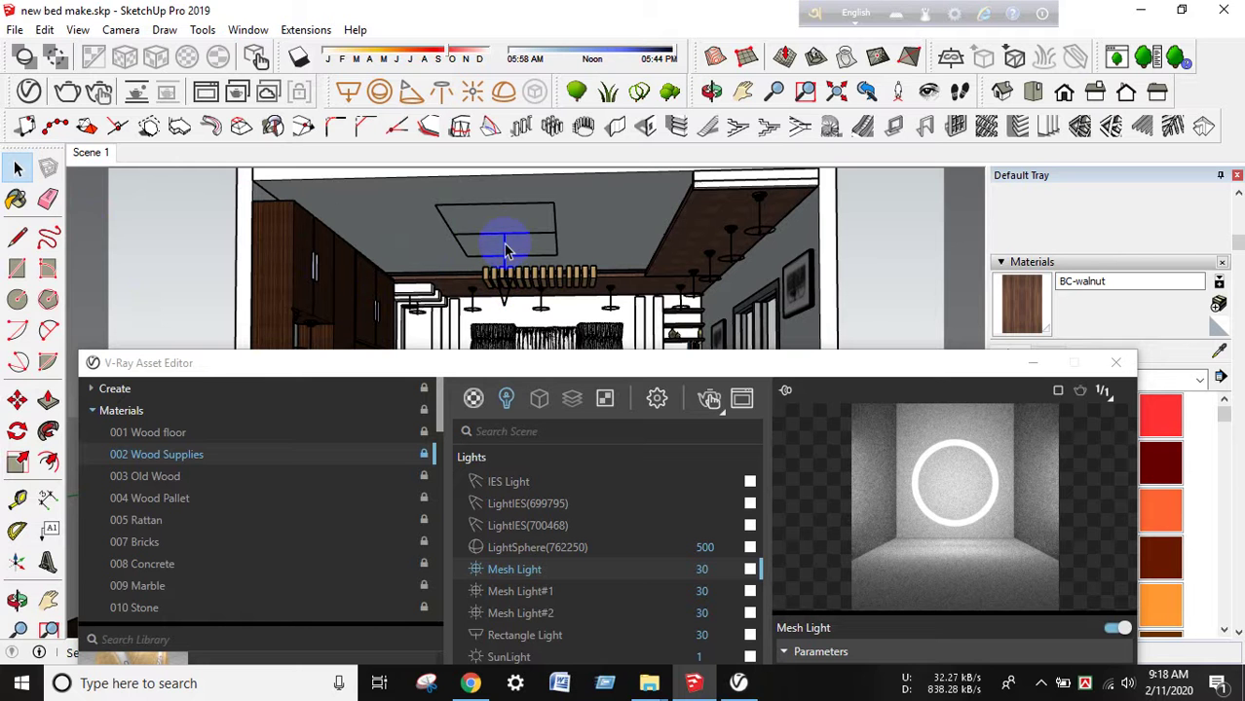
{"action": "left_click", "coordinate": [505, 251]}
{"action": "left_click", "coordinate": [17, 399]}
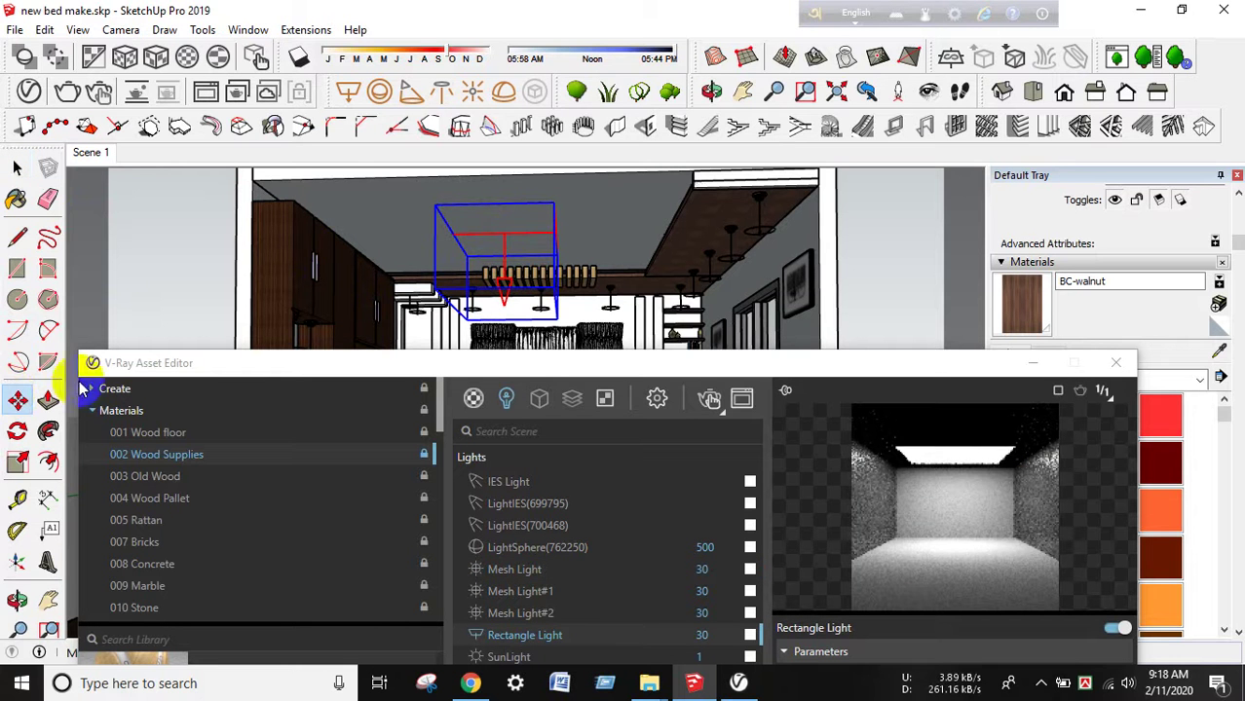
{"action": "left_click", "coordinate": [340, 195]}
{"action": "left_click_drag", "start_coordinate": [352, 196], "coordinate": [364, 195]}
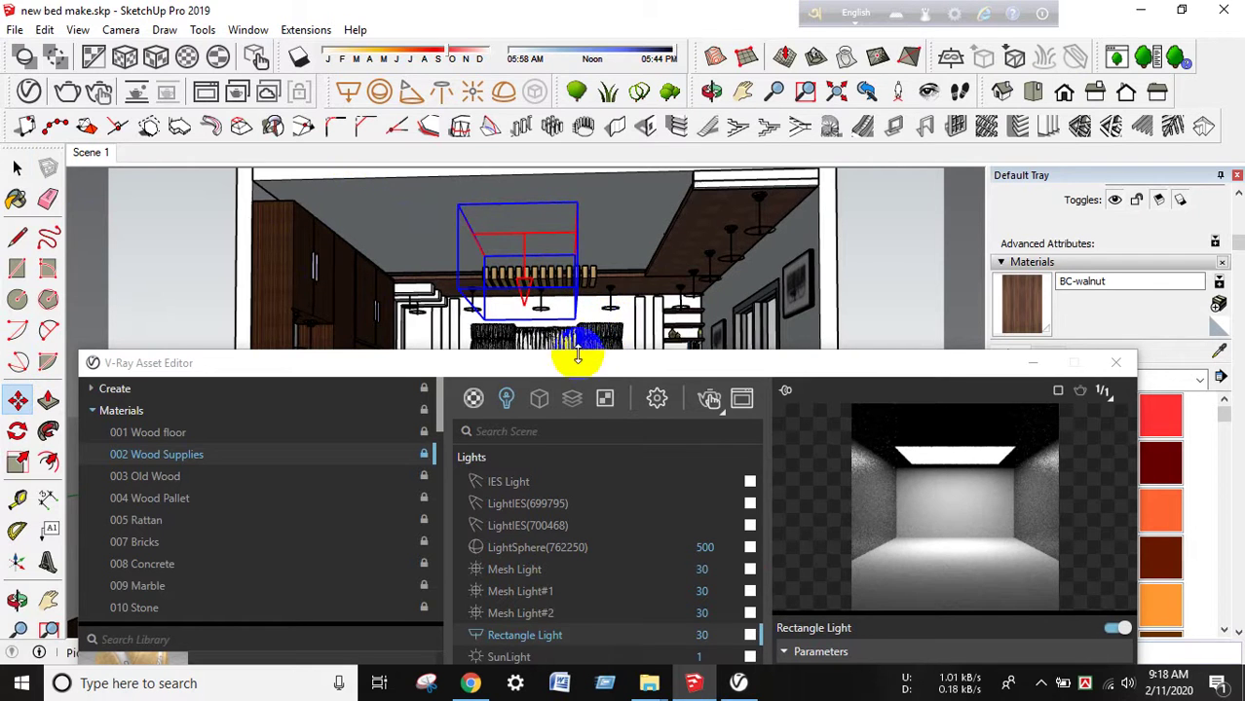
{"action": "mouse_move", "coordinate": [574, 370]}
{"action": "left_mouse_down"}
{"action": "mouse_move", "coordinate": [570, 228]}
{"action": "mouse_move", "coordinate": [445, 78]}
{"action": "mouse_move", "coordinate": [285, 53]}
{"action": "left_mouse_up"}
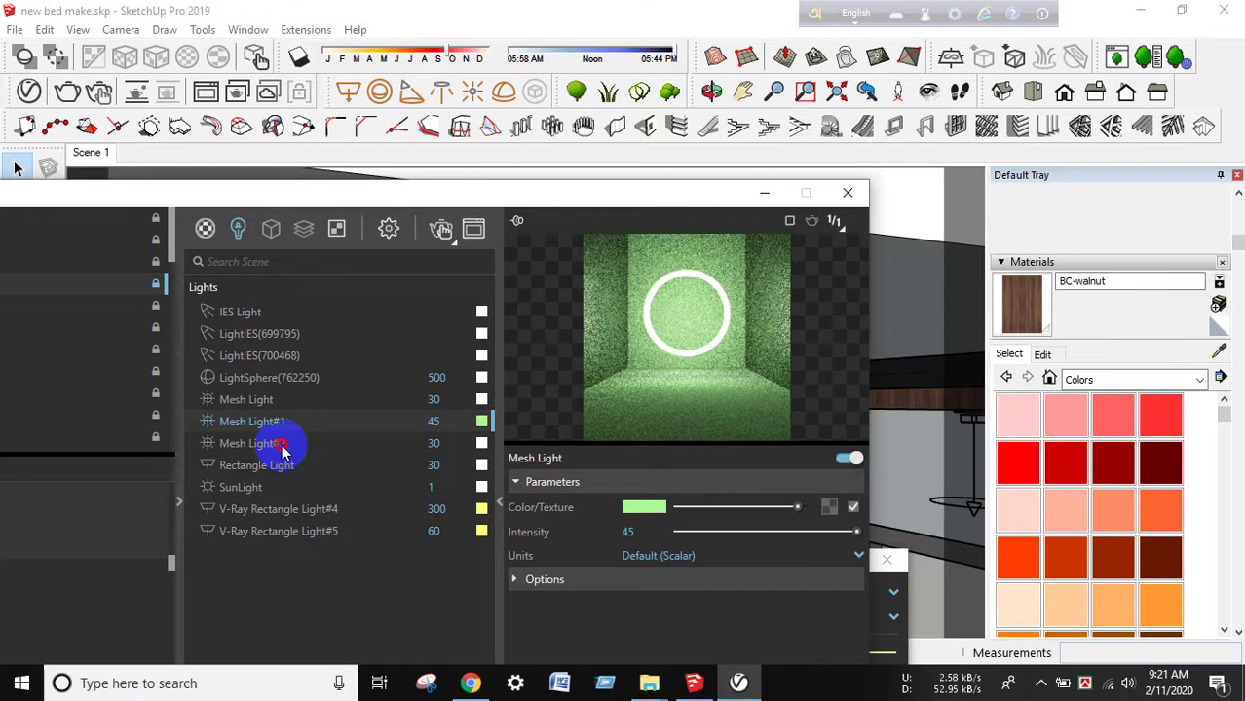
Set Mesh Light#2 to intensity 45 with a light-green colour
{"action": "left_click", "coordinate": [280, 444]}
{"action": "double_click", "coordinate": [433, 444]}
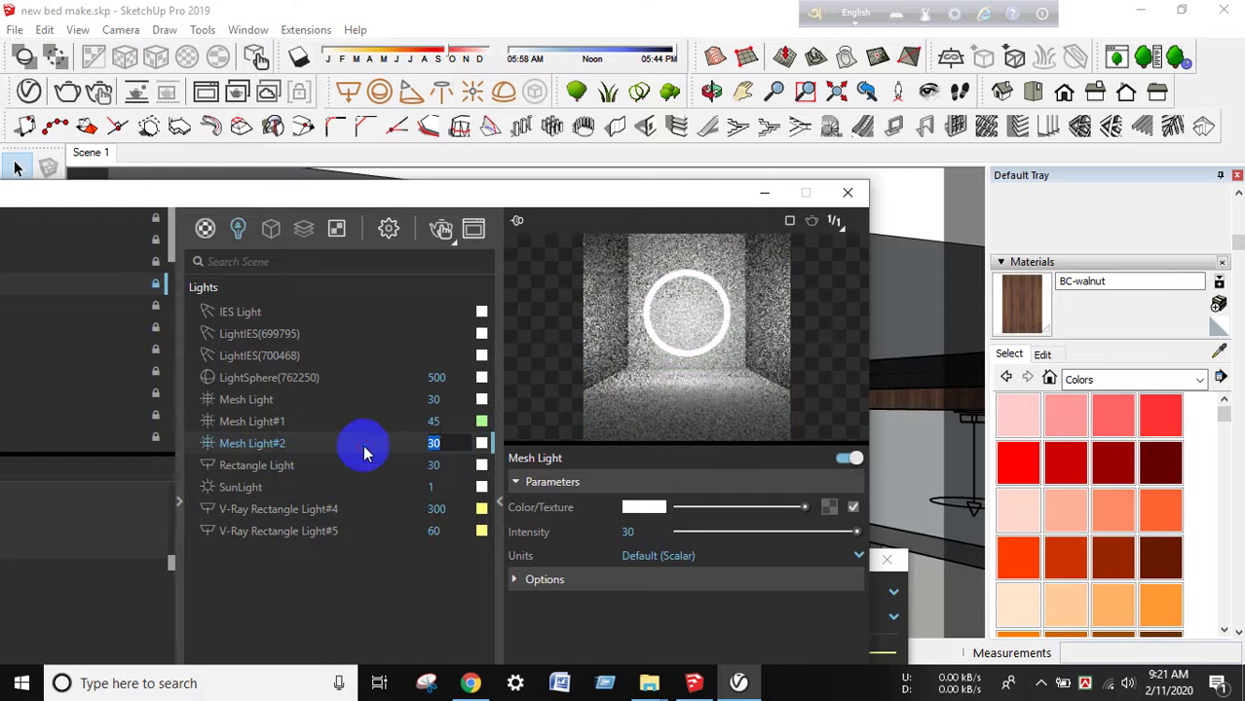
{"action": "type", "text": "45"}
{"action": "key", "text": "Return"}
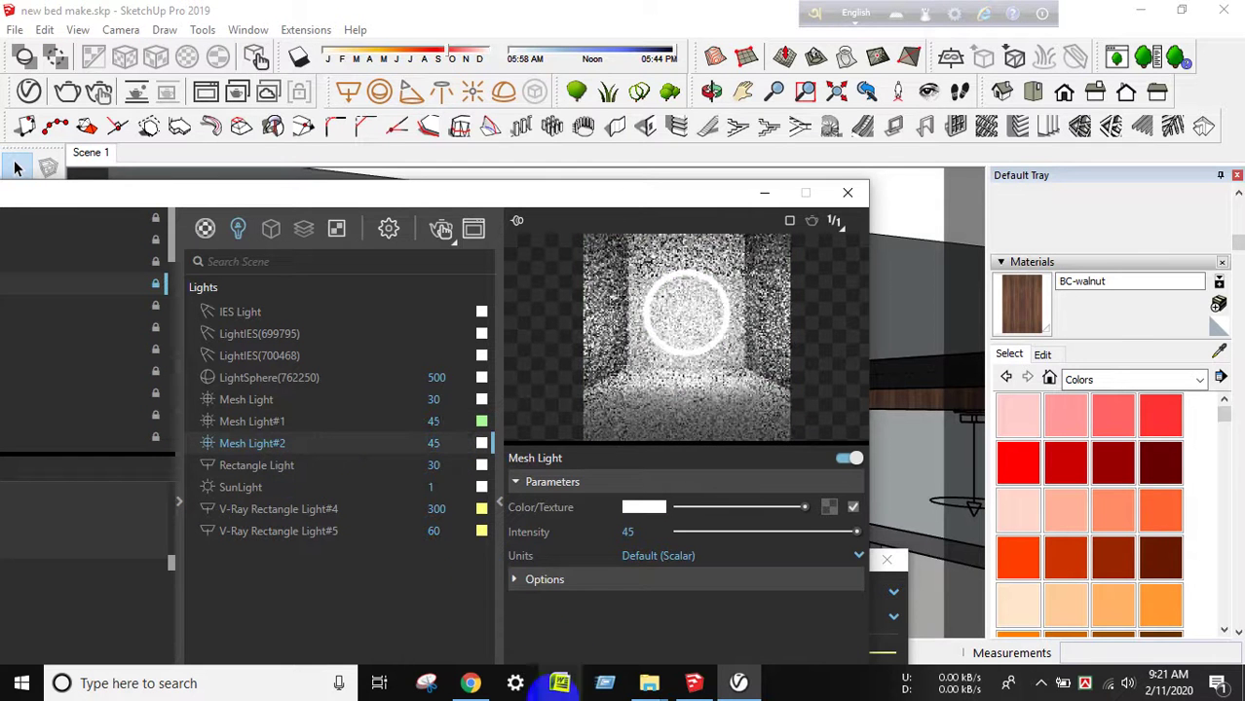
{"action": "left_click", "coordinate": [481, 443]}
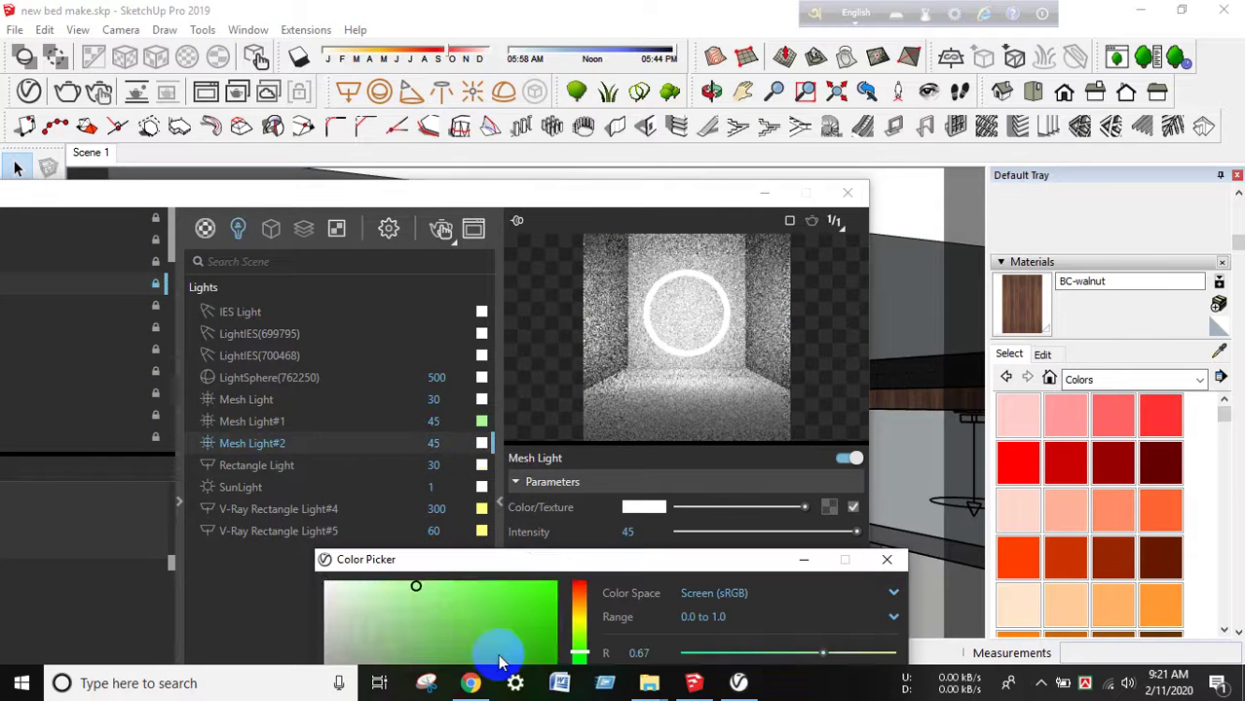
{"action": "left_click_drag", "start_coordinate": [533, 571], "coordinate": [568, 278]}
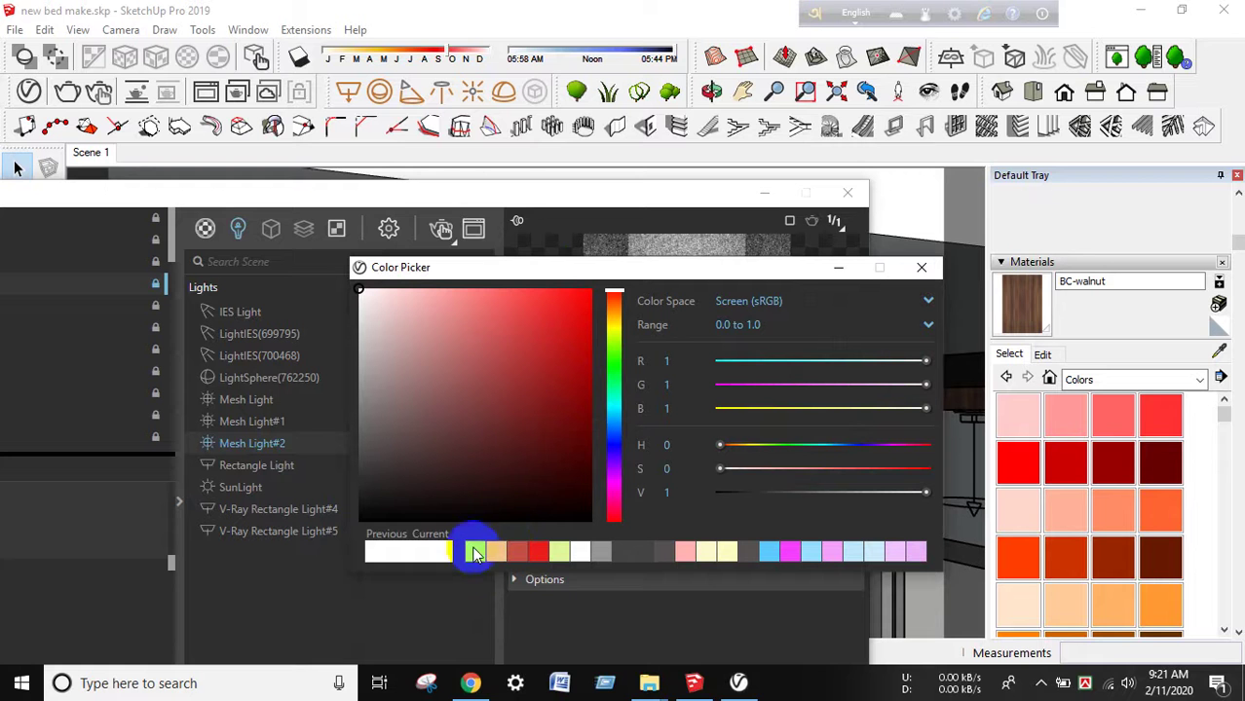
{"action": "left_click", "coordinate": [476, 555]}
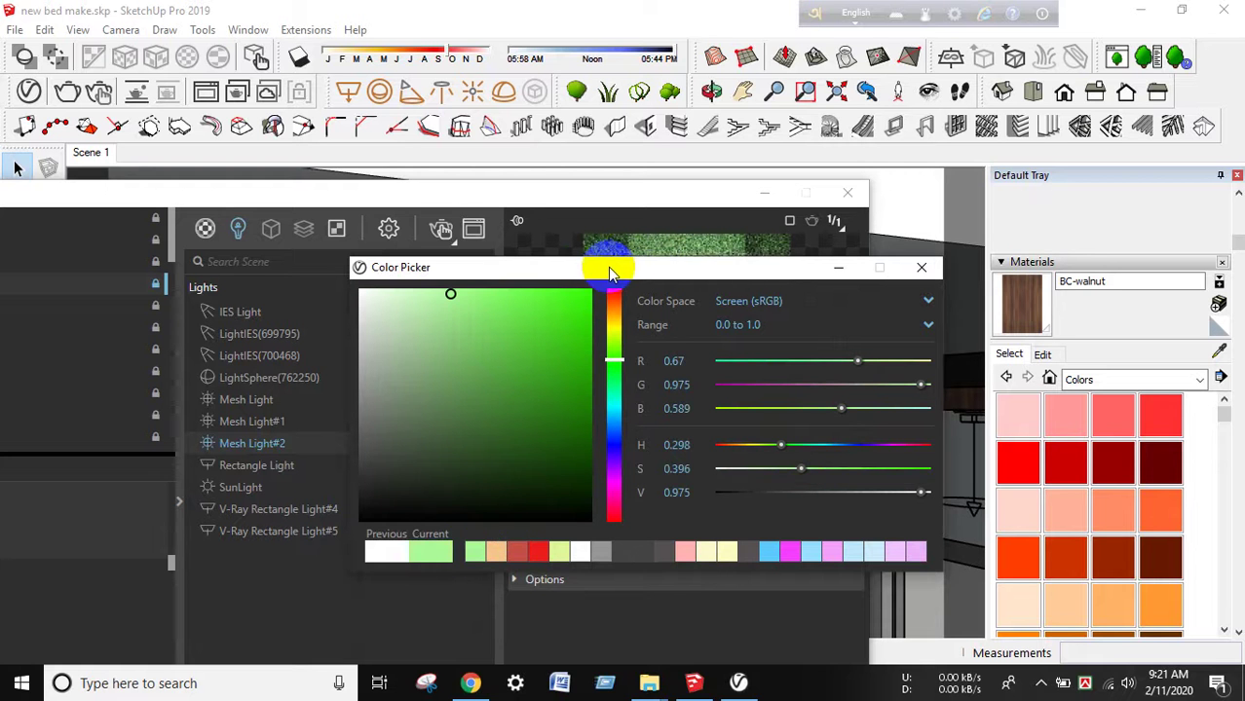
{"action": "left_click_drag", "start_coordinate": [611, 269], "coordinate": [566, 420]}
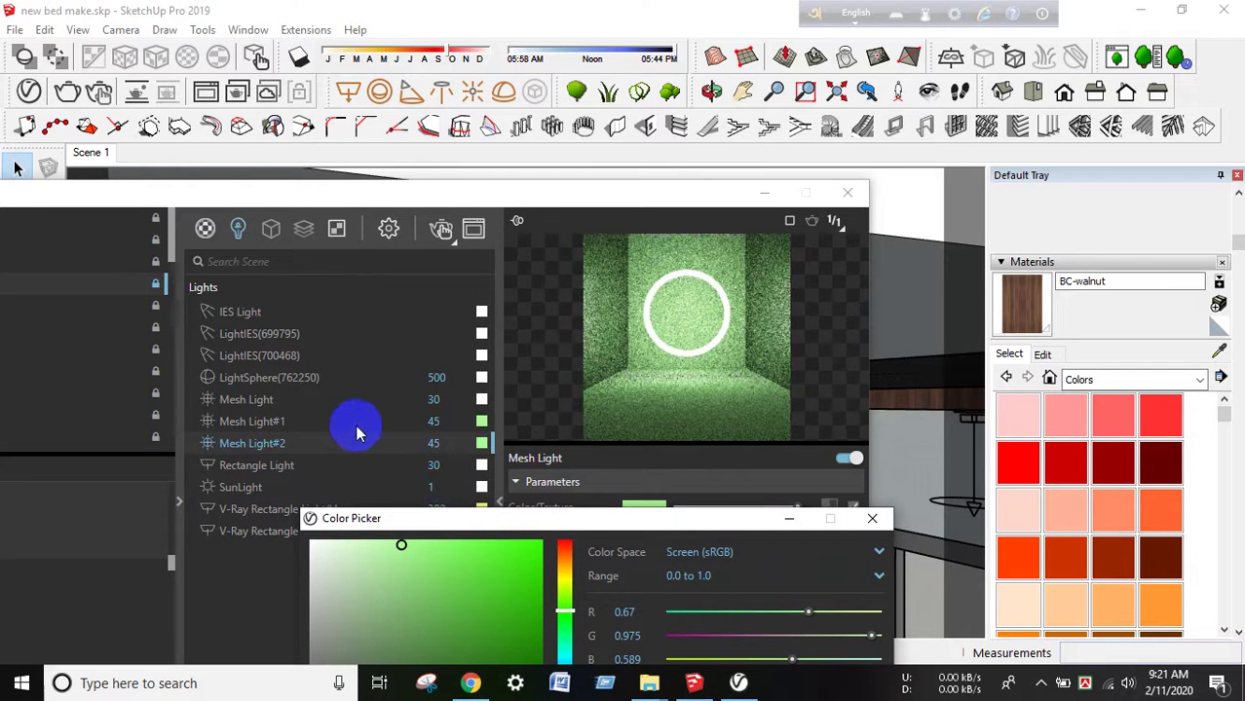
{"action": "left_click", "coordinate": [638, 317]}
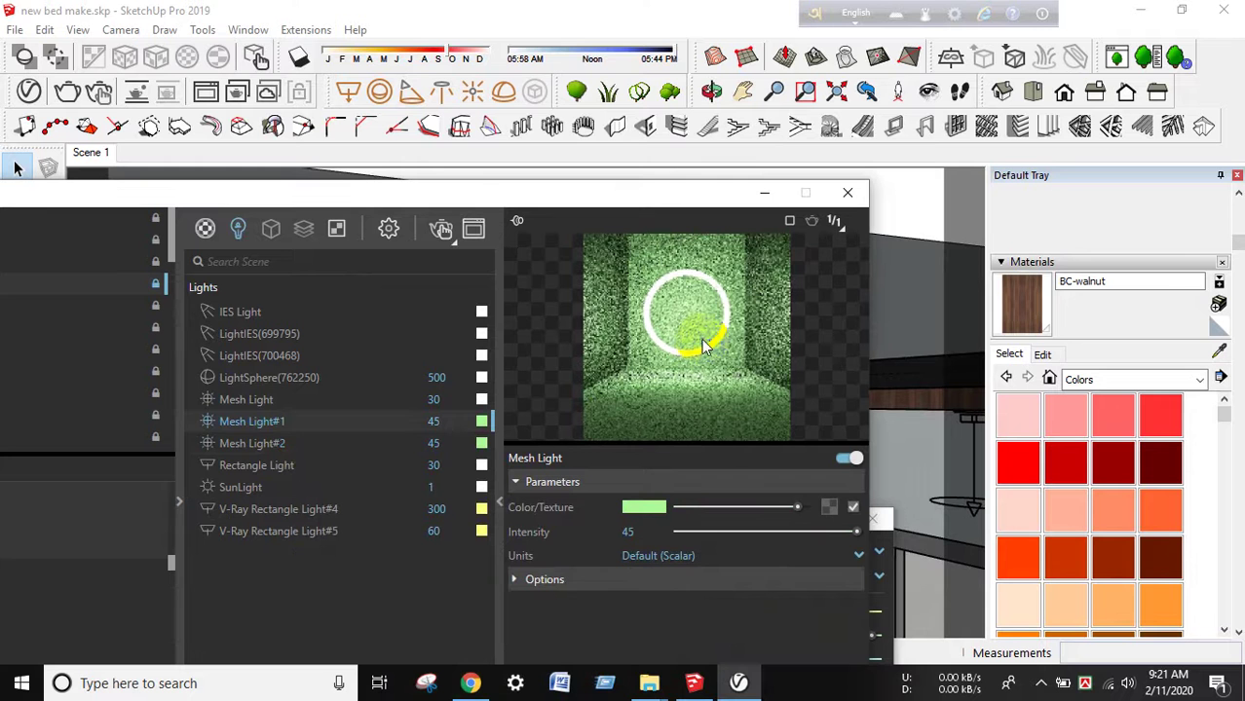
Raise the Mesh Light's intensity to 40
{"action": "left_click", "coordinate": [235, 419]}
{"action": "left_click", "coordinate": [244, 400]}
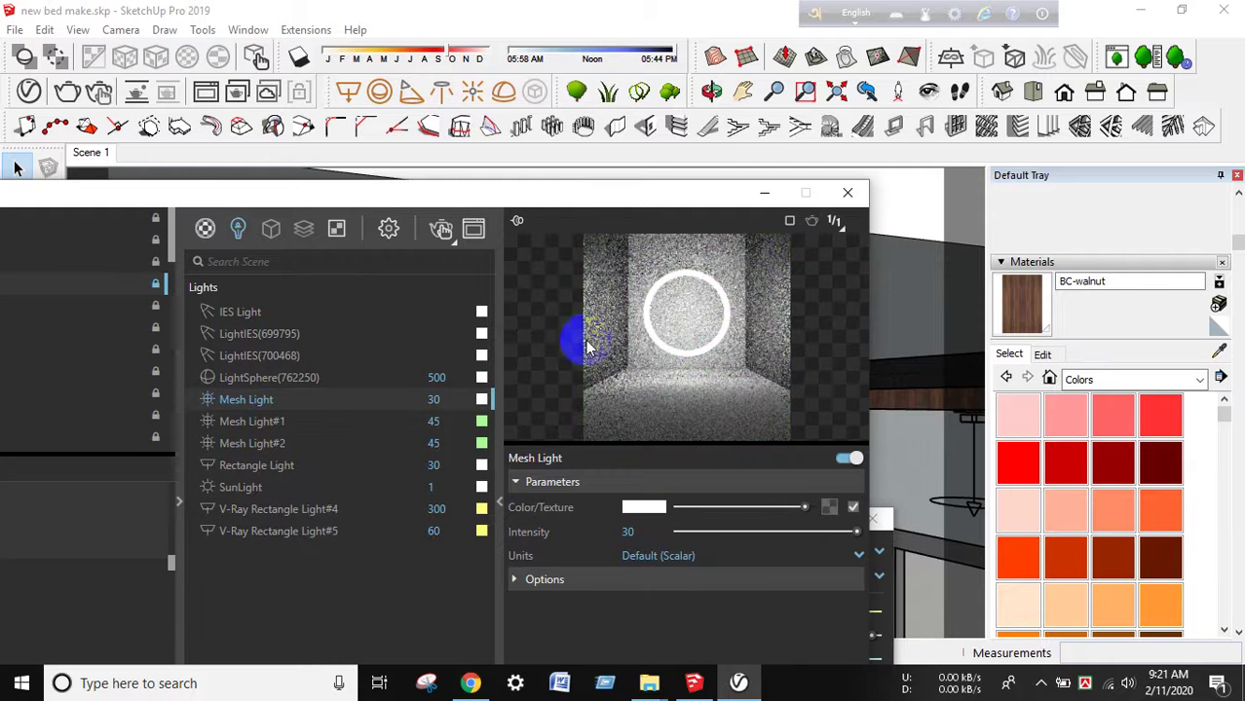
{"action": "left_click", "coordinate": [452, 402]}
{"action": "type", "text": "4"}
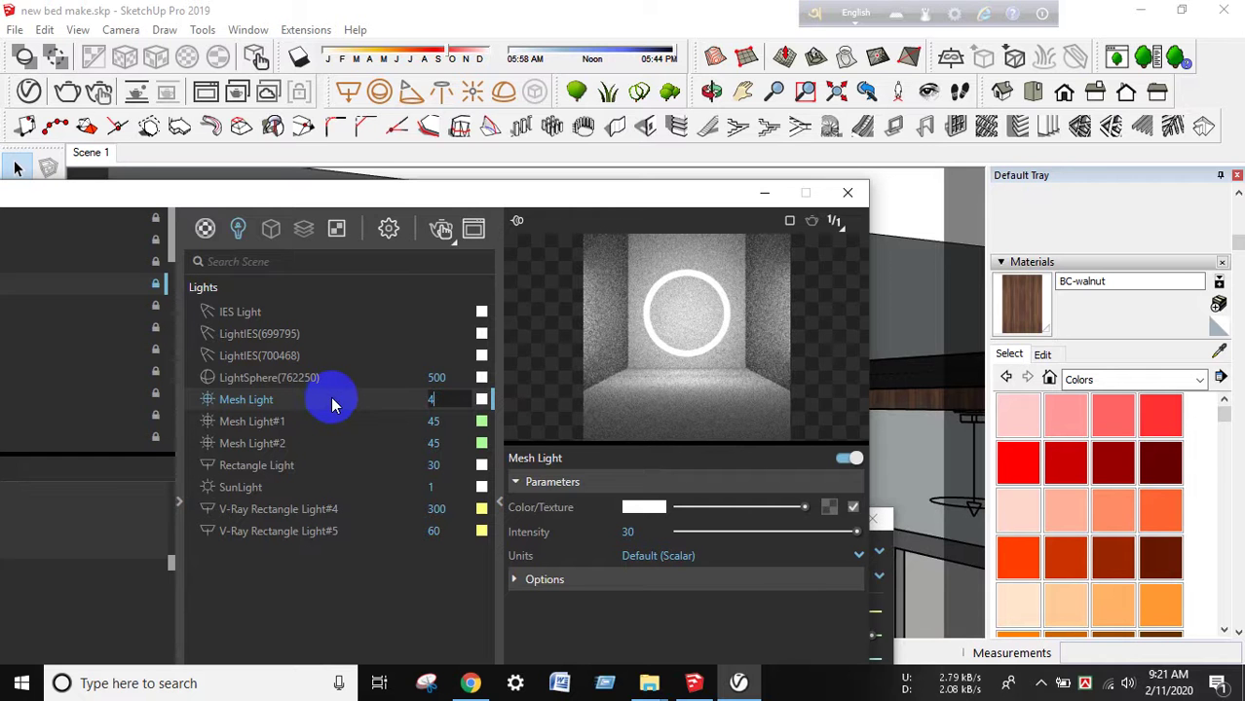
{"action": "type", "text": "0"}
{"action": "key", "text": "Return"}
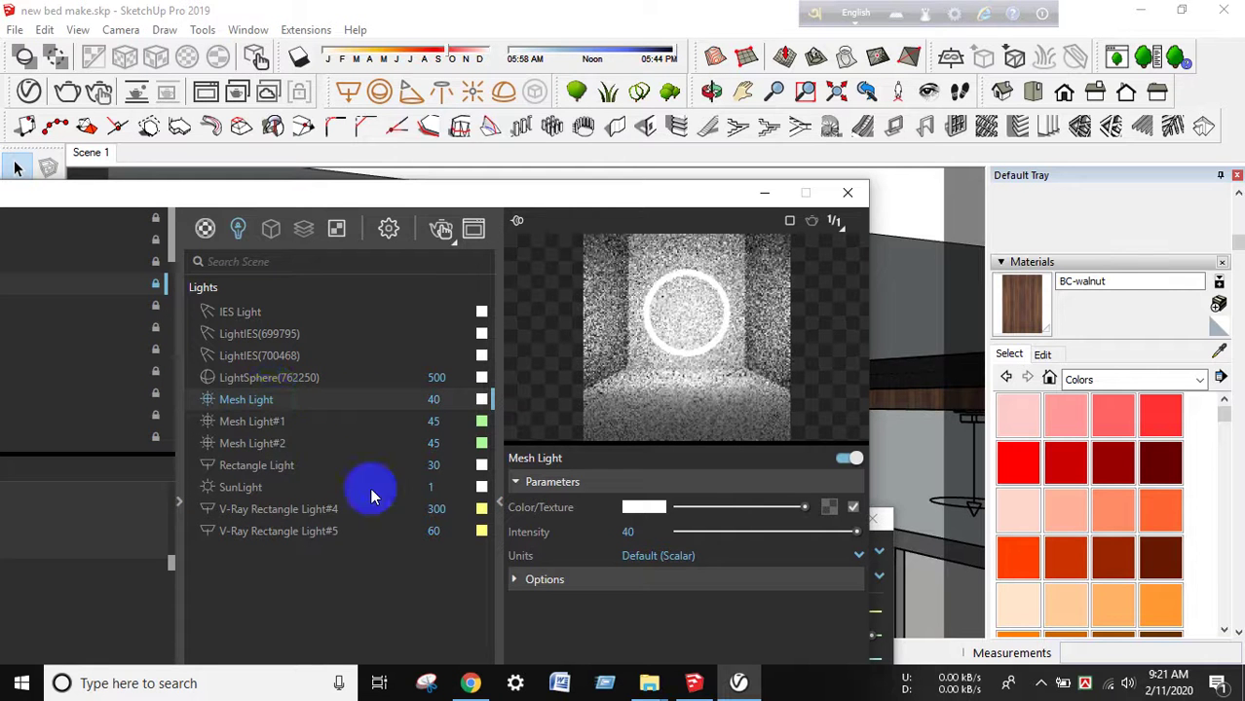
Delete LightIES(699795), LightIES(700468) and LightSphere(762250) from the lights list
{"action": "left_click", "coordinate": [301, 334]}
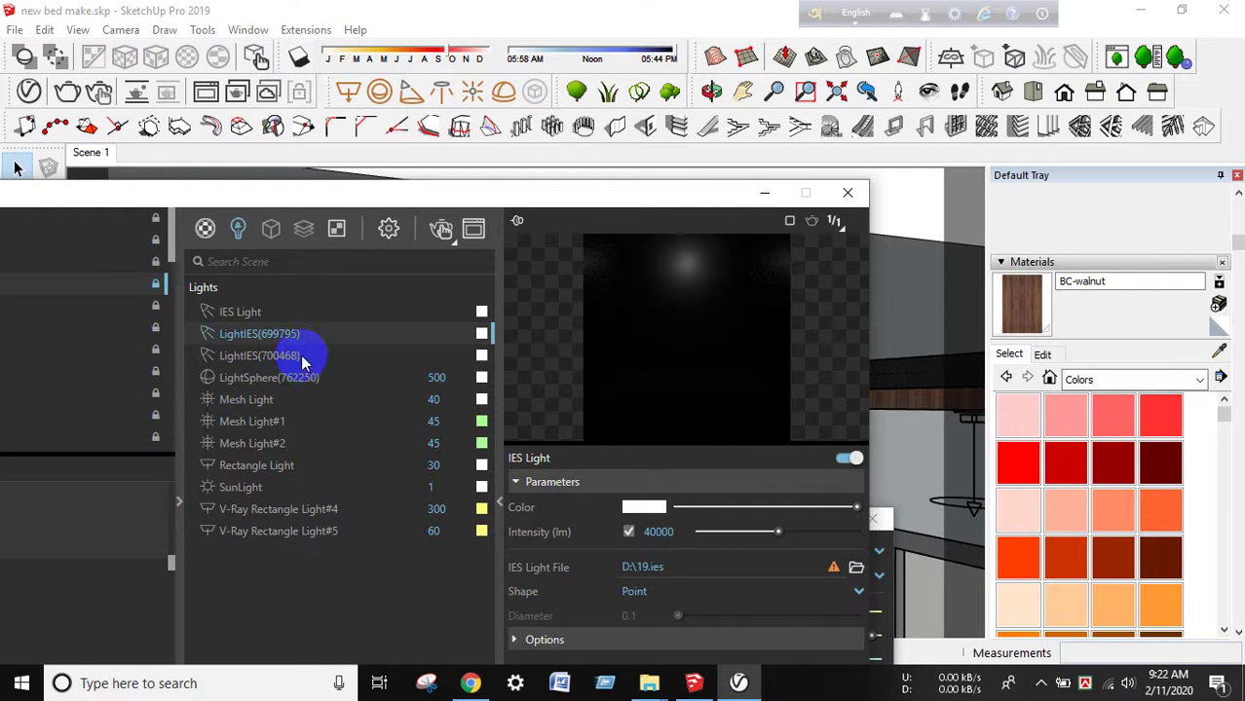
{"action": "key", "text": "Delete"}
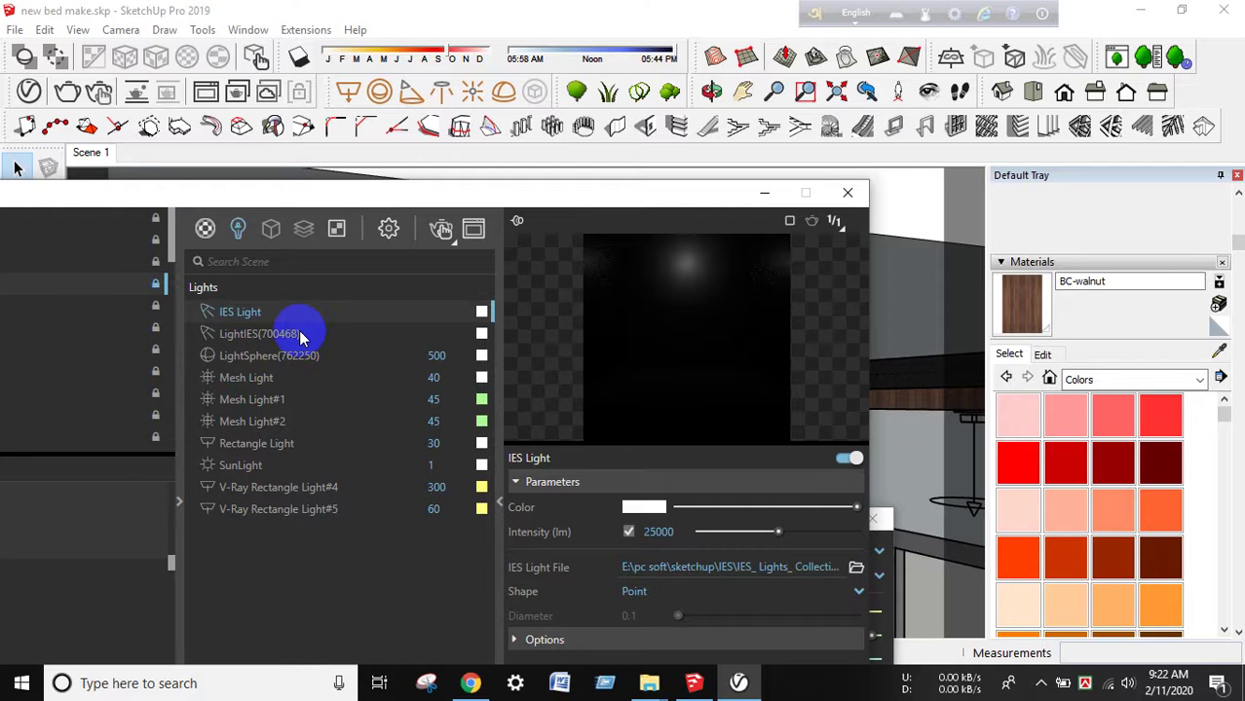
{"action": "left_click", "coordinate": [300, 333]}
{"action": "key", "text": "Delete"}
{"action": "left_click", "coordinate": [312, 354]}
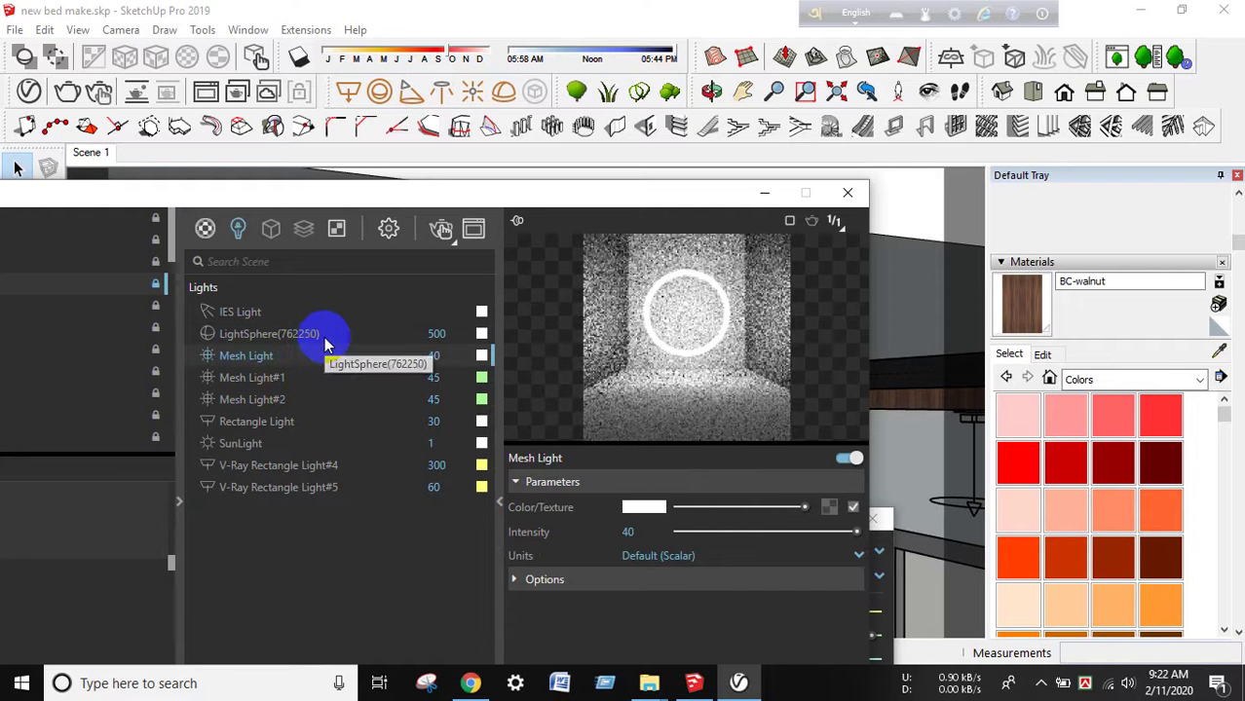
{"action": "left_click", "coordinate": [326, 338]}
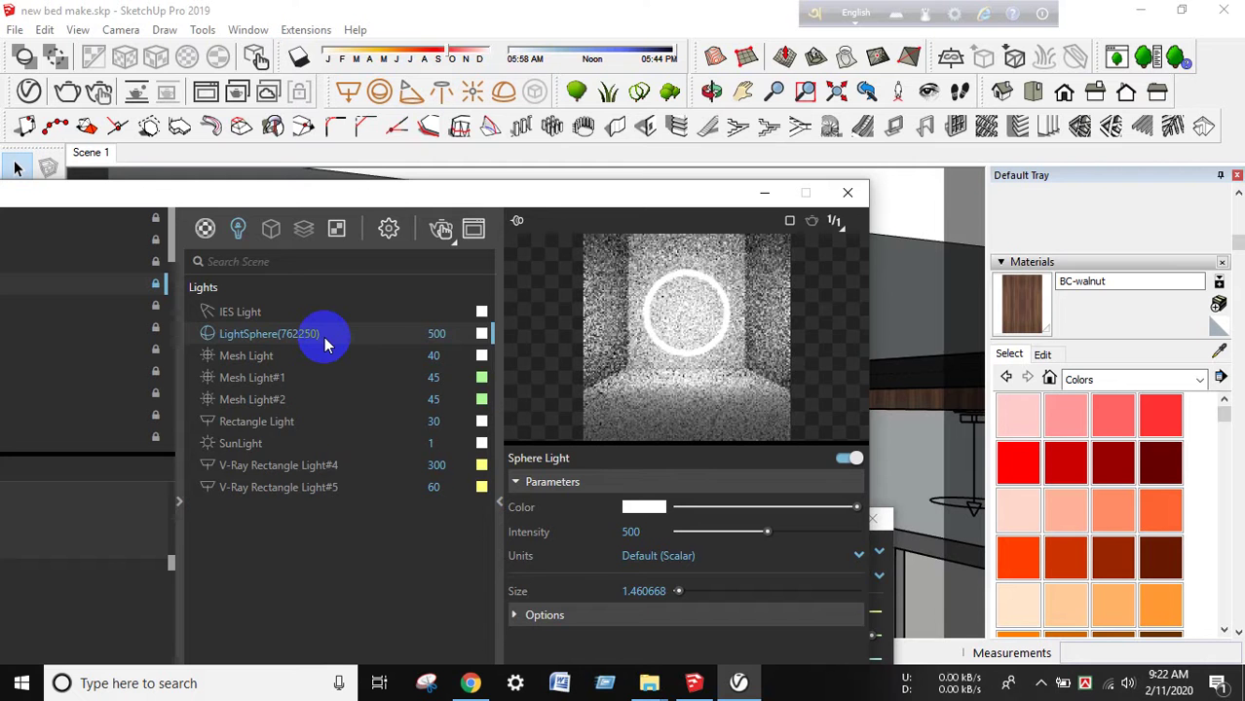
{"action": "key", "text": "Delete"}
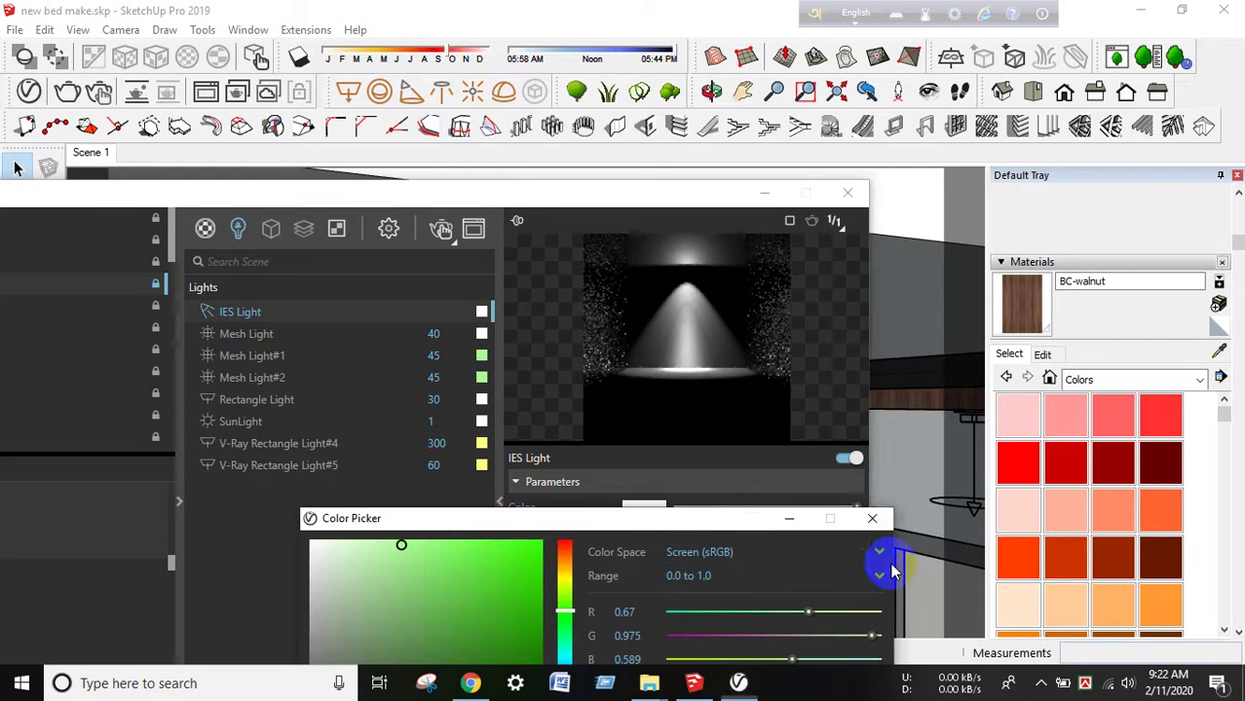
Close the colour picker and set the IES Light's intensity to 35000 lm
{"action": "left_click", "coordinate": [872, 520]}
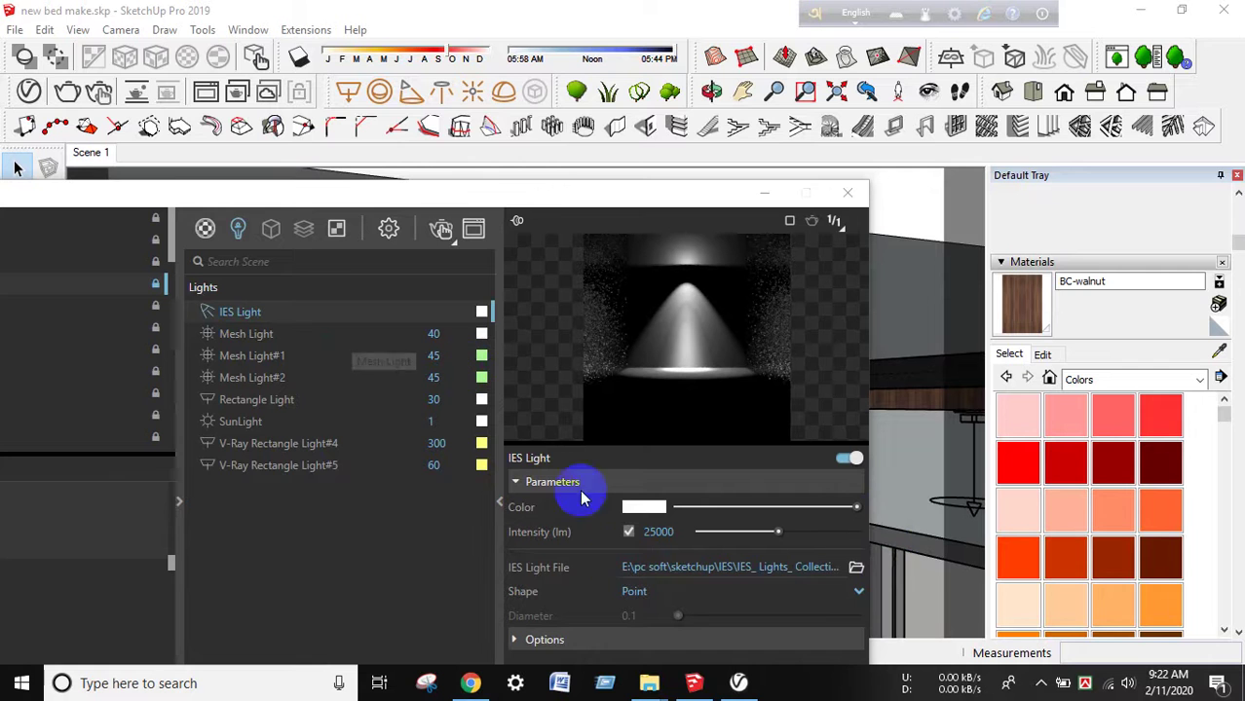
{"action": "left_click_drag", "start_coordinate": [552, 196], "coordinate": [536, 89]}
{"action": "left_click", "coordinate": [562, 523]}
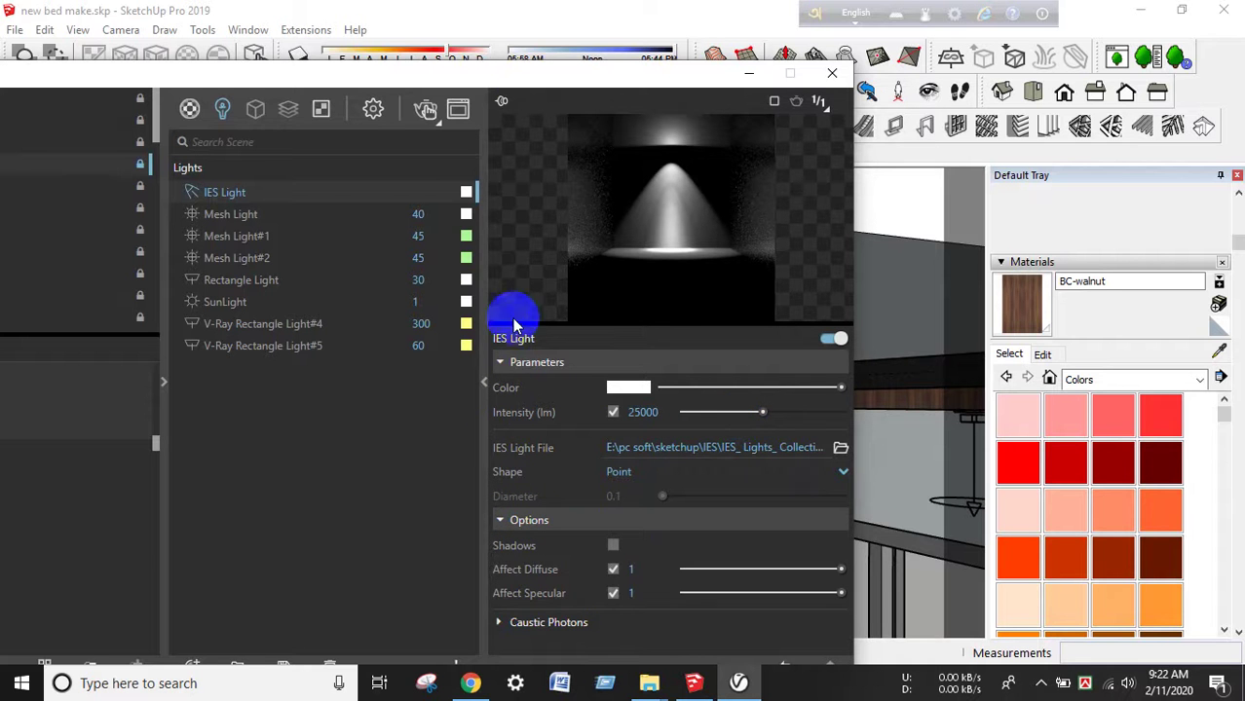
{"action": "left_click_drag", "start_coordinate": [532, 78], "coordinate": [538, 18]}
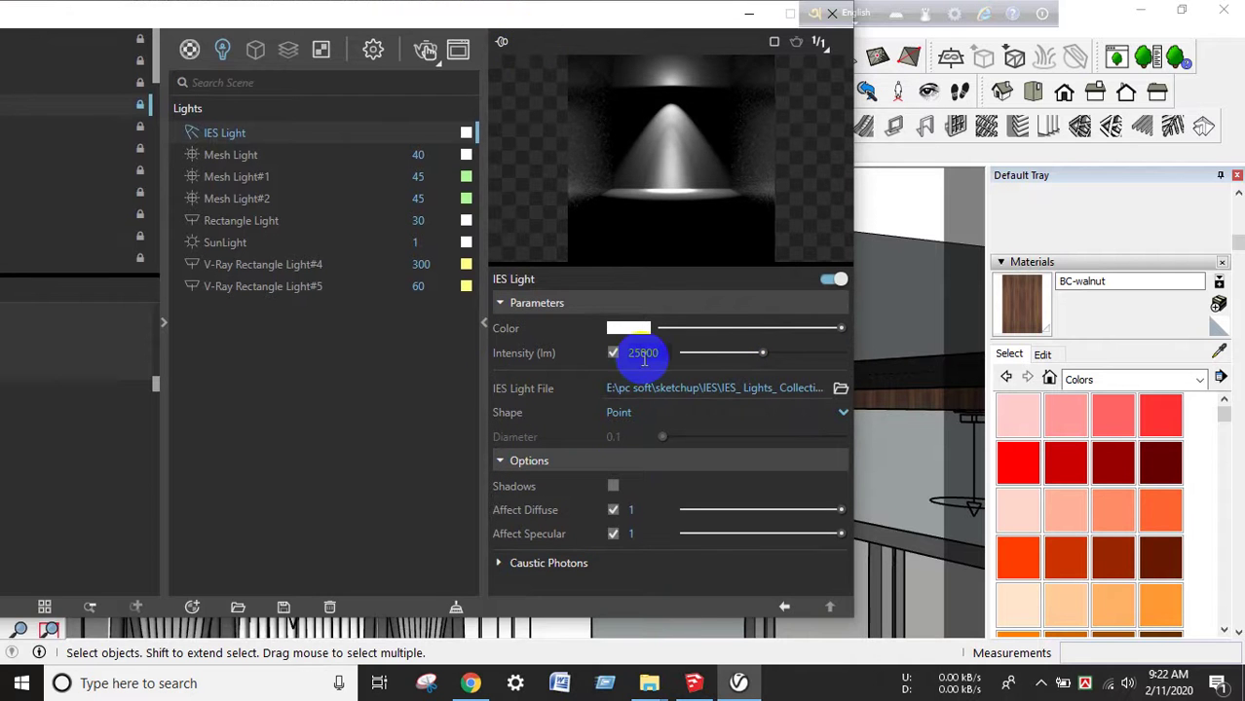
{"action": "mouse_move", "coordinate": [643, 353]}
{"action": "left_click", "coordinate": [628, 356]}
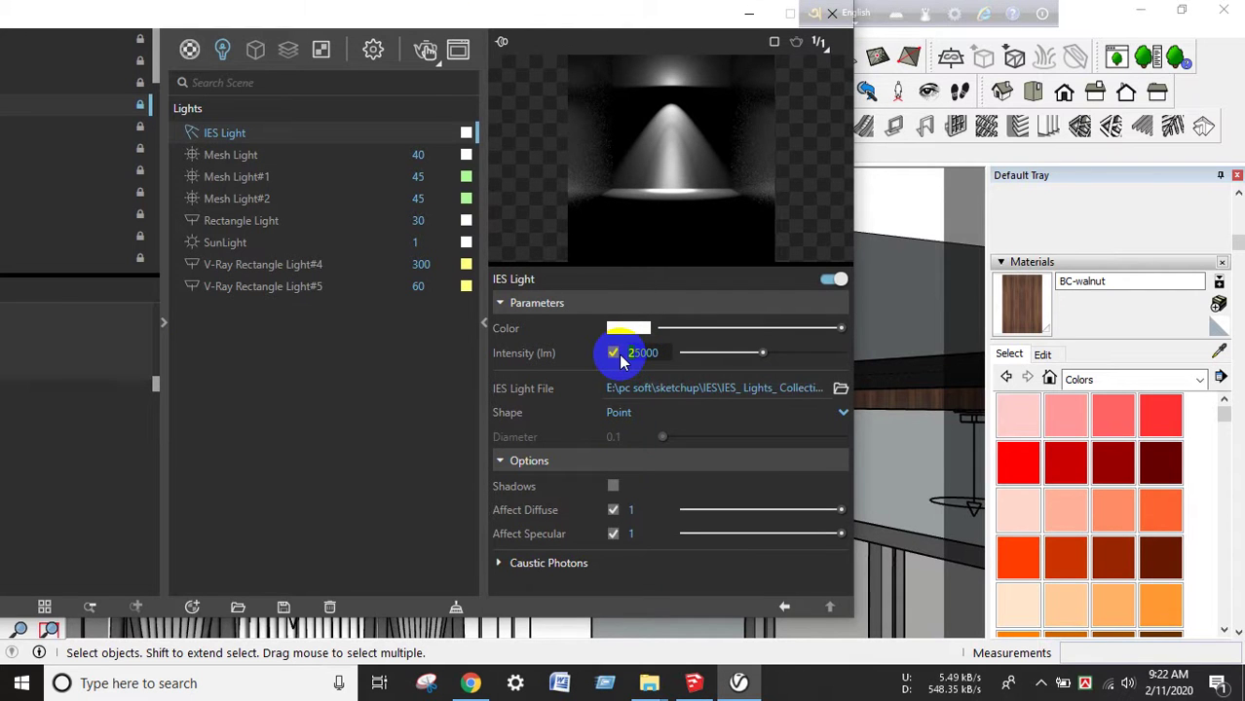
{"action": "type", "text": "35000"}
{"action": "left_click", "coordinate": [621, 361]}
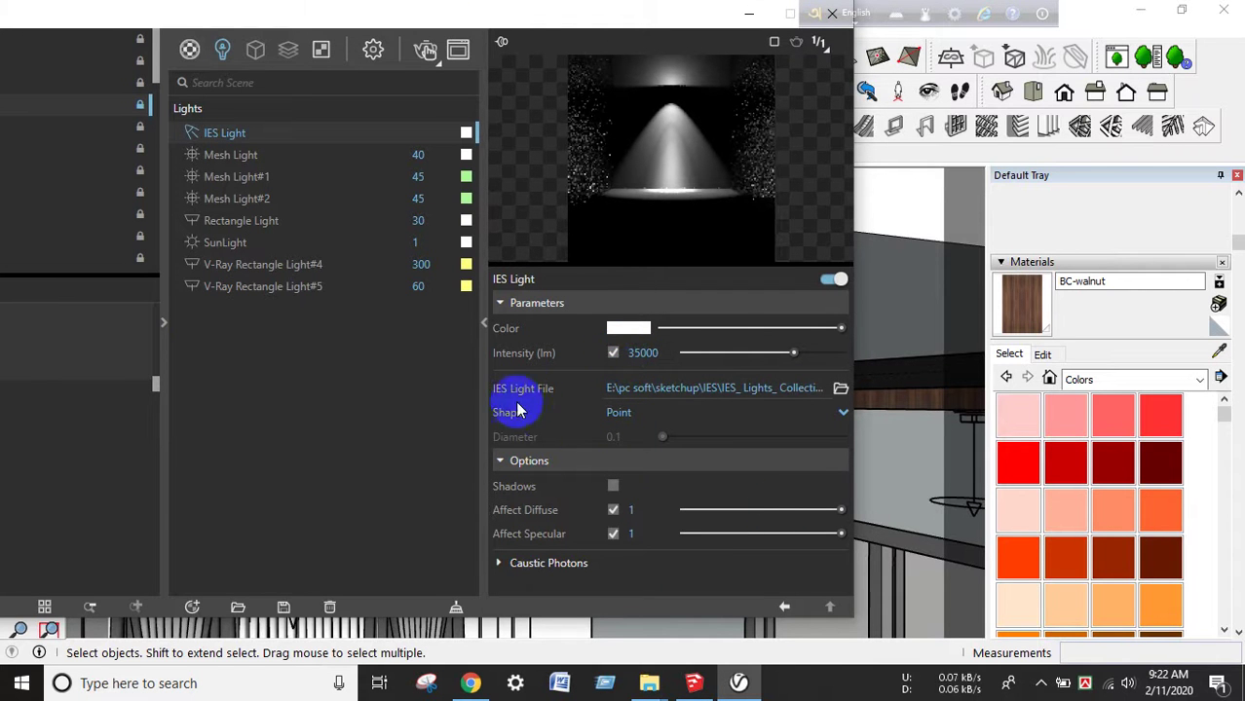
{"action": "left_click", "coordinate": [628, 328]}
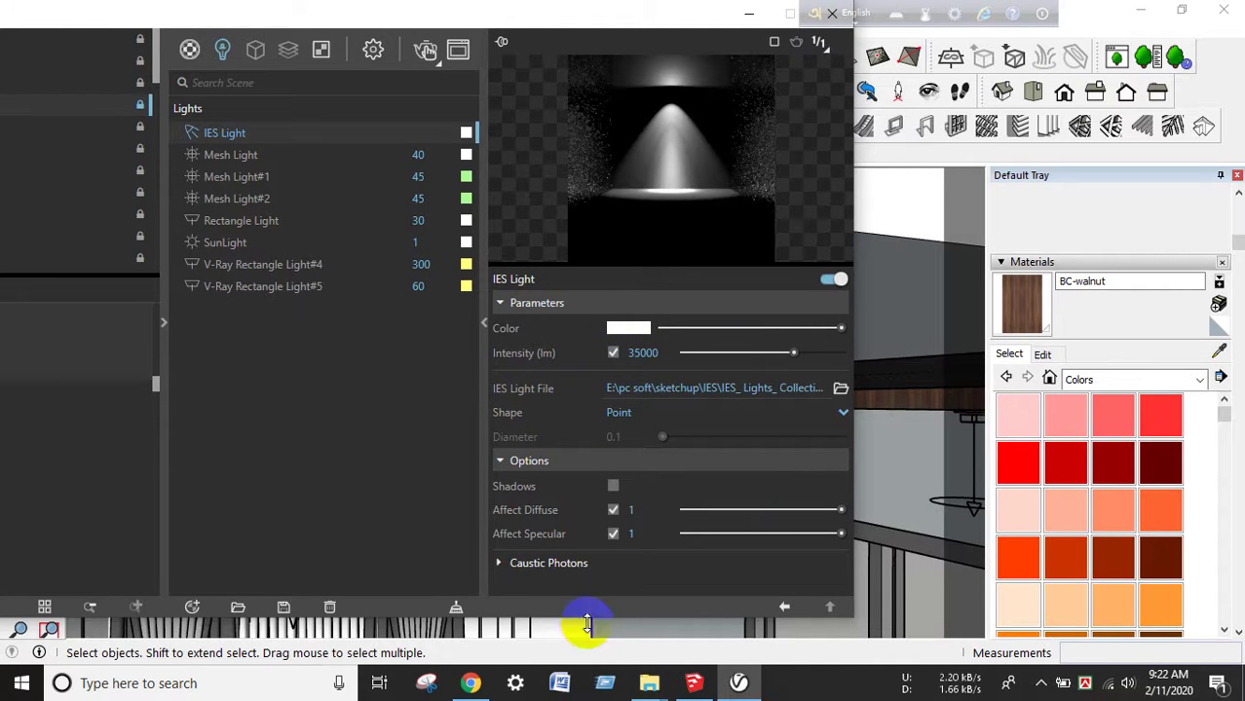
Set the IES Light's Caustic Subdivs to 1000 and turn off its Shadows
{"action": "left_click", "coordinate": [550, 564]}
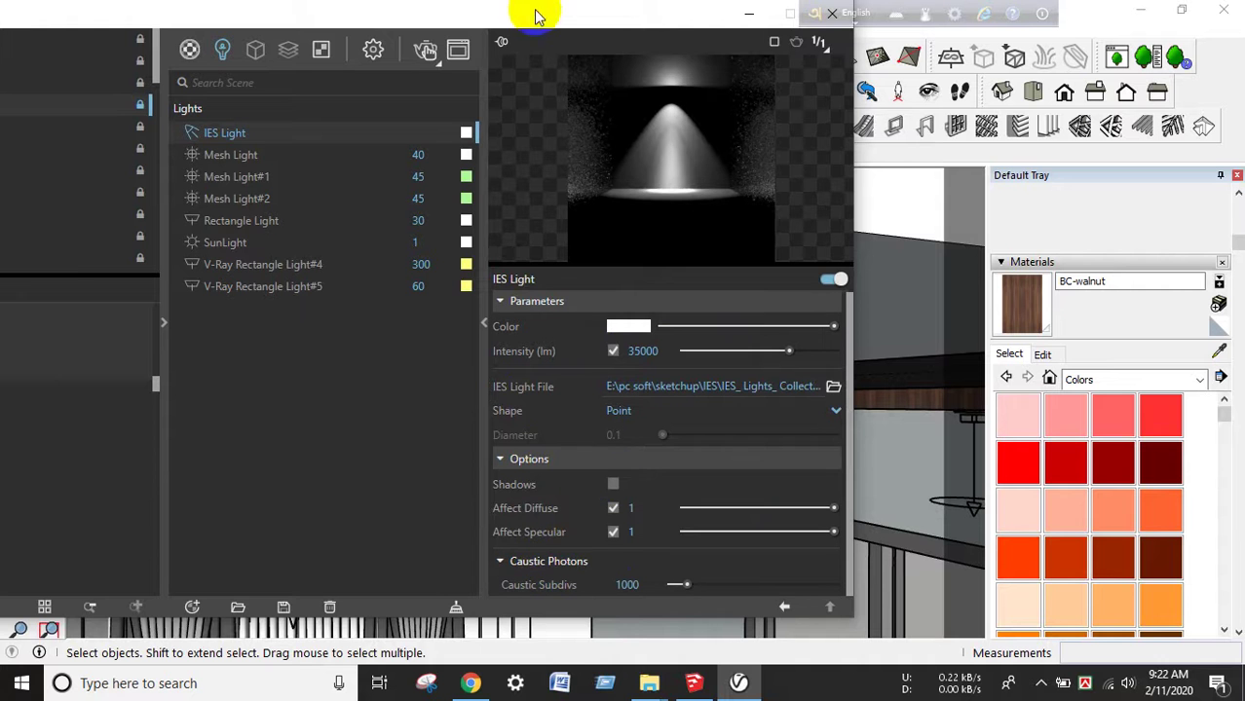
{"action": "left_click_drag", "start_coordinate": [531, 33], "coordinate": [533, 32]}
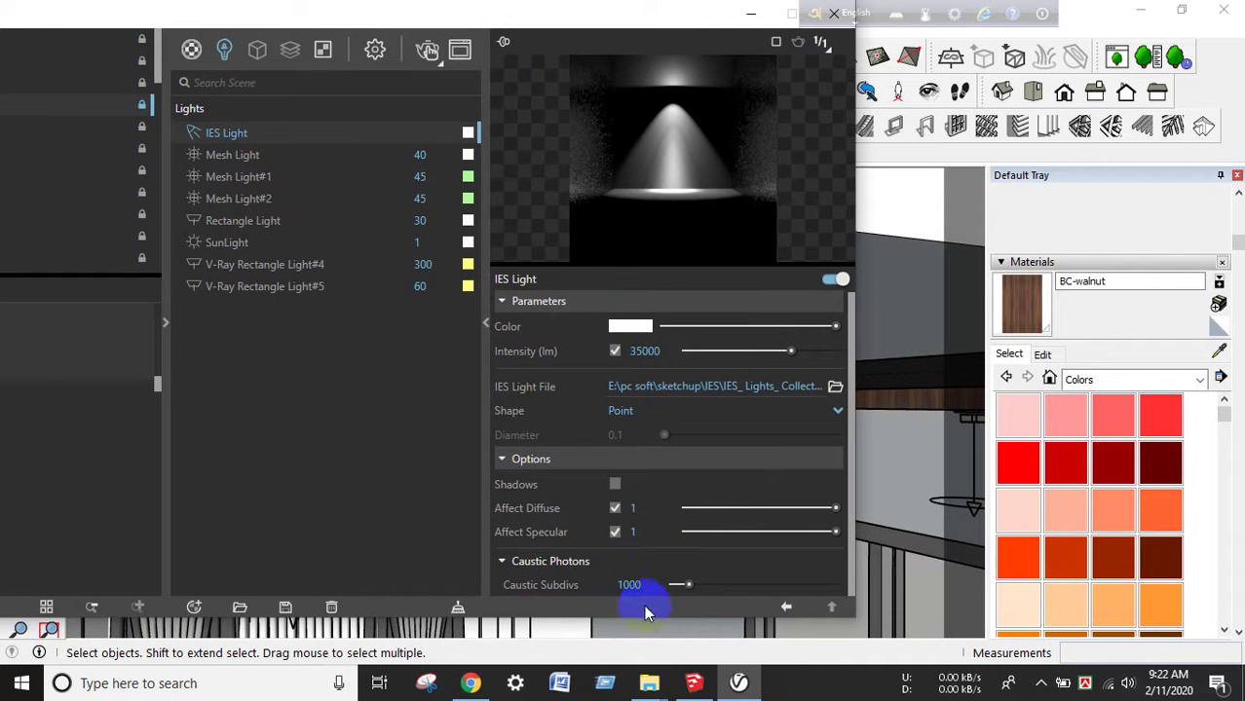
{"action": "mouse_move", "coordinate": [685, 584]}
{"action": "left_mouse_down"}
{"action": "mouse_move", "coordinate": [717, 584]}
{"action": "mouse_move", "coordinate": [697, 602]}
{"action": "left_mouse_up"}
{"action": "left_click", "coordinate": [651, 584]}
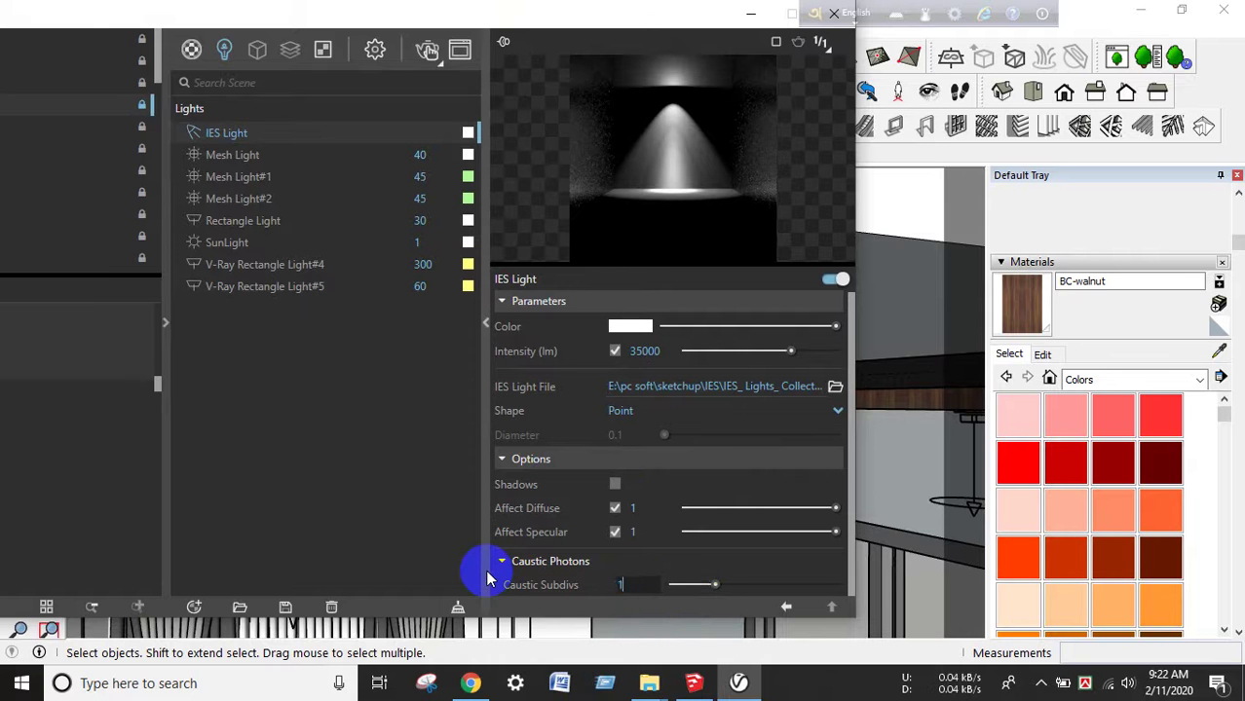
{"action": "type", "text": "000"}
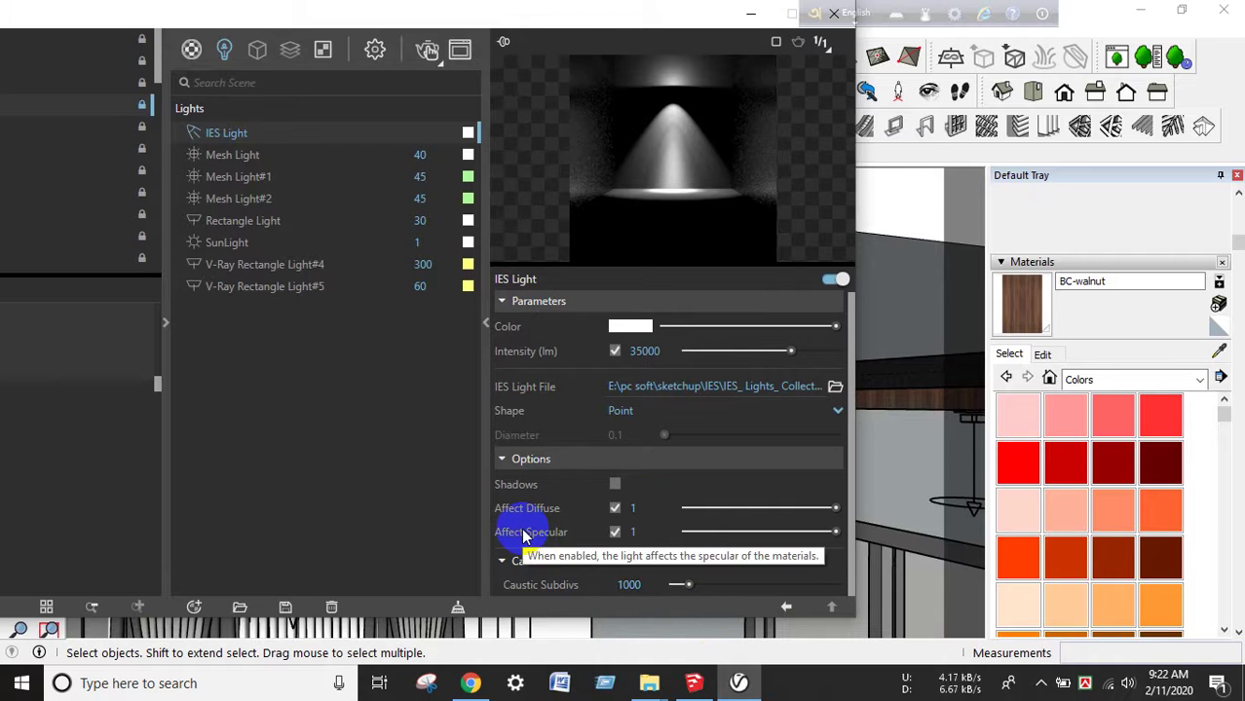
{"action": "left_click", "coordinate": [615, 485]}
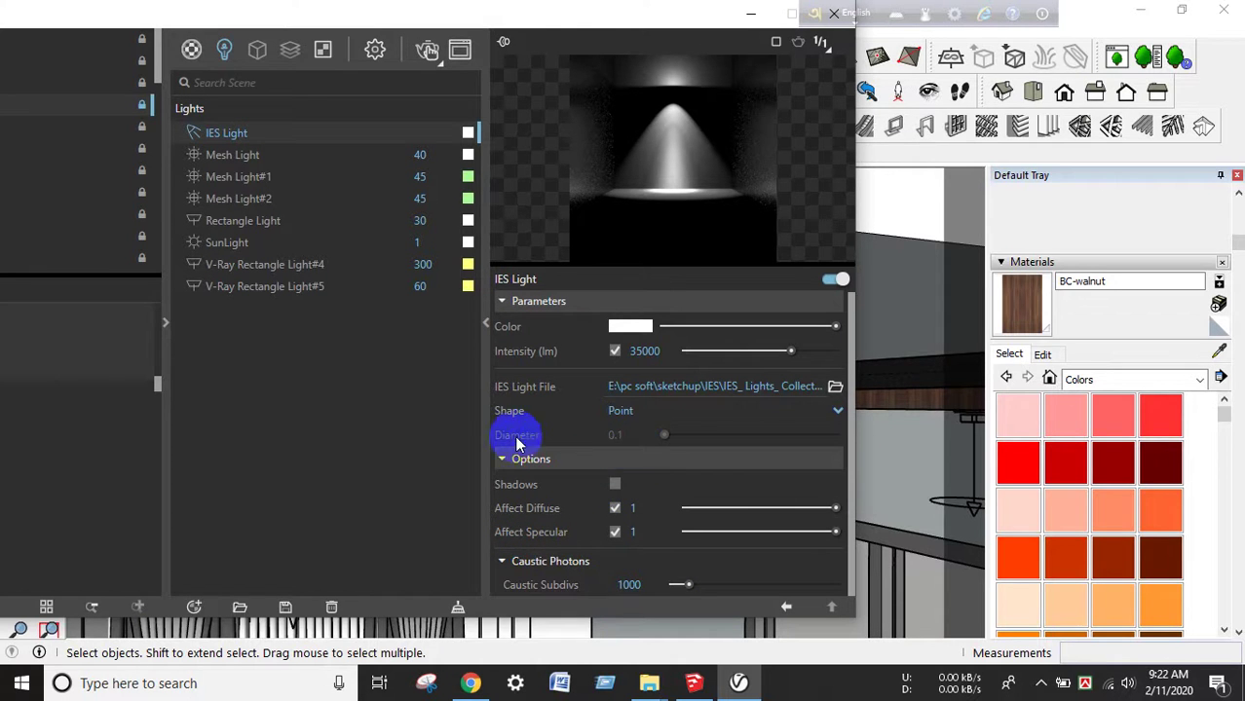
Try 4.ies, then load 9.ies and 15.ies as the IES light profile
{"action": "left_click", "coordinate": [1038, 683]}
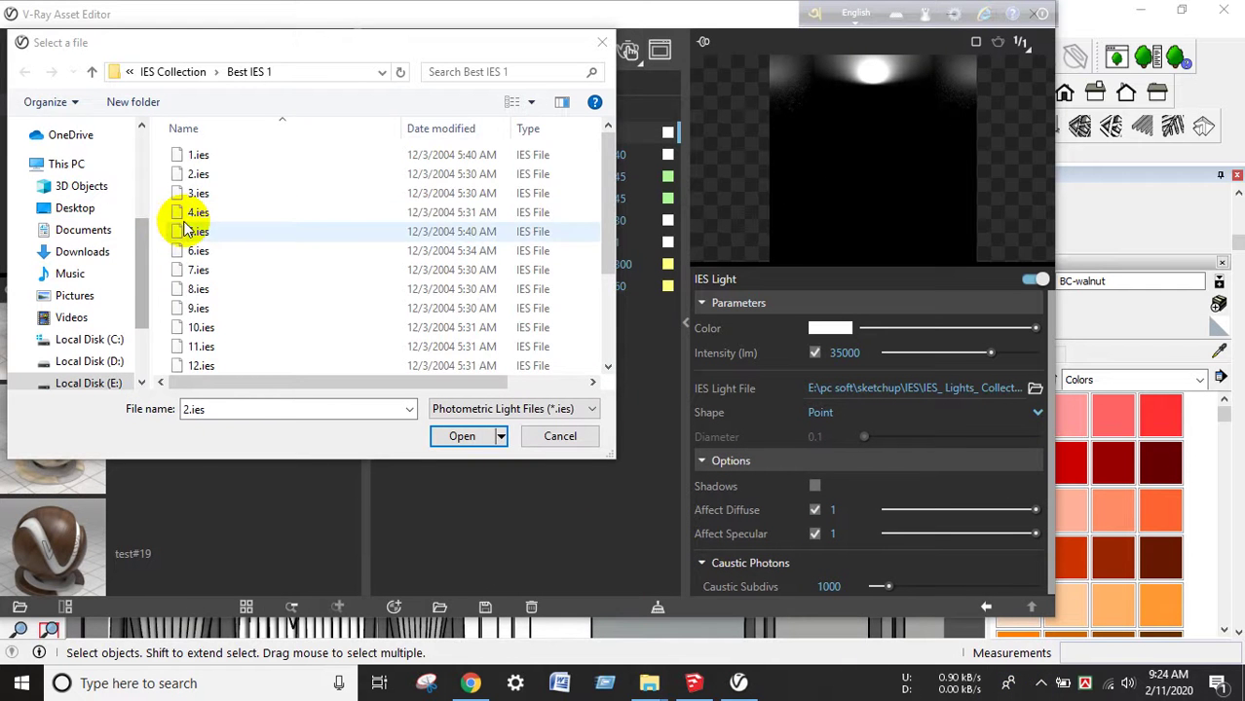
{"action": "left_click", "coordinate": [195, 213]}
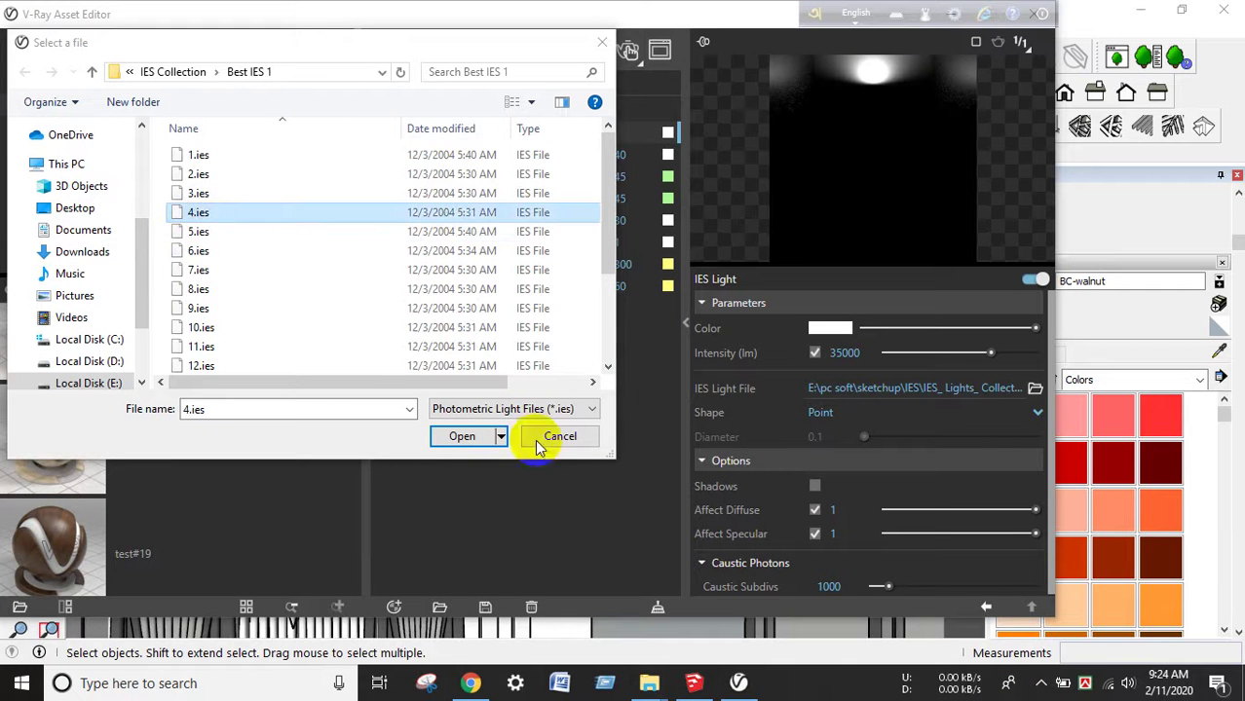
{"action": "left_click", "coordinate": [464, 437]}
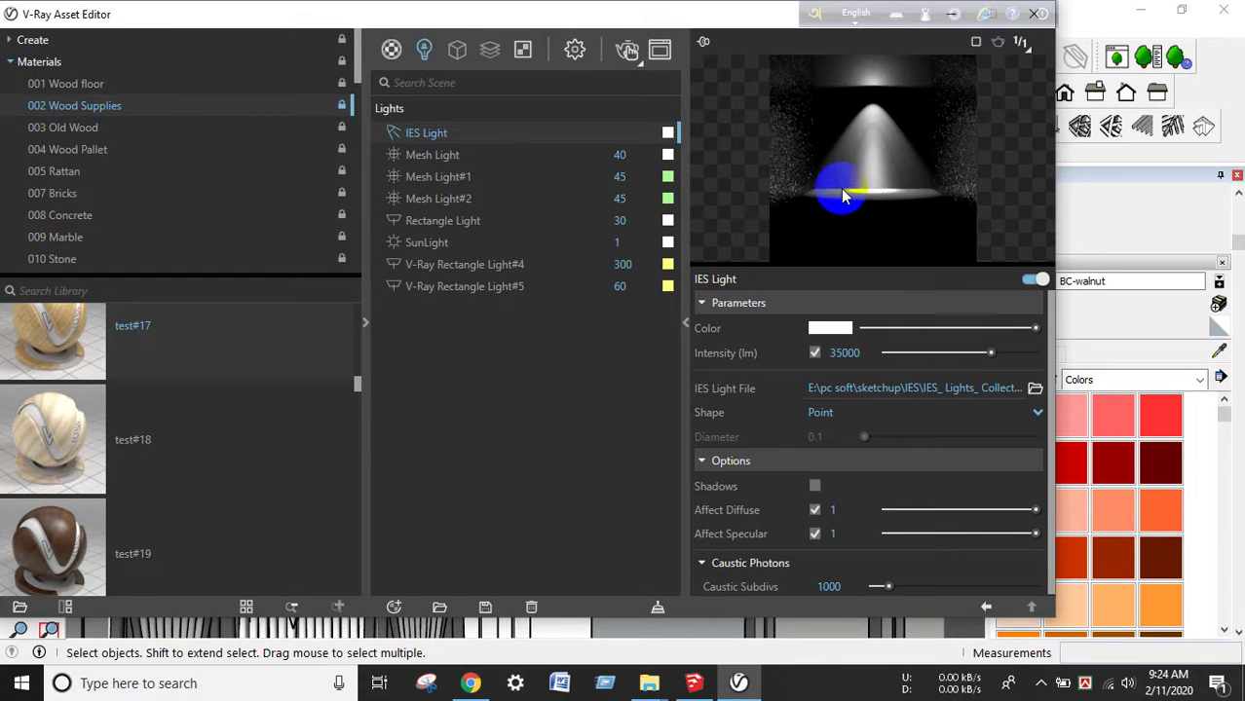
{"action": "left_click", "coordinate": [1036, 390]}
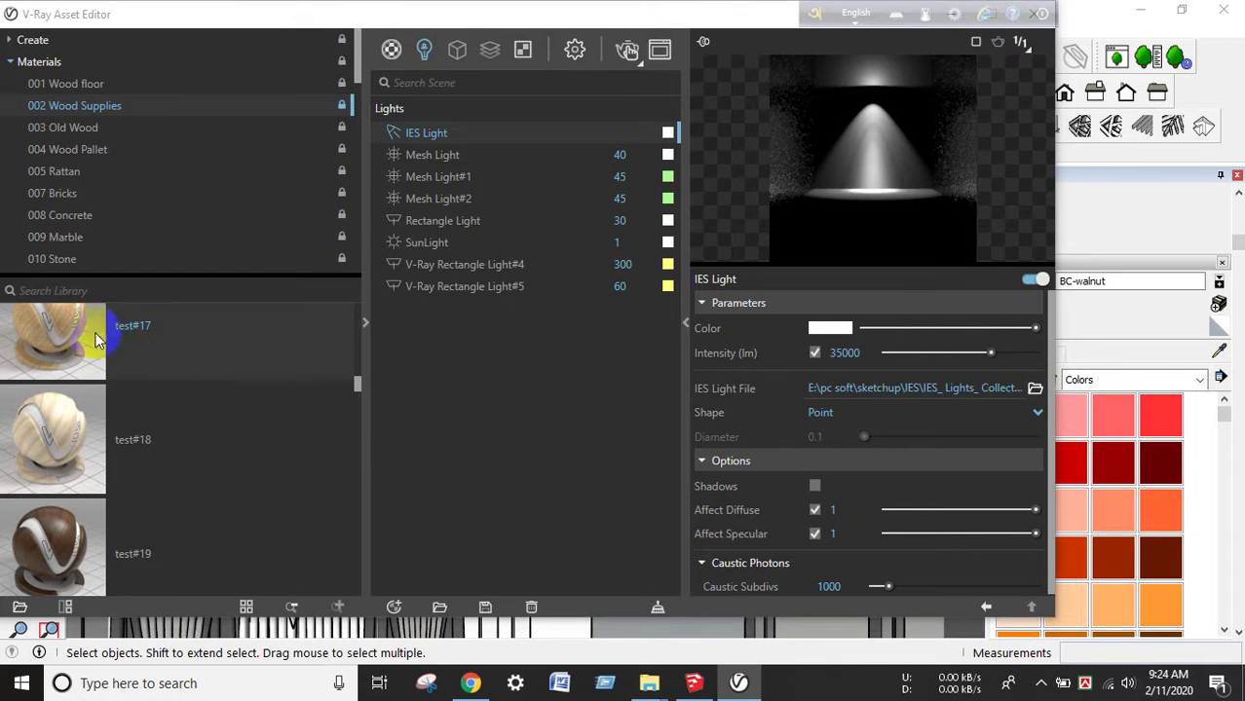
{"action": "left_click", "coordinate": [194, 309]}
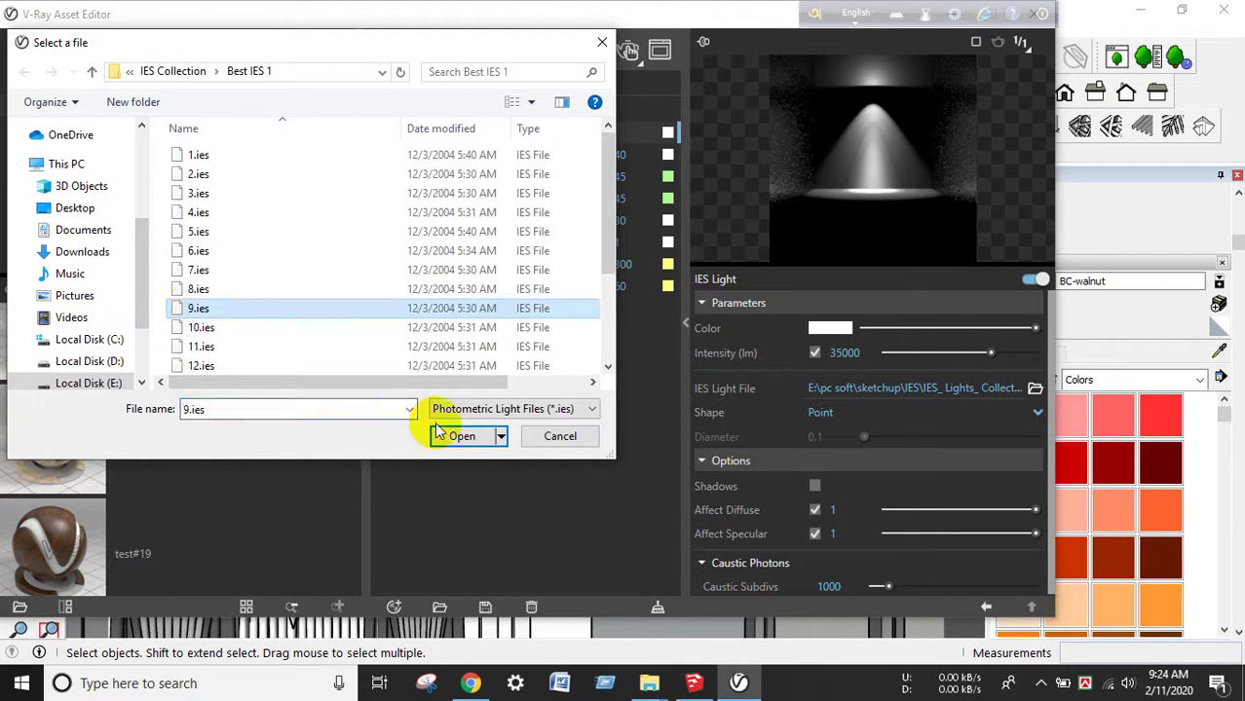
{"action": "left_click", "coordinate": [456, 438]}
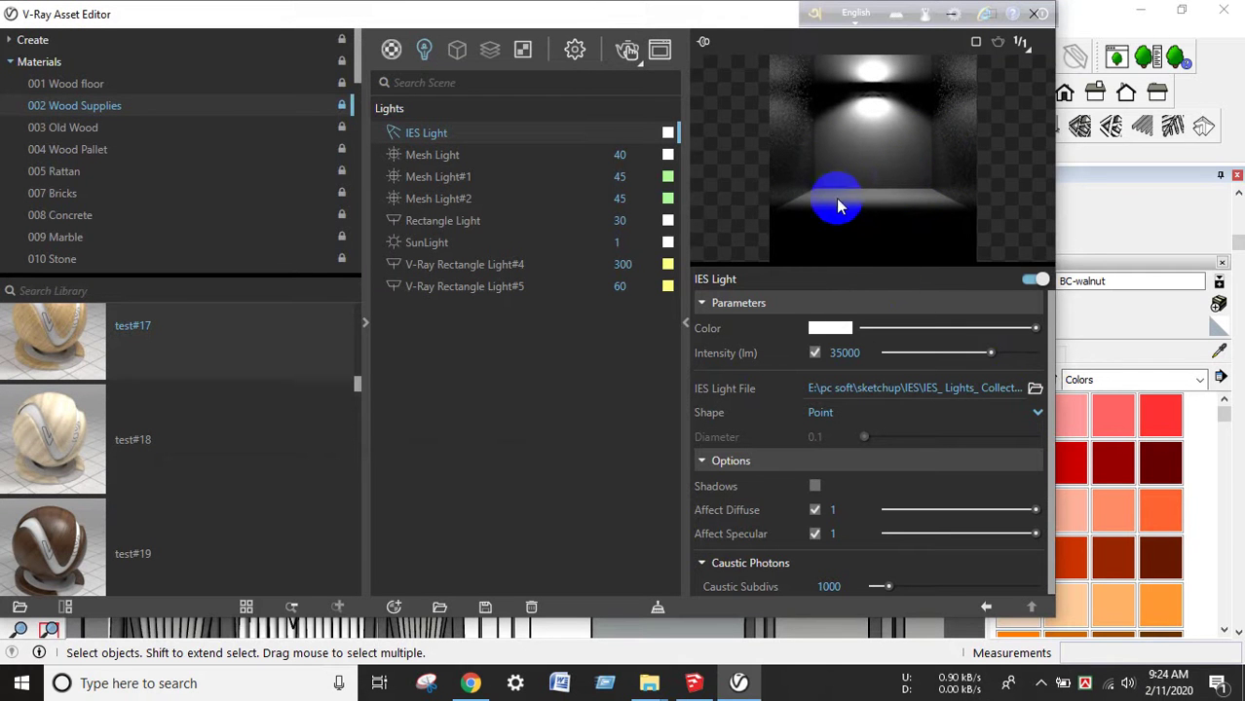
{"action": "left_click", "coordinate": [1035, 388]}
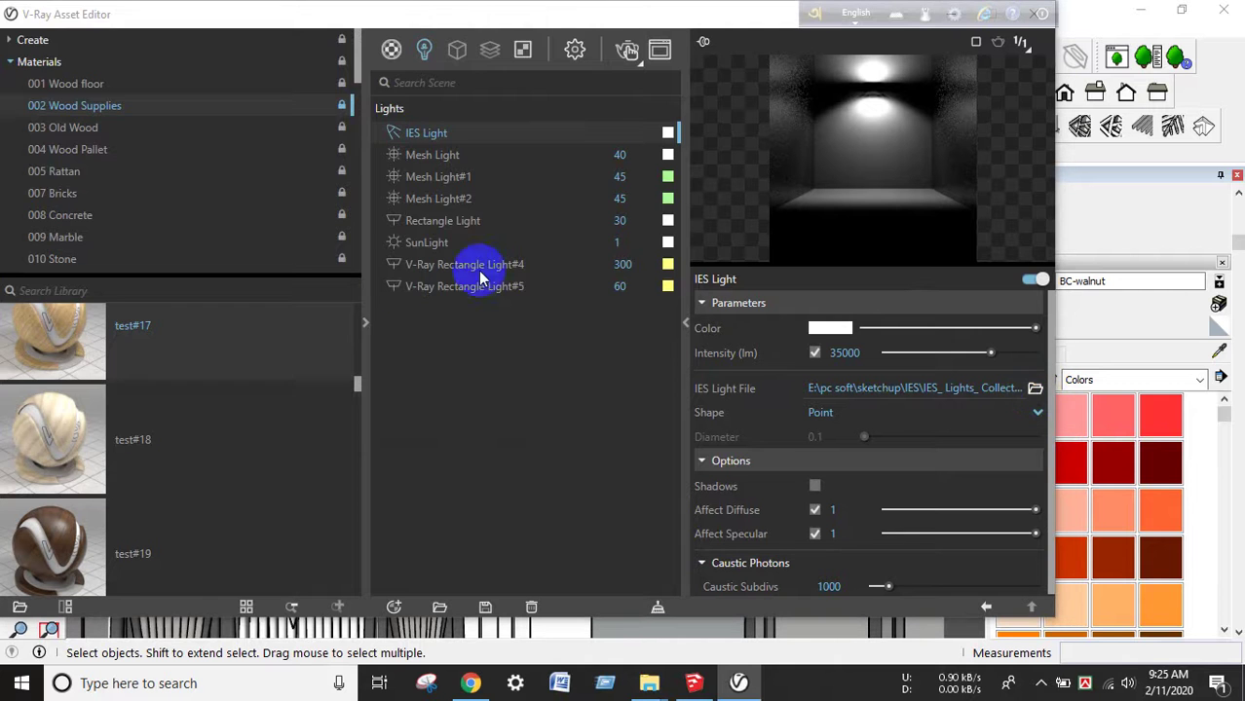
{"action": "left_click", "coordinate": [205, 287]}
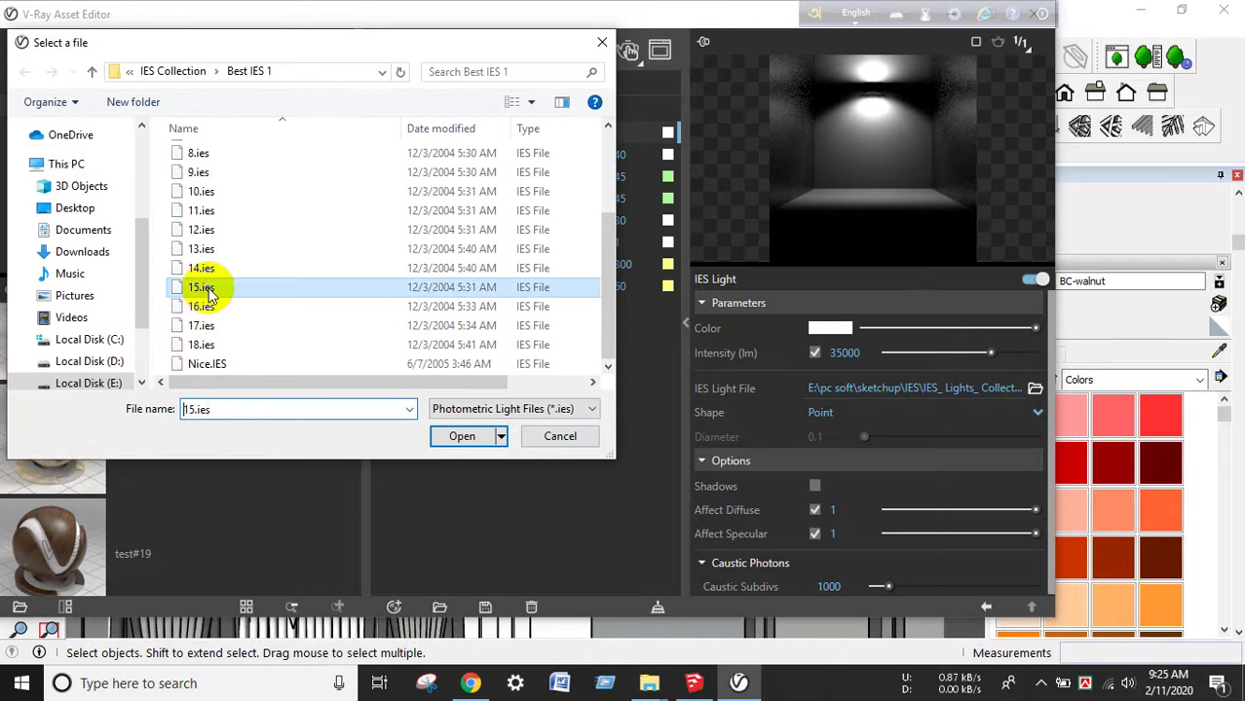
{"action": "left_click", "coordinate": [476, 435]}
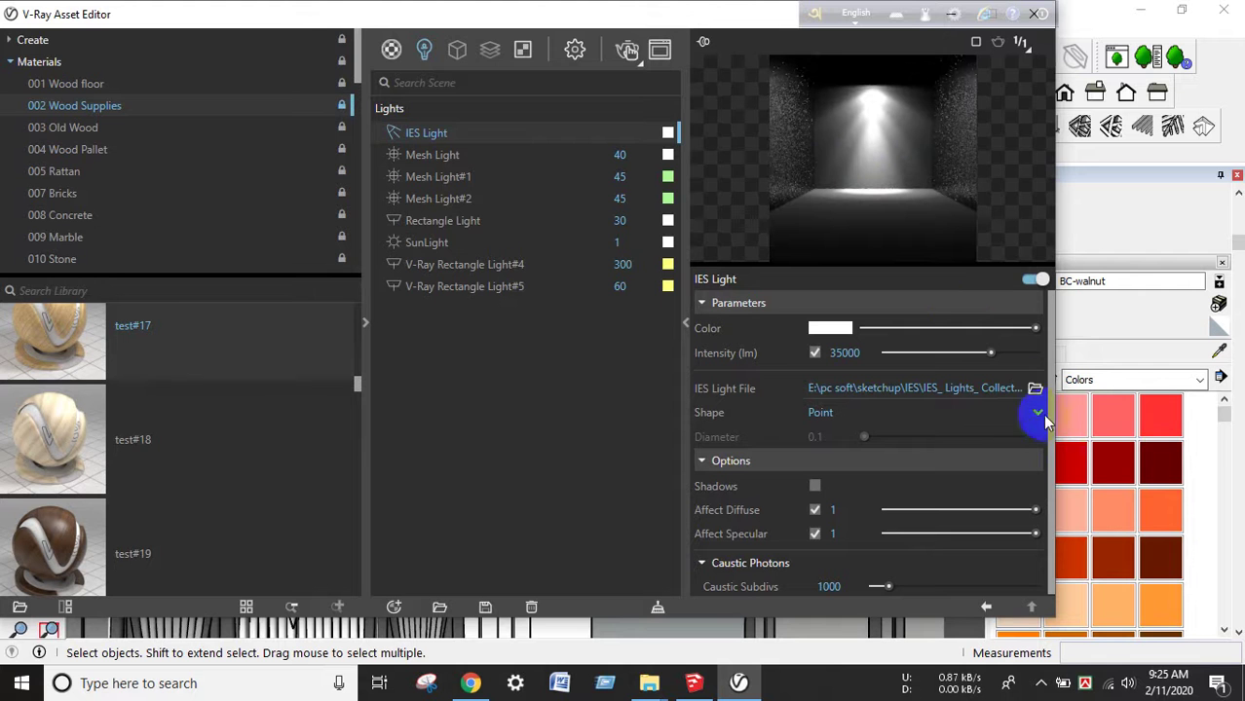
Load 12.ies, 14.ies and 13.ies onto the IES light in turn
{"action": "left_click", "coordinate": [1035, 389]}
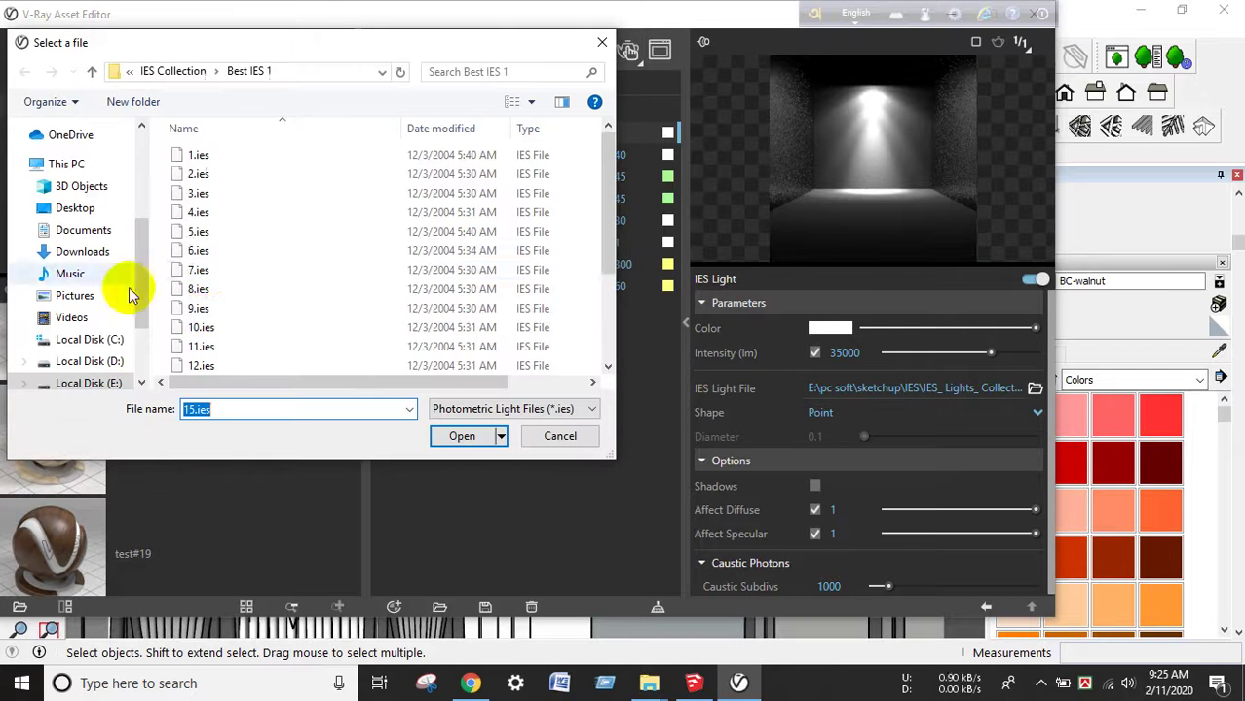
{"action": "left_click", "coordinate": [200, 363]}
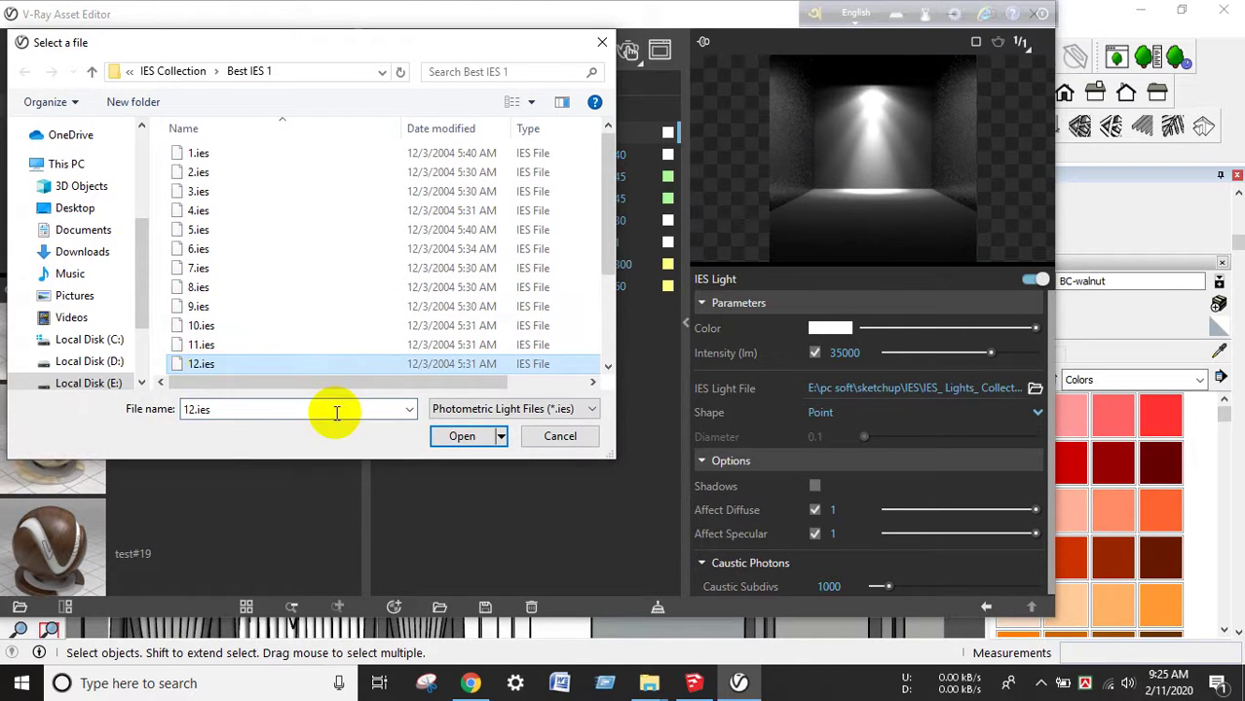
{"action": "left_click", "coordinate": [461, 435]}
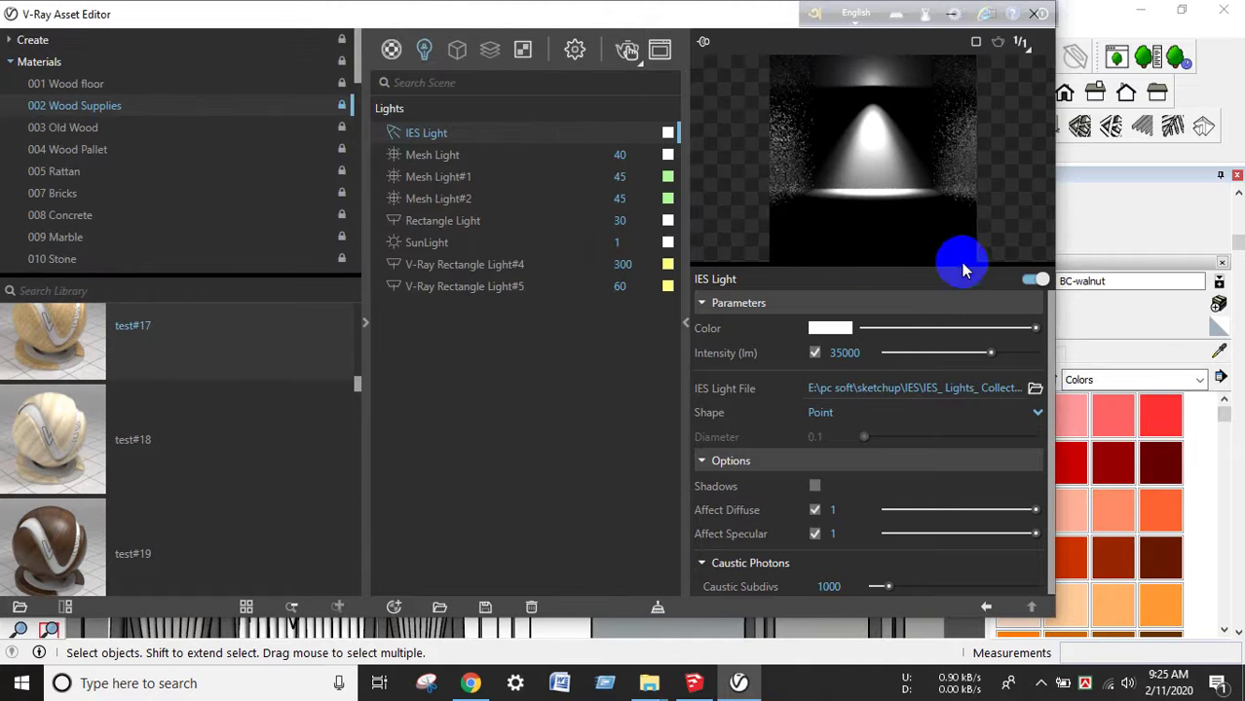
{"action": "left_click", "coordinate": [1036, 389]}
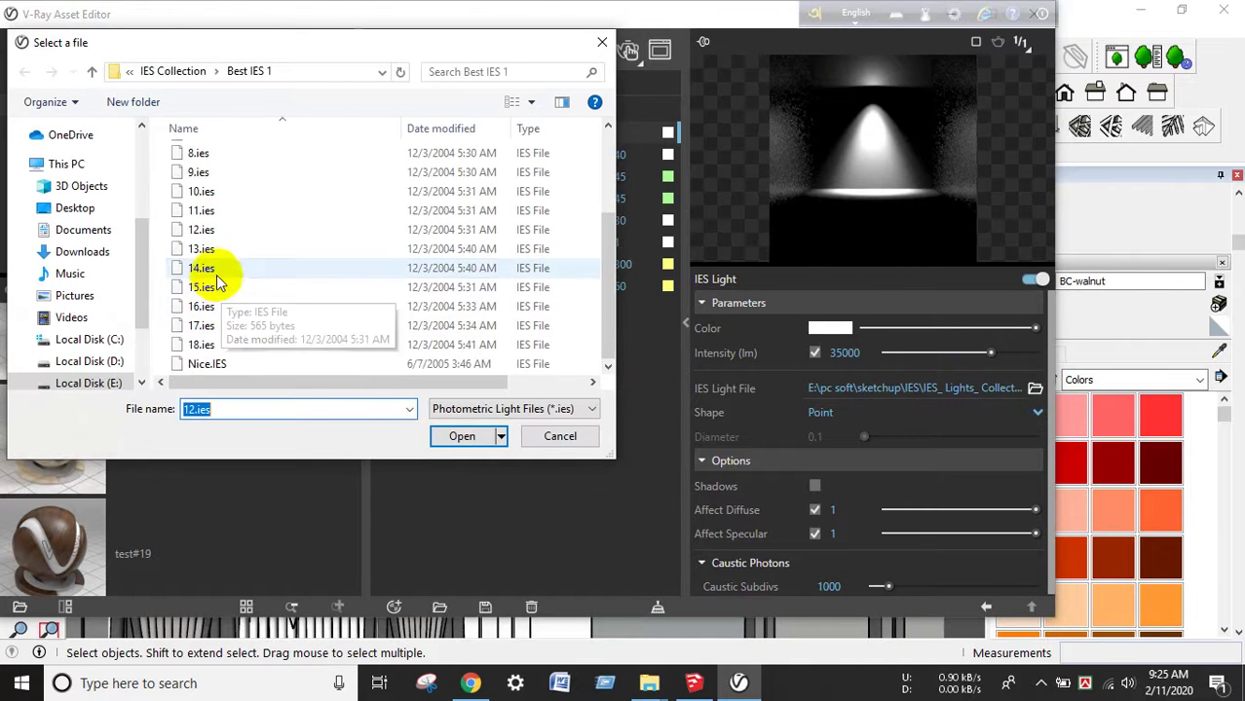
{"action": "left_click", "coordinate": [222, 269]}
{"action": "left_click", "coordinate": [468, 435]}
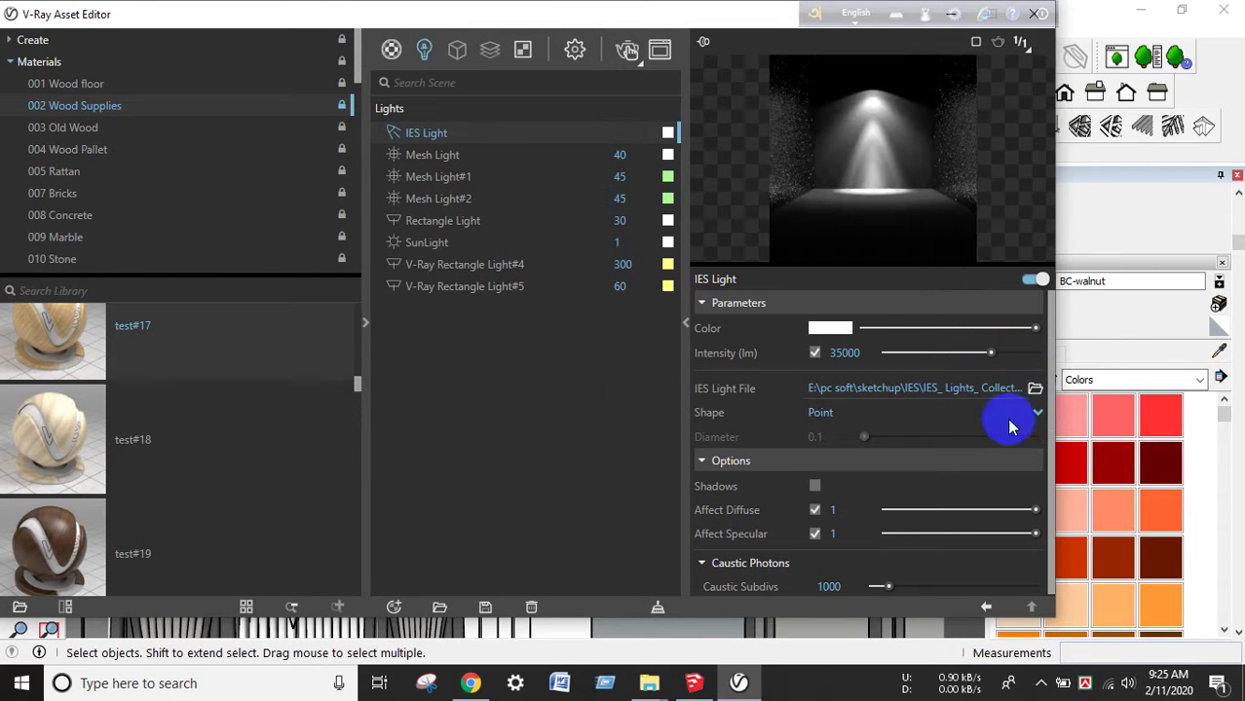
{"action": "left_click", "coordinate": [1035, 389]}
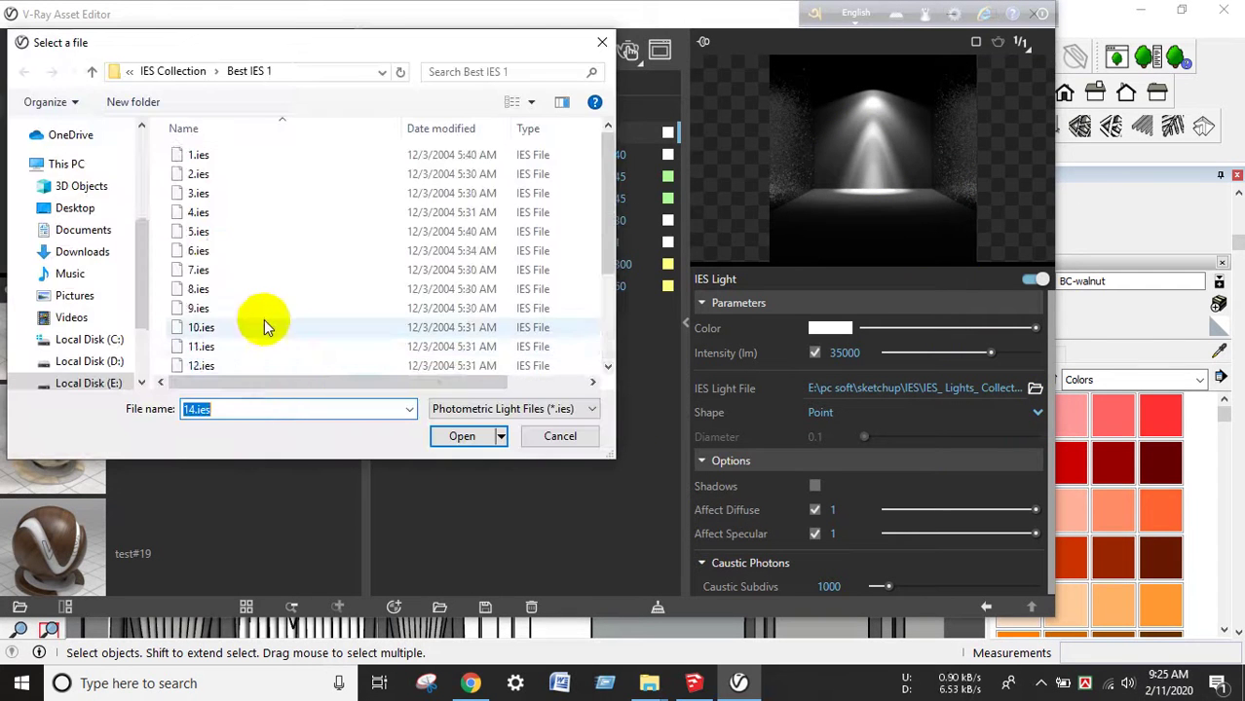
{"action": "scroll", "coordinate": [263, 317], "scroll_direction": "down", "scroll_amount": 3}
{"action": "left_click", "coordinate": [222, 250]}
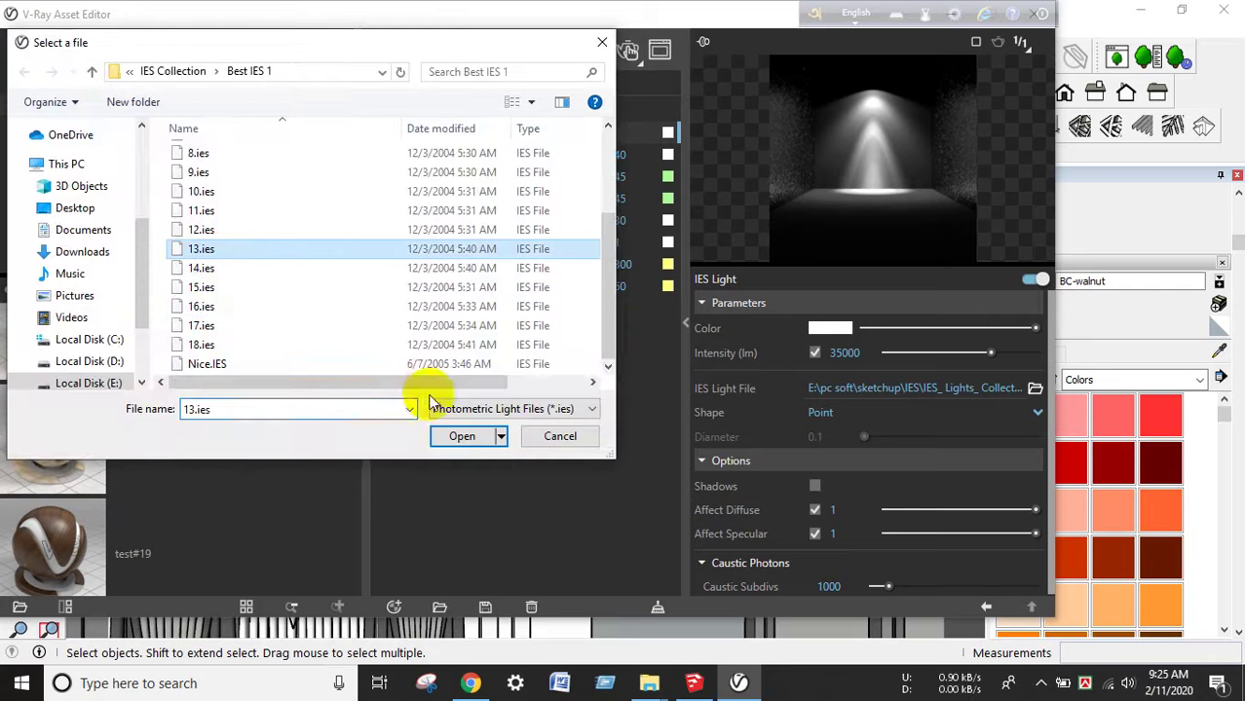
{"action": "left_click", "coordinate": [475, 441]}
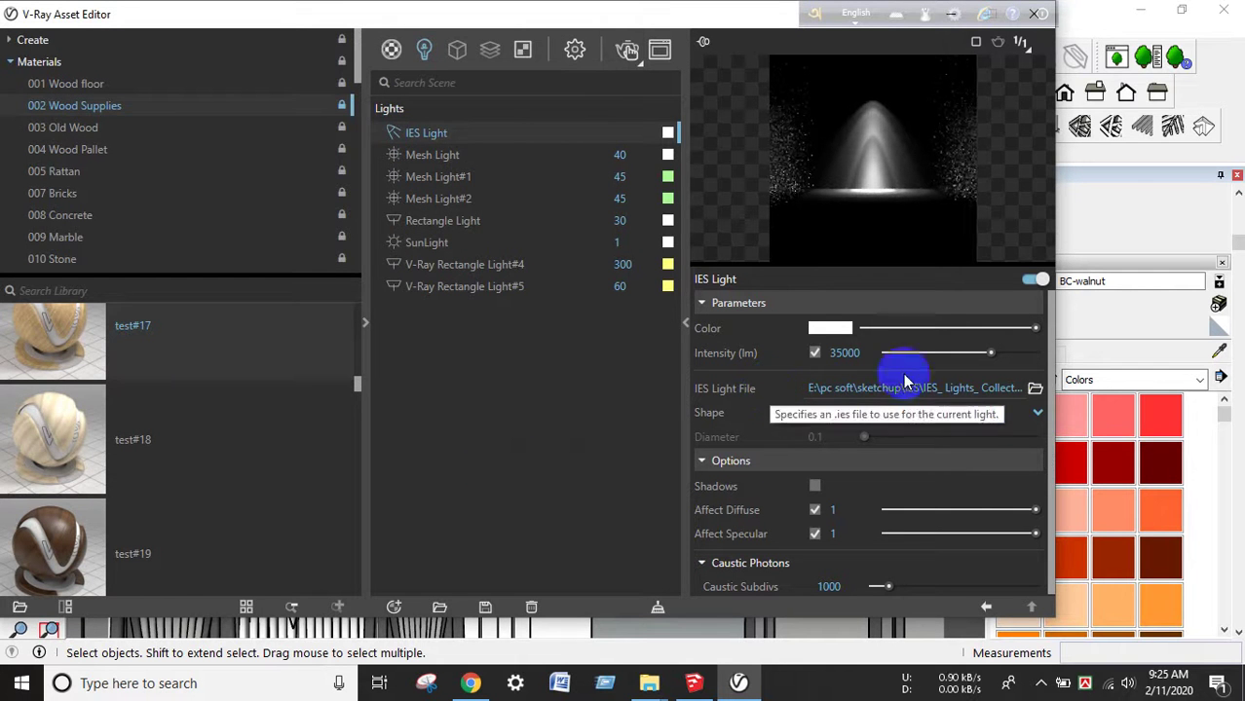
Load 18.ies, then Nice.IES, and return the picker to the IES Collection folder
{"action": "left_click", "coordinate": [1035, 389]}
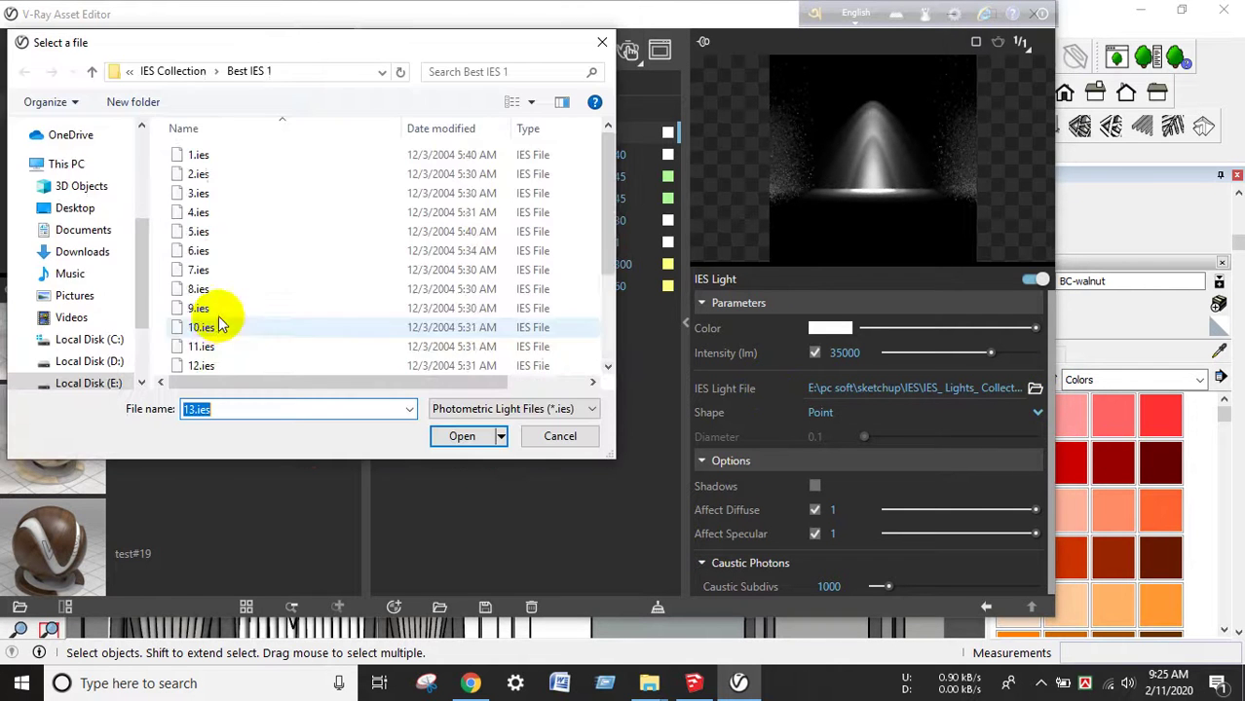
{"action": "scroll", "coordinate": [210, 341], "scroll_direction": "down", "scroll_amount": 2}
{"action": "left_click", "coordinate": [207, 349]}
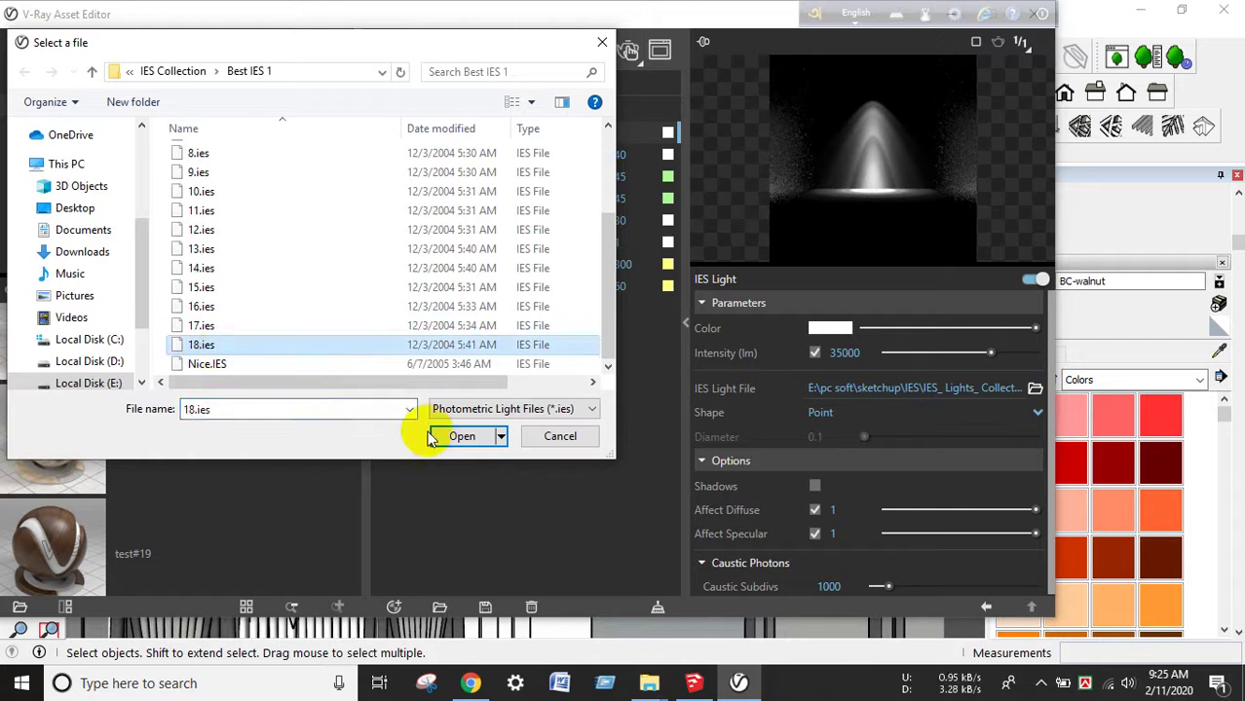
{"action": "left_click", "coordinate": [462, 438]}
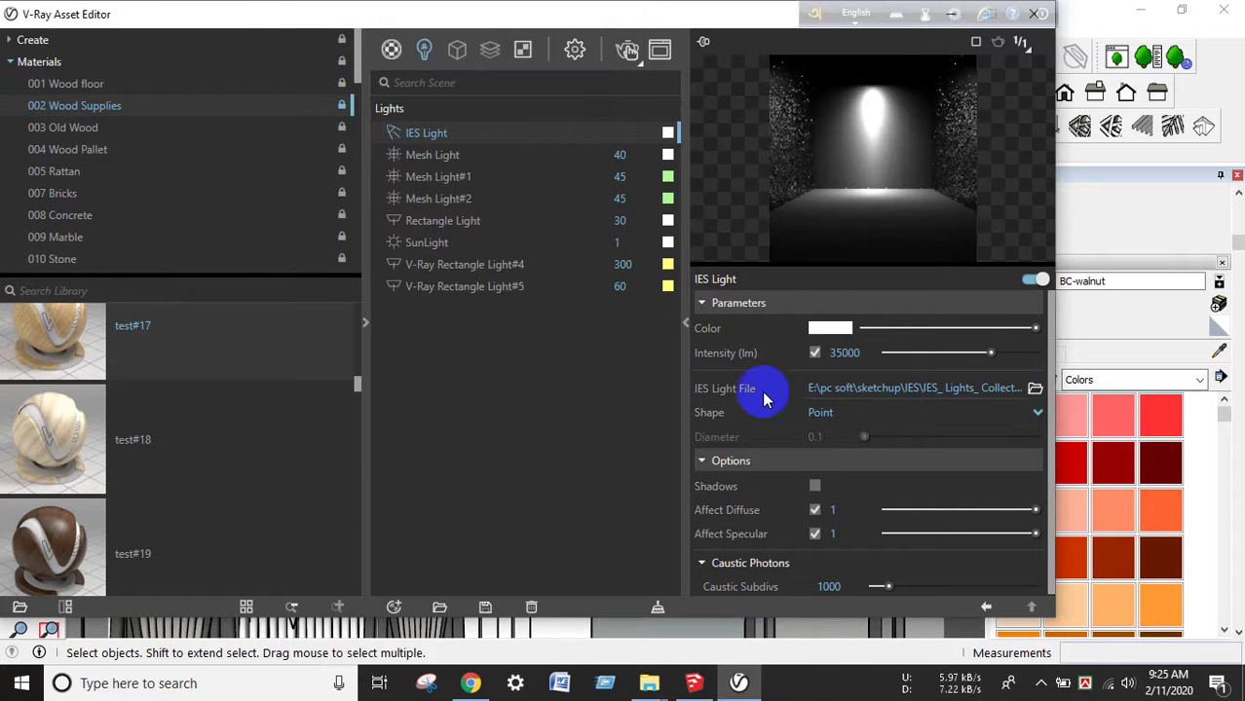
{"action": "left_click", "coordinate": [1035, 388]}
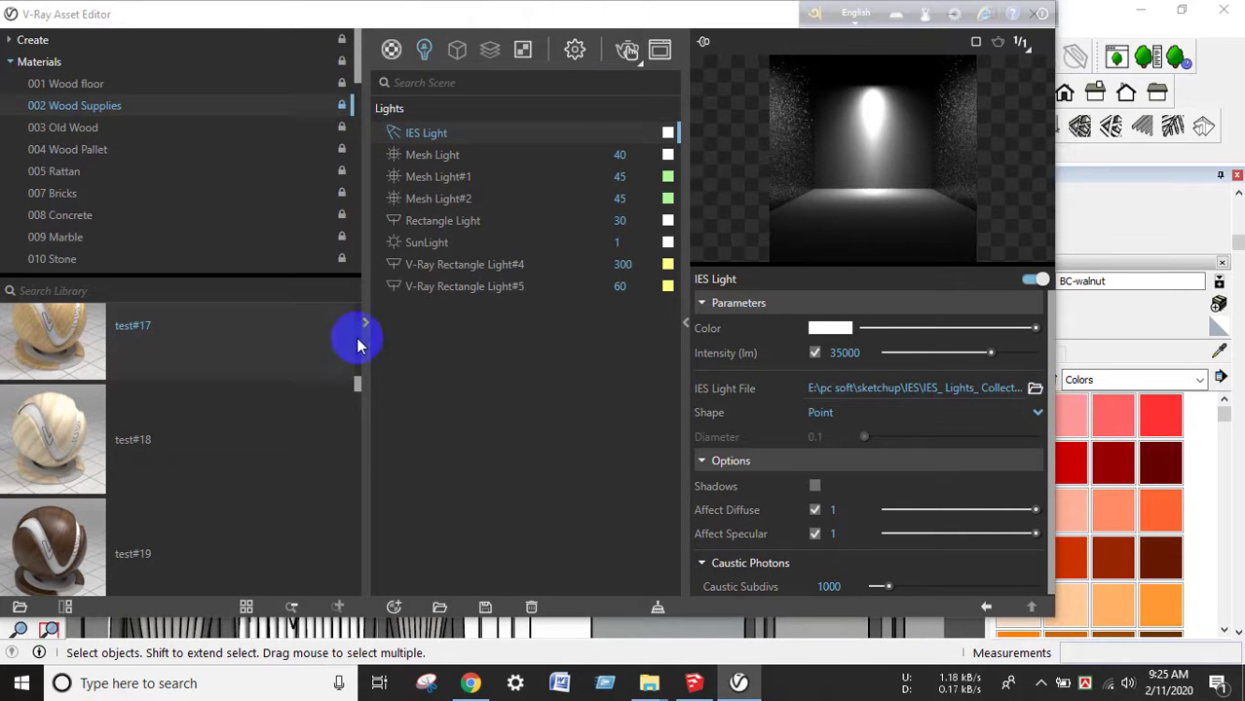
{"action": "scroll", "coordinate": [229, 355], "scroll_direction": "down", "scroll_amount": 2}
{"action": "left_click", "coordinate": [217, 362]}
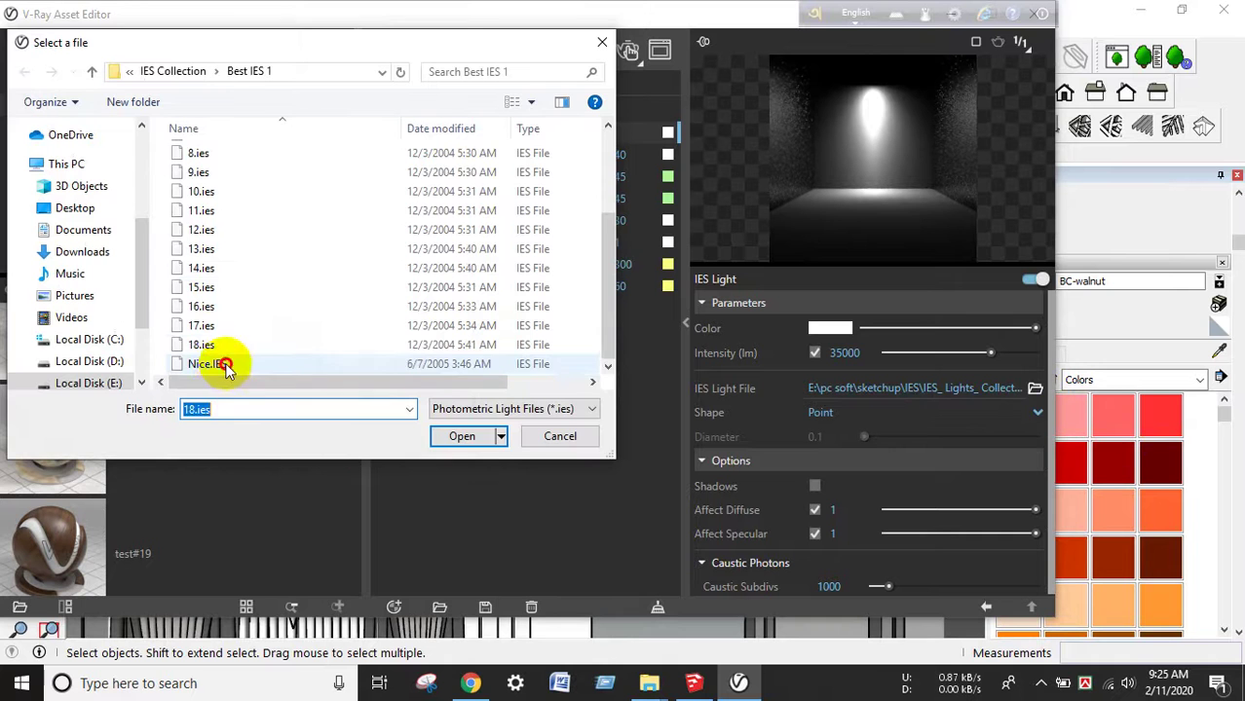
{"action": "left_click", "coordinate": [487, 436]}
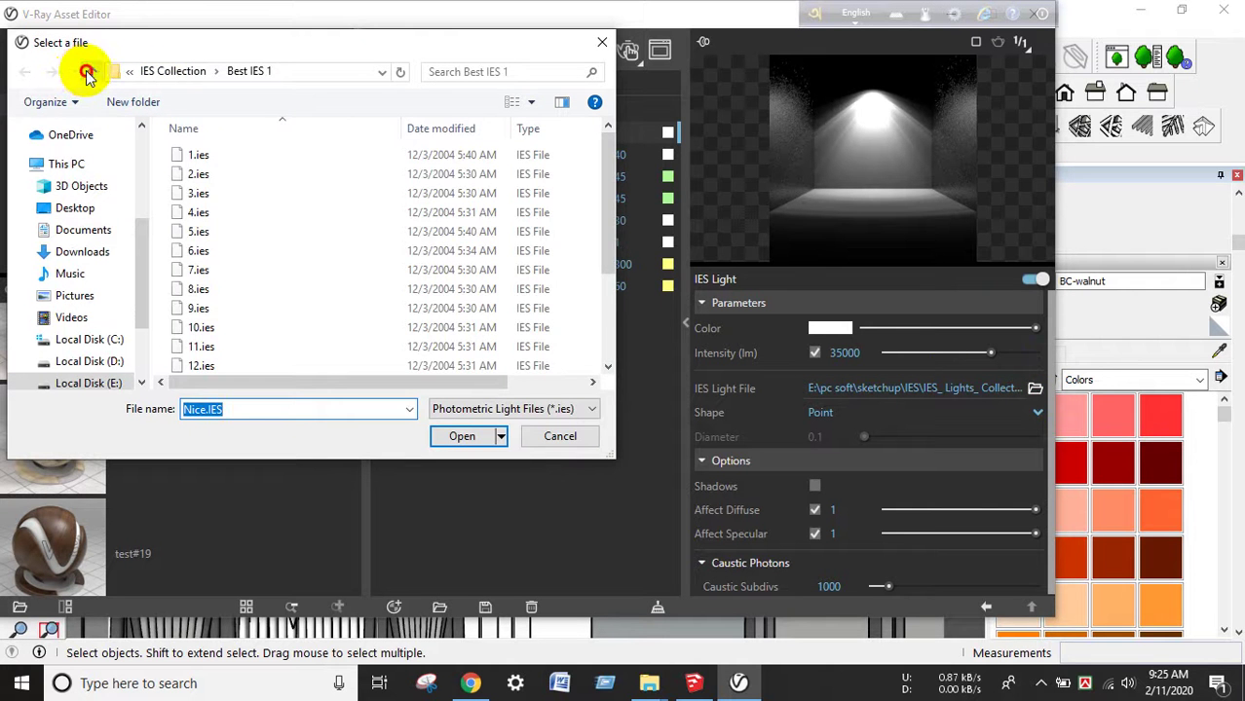
{"action": "left_click", "coordinate": [85, 74]}
Enter Best IES 2 and load profiles 01, 02, 03 and 04.IES onto the light
{"action": "double_click", "coordinate": [199, 173]}
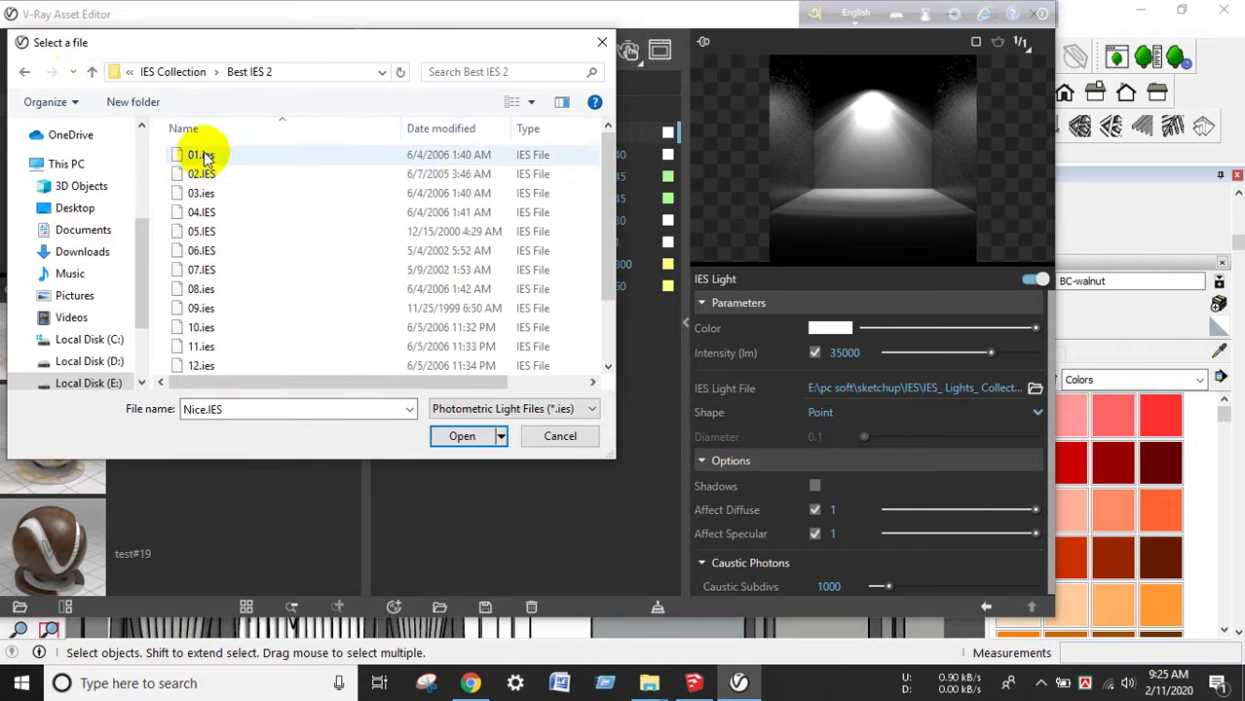
{"action": "left_click", "coordinate": [204, 158]}
{"action": "left_click", "coordinate": [460, 436]}
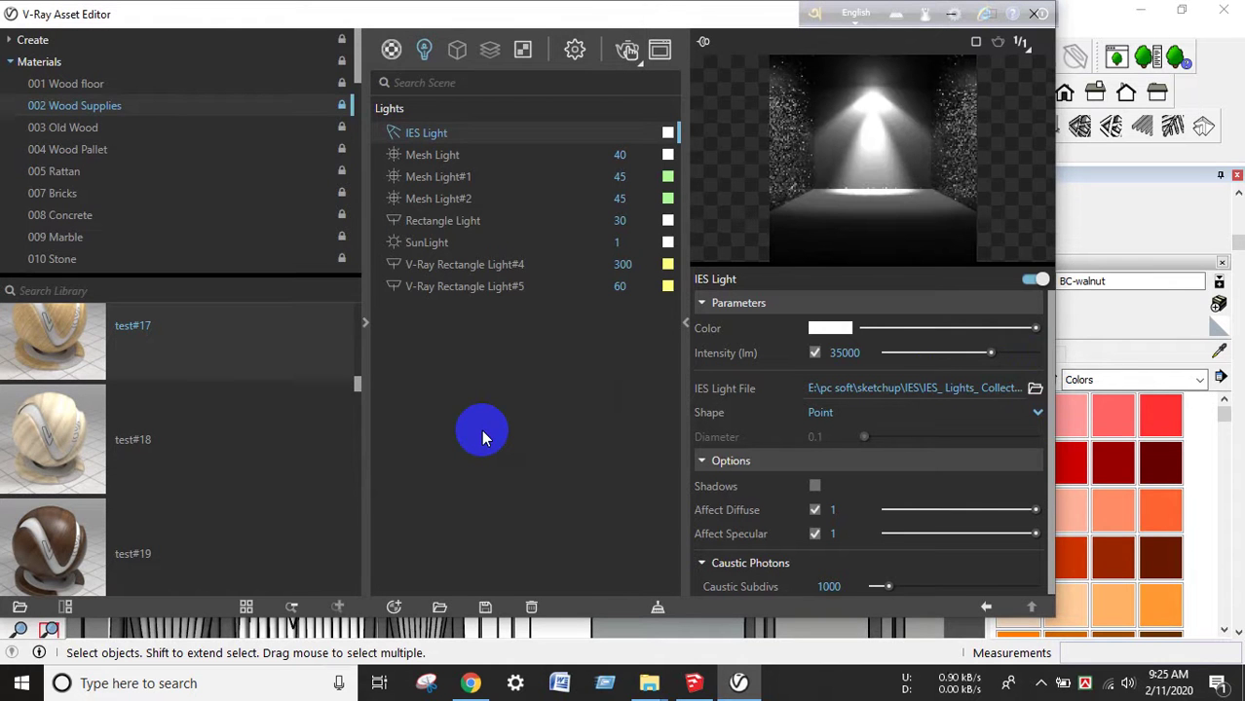
{"action": "left_click", "coordinate": [1035, 389]}
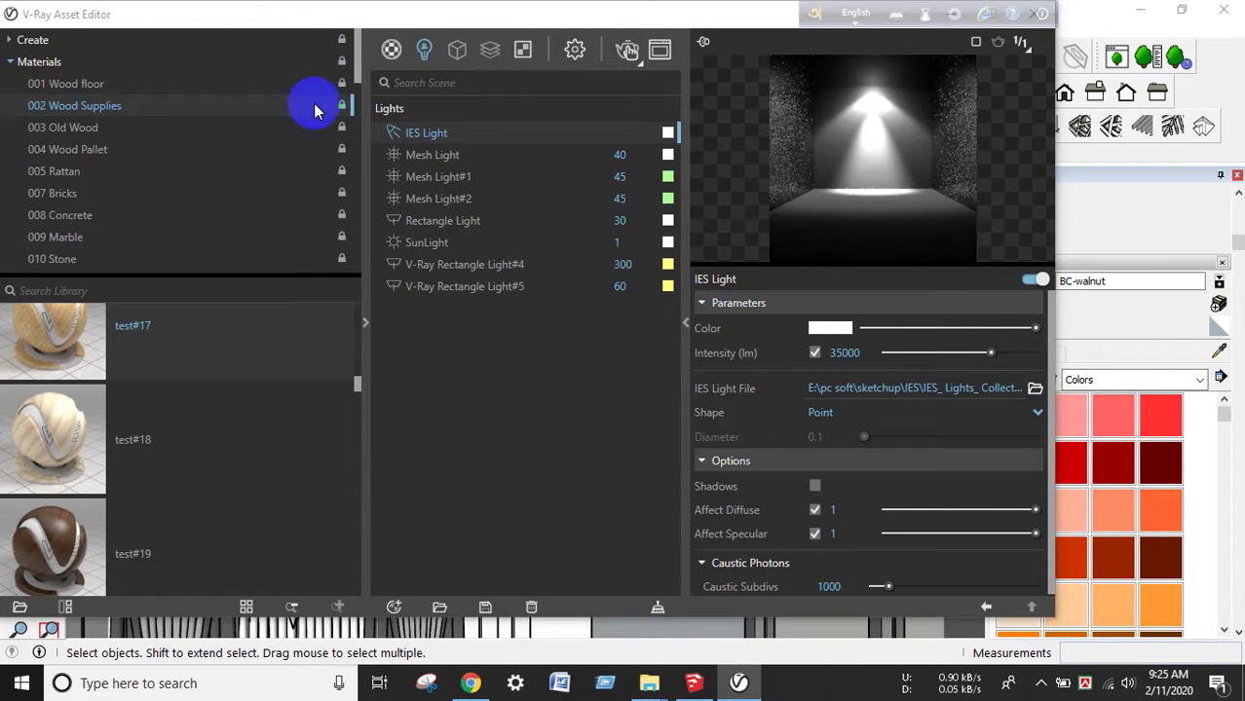
{"action": "left_click", "coordinate": [215, 176]}
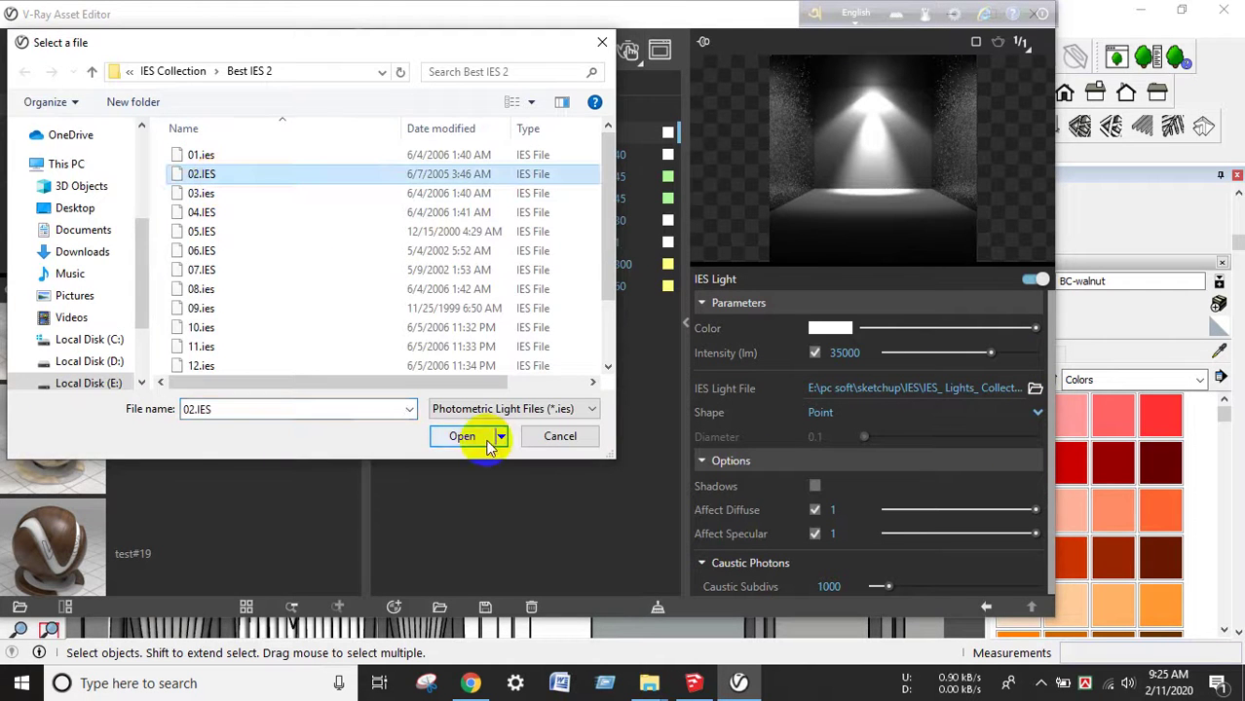
{"action": "left_click", "coordinate": [468, 436]}
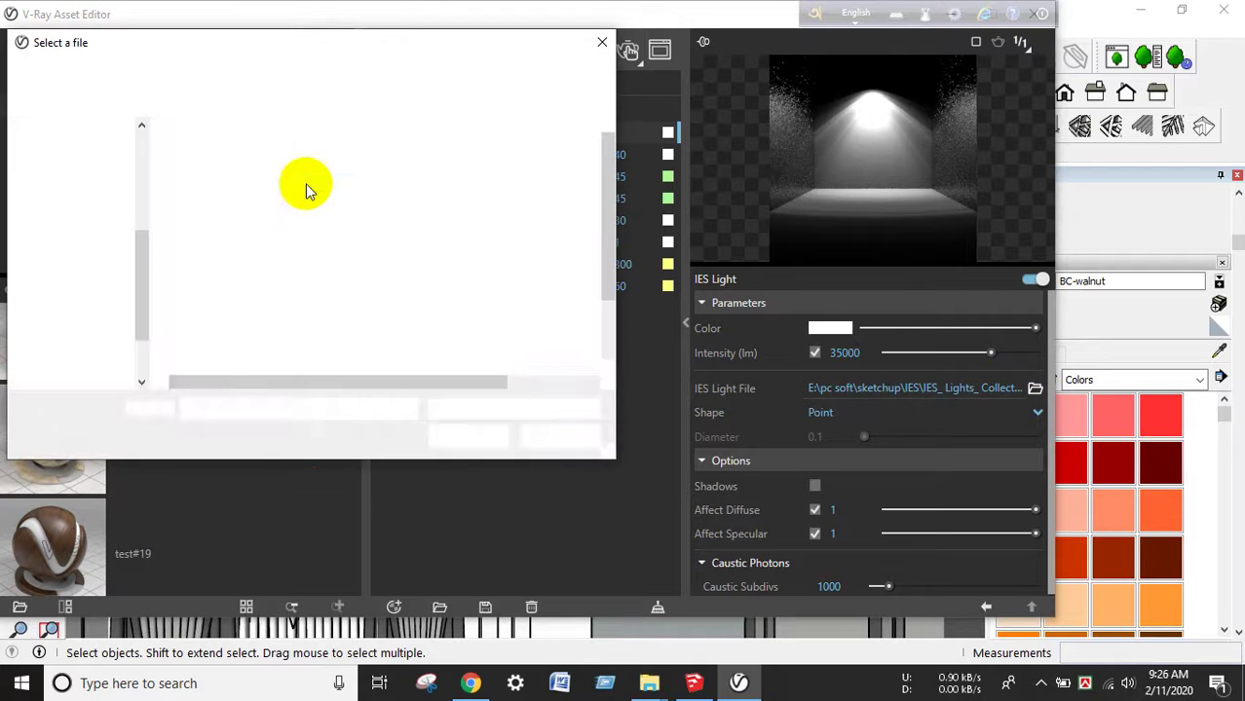
{"action": "left_click", "coordinate": [241, 192]}
{"action": "left_click", "coordinate": [443, 437]}
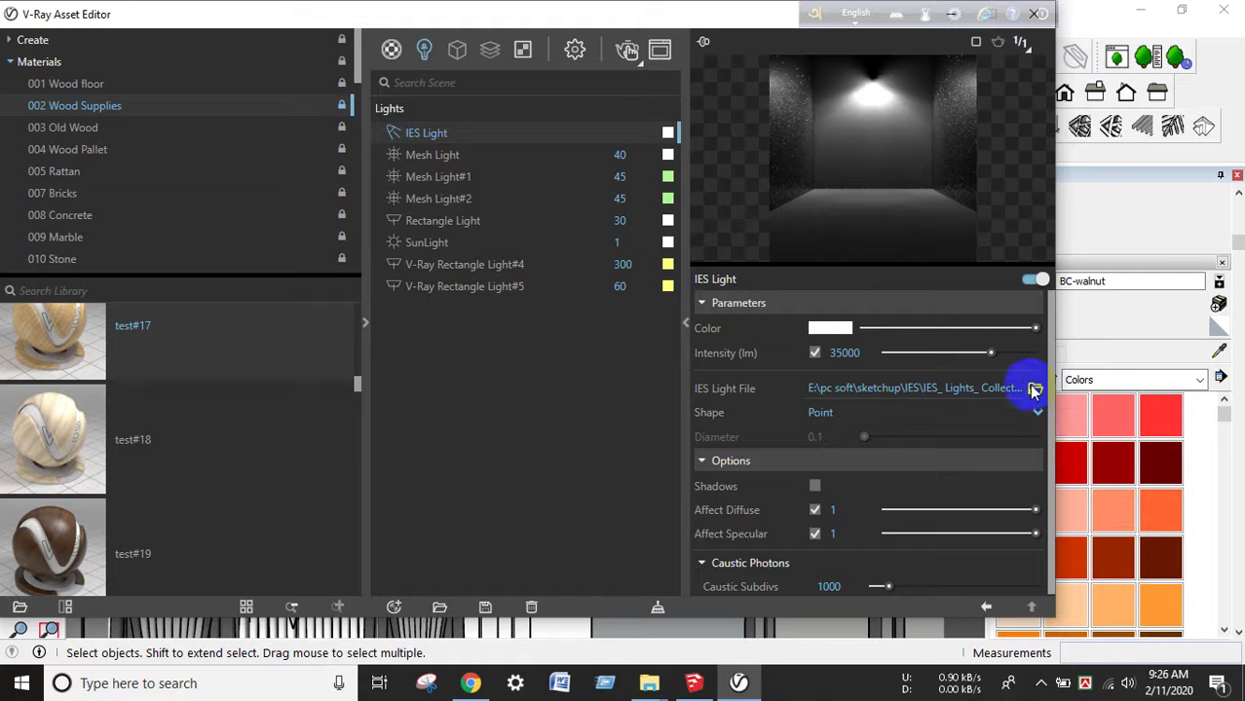
{"action": "left_click", "coordinate": [1034, 388]}
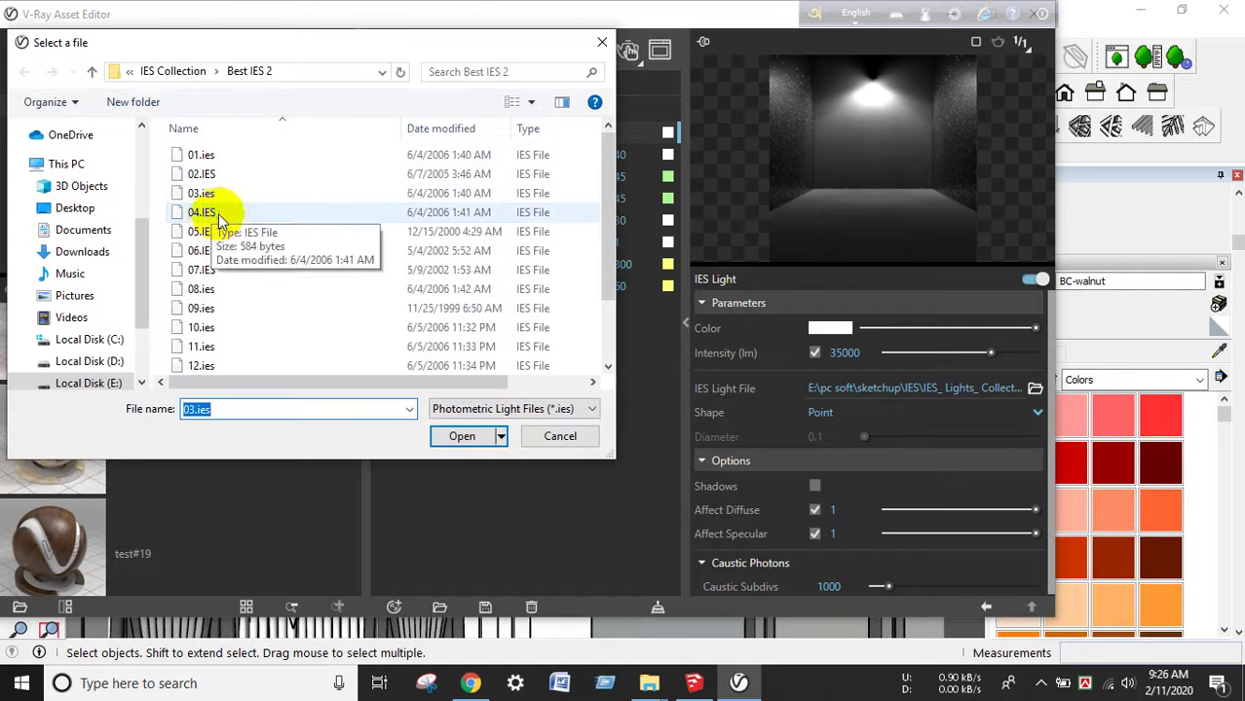
{"action": "left_click", "coordinate": [232, 213]}
{"action": "left_click", "coordinate": [458, 436]}
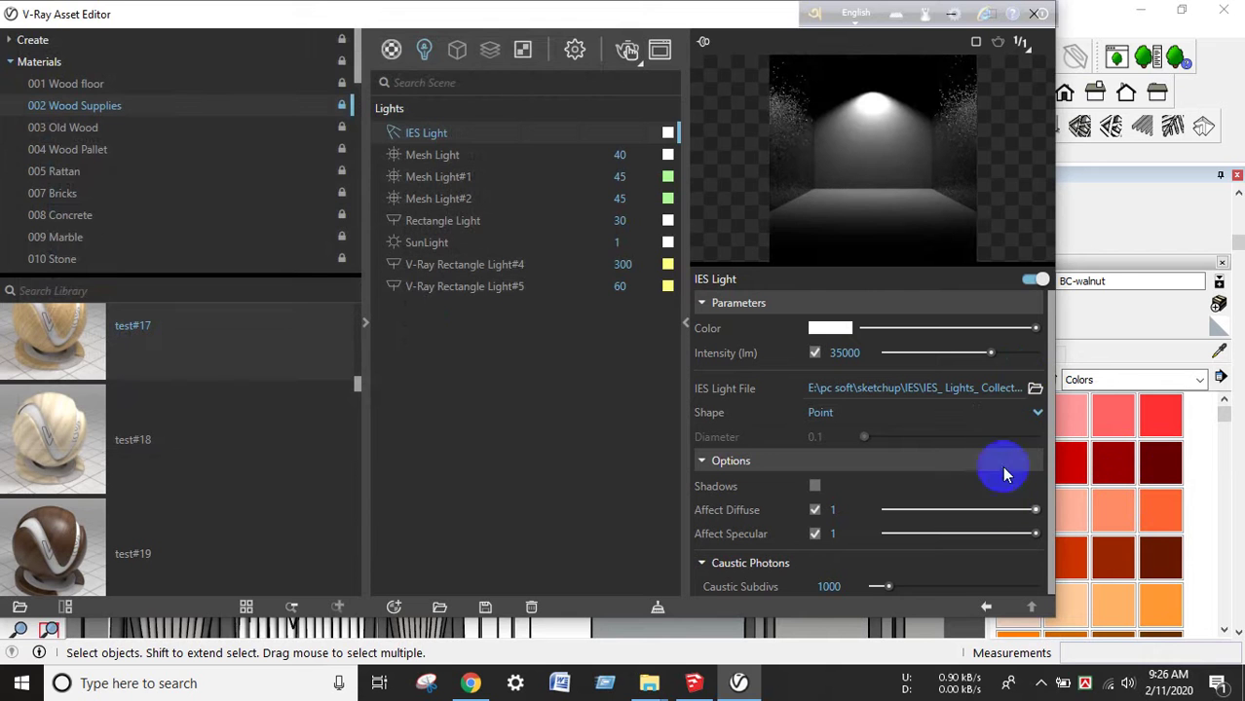
Load the 05, 06, 07 and 08 IES profiles onto the light in turn
{"action": "left_click", "coordinate": [1034, 389]}
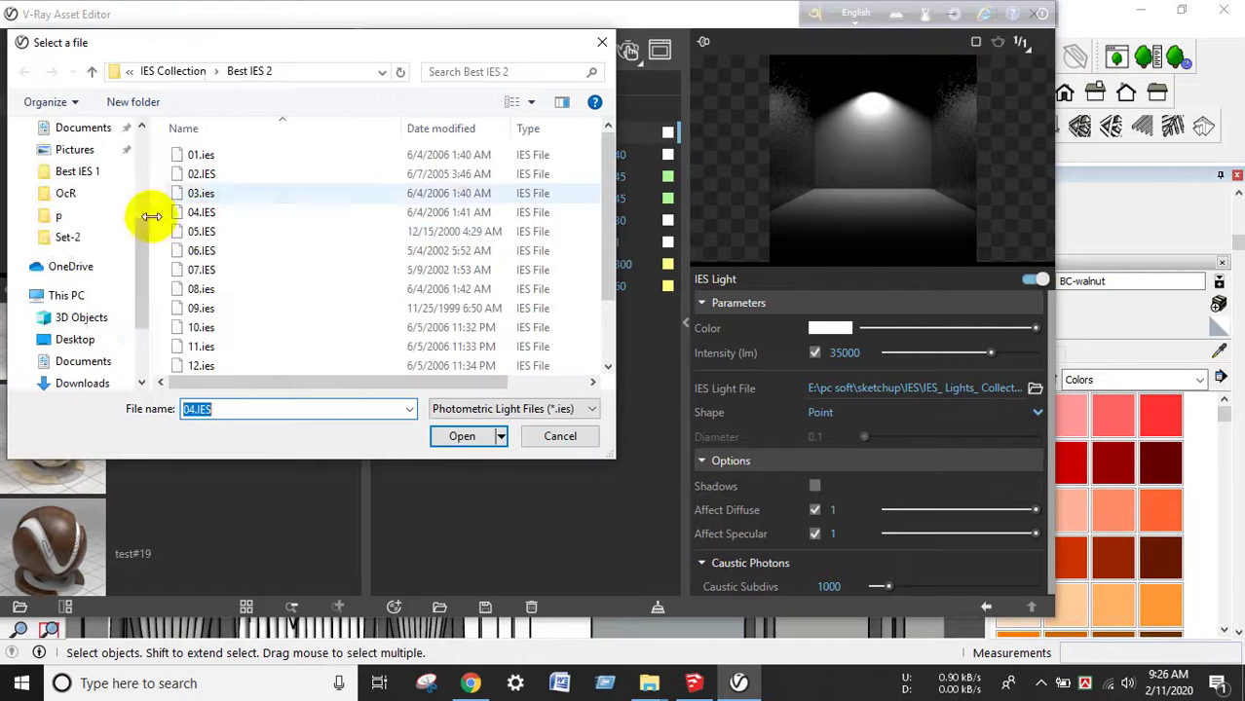
{"action": "left_click", "coordinate": [204, 232]}
{"action": "left_click", "coordinate": [464, 436]}
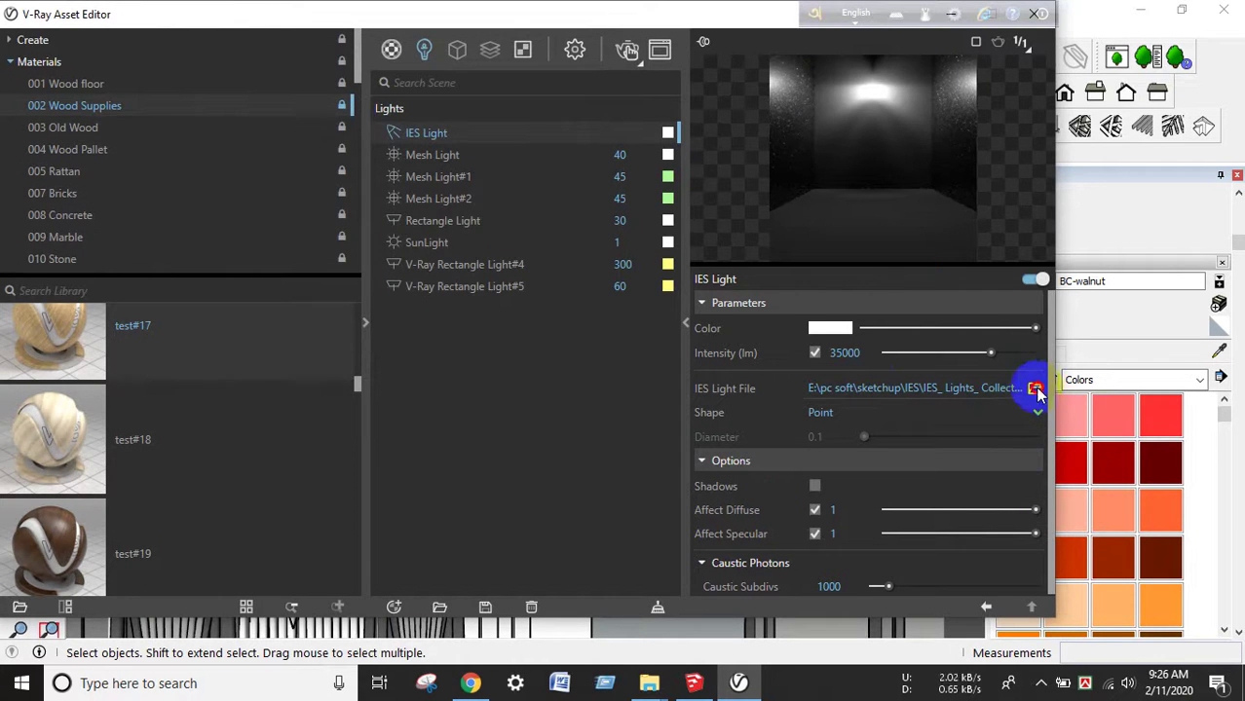
{"action": "left_click", "coordinate": [1034, 388]}
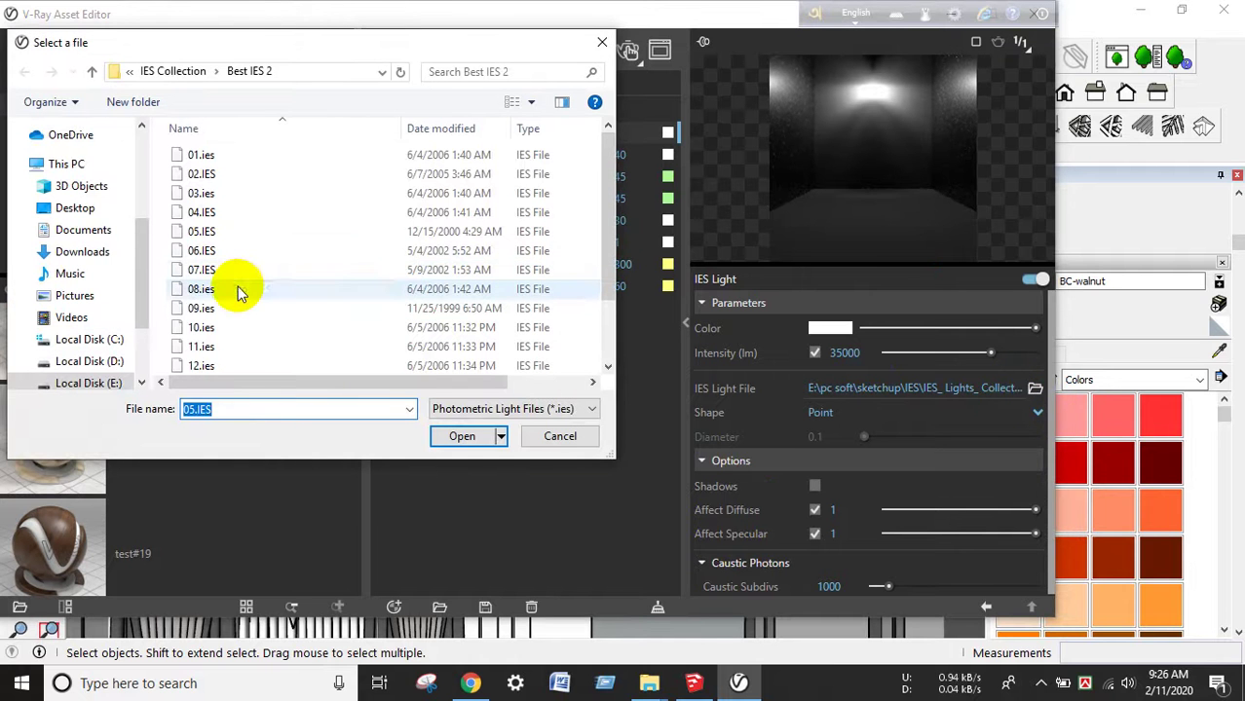
{"action": "left_click", "coordinate": [237, 250]}
{"action": "left_click", "coordinate": [463, 435]}
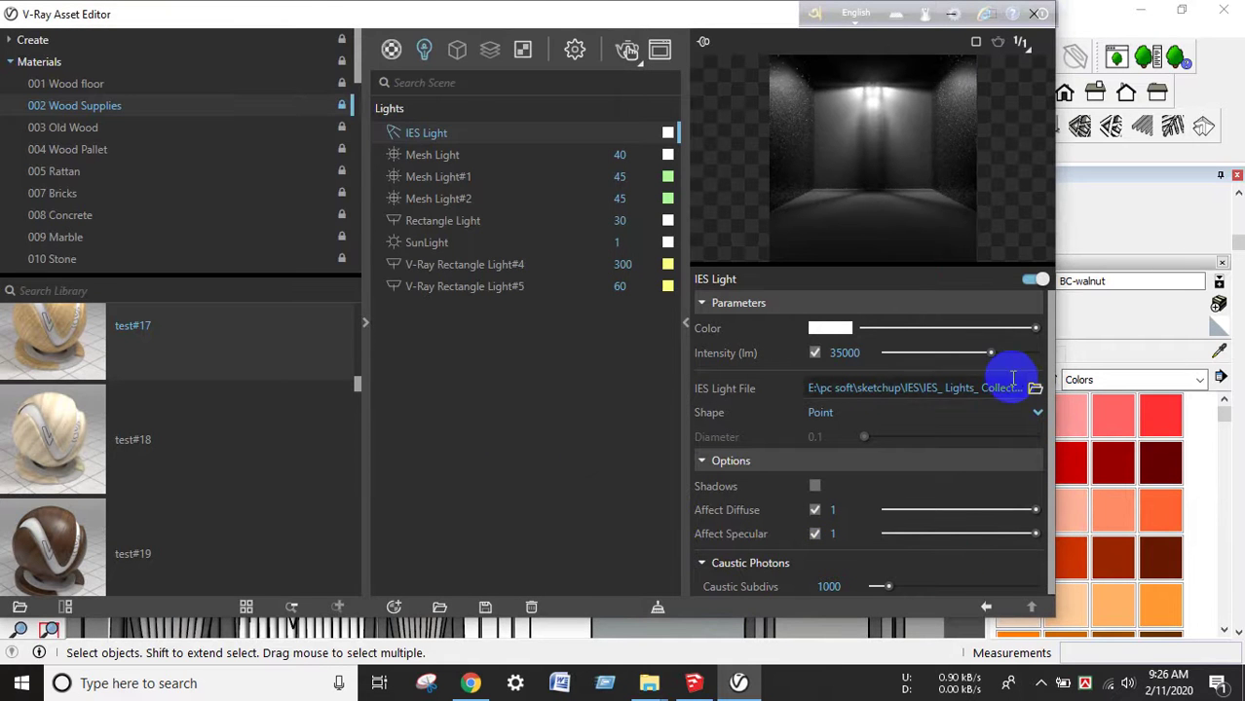
{"action": "left_click", "coordinate": [1035, 389]}
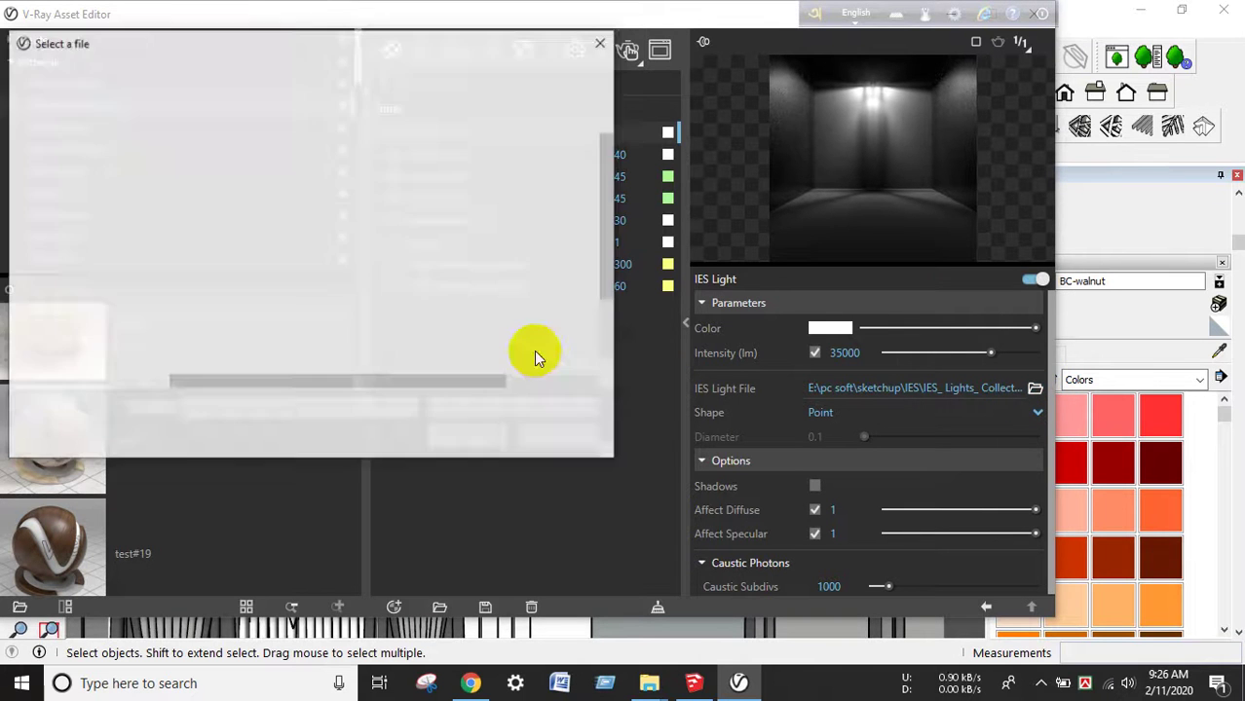
{"action": "left_click", "coordinate": [216, 270]}
{"action": "left_click", "coordinate": [462, 436]}
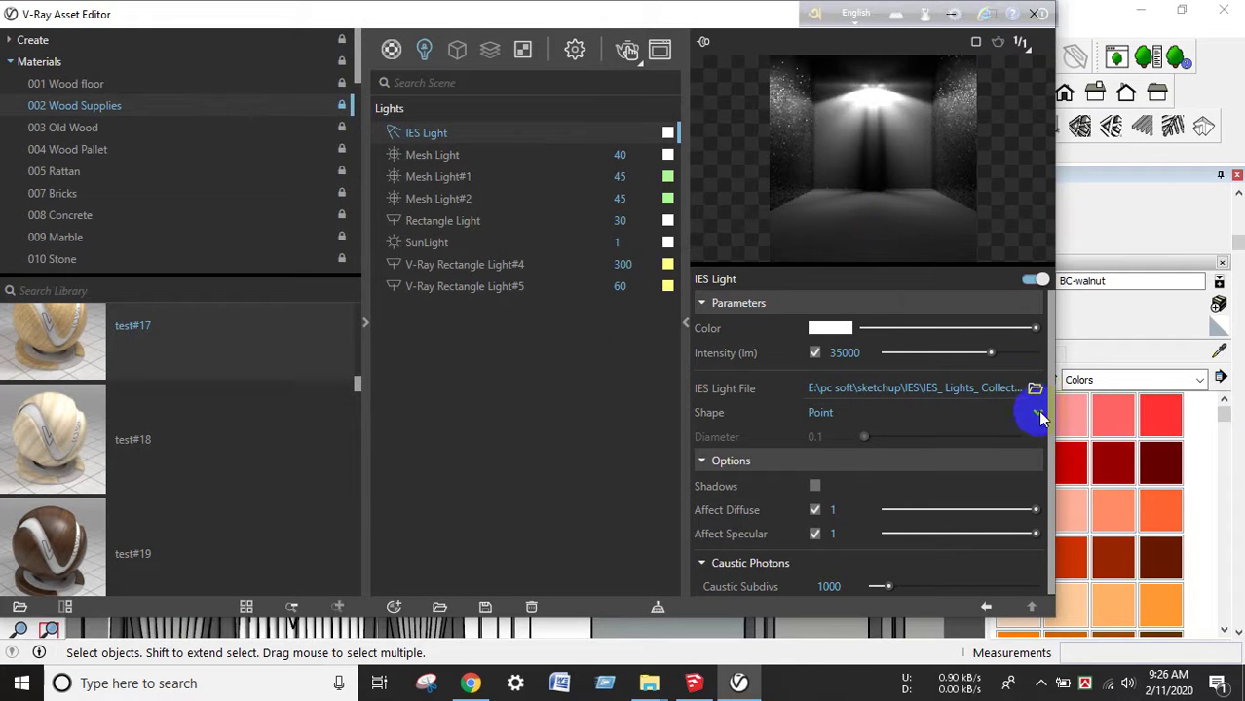
{"action": "left_click", "coordinate": [1035, 389]}
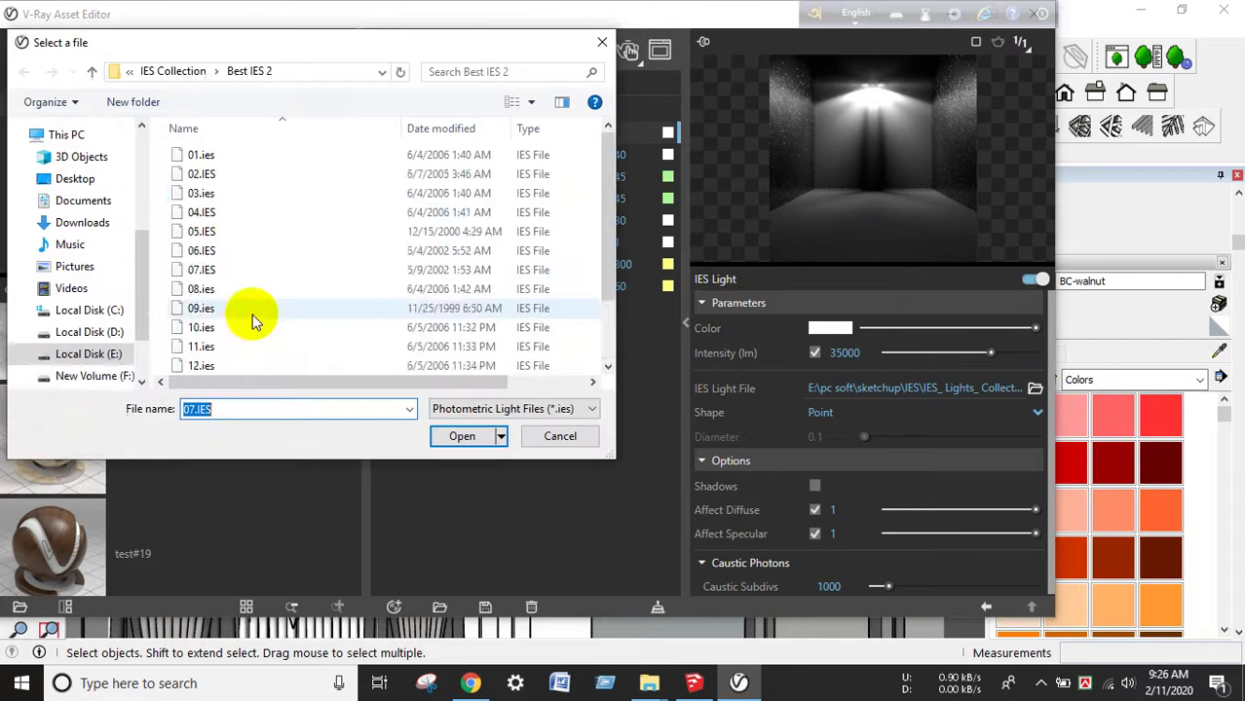
{"action": "left_click", "coordinate": [228, 213]}
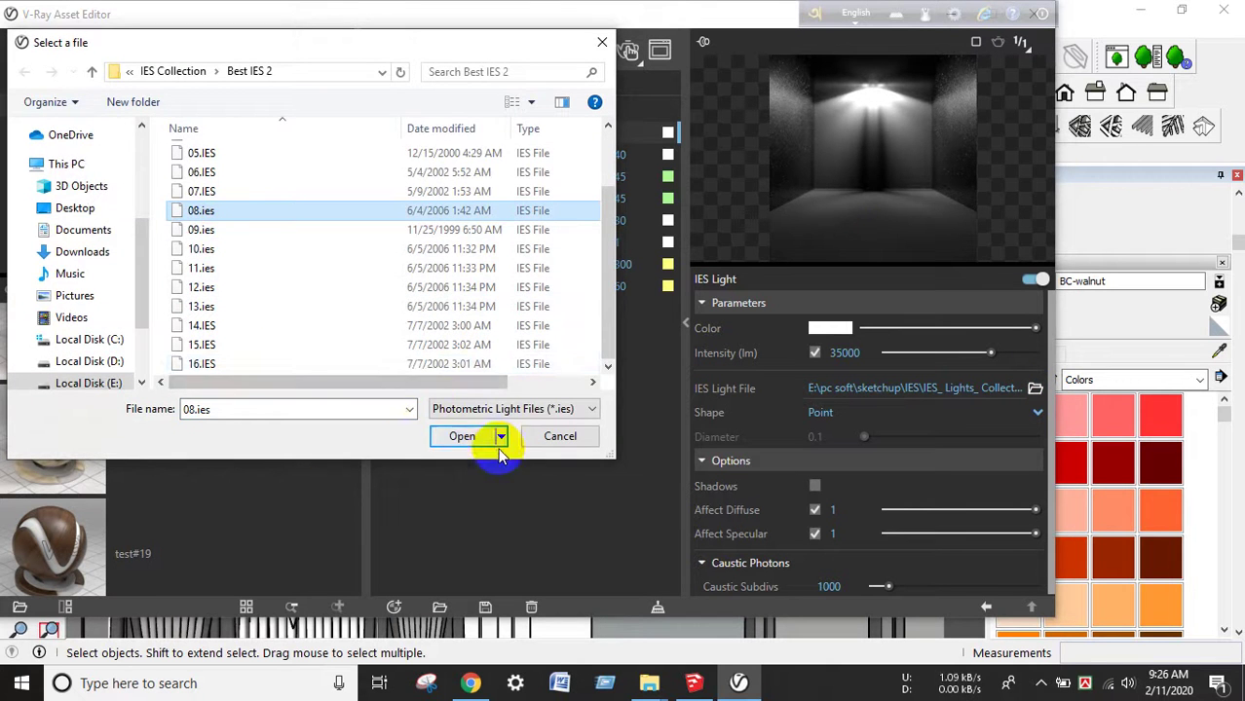
{"action": "left_click", "coordinate": [474, 439]}
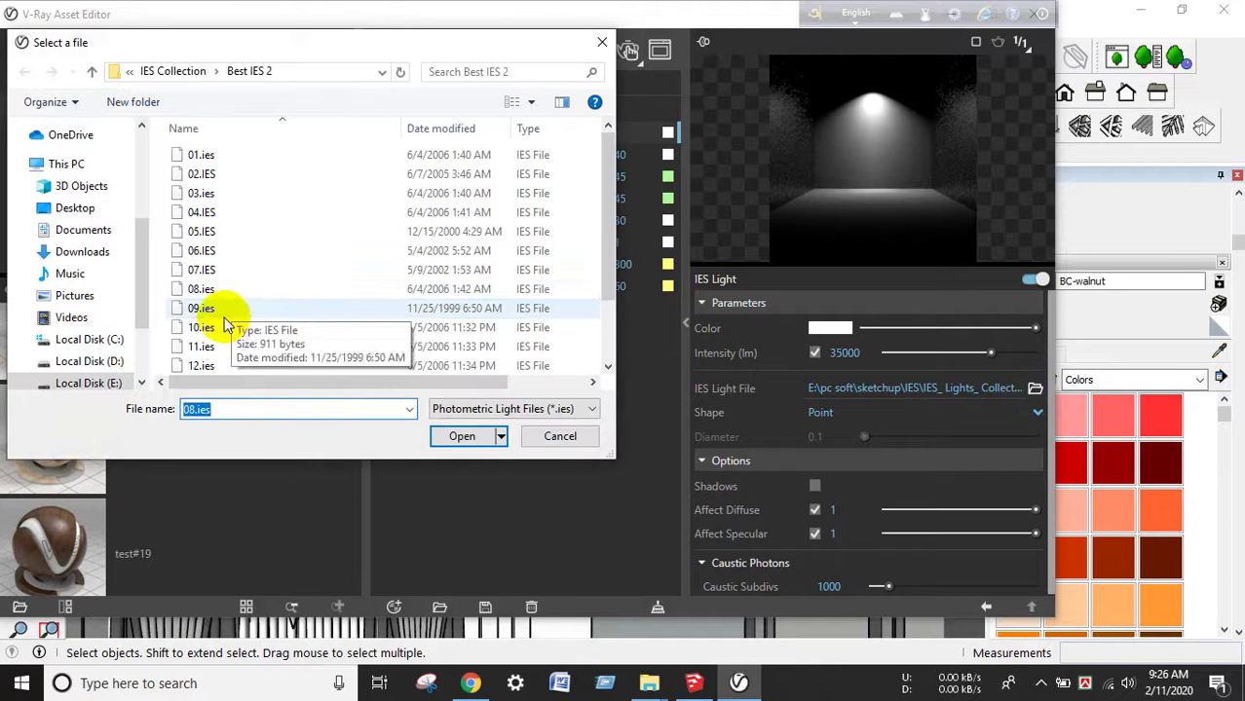
Load the 09, 10, 11 and 16 IES profiles onto the light in turn
{"action": "left_click", "coordinate": [230, 309]}
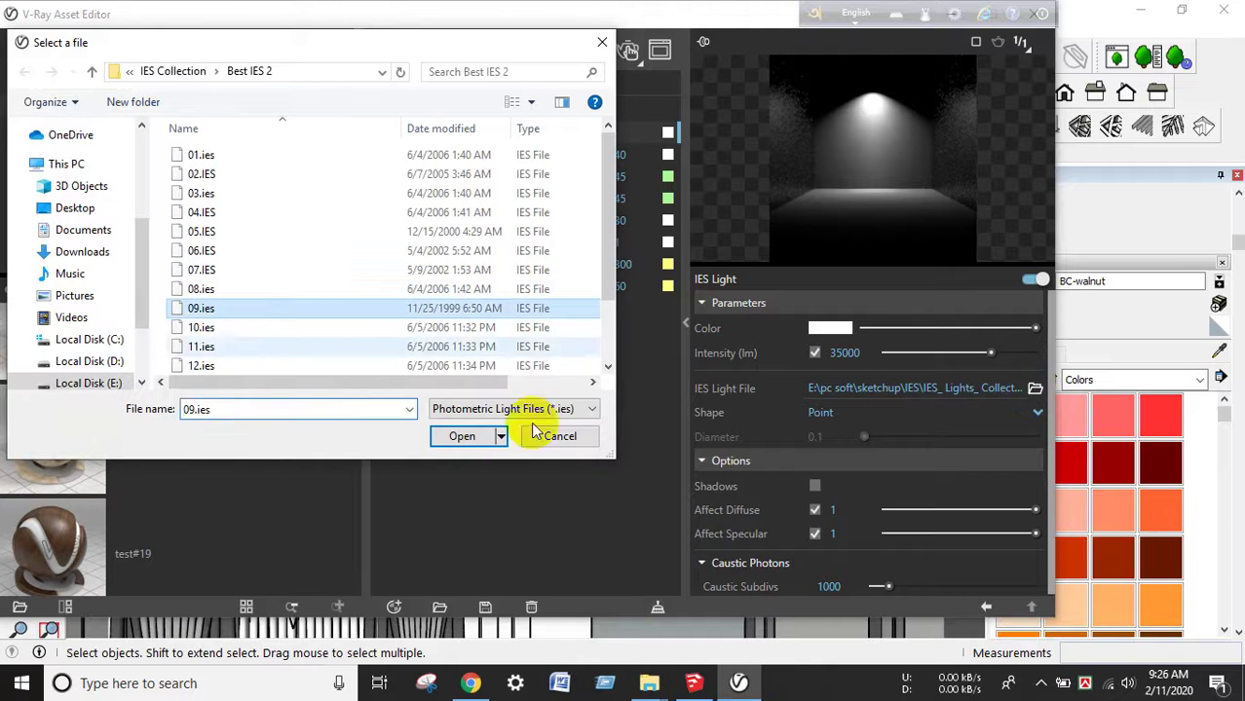
{"action": "left_click", "coordinate": [462, 436]}
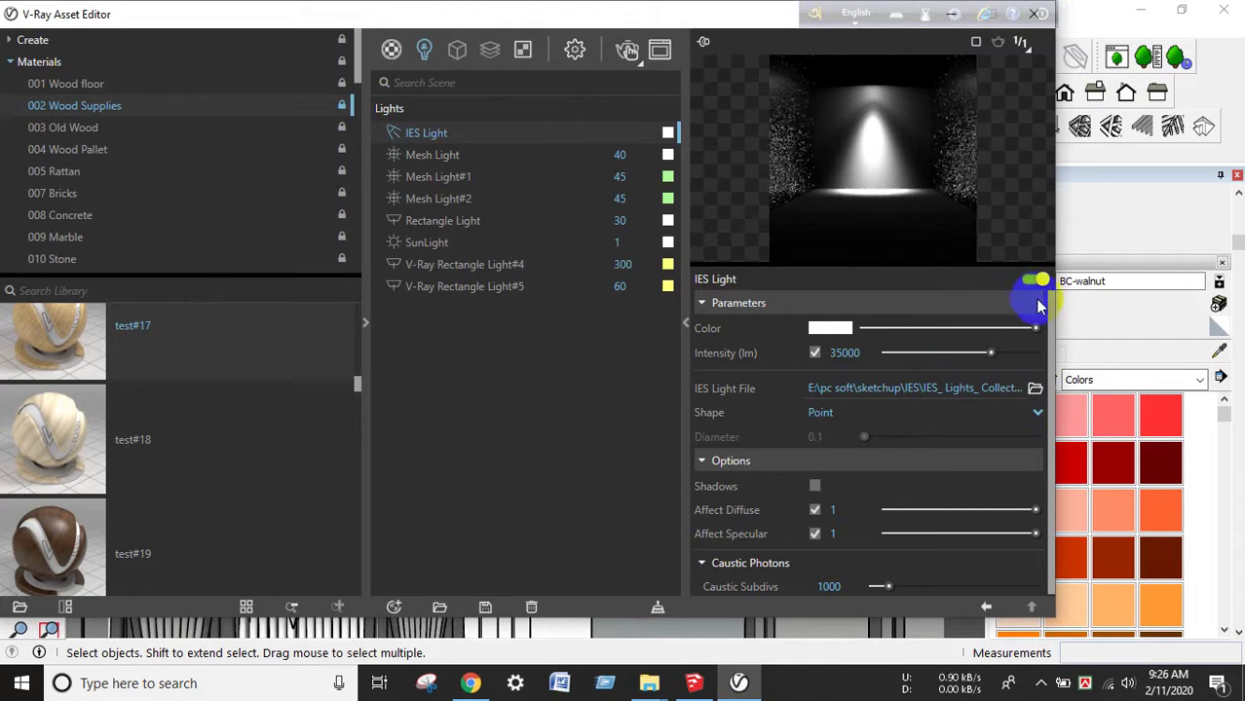
{"action": "left_click", "coordinate": [1035, 388]}
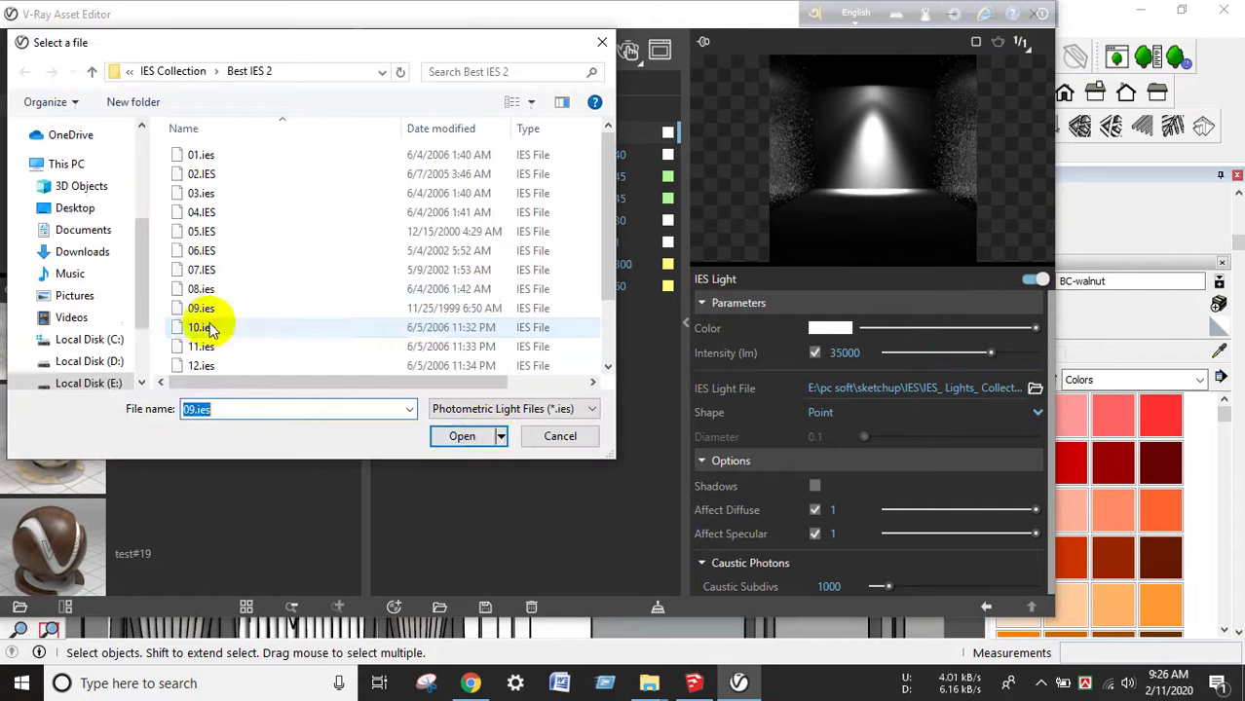
{"action": "left_click", "coordinate": [211, 330]}
{"action": "left_click", "coordinate": [478, 434]}
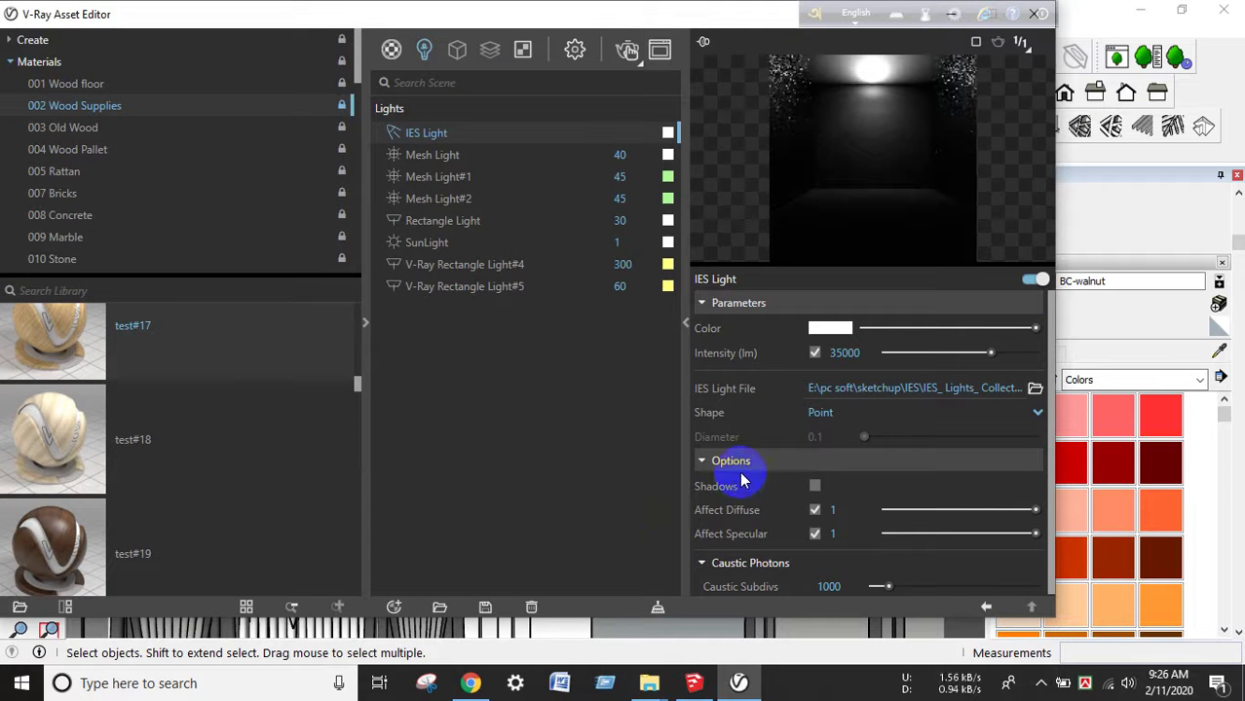
{"action": "left_click", "coordinate": [1034, 388]}
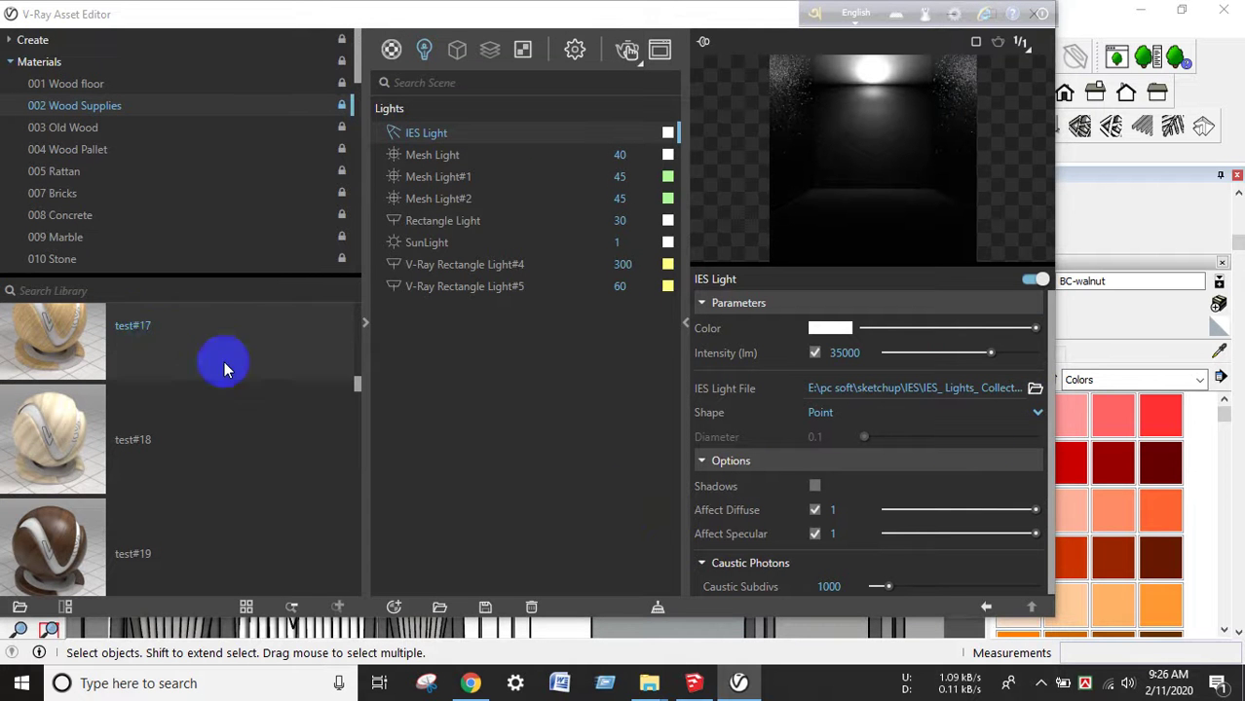
{"action": "left_click", "coordinate": [233, 347]}
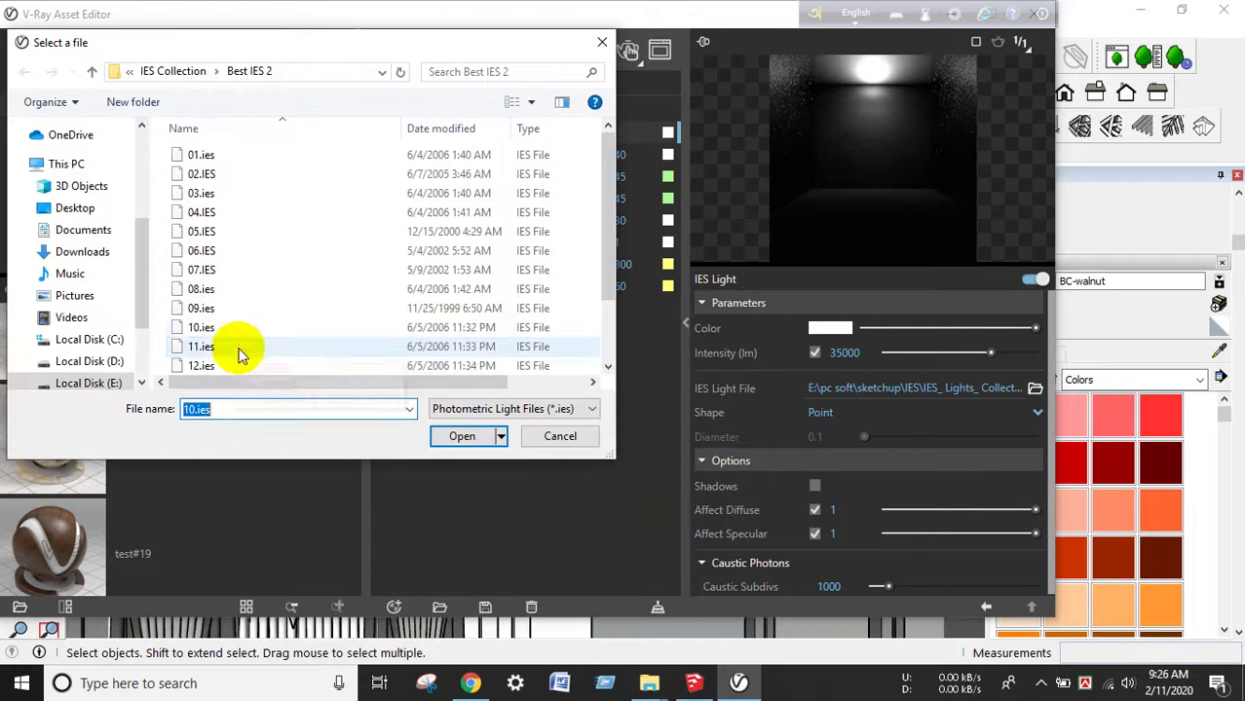
{"action": "left_click", "coordinate": [462, 436]}
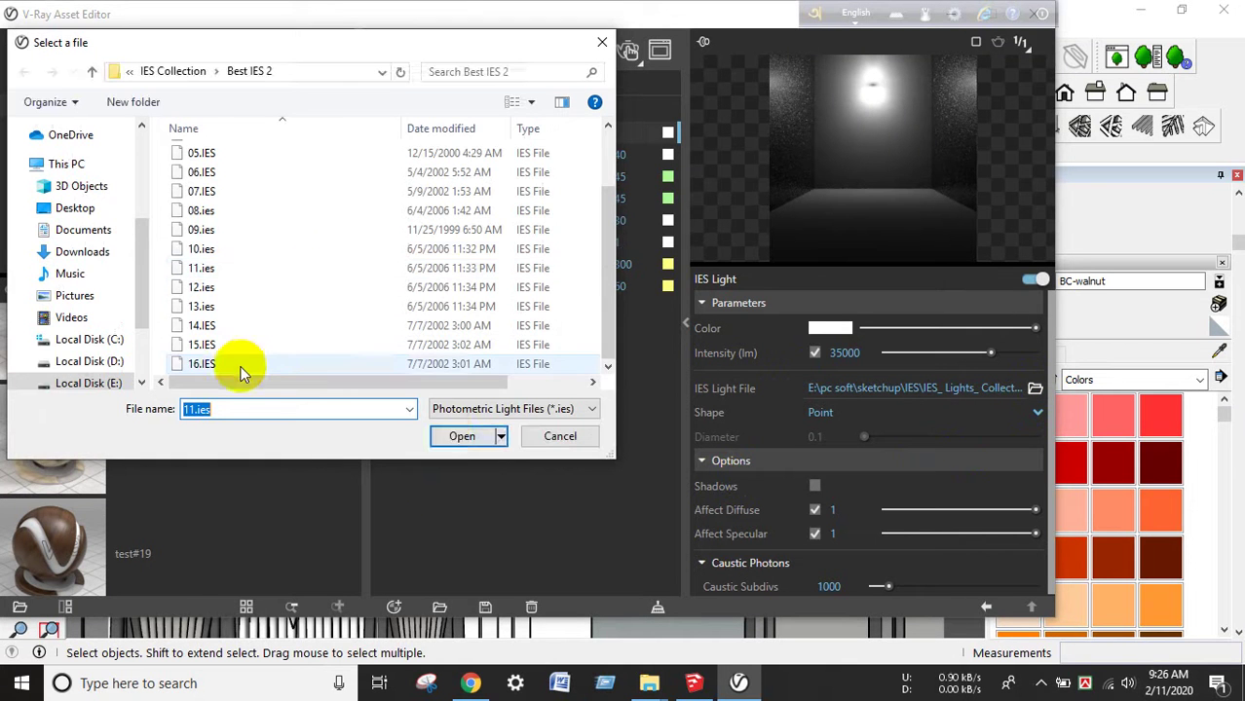
{"action": "left_click", "coordinate": [244, 363]}
{"action": "left_click", "coordinate": [452, 432]}
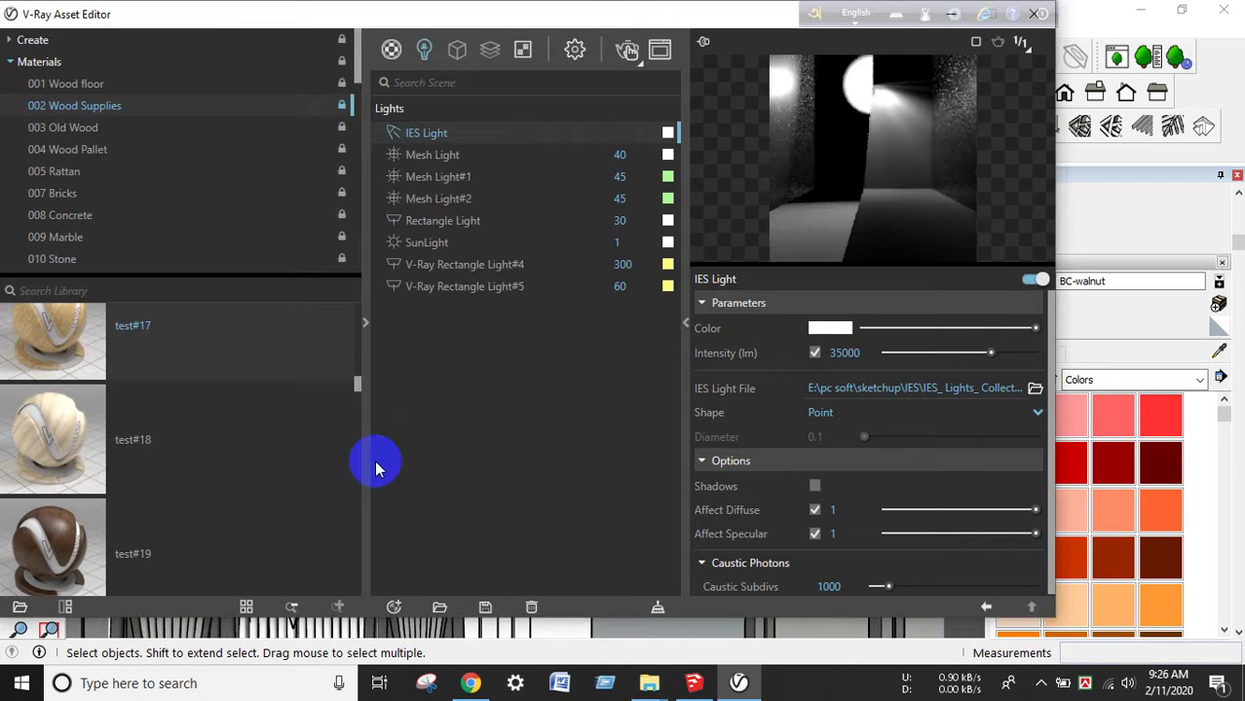
Load 15.IES, then put 02.IES back on the IES light
{"action": "left_click", "coordinate": [1035, 389]}
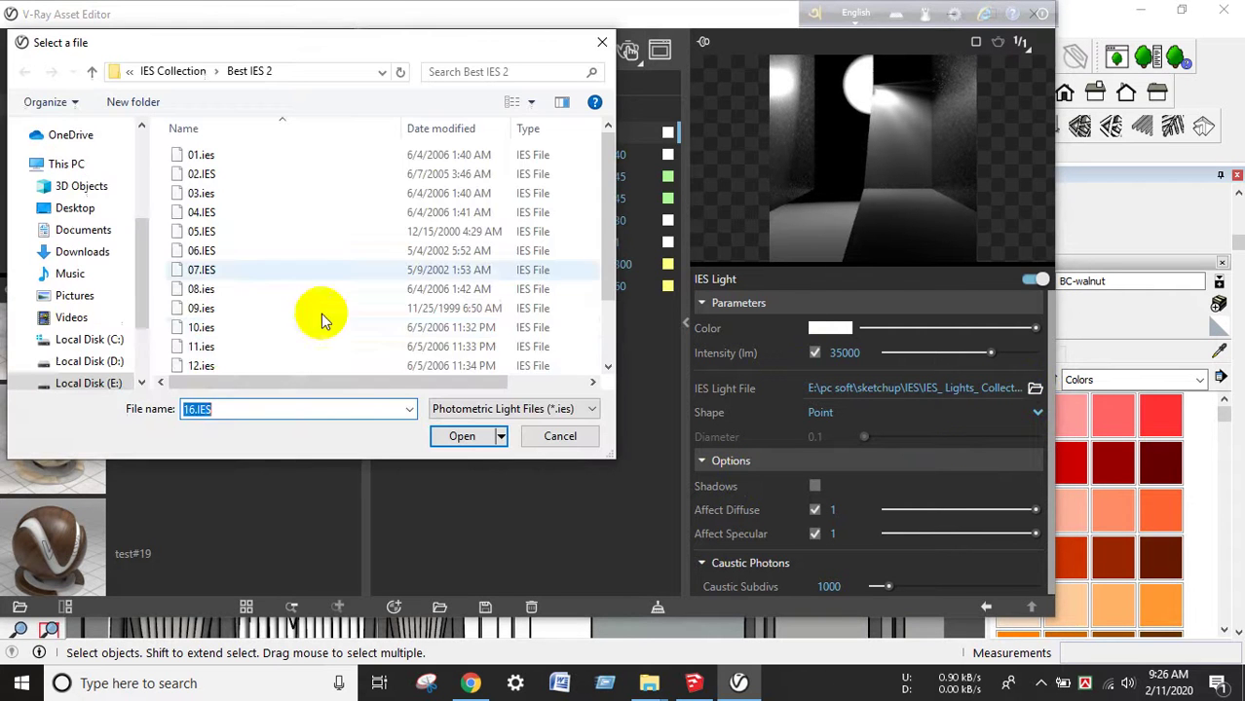
{"action": "scroll", "coordinate": [224, 353], "scroll_direction": "down", "scroll_amount": 2}
{"action": "left_click", "coordinate": [216, 343]}
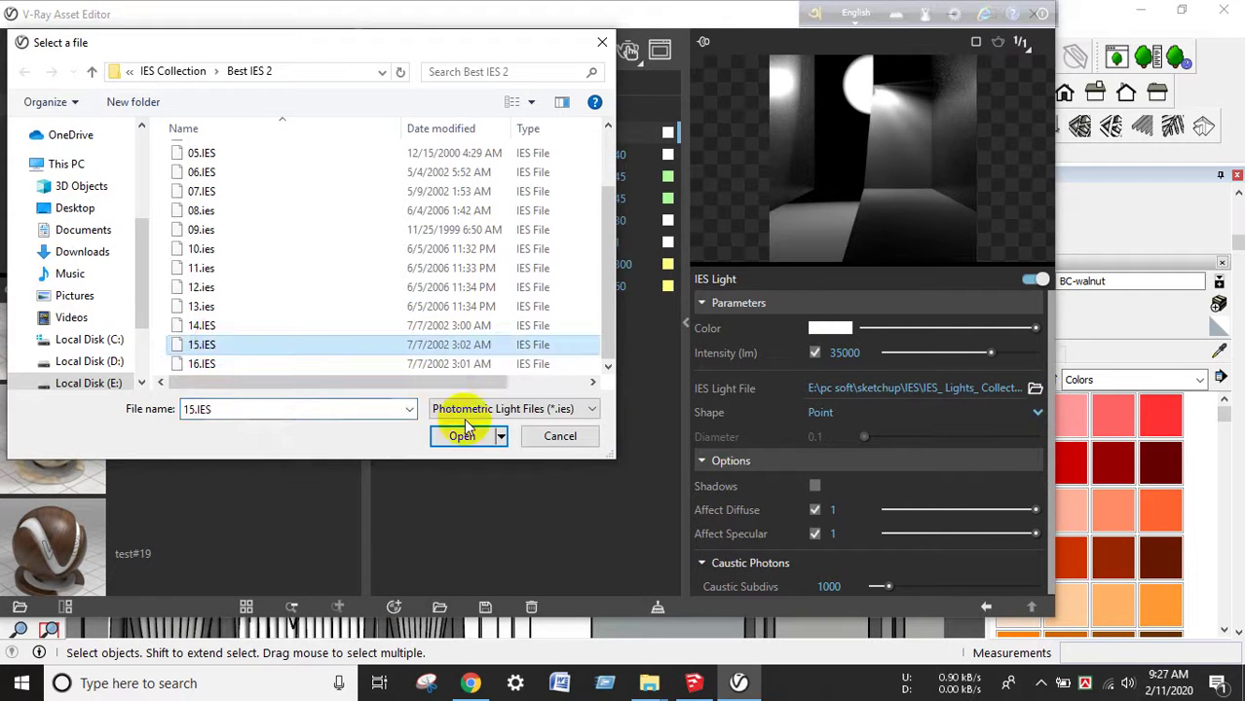
{"action": "left_click", "coordinate": [461, 436]}
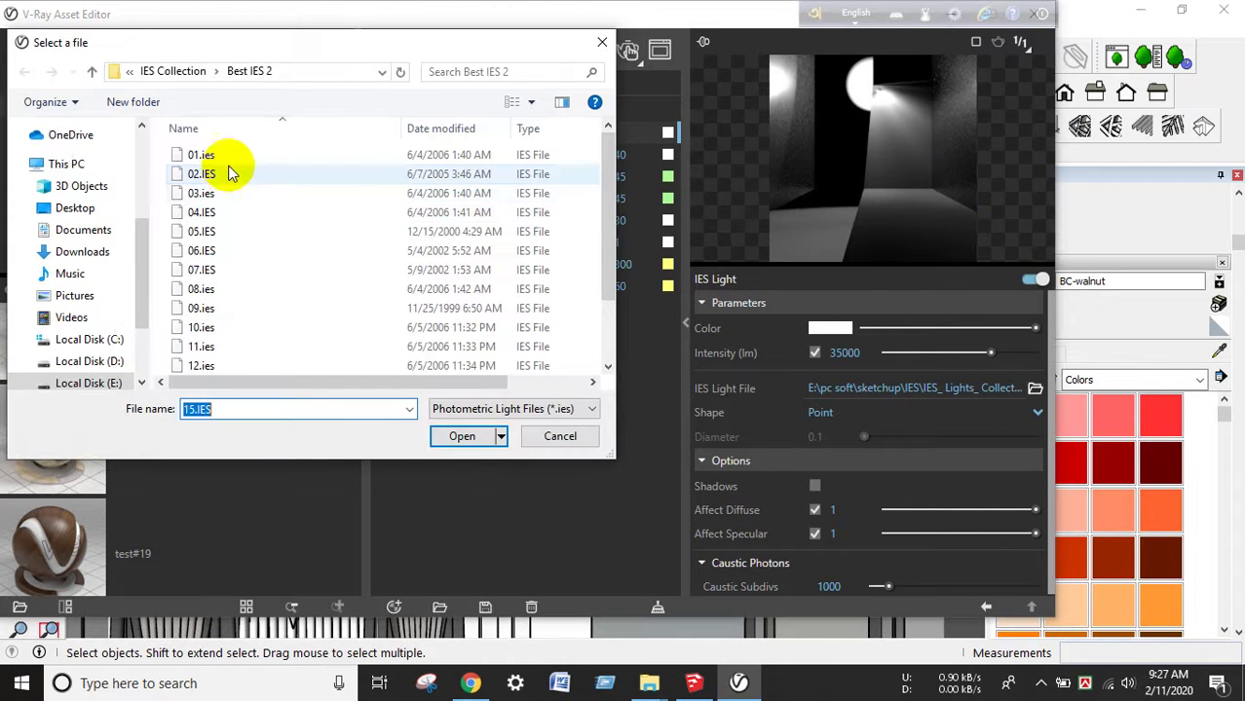
{"action": "left_click", "coordinate": [231, 173]}
{"action": "left_click", "coordinate": [473, 441]}
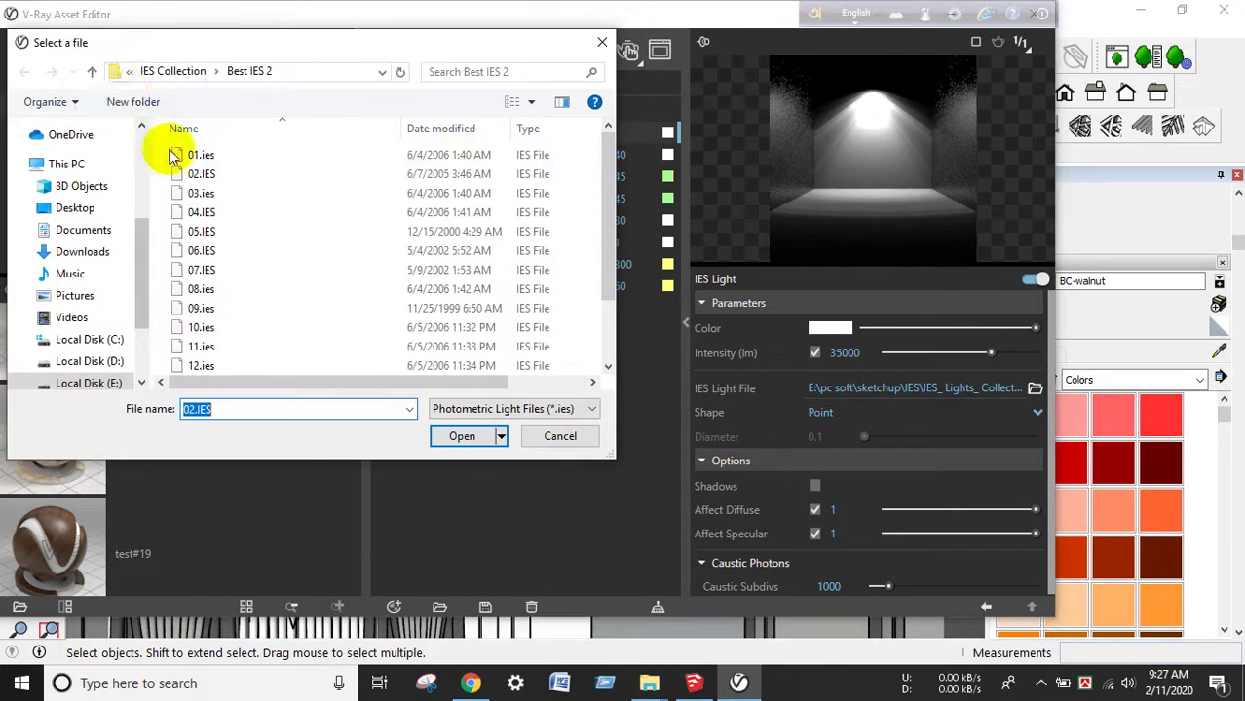
Browse into the Best IES folder and load 1.ies onto the IES light
{"action": "left_click", "coordinate": [93, 76]}
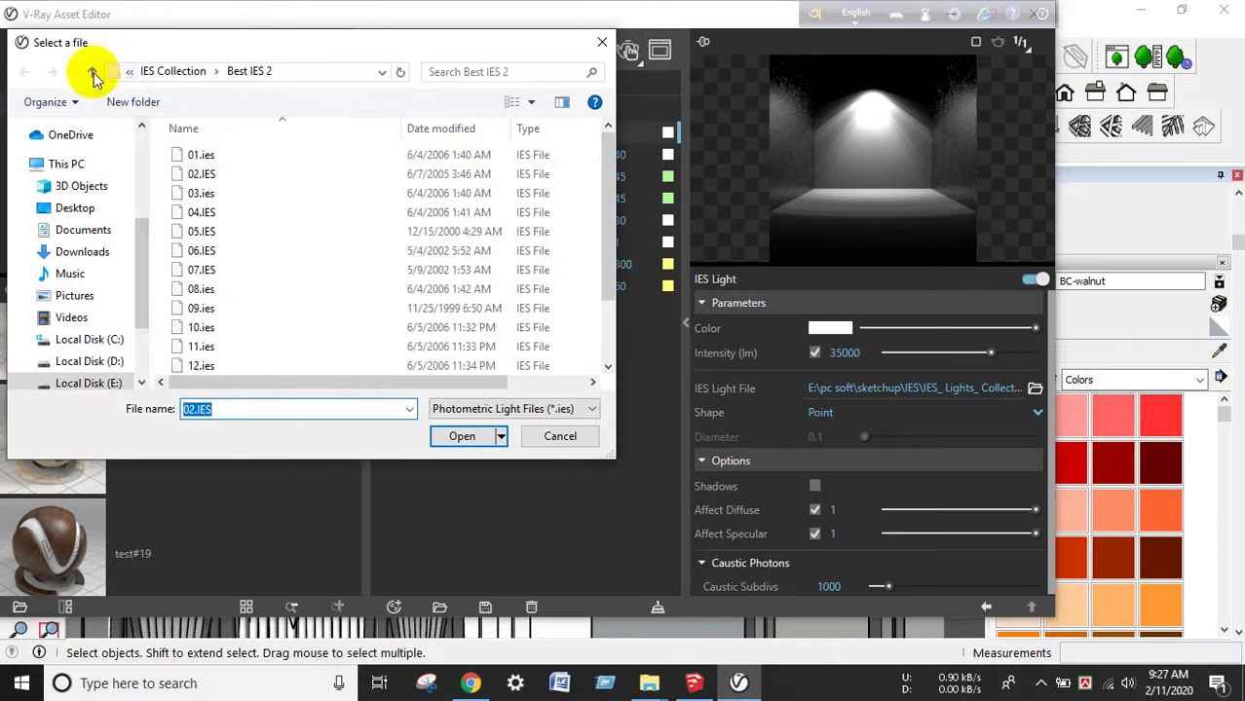
{"action": "left_click", "coordinate": [236, 195]}
{"action": "left_click", "coordinate": [466, 437]}
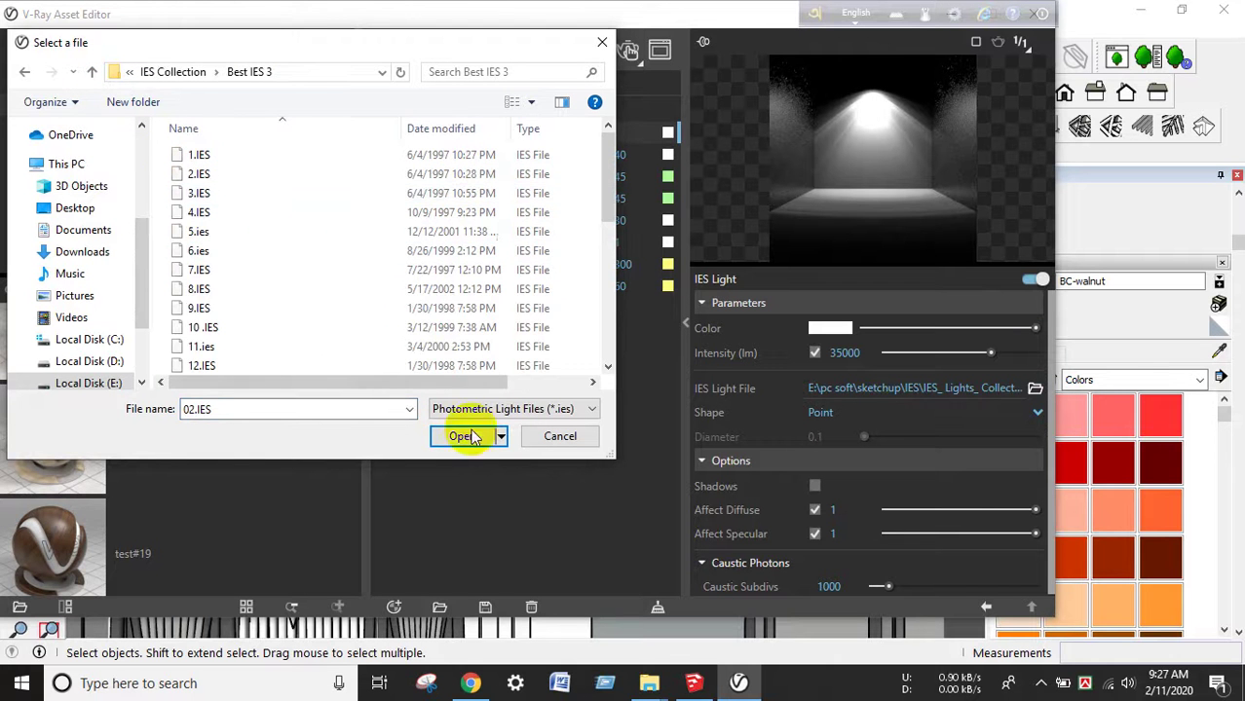
{"action": "left_click", "coordinate": [26, 76]}
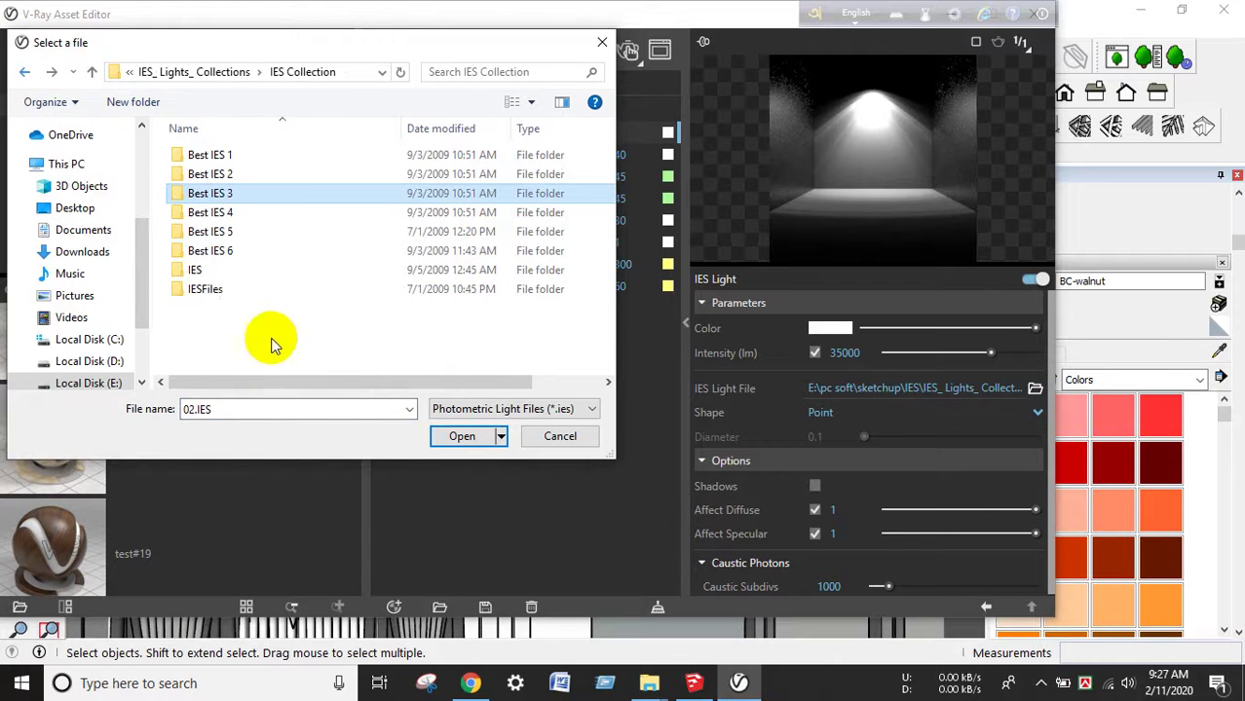
{"action": "double_click", "coordinate": [222, 270]}
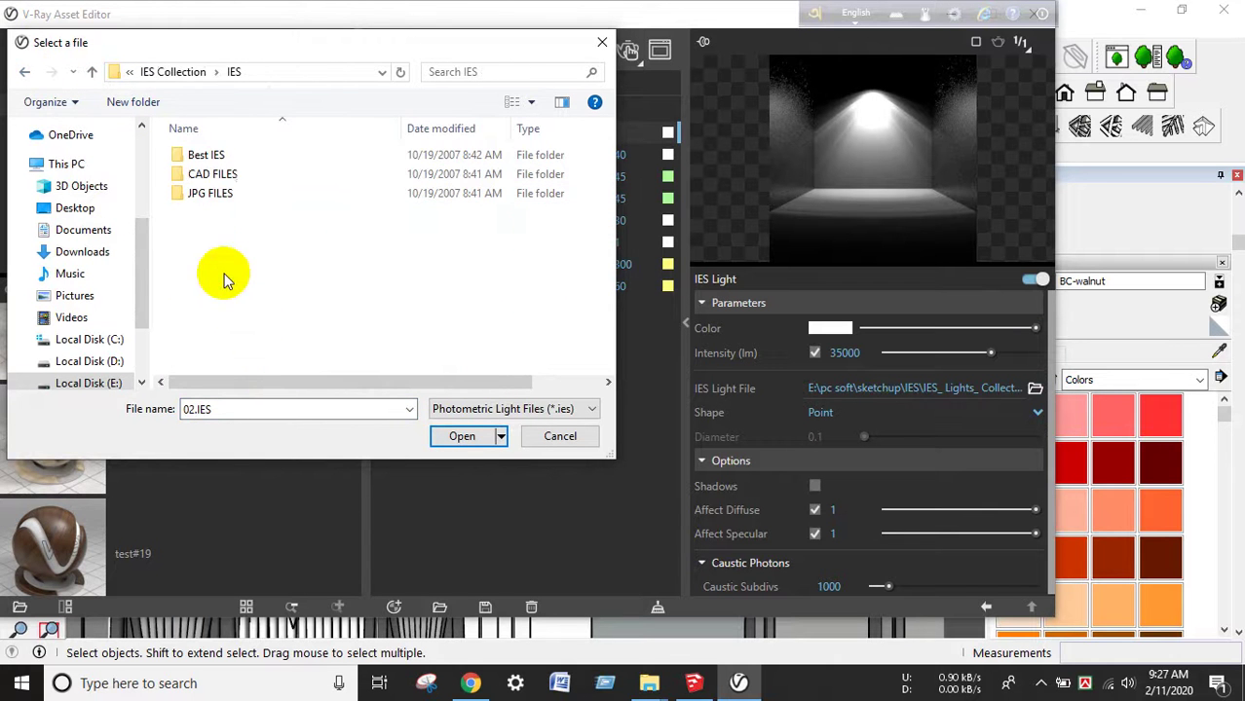
{"action": "left_click", "coordinate": [212, 194]}
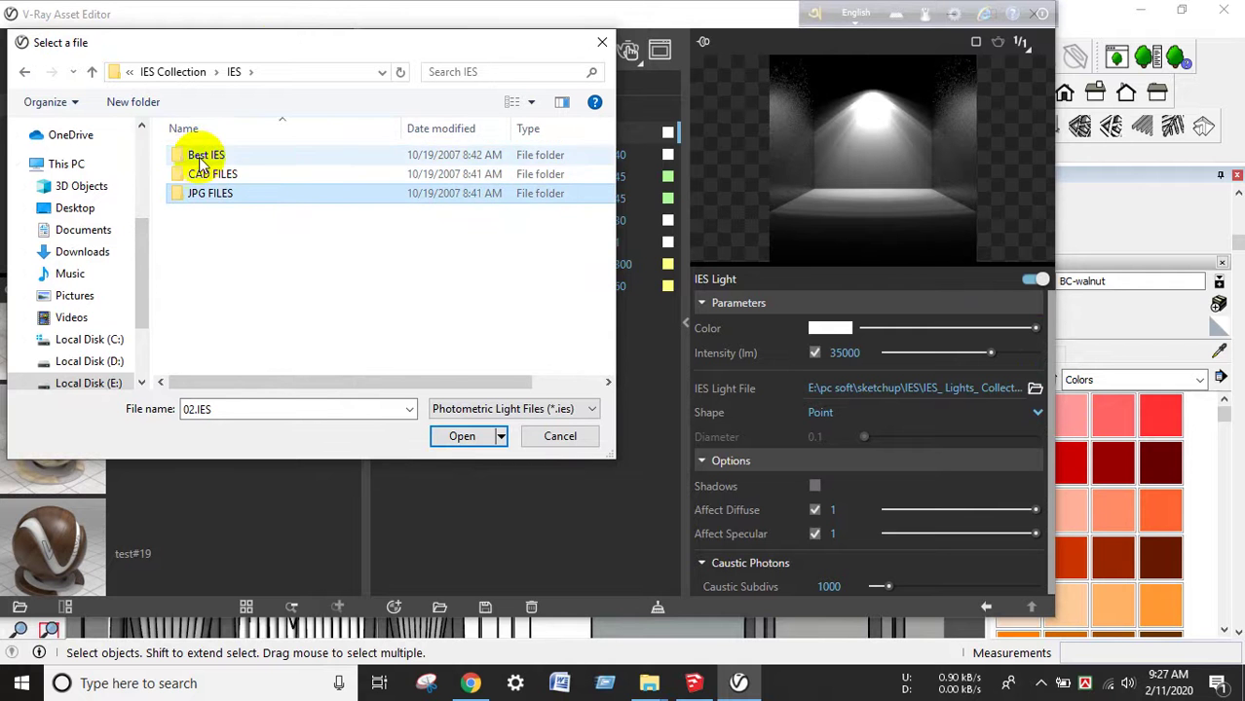
{"action": "double_click", "coordinate": [203, 158]}
{"action": "scroll", "coordinate": [259, 278], "scroll_direction": "down", "scroll_amount": 5}
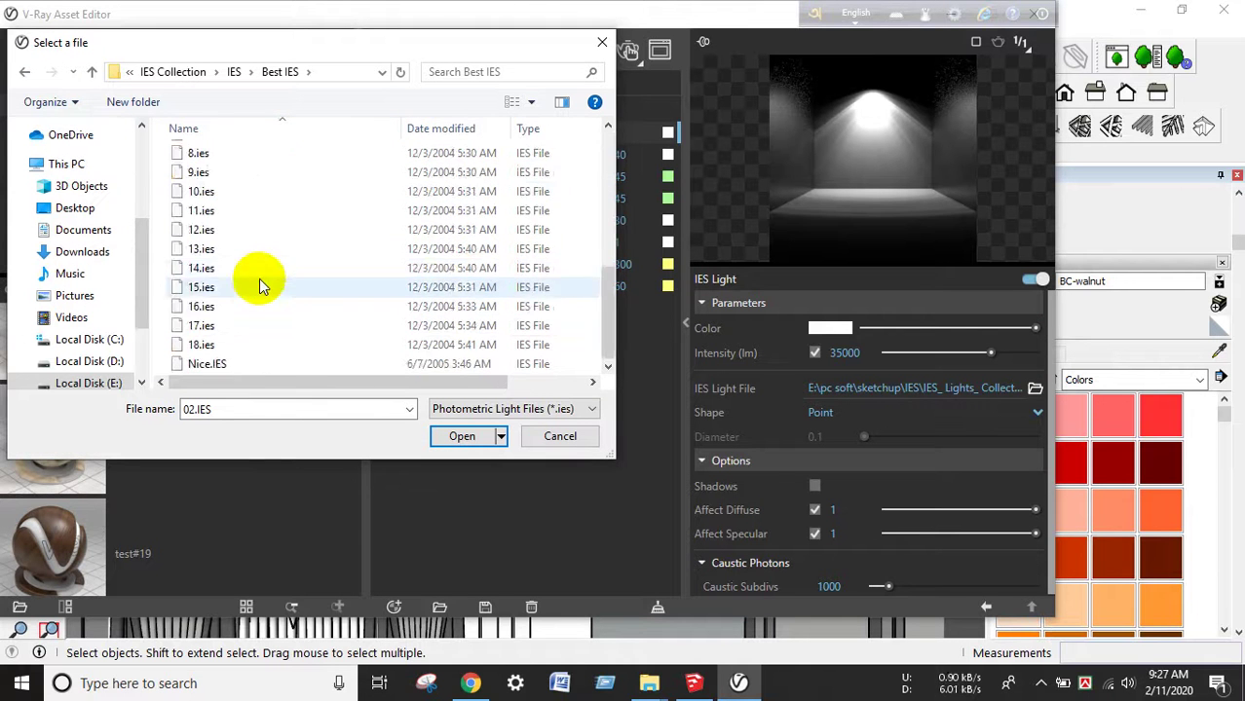
{"action": "scroll", "coordinate": [259, 279], "scroll_direction": "up", "scroll_amount": 5}
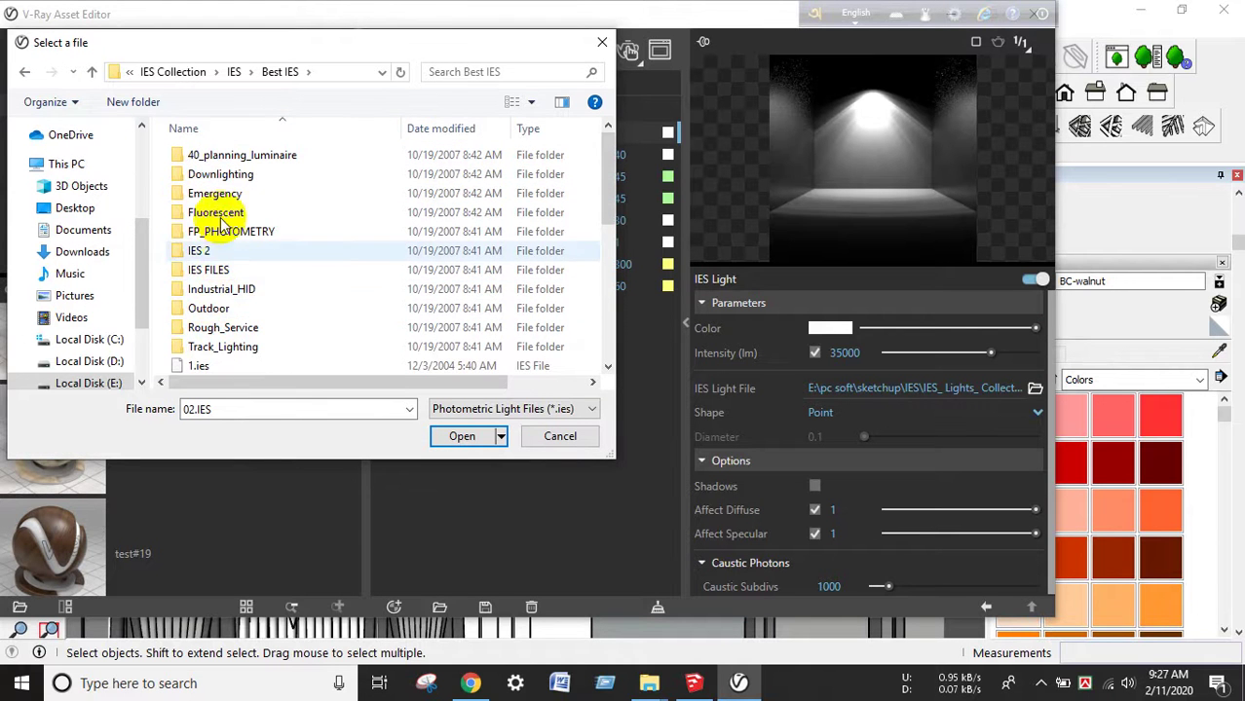
{"action": "scroll", "coordinate": [243, 273], "scroll_direction": "down", "scroll_amount": 6}
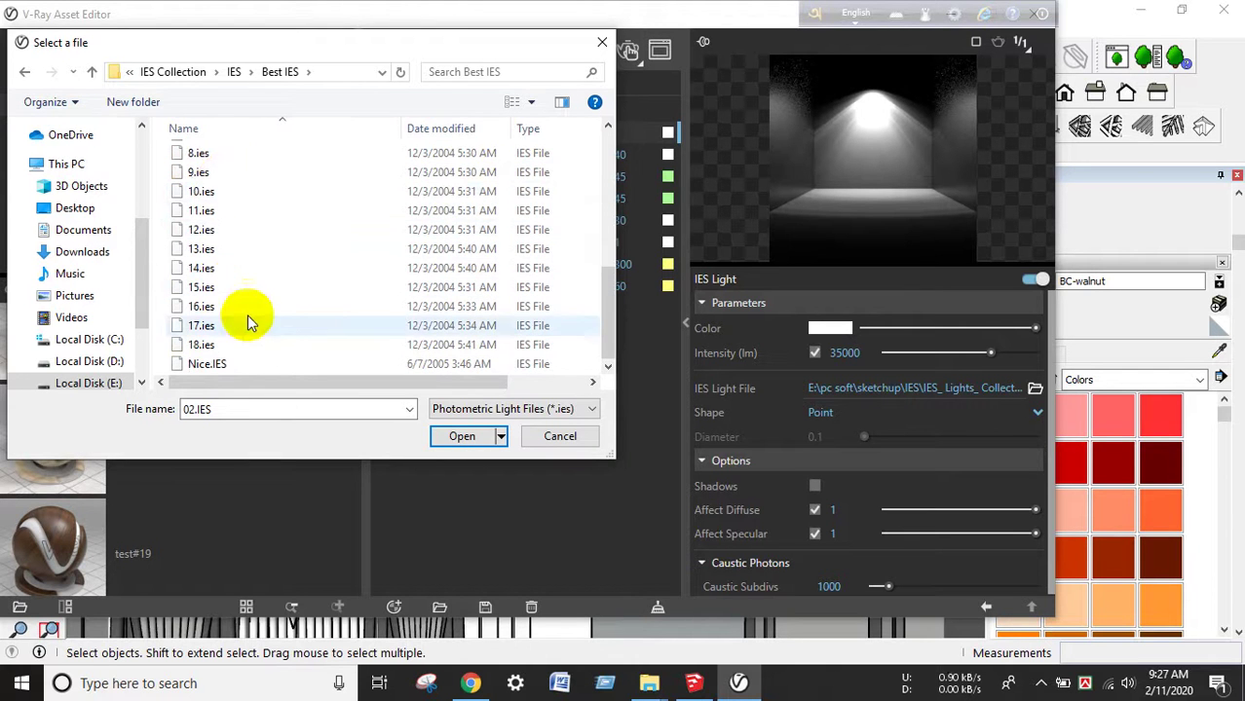
{"action": "scroll", "coordinate": [222, 214], "scroll_direction": "up", "scroll_amount": 4}
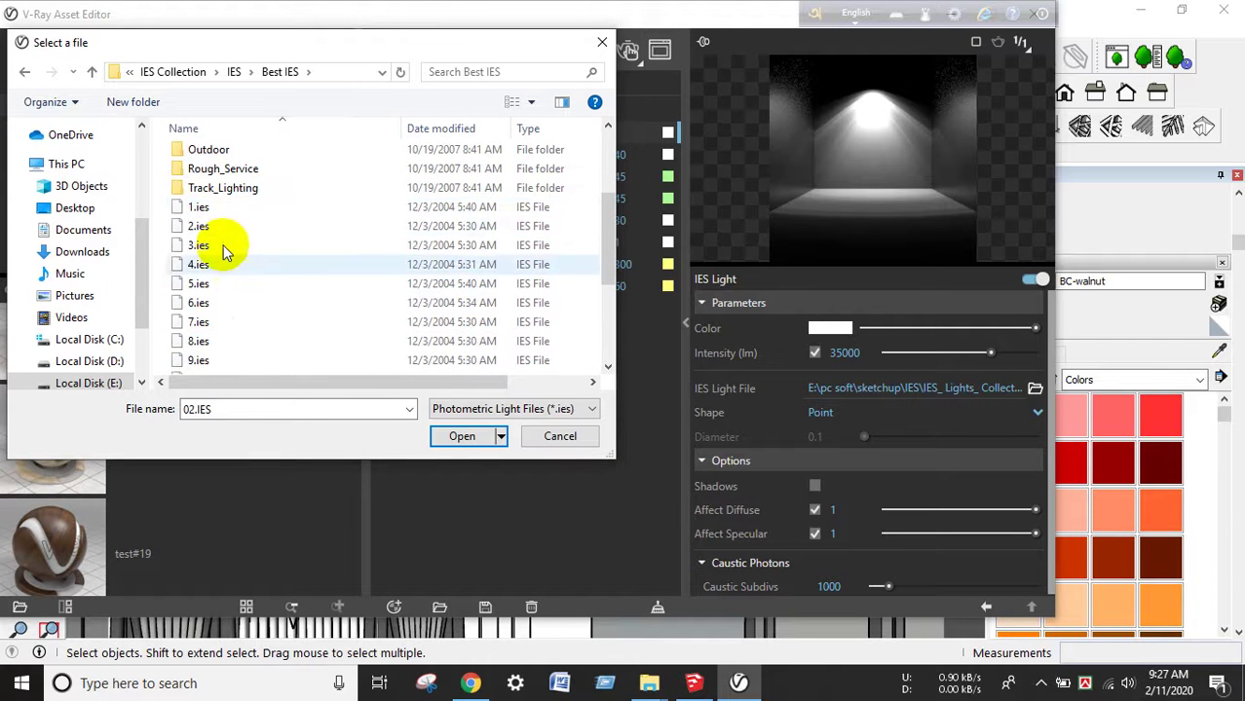
{"action": "left_click", "coordinate": [219, 206]}
{"action": "left_click", "coordinate": [462, 436]}
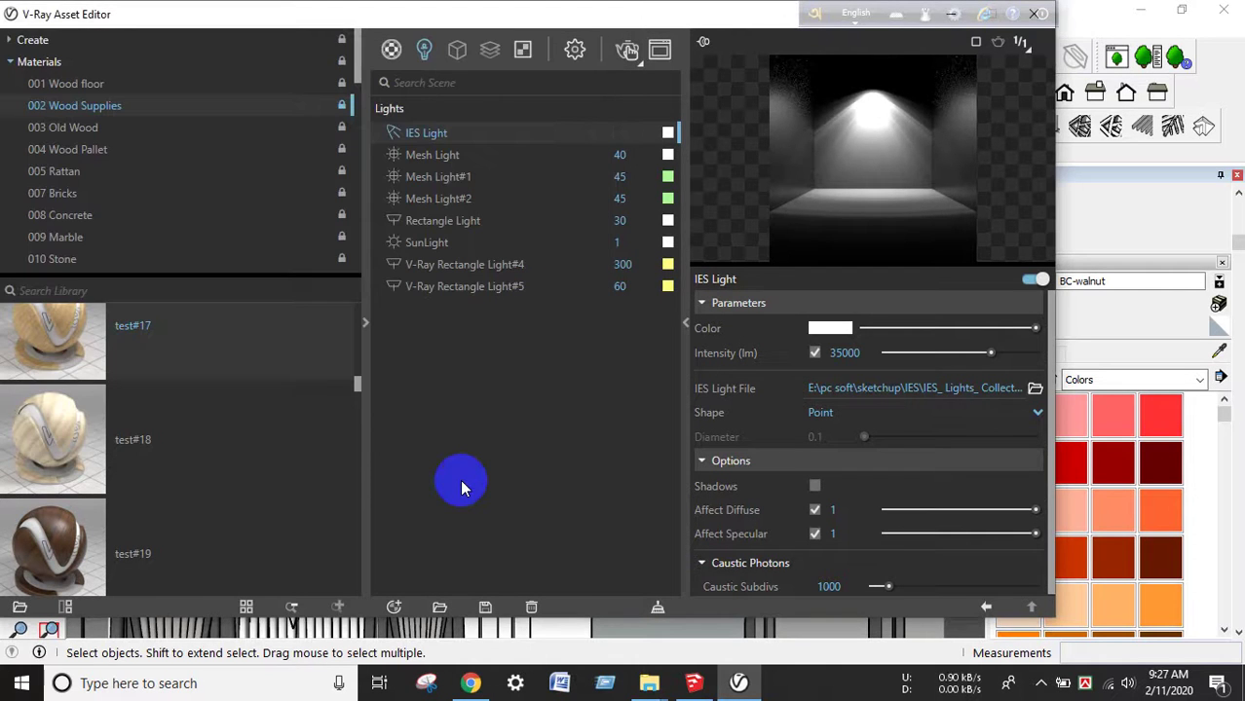
Browse the Outdoor > Building_Mounted > ASW2 light profiles in the picker
{"action": "left_click", "coordinate": [1035, 388]}
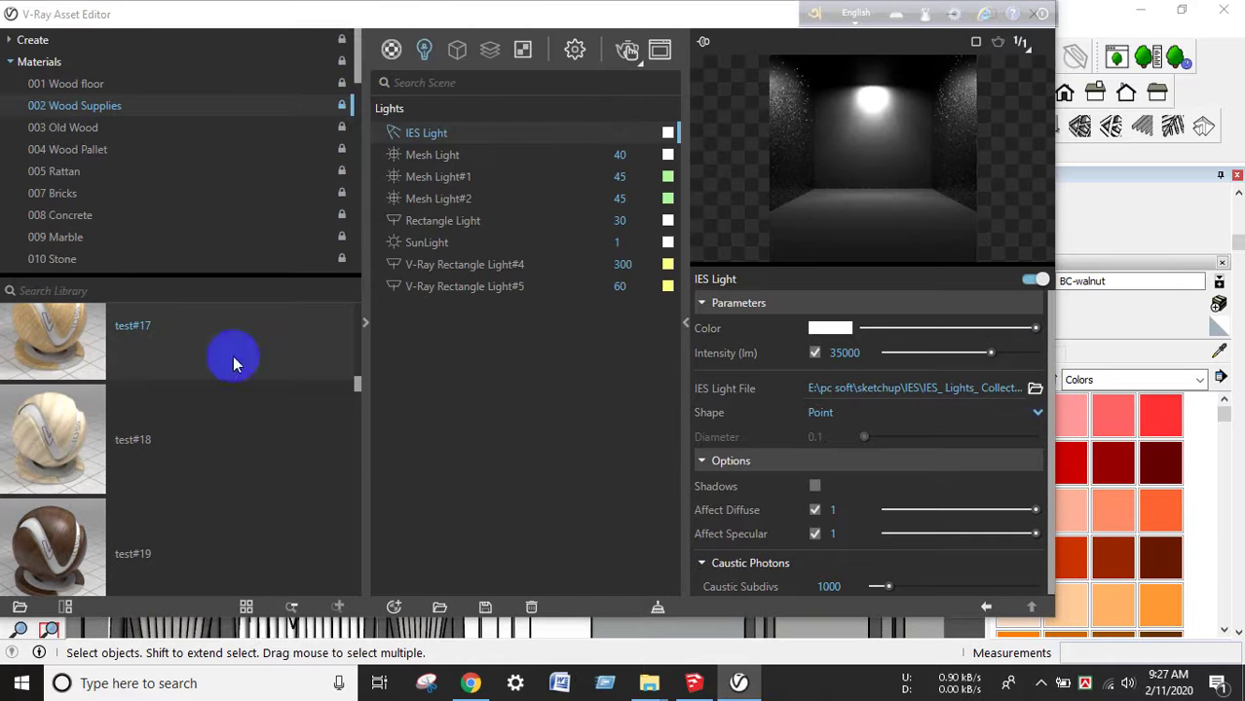
{"action": "scroll", "coordinate": [234, 301], "scroll_direction": "down", "scroll_amount": 6}
{"action": "scroll", "coordinate": [224, 306], "scroll_direction": "down", "scroll_amount": 1}
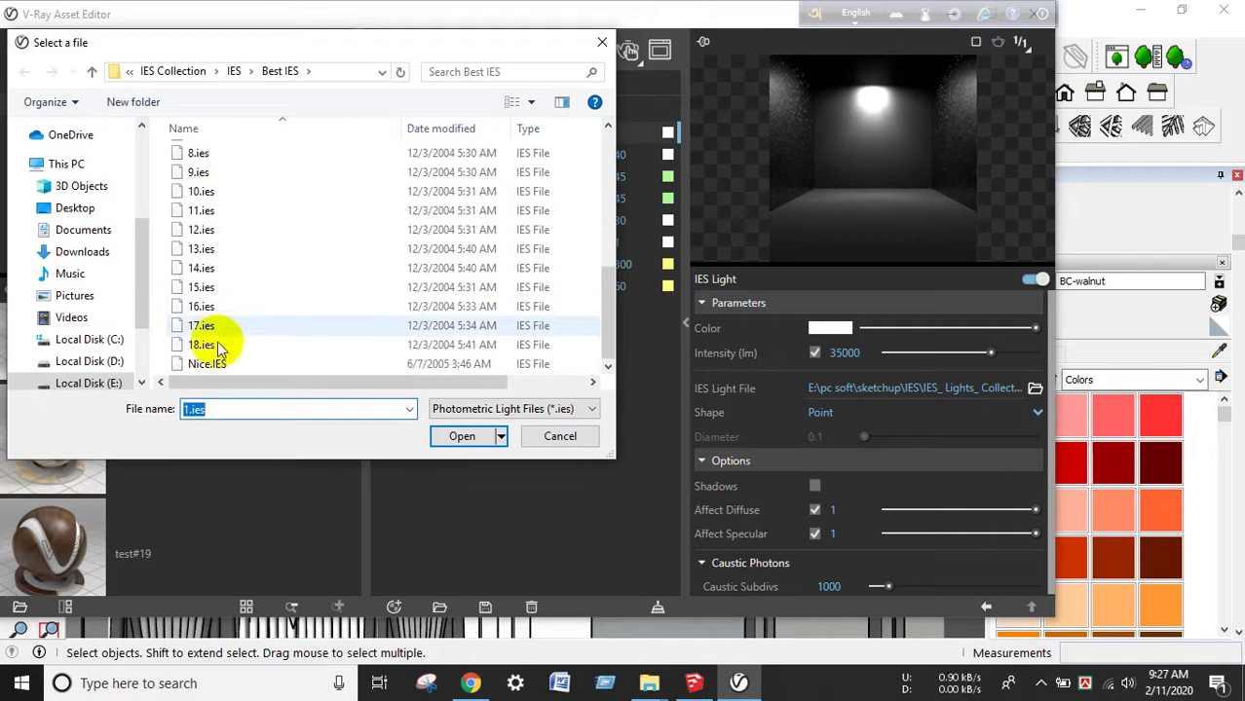
{"action": "scroll", "coordinate": [239, 298], "scroll_direction": "up", "scroll_amount": 4}
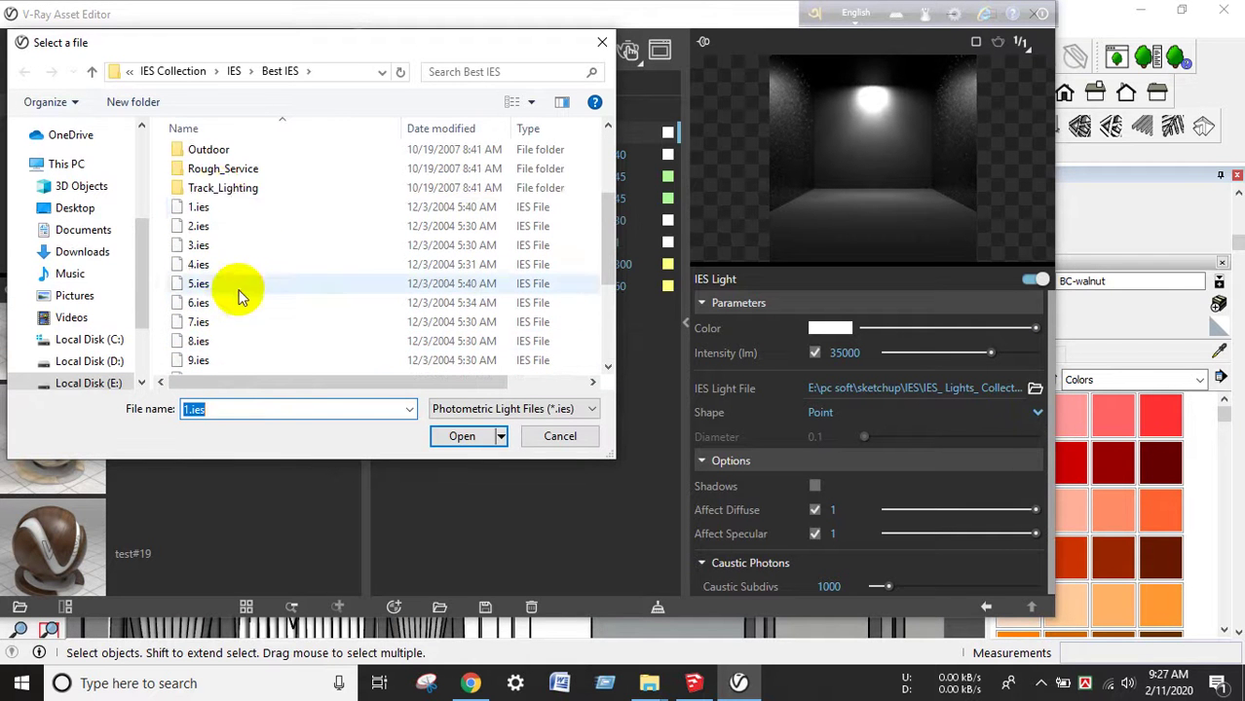
{"action": "left_click", "coordinate": [226, 169]}
{"action": "scroll", "coordinate": [256, 224], "scroll_direction": "up", "scroll_amount": 3}
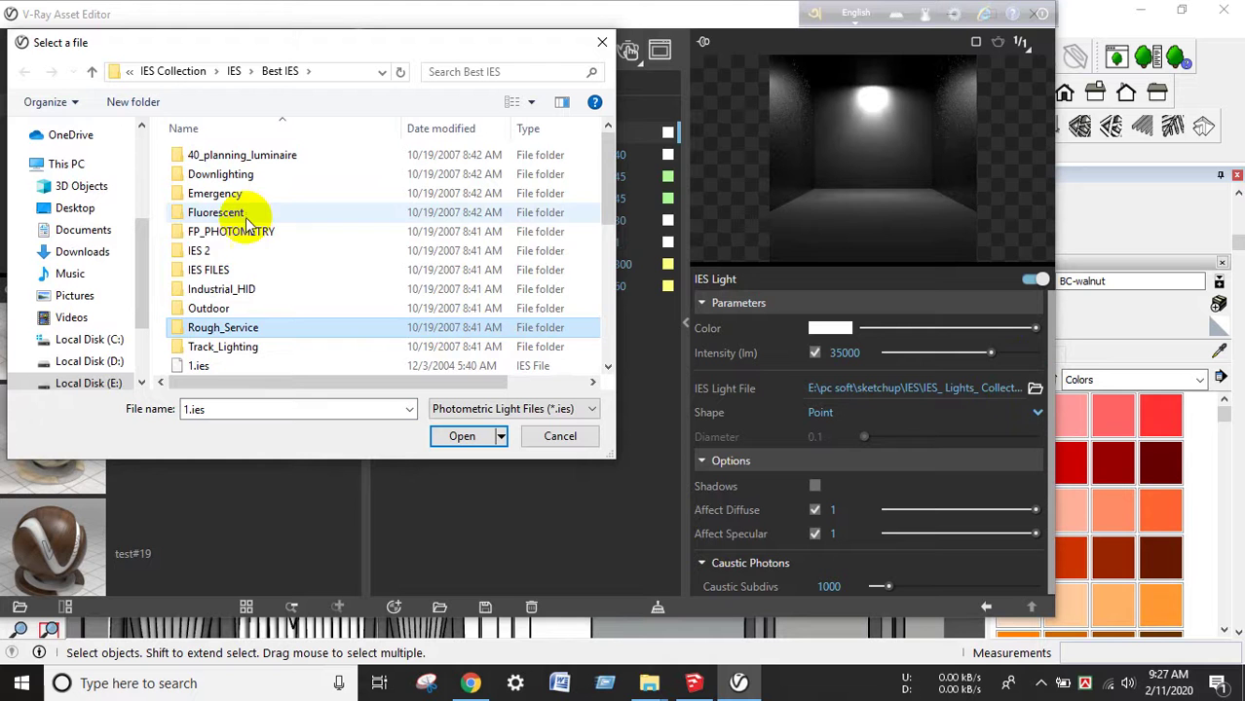
{"action": "double_click", "coordinate": [231, 307]}
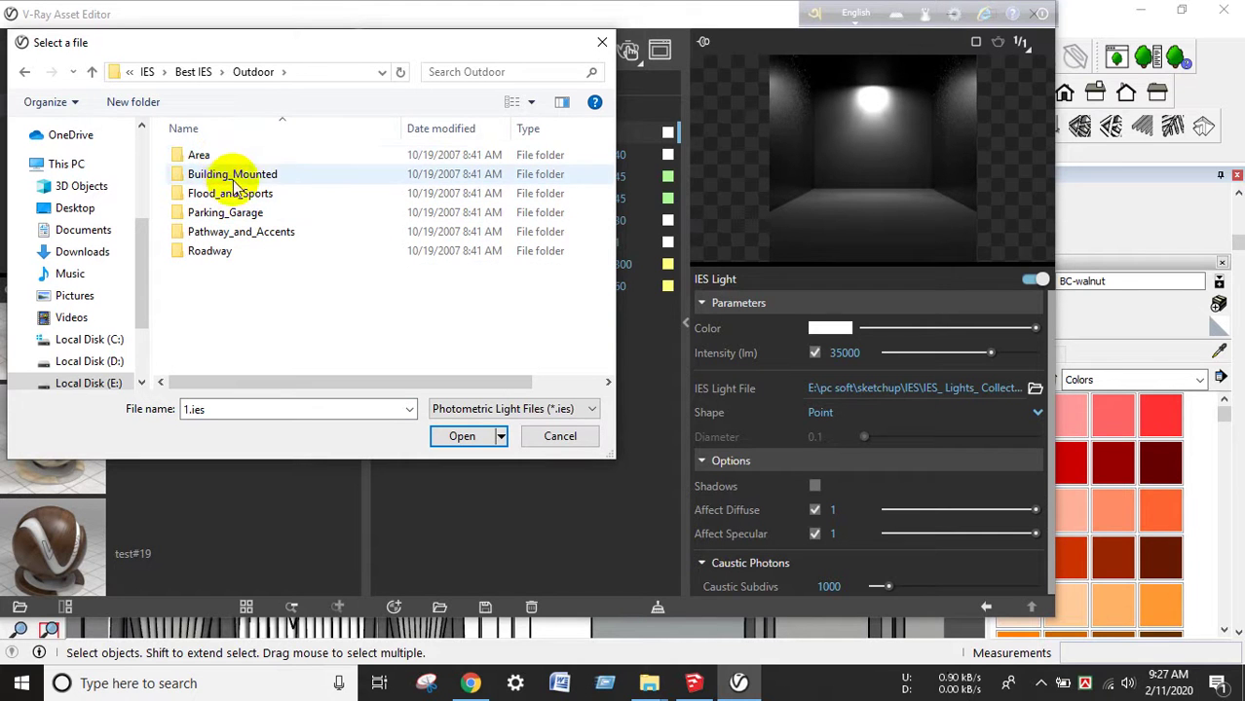
{"action": "double_click", "coordinate": [312, 175]}
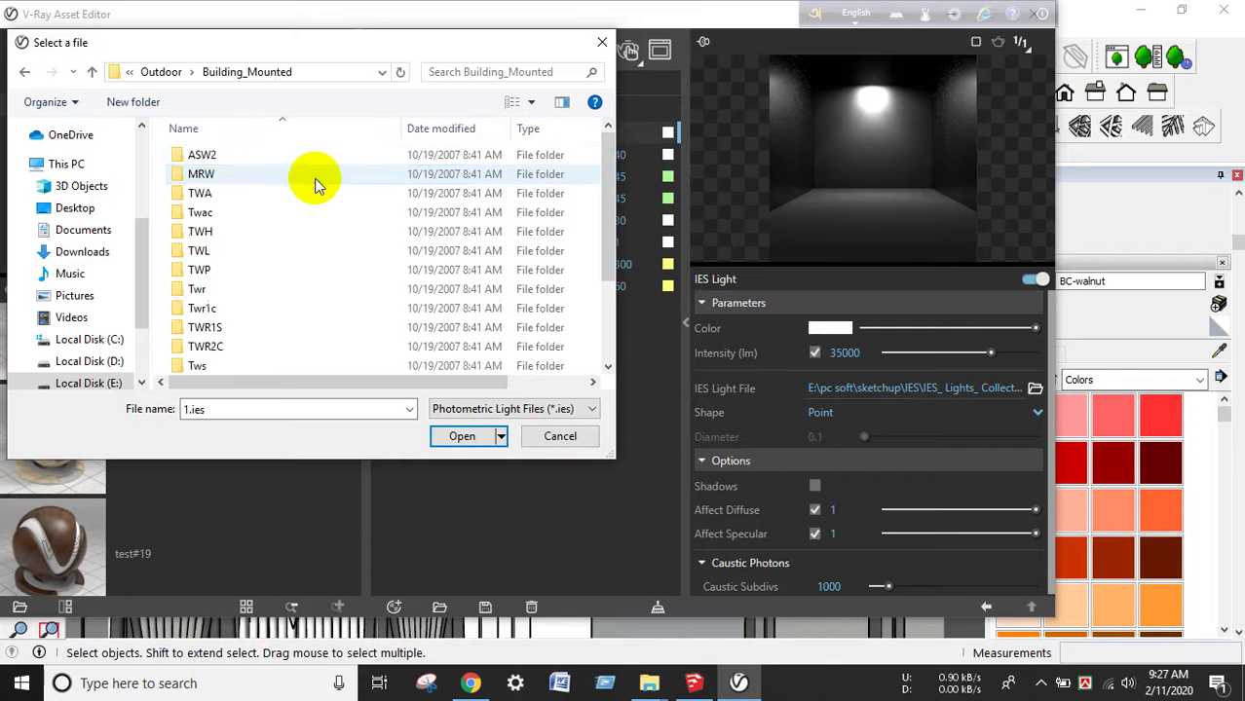
{"action": "left_click", "coordinate": [218, 157]}
{"action": "double_click", "coordinate": [221, 156]}
{"action": "scroll", "coordinate": [209, 156], "scroll_direction": "down", "scroll_amount": 3}
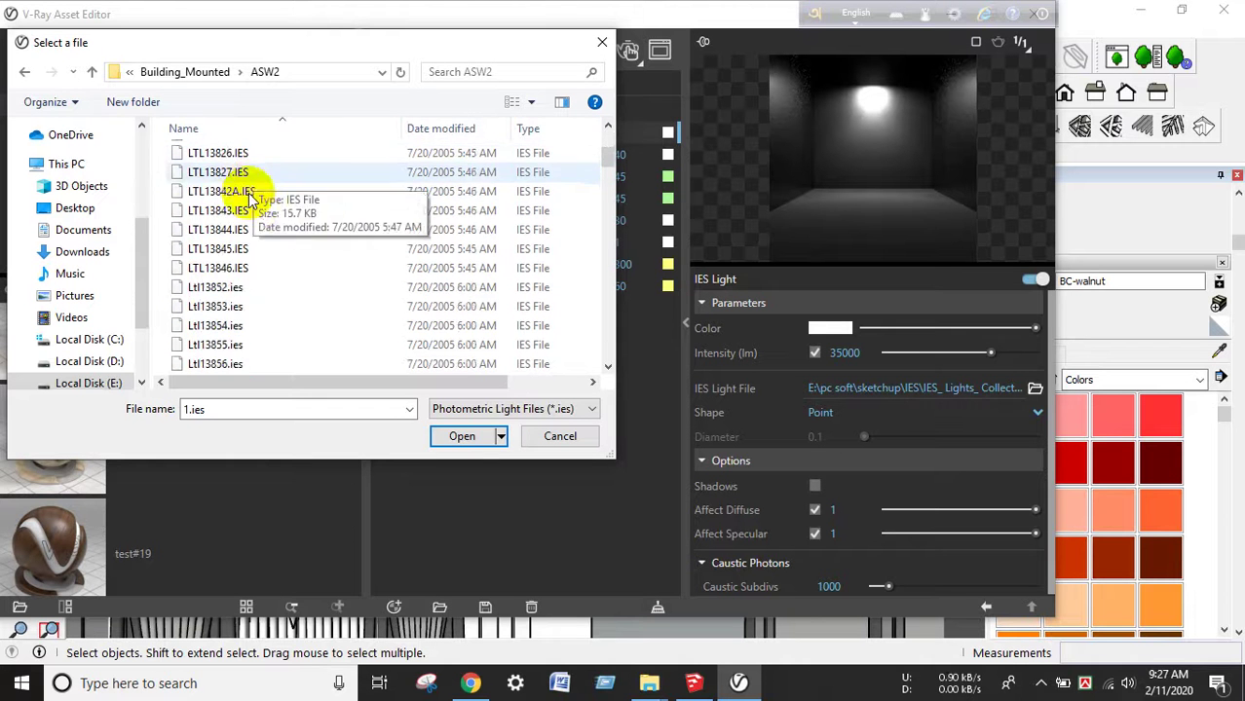
{"action": "scroll", "coordinate": [243, 244], "scroll_direction": "down", "scroll_amount": 5}
{"action": "scroll", "coordinate": [321, 220], "scroll_direction": "up", "scroll_amount": 3}
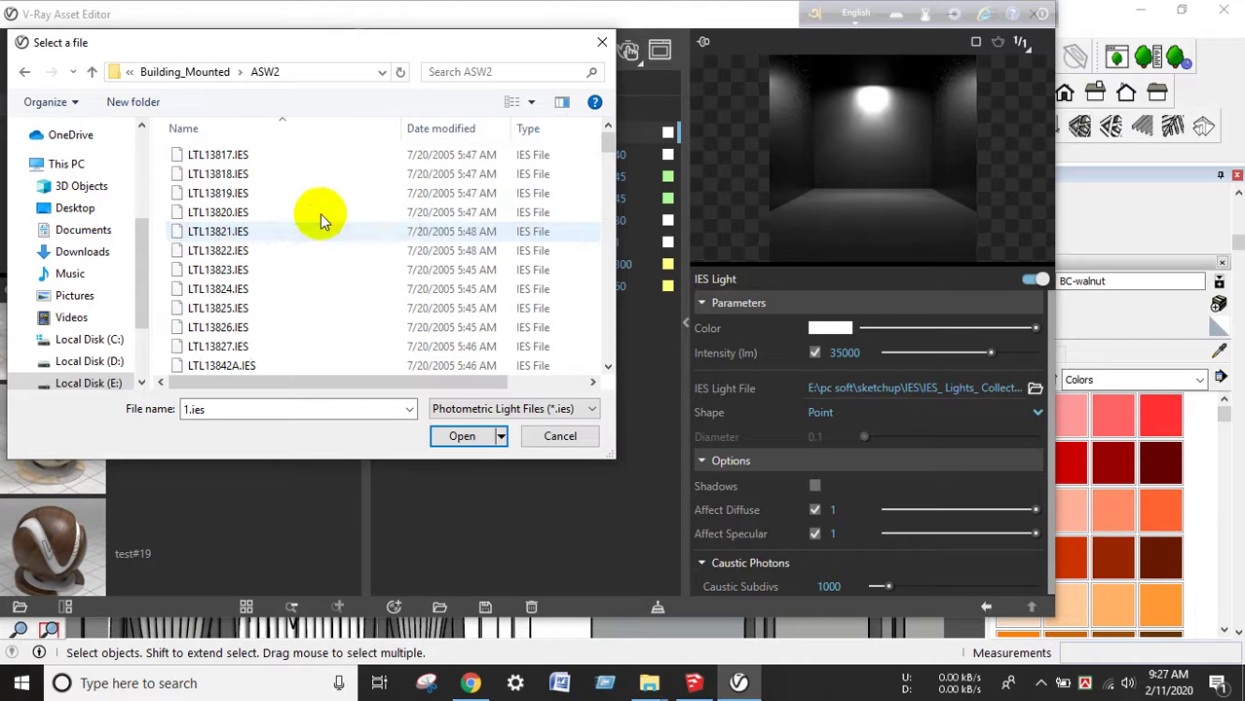
Go to Best IES 5 > 1 and load A1 (1).IES onto the light
{"action": "left_click", "coordinate": [92, 73]}
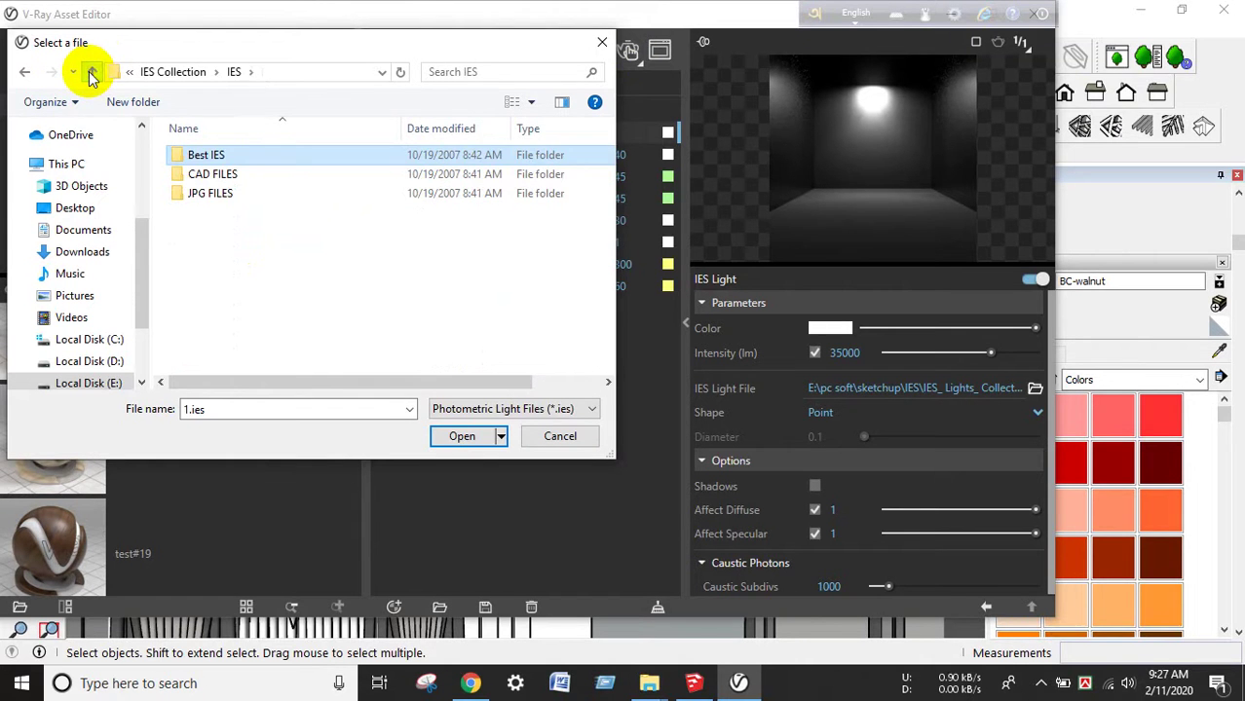
{"action": "left_click", "coordinate": [92, 73]}
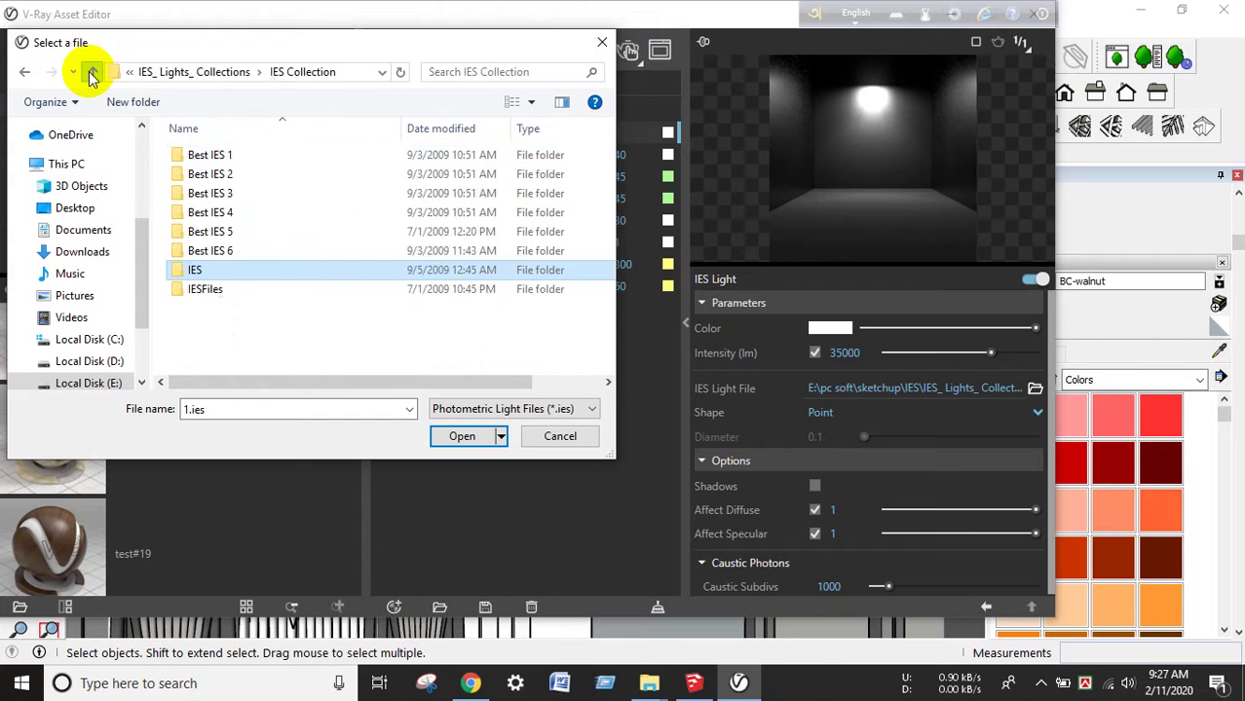
{"action": "double_click", "coordinate": [235, 230]}
{"action": "left_click", "coordinate": [235, 156]}
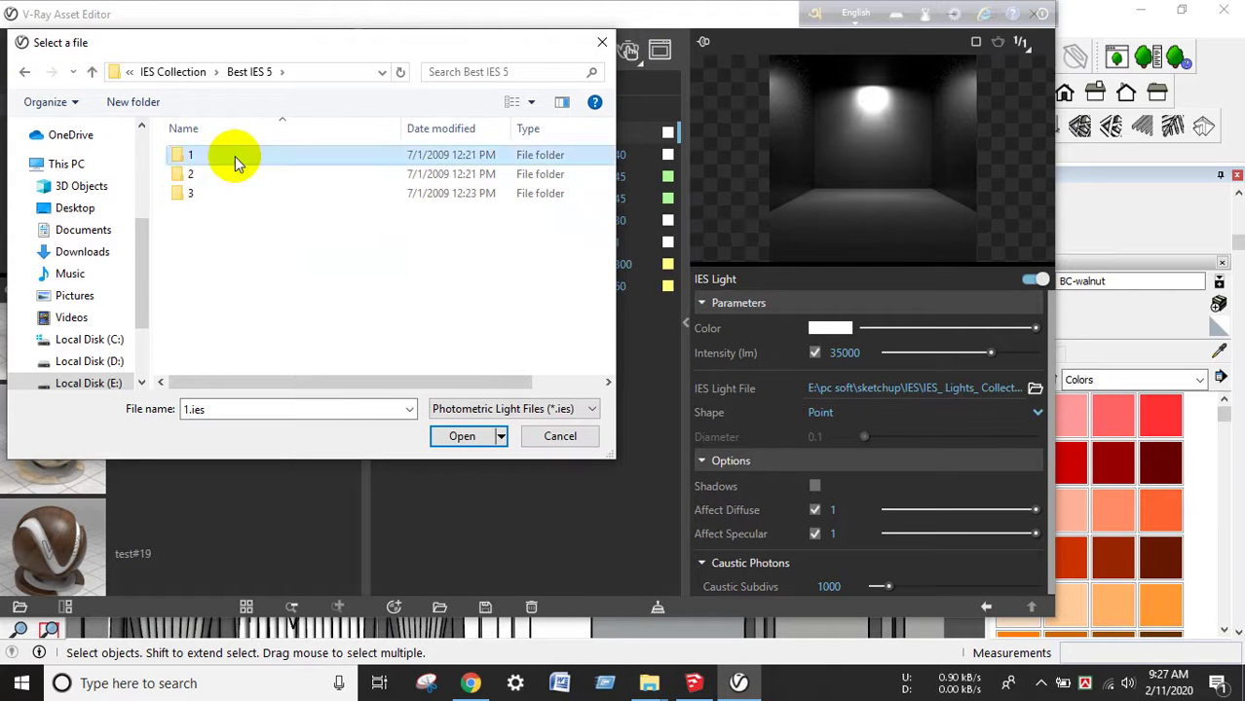
{"action": "double_click", "coordinate": [235, 156]}
{"action": "left_click", "coordinate": [235, 156]}
{"action": "left_click", "coordinate": [459, 432]}
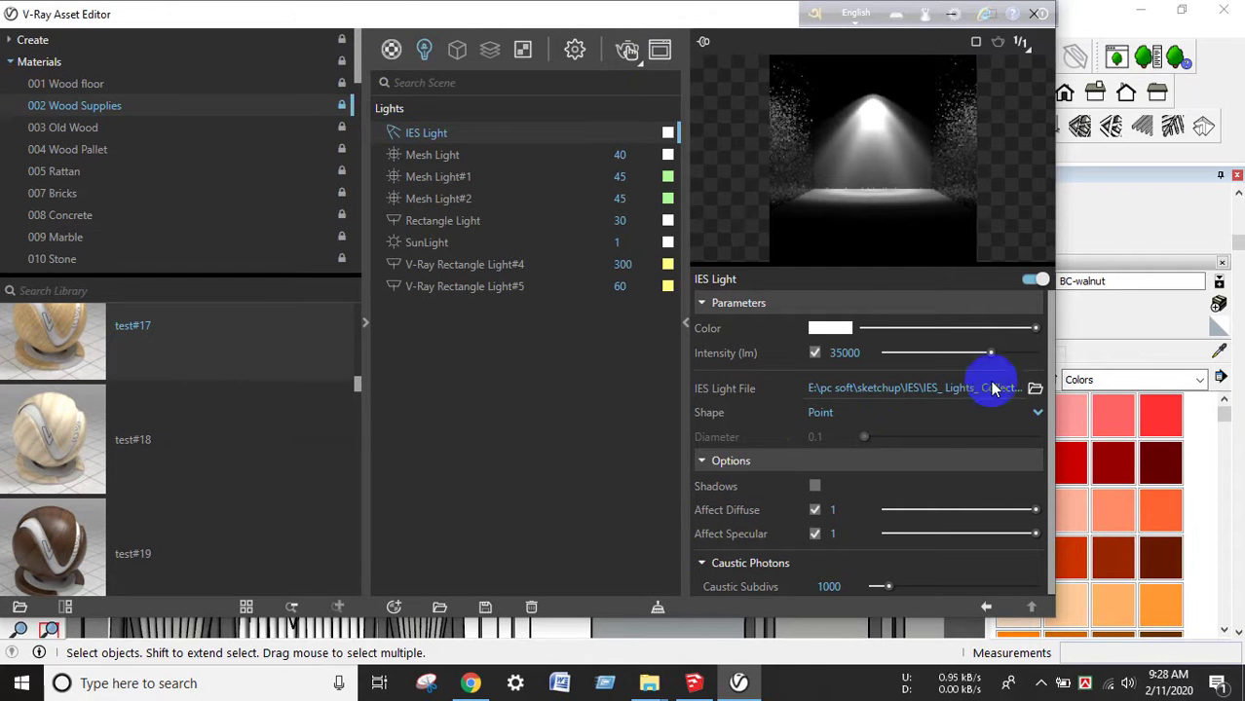
Swap the light's profile for A1 (16).IES from the same folder
{"action": "left_click", "coordinate": [1034, 390]}
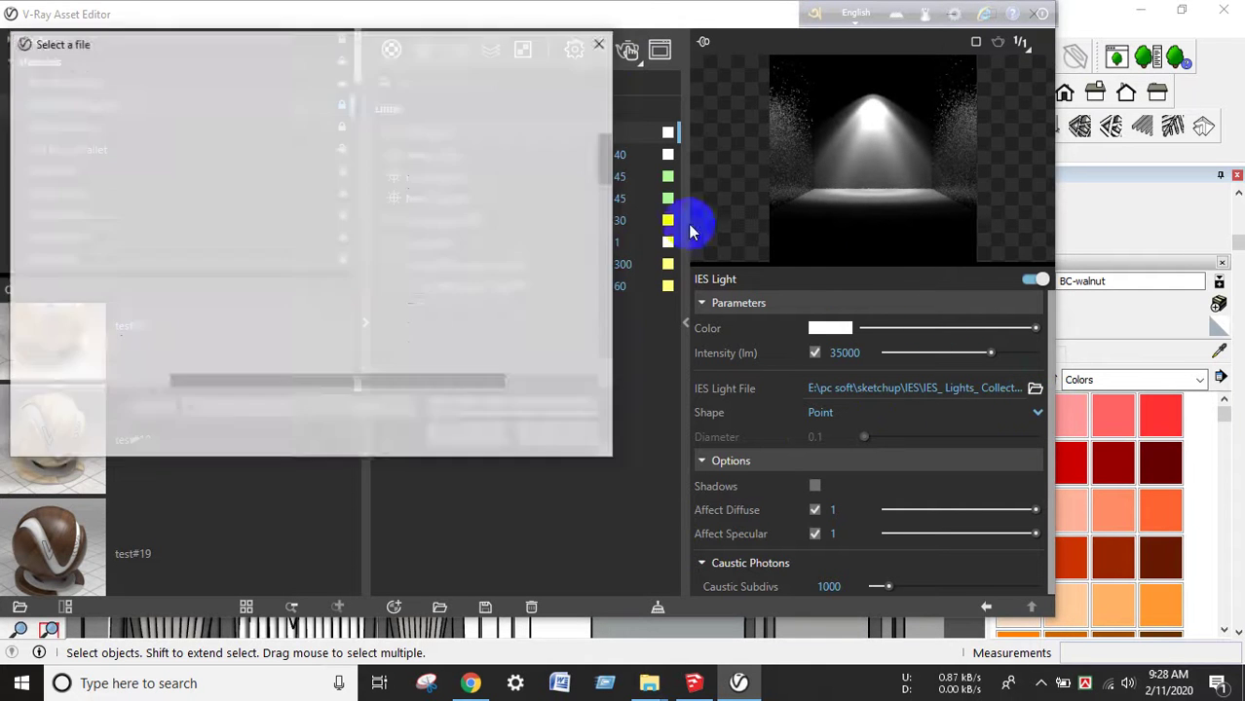
{"action": "scroll", "coordinate": [263, 273], "scroll_direction": "down", "scroll_amount": 3}
{"action": "left_click", "coordinate": [212, 268]}
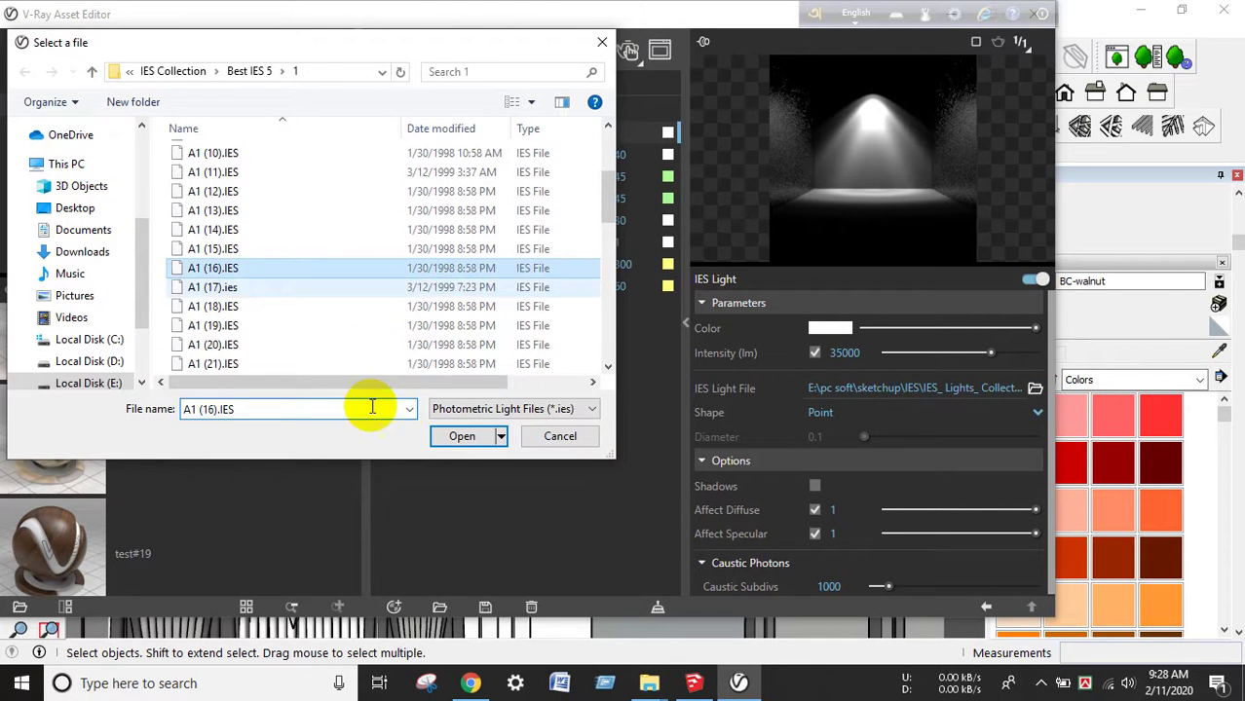
{"action": "left_click", "coordinate": [464, 436]}
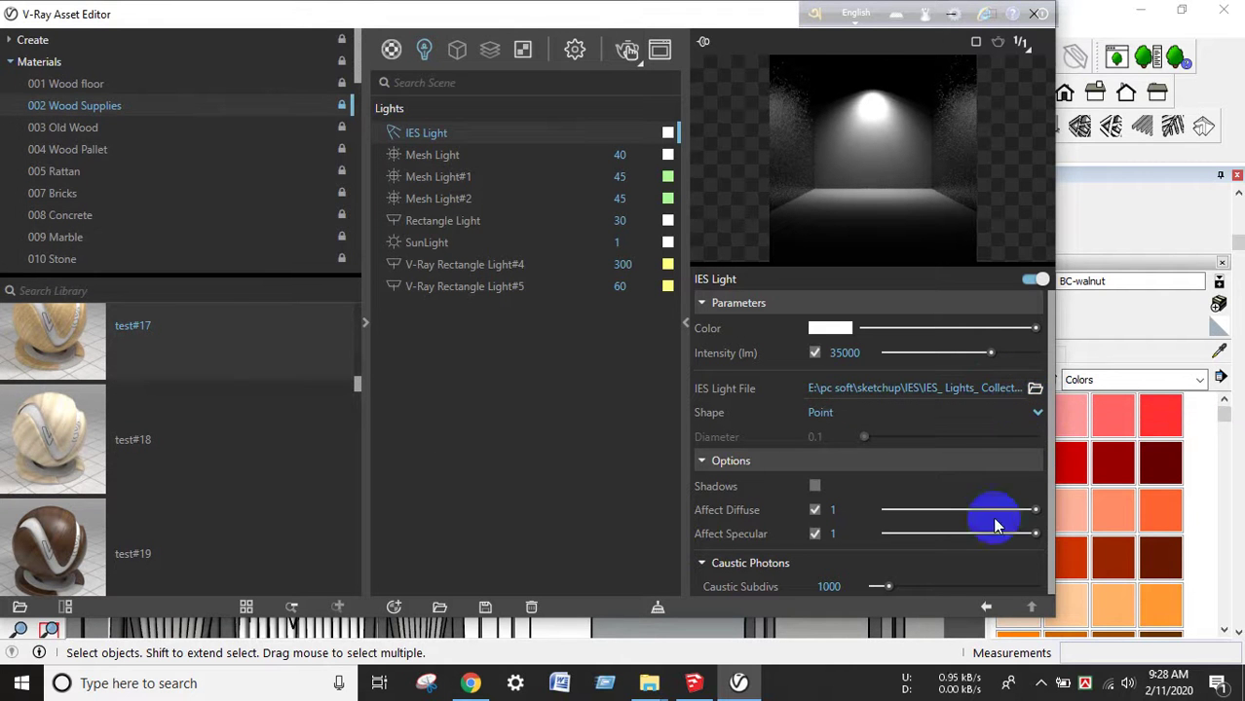
Bring up the 'my work in autocad' File Explorer window
{"action": "left_click", "coordinate": [1041, 684]}
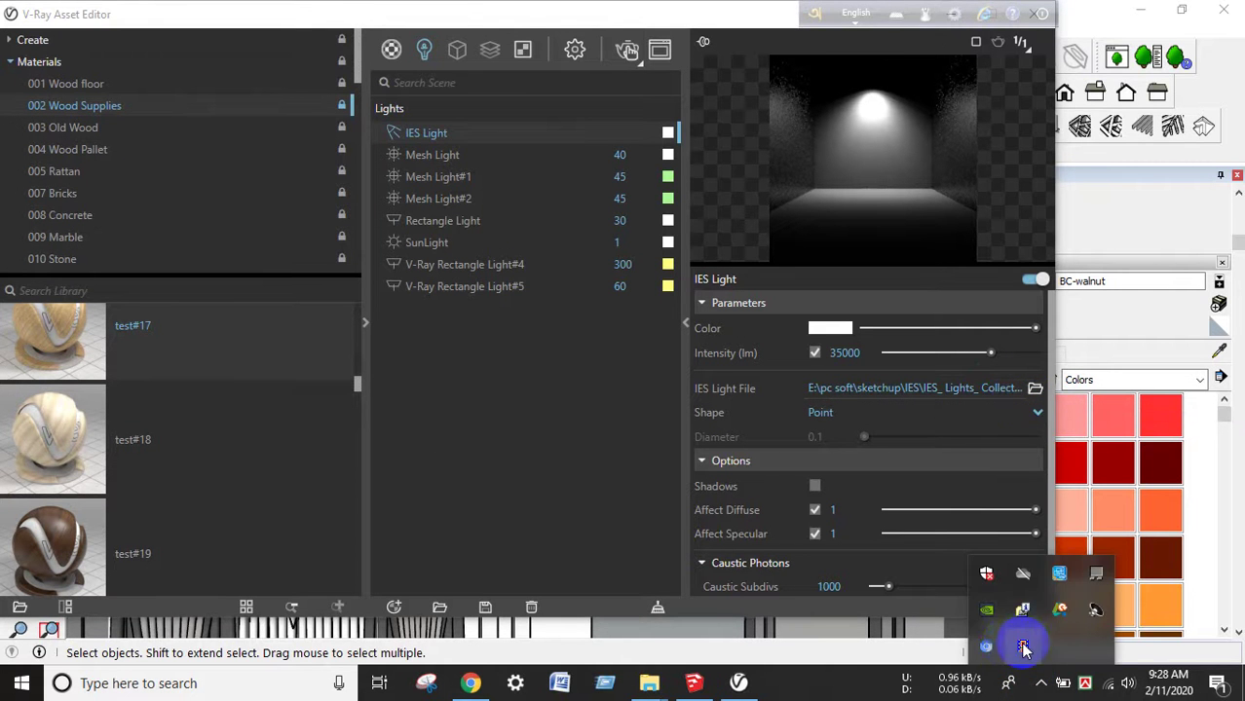
{"action": "left_click", "coordinate": [649, 683]}
{"action": "left_click", "coordinate": [543, 616]}
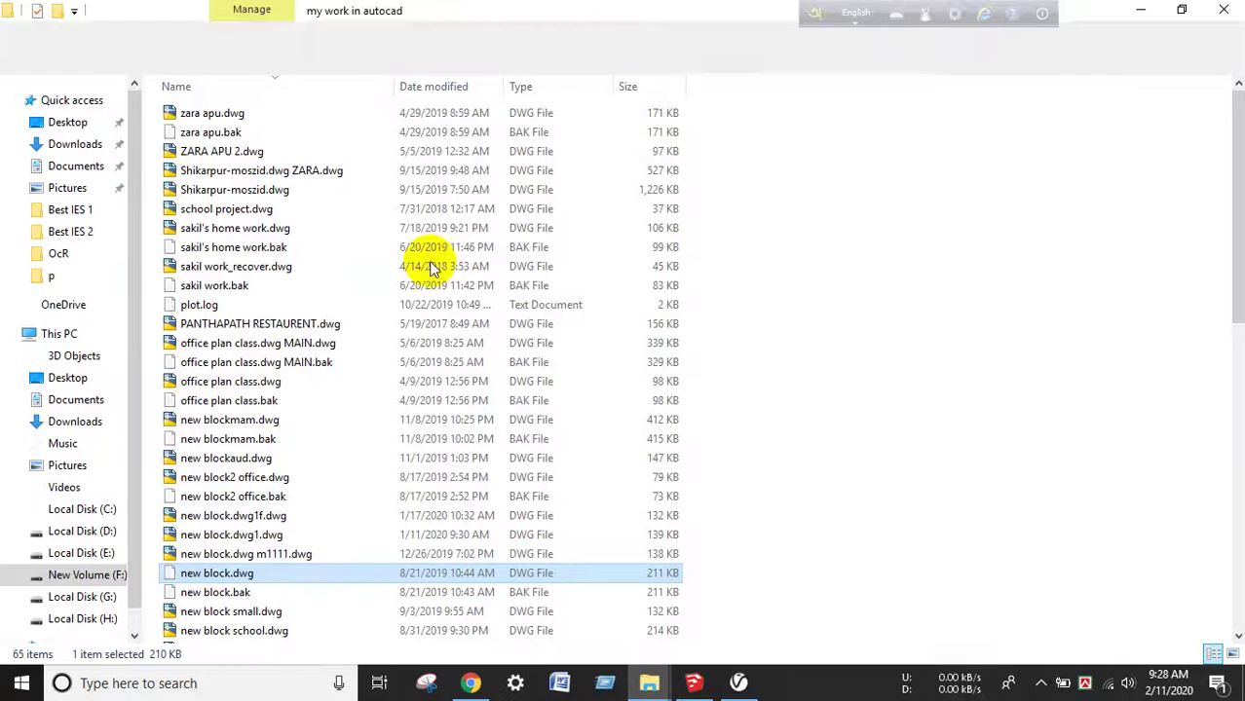
{"action": "scroll", "coordinate": [78, 340], "scroll_direction": "down", "scroll_amount": 1}
{"action": "scroll", "coordinate": [395, 326], "scroll_direction": "down", "scroll_amount": 3}
{"action": "scroll", "coordinate": [394, 326], "scroll_direction": "down", "scroll_amount": 6}
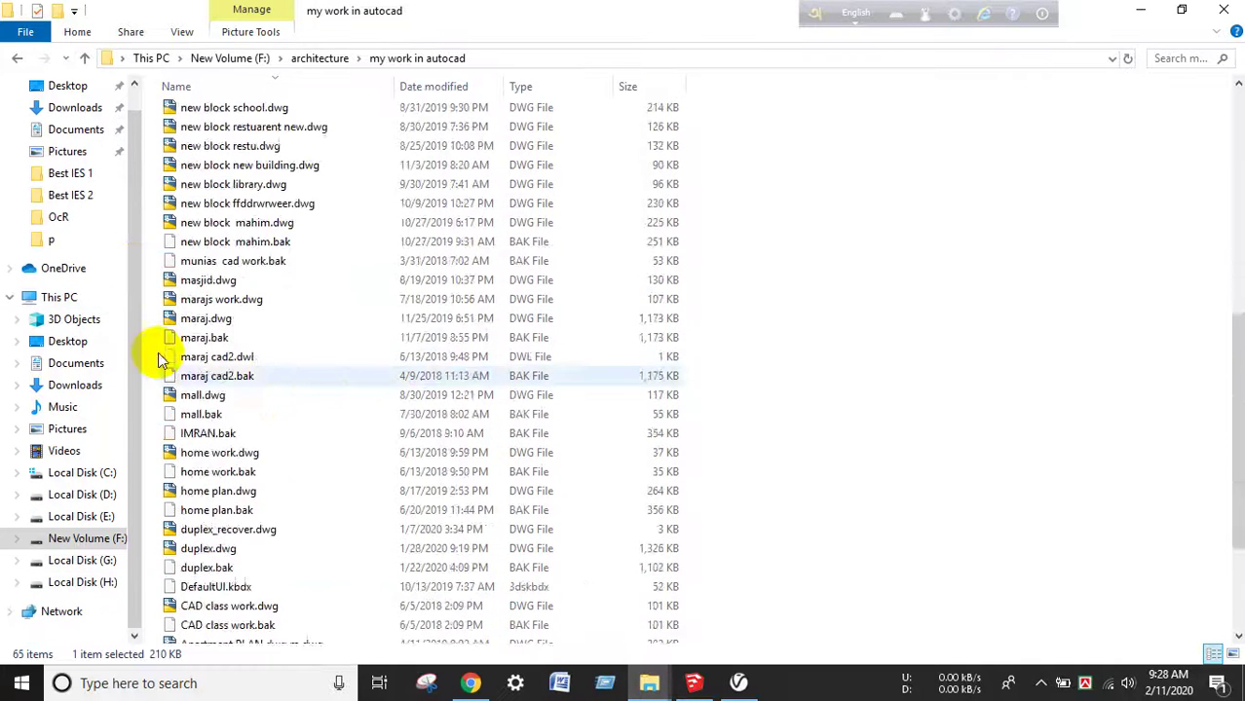
{"action": "scroll", "coordinate": [161, 353], "scroll_direction": "up", "scroll_amount": 9}
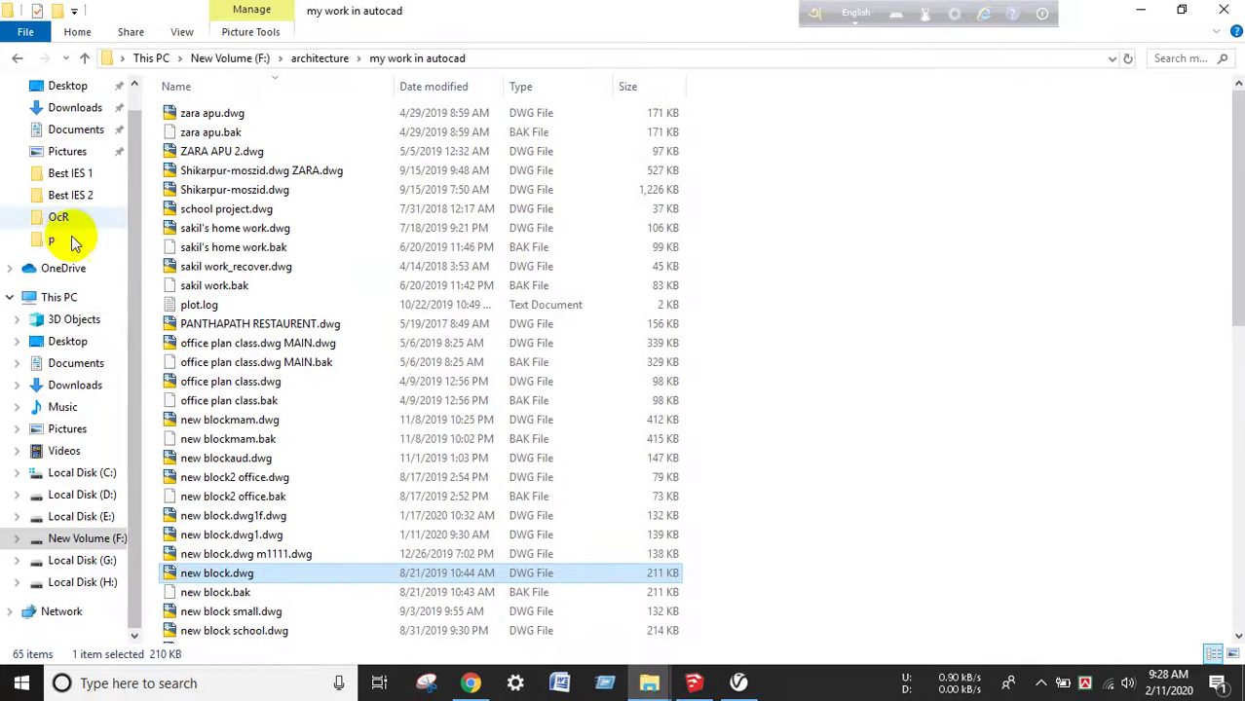
Navigate Local Disk (E:) > pc soft > sketchup > IES > IES Collection into Best IES 6
{"action": "left_click", "coordinate": [81, 517]}
{"action": "double_click", "coordinate": [199, 171]}
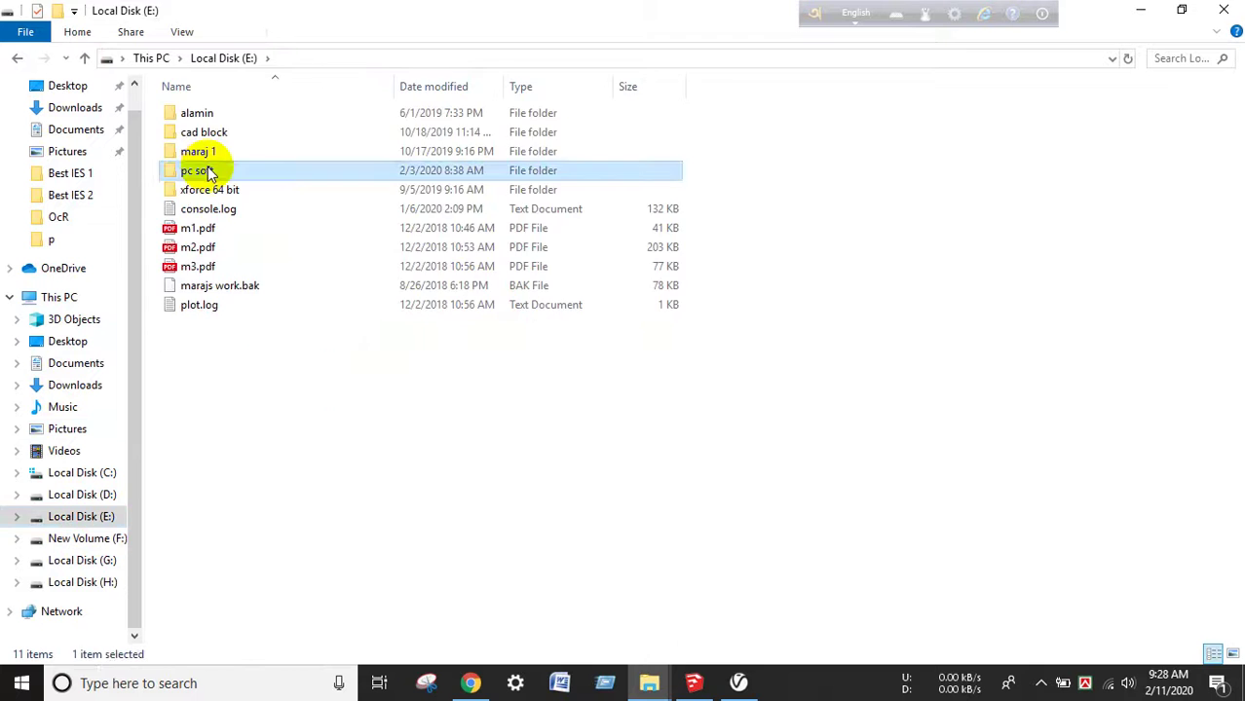
{"action": "double_click", "coordinate": [205, 281]}
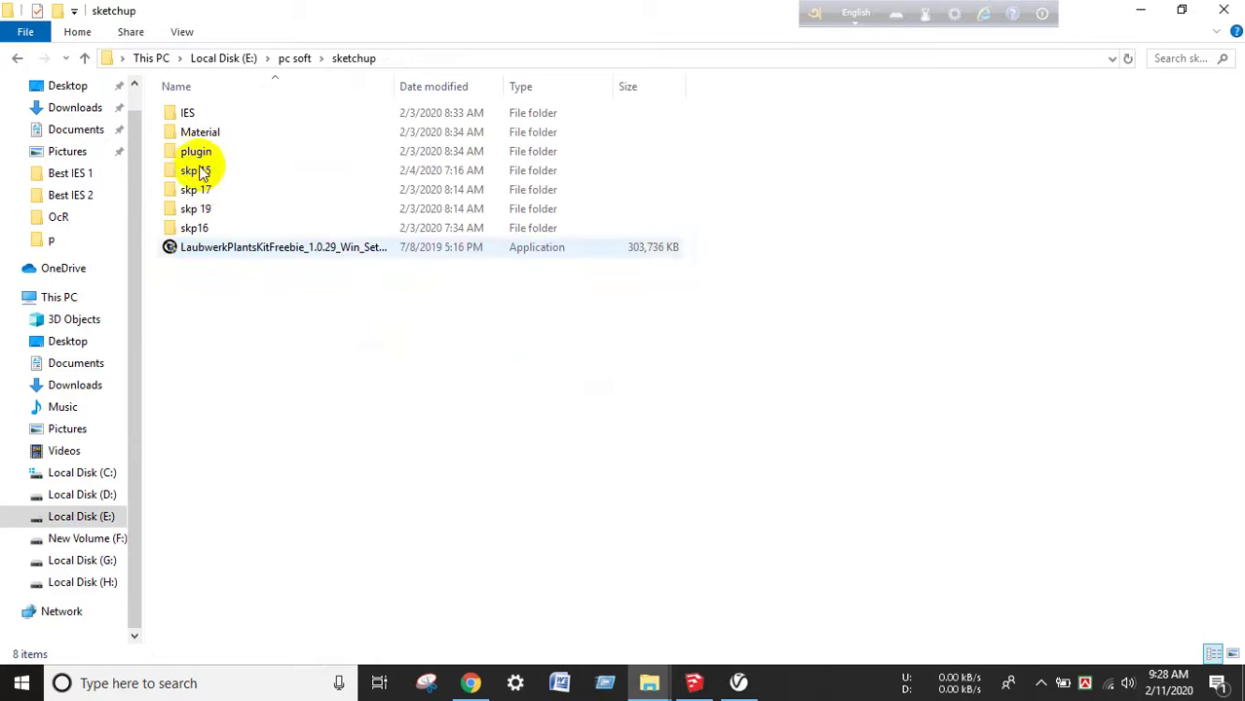
{"action": "double_click", "coordinate": [208, 119]}
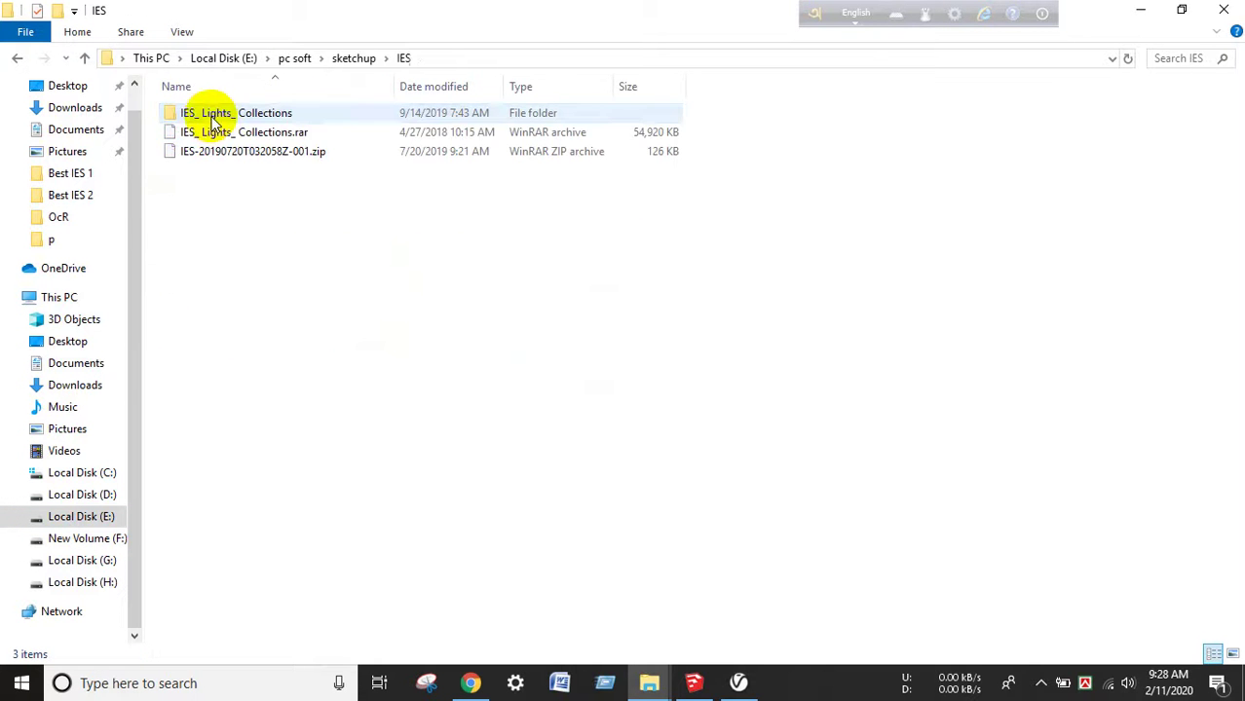
{"action": "double_click", "coordinate": [212, 123]}
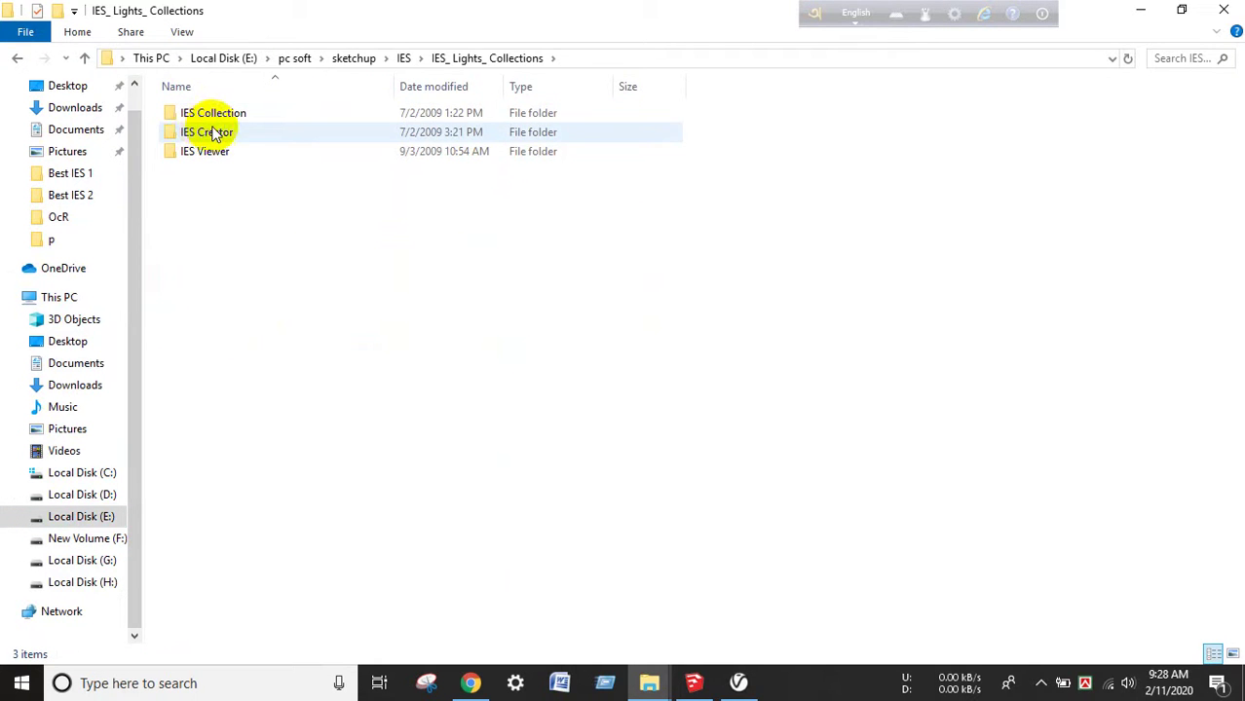
{"action": "double_click", "coordinate": [214, 115]}
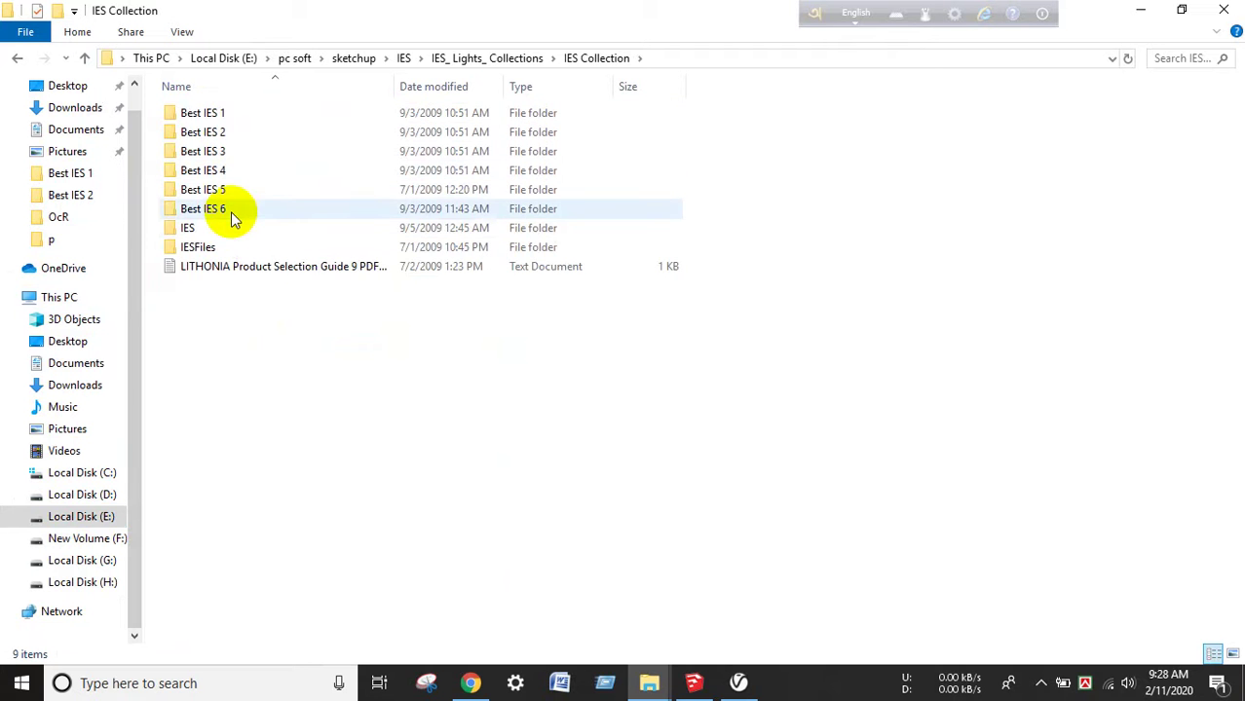
{"action": "double_click", "coordinate": [231, 210]}
{"action": "left_click", "coordinate": [306, 154]}
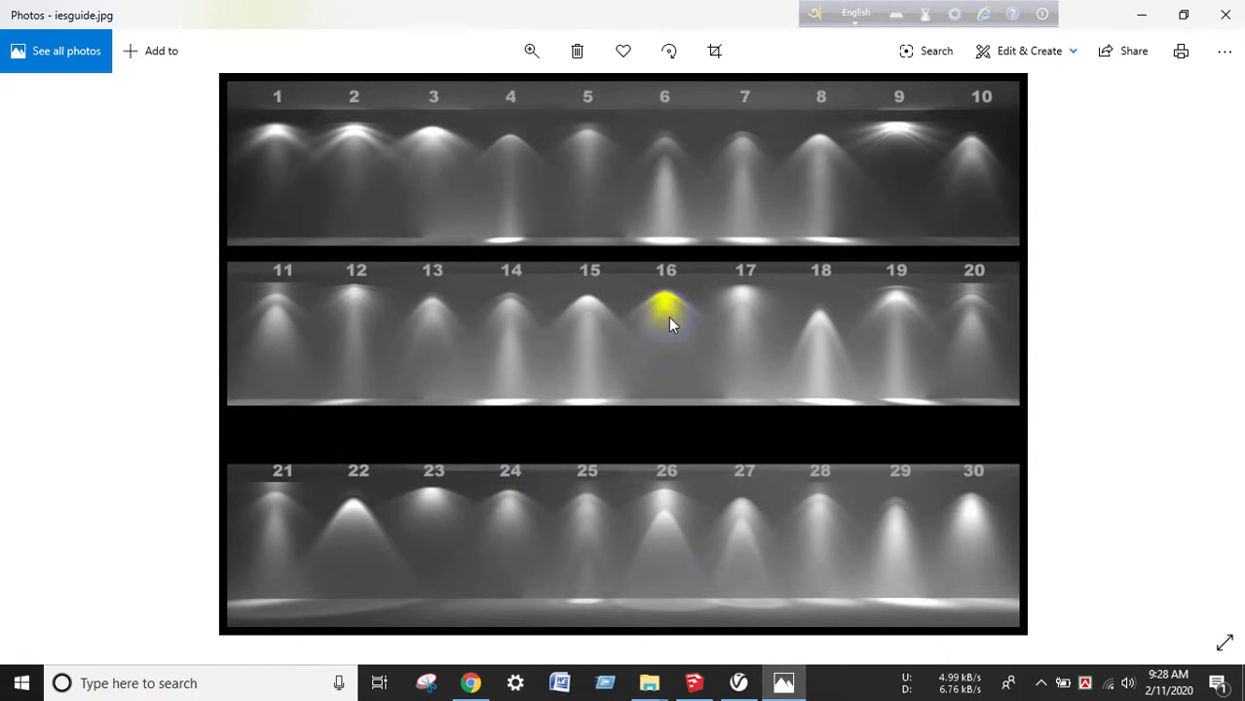
{"action": "left_click", "coordinate": [1230, 12]}
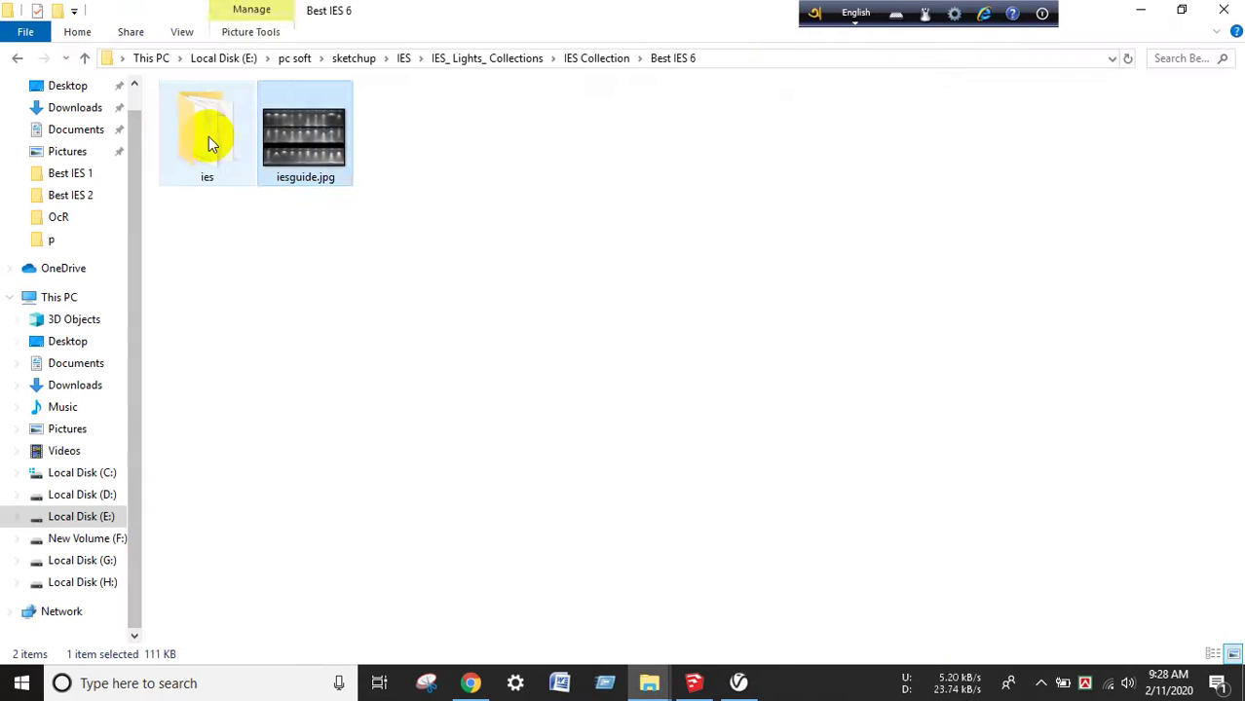
List the 30 IES files in the ies folder, then minimize Explorer
{"action": "double_click", "coordinate": [208, 137]}
{"action": "scroll", "coordinate": [248, 557], "scroll_direction": "down", "scroll_amount": 1}
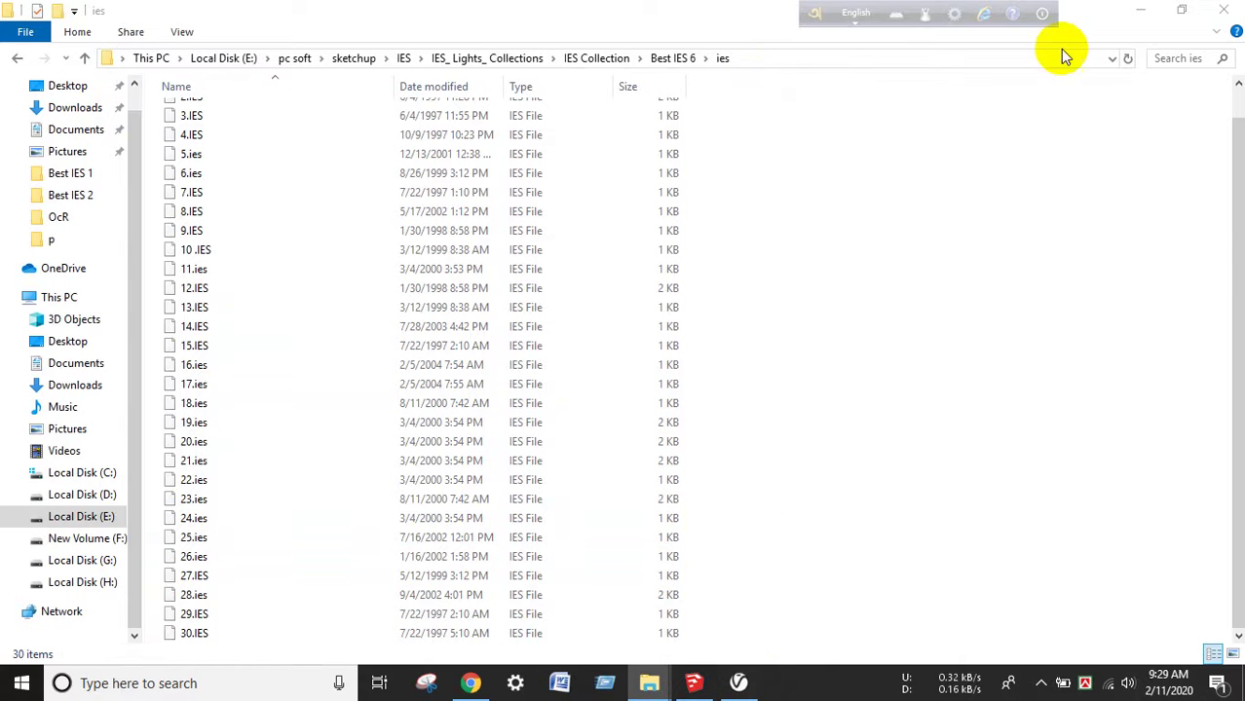
{"action": "left_click", "coordinate": [1138, 10]}
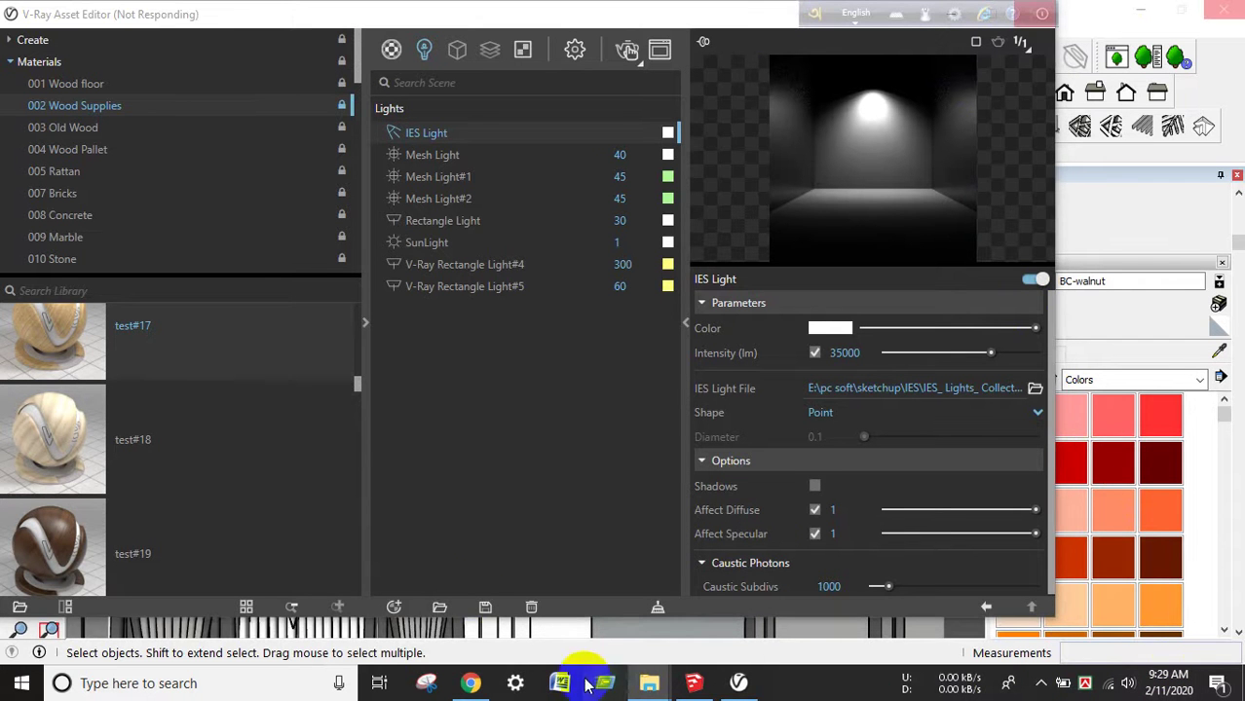
Open the Run box twice and glance at the hidden tray apps
{"action": "key", "text": "super+r"}
{"action": "left_click", "coordinate": [239, 623]}
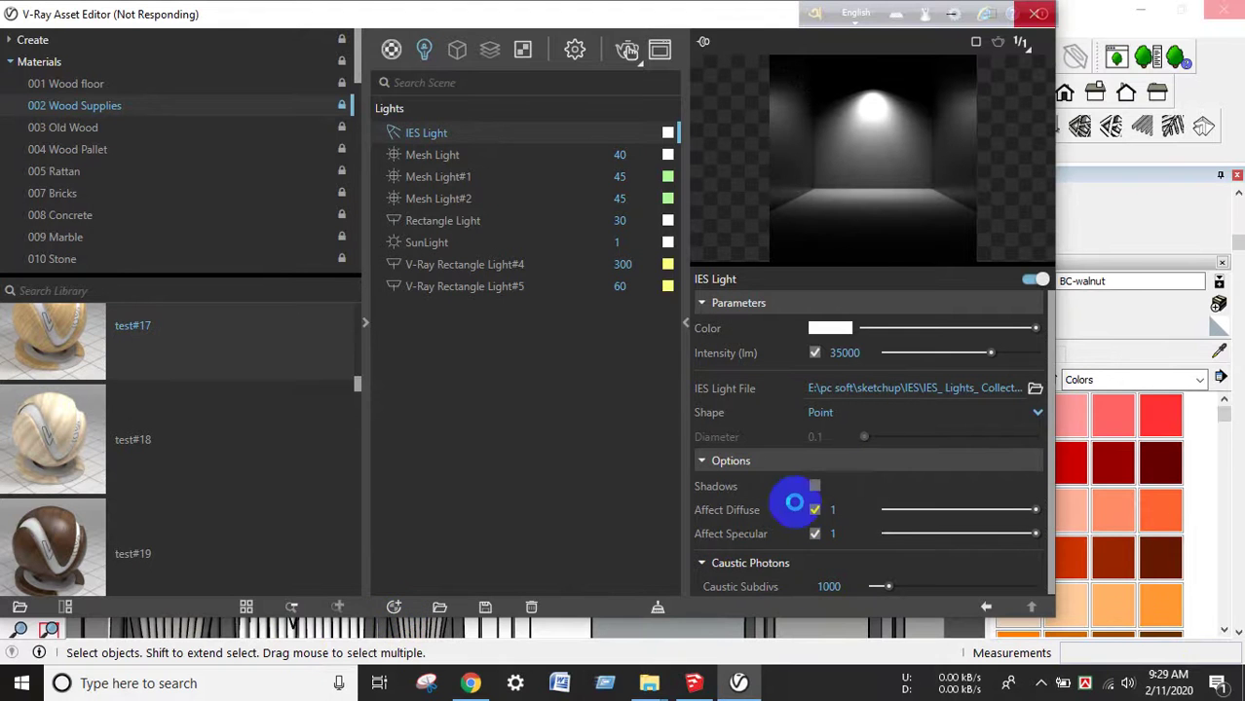
{"action": "key", "text": "super+r"}
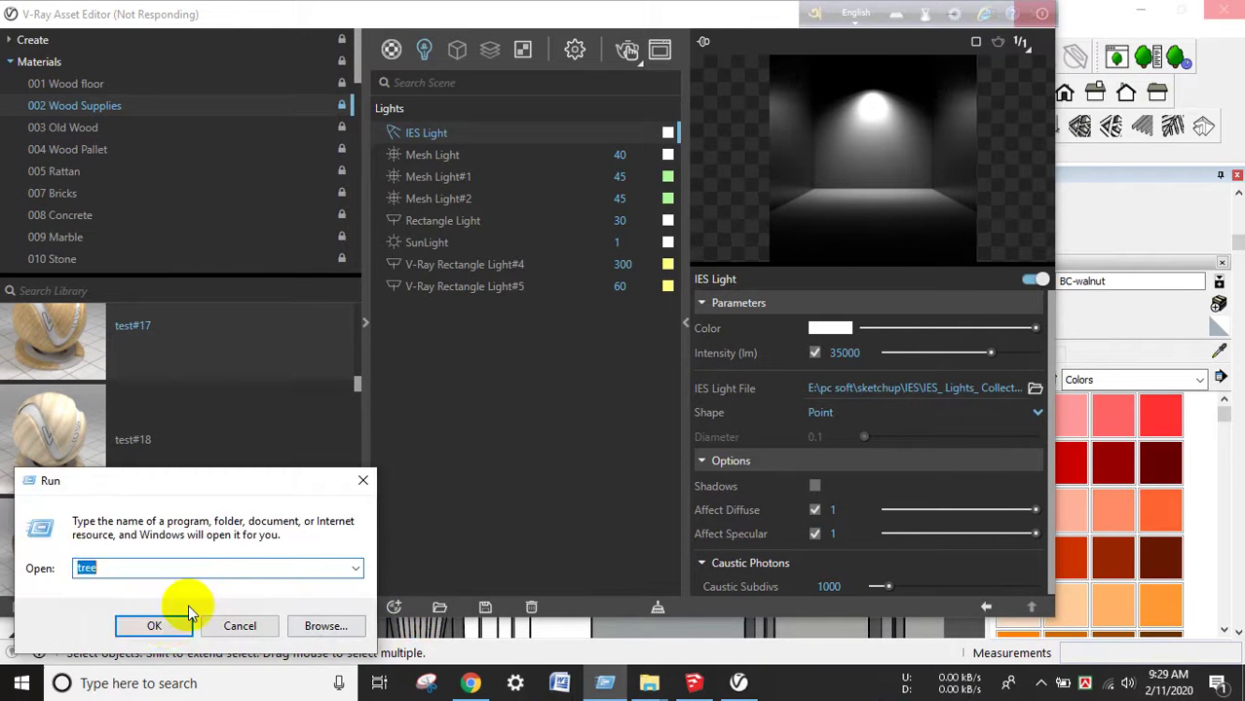
{"action": "left_click", "coordinate": [161, 626]}
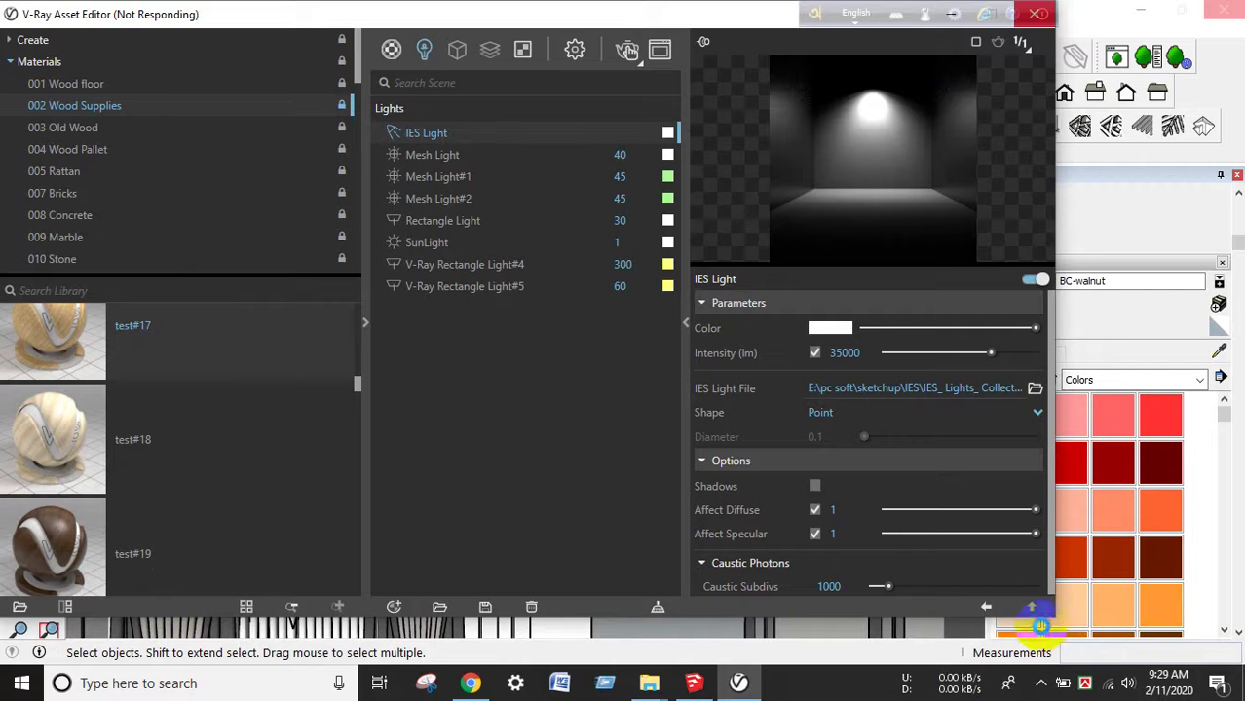
{"action": "left_click", "coordinate": [1040, 683]}
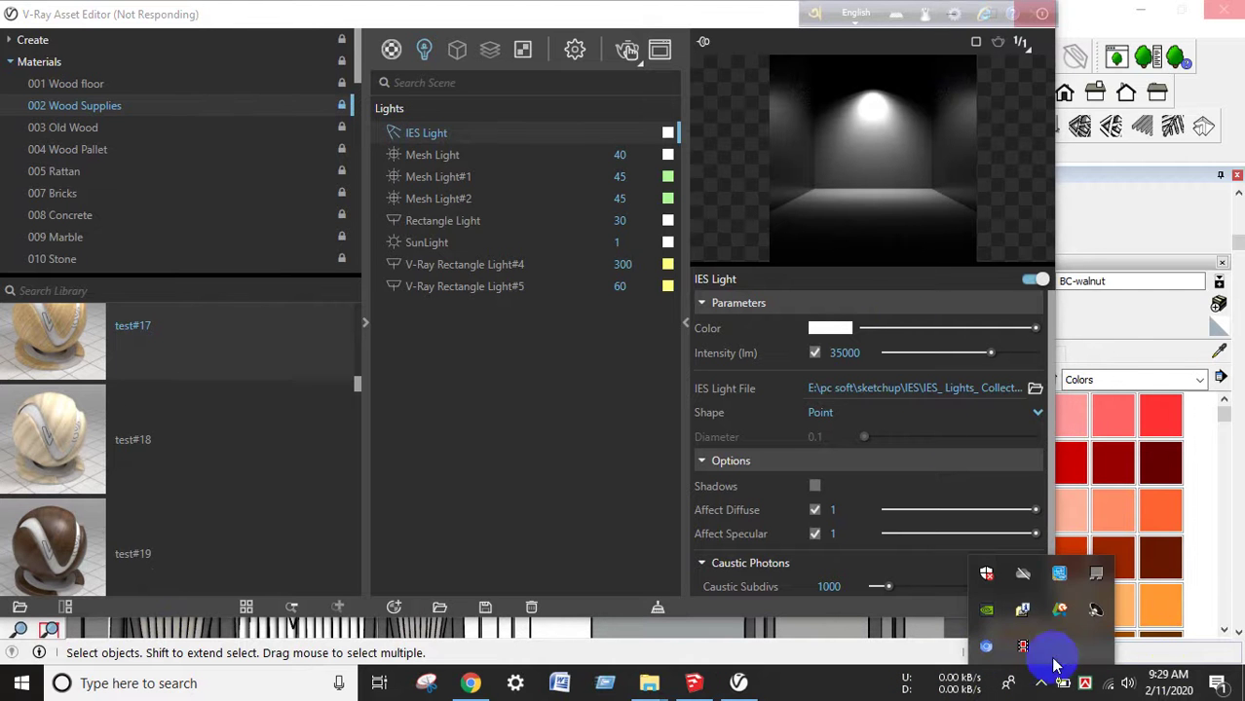
{"action": "left_click", "coordinate": [1031, 670]}
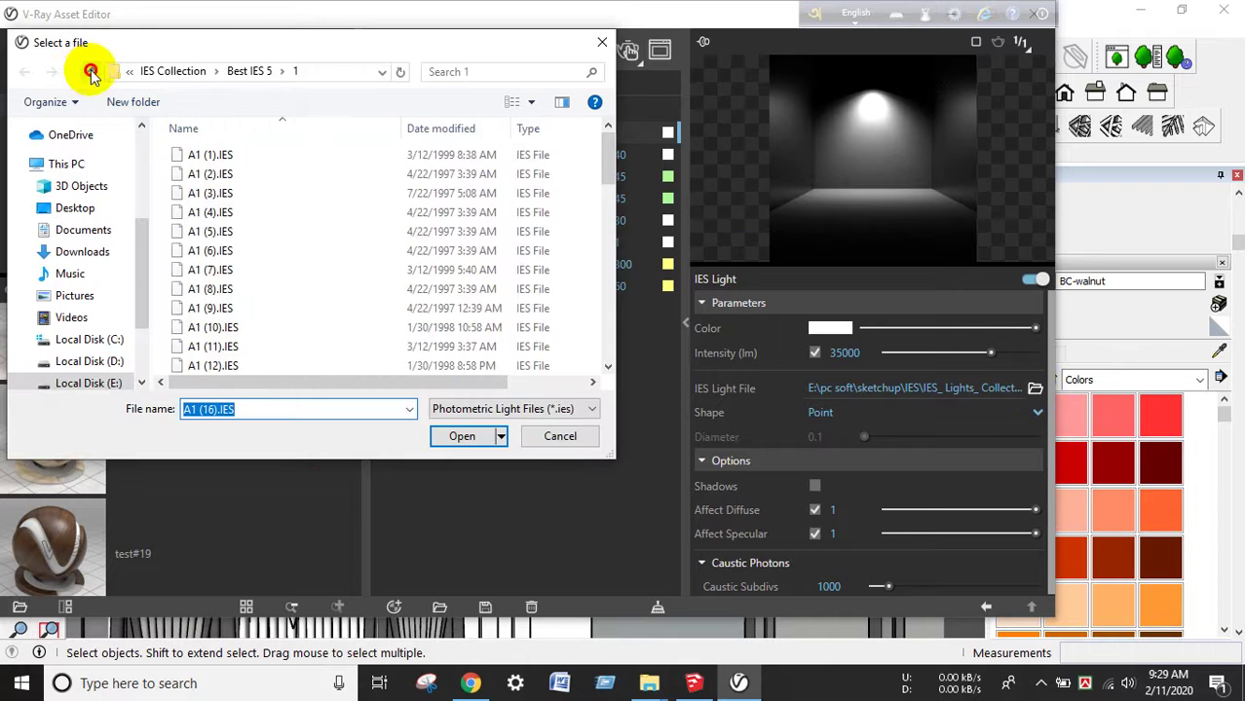
Browse to IES Collection > Best IES 6 > ies and load a profile onto the light
{"action": "left_click", "coordinate": [91, 71]}
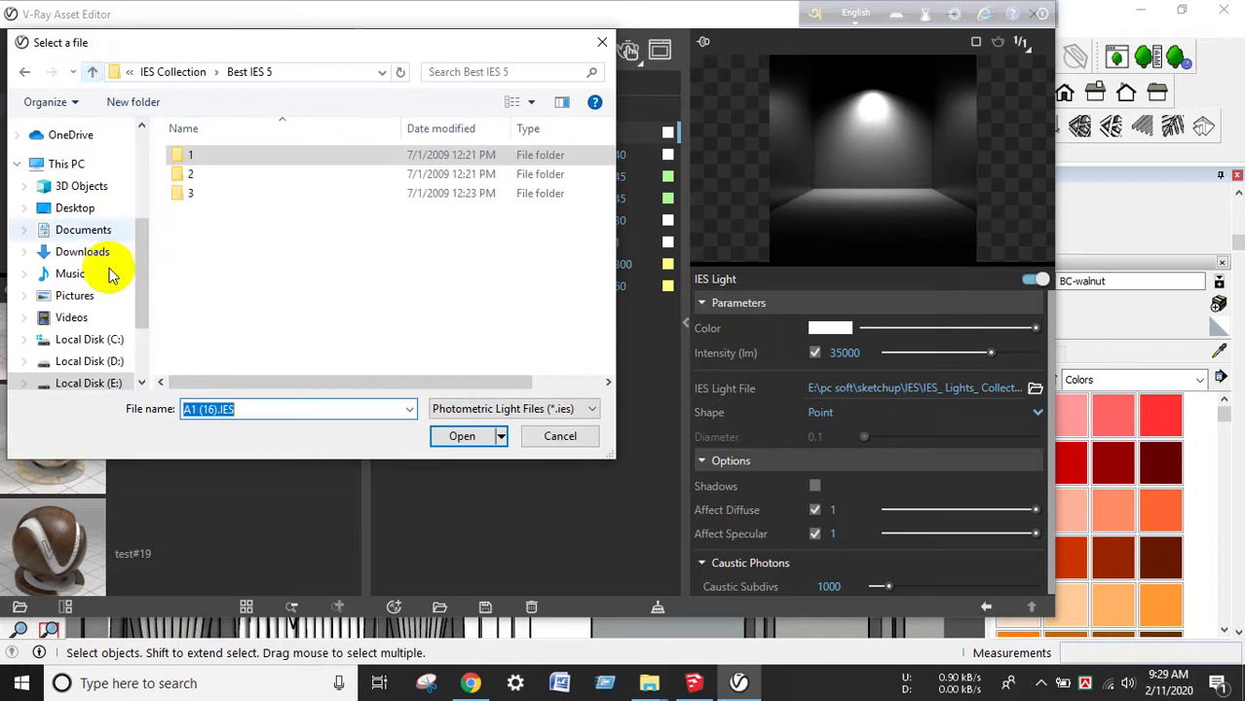
{"action": "left_click", "coordinate": [91, 71]}
{"action": "double_click", "coordinate": [224, 251]}
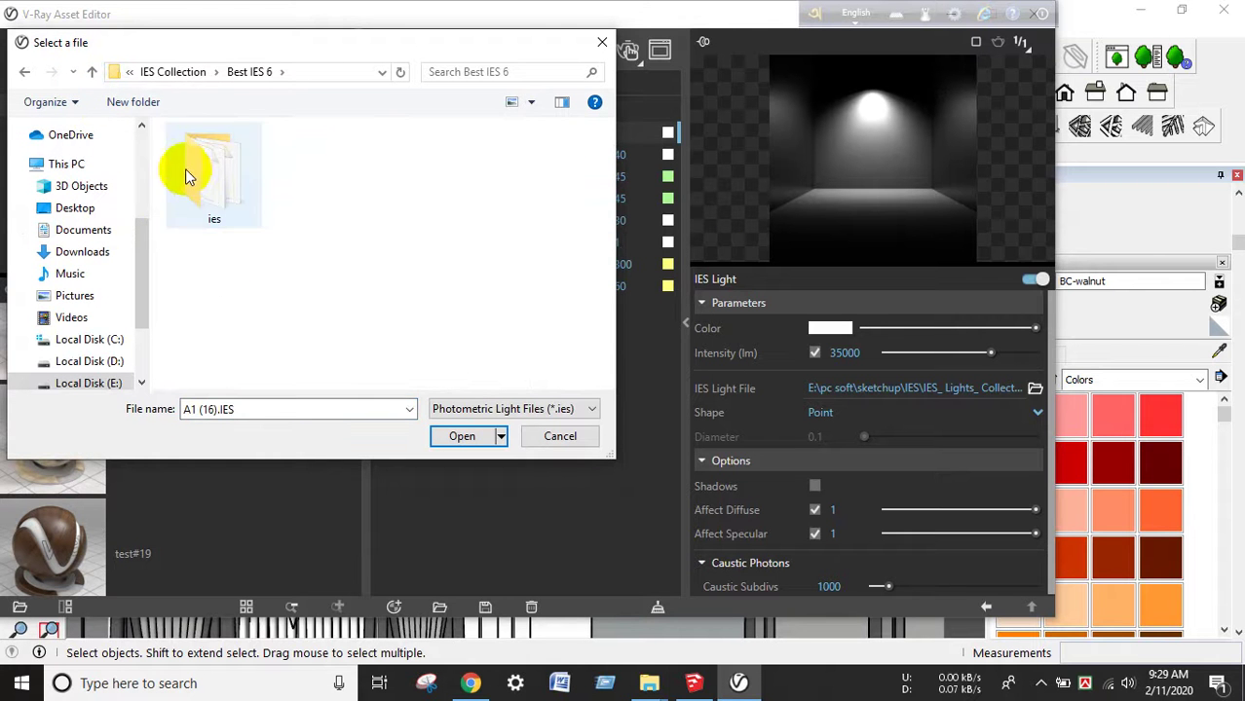
{"action": "double_click", "coordinate": [190, 176]}
{"action": "scroll", "coordinate": [224, 321], "scroll_direction": "down", "scroll_amount": 6}
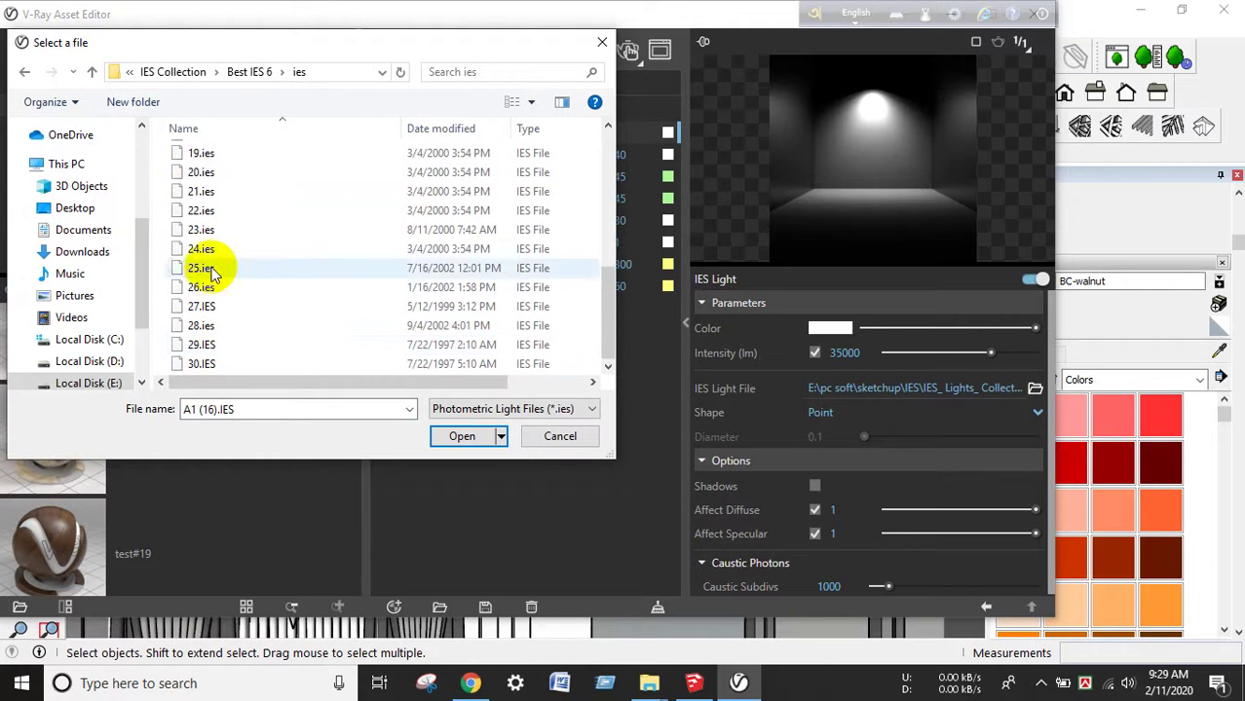
{"action": "left_click", "coordinate": [203, 249]}
{"action": "left_click", "coordinate": [462, 438]}
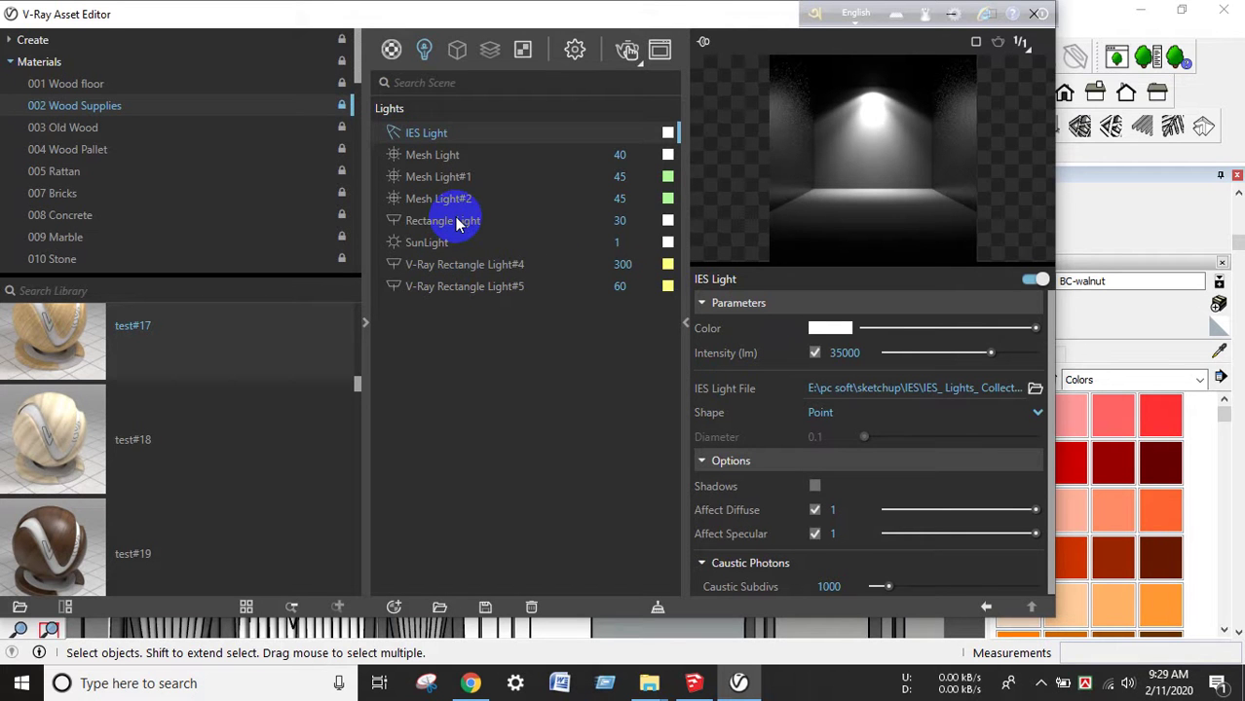
Raise the Rectangle Light's intensity from 30 to 45
{"action": "left_click", "coordinate": [456, 221]}
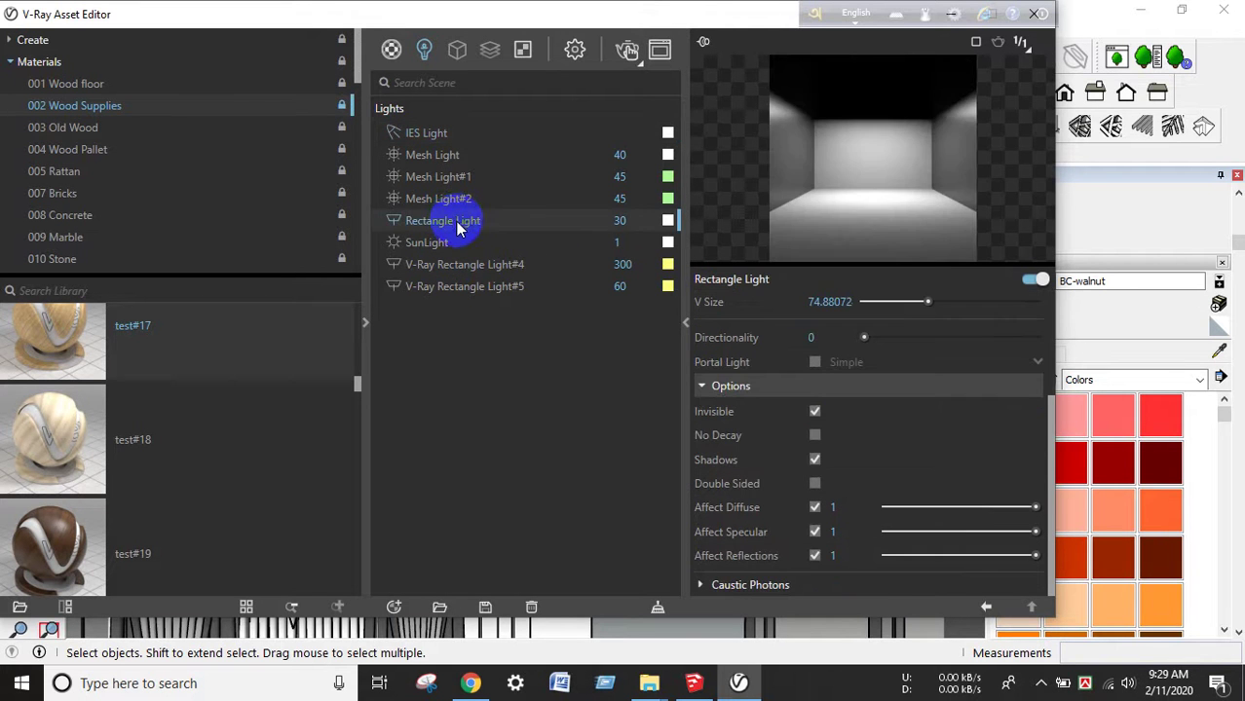
{"action": "double_click", "coordinate": [623, 221]}
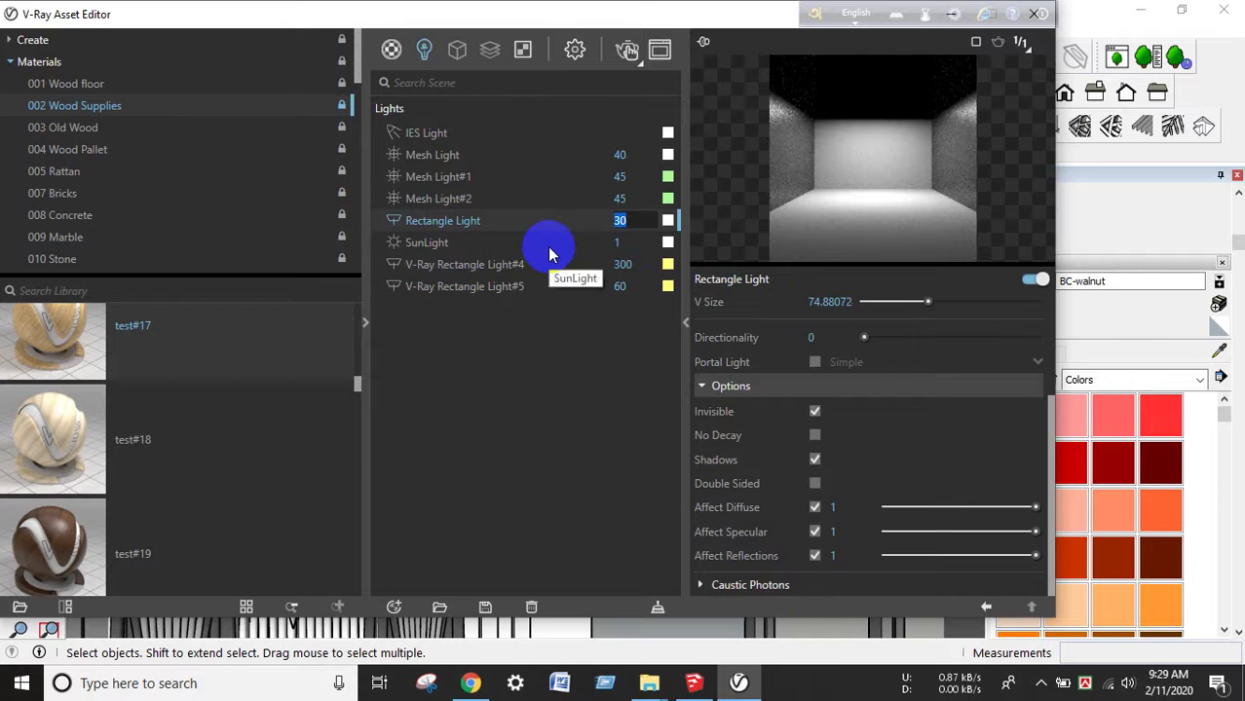
{"action": "type", "text": "45"}
{"action": "key", "text": "Return"}
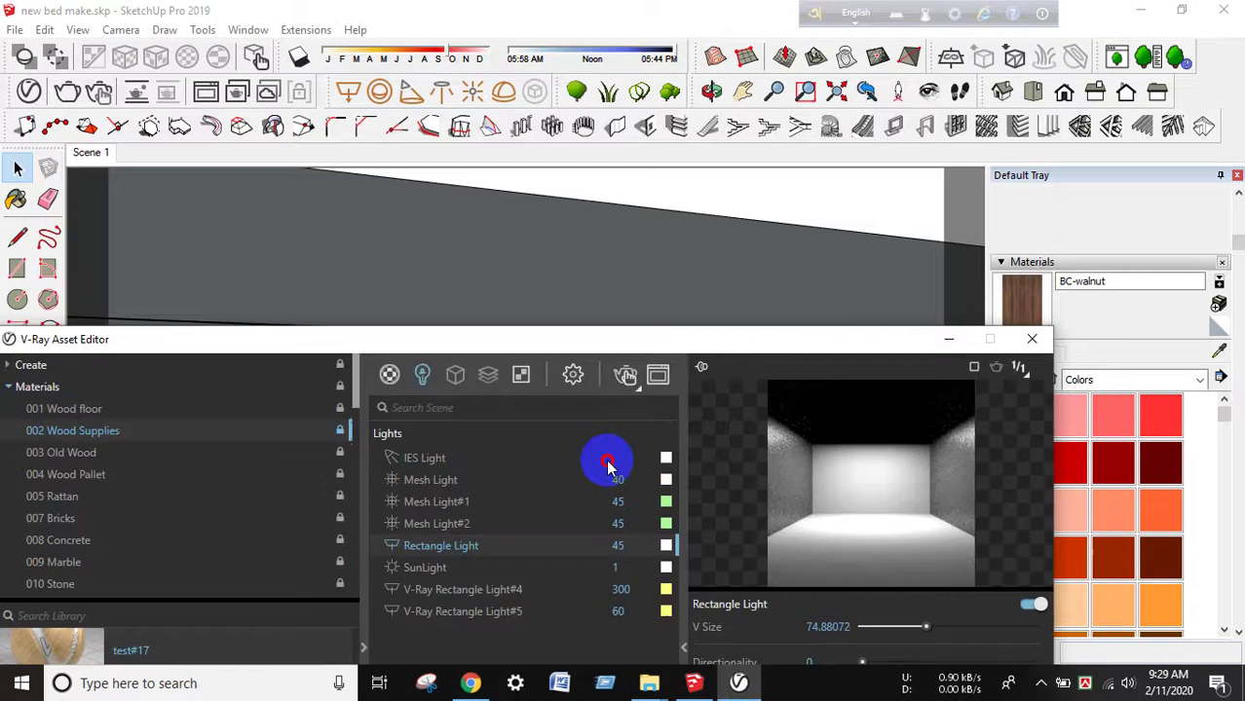
Move the light editor aside and return the model view to Scene 1
{"action": "left_click_drag", "start_coordinate": [592, 15], "coordinate": [614, 463]}
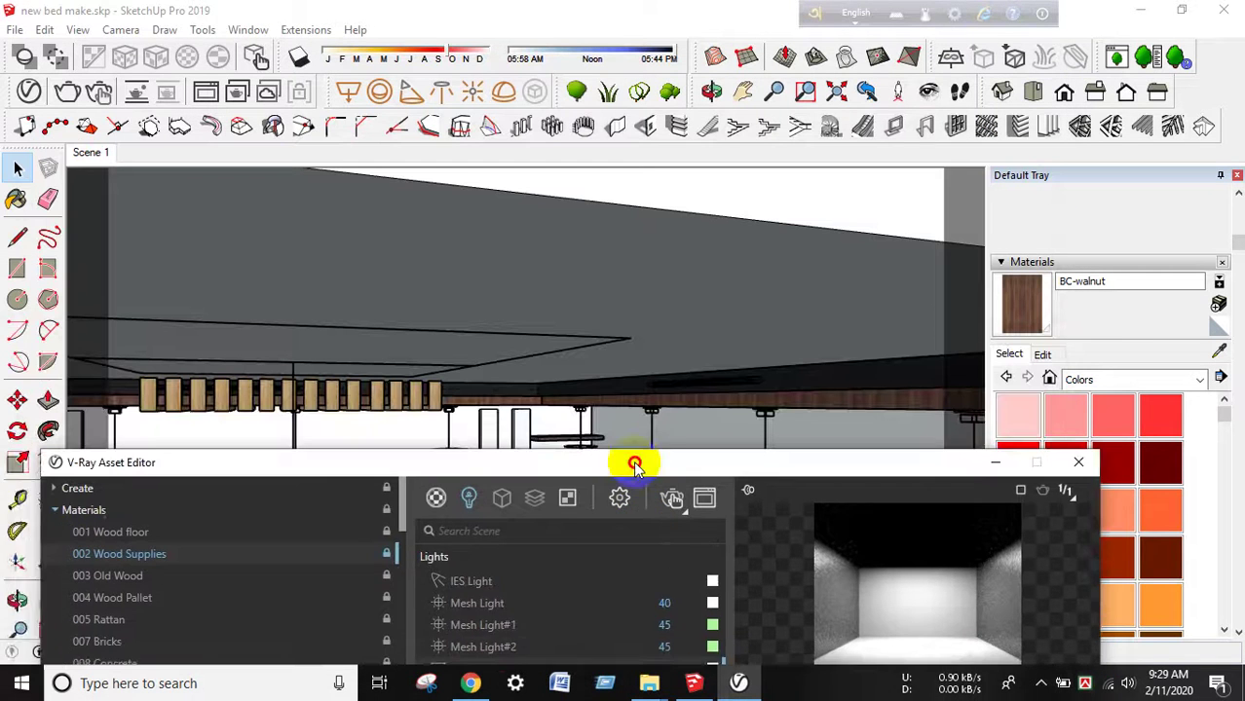
{"action": "left_click", "coordinate": [88, 153]}
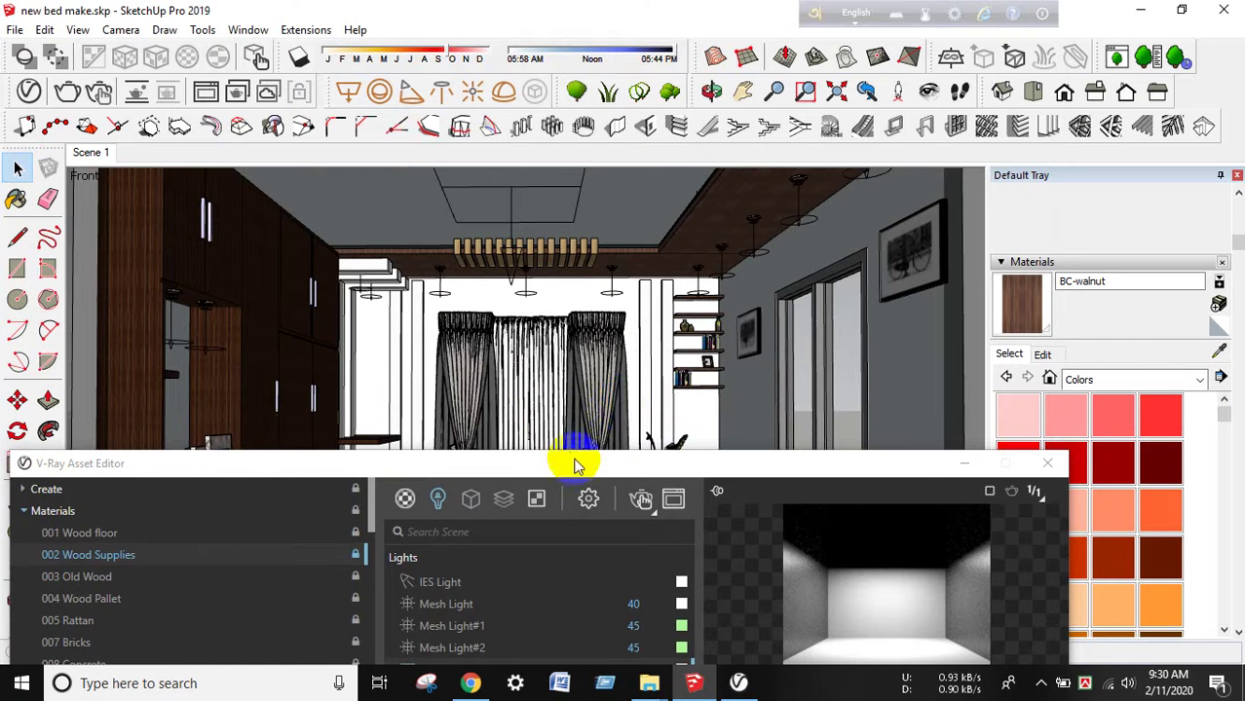
{"action": "mouse_move", "coordinate": [581, 472]}
{"action": "left_mouse_down"}
{"action": "mouse_move", "coordinate": [517, 256]}
{"action": "mouse_move", "coordinate": [611, 222]}
{"action": "left_mouse_up"}
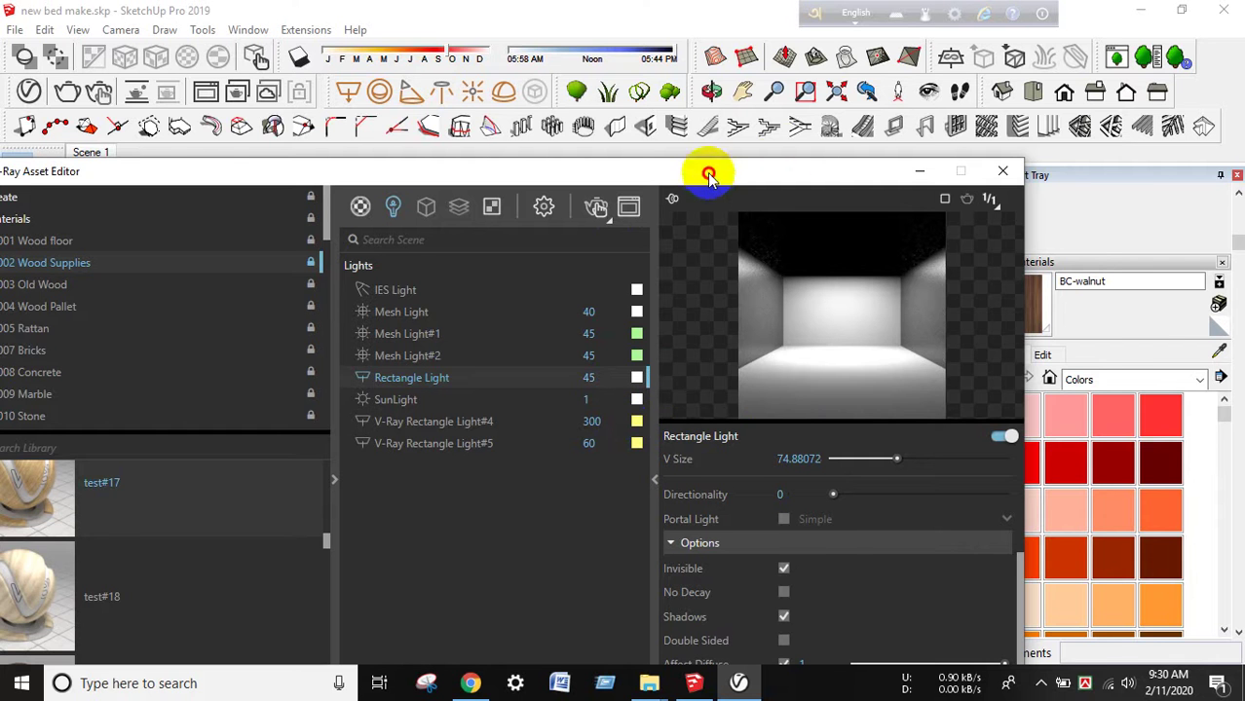
{"action": "left_click_drag", "start_coordinate": [708, 176], "coordinate": [780, 153]}
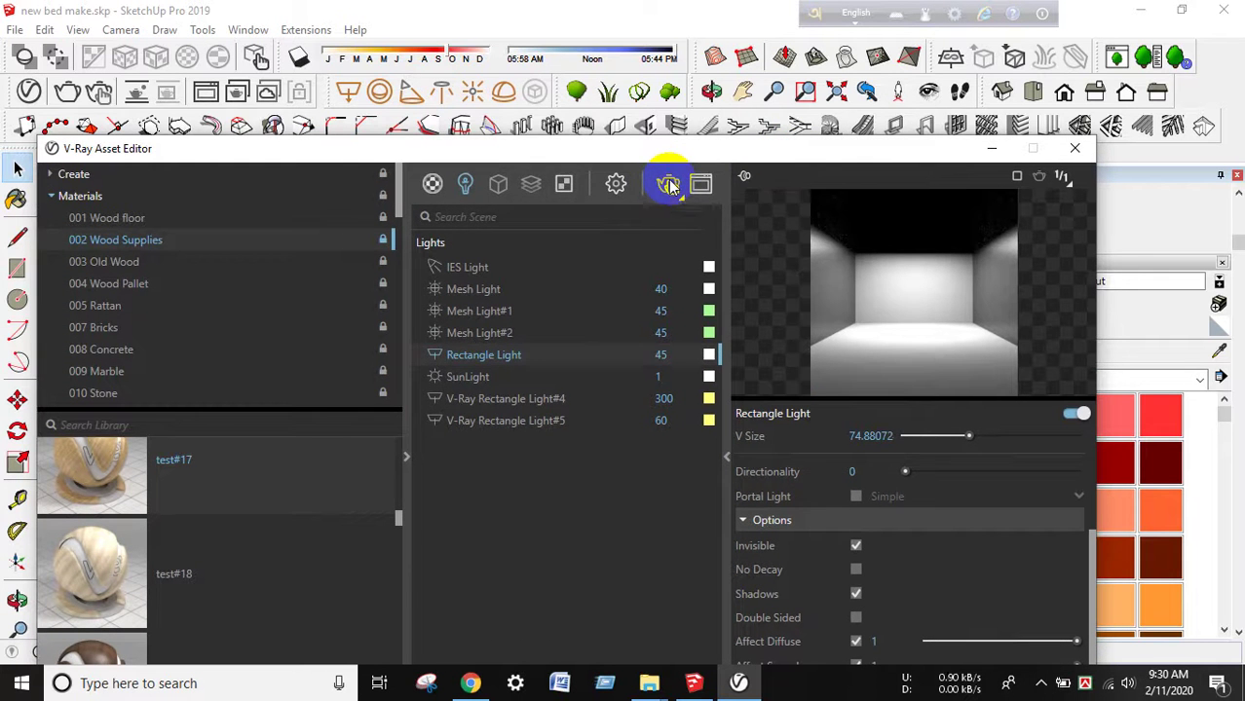
Start the V-Ray render and turn off Region render so the whole bedroom renders
{"action": "left_click", "coordinate": [669, 186]}
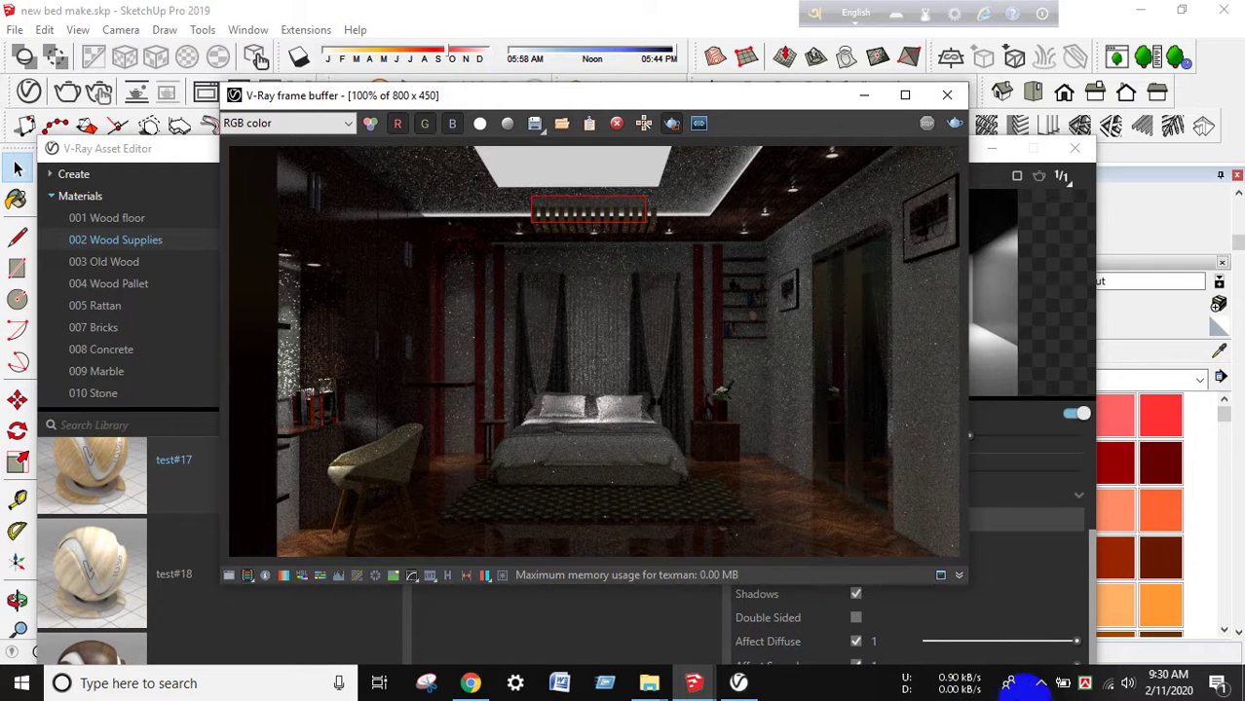
{"action": "left_click", "coordinate": [1041, 683]}
{"action": "left_click", "coordinate": [1024, 650]}
{"action": "left_click", "coordinate": [648, 481]}
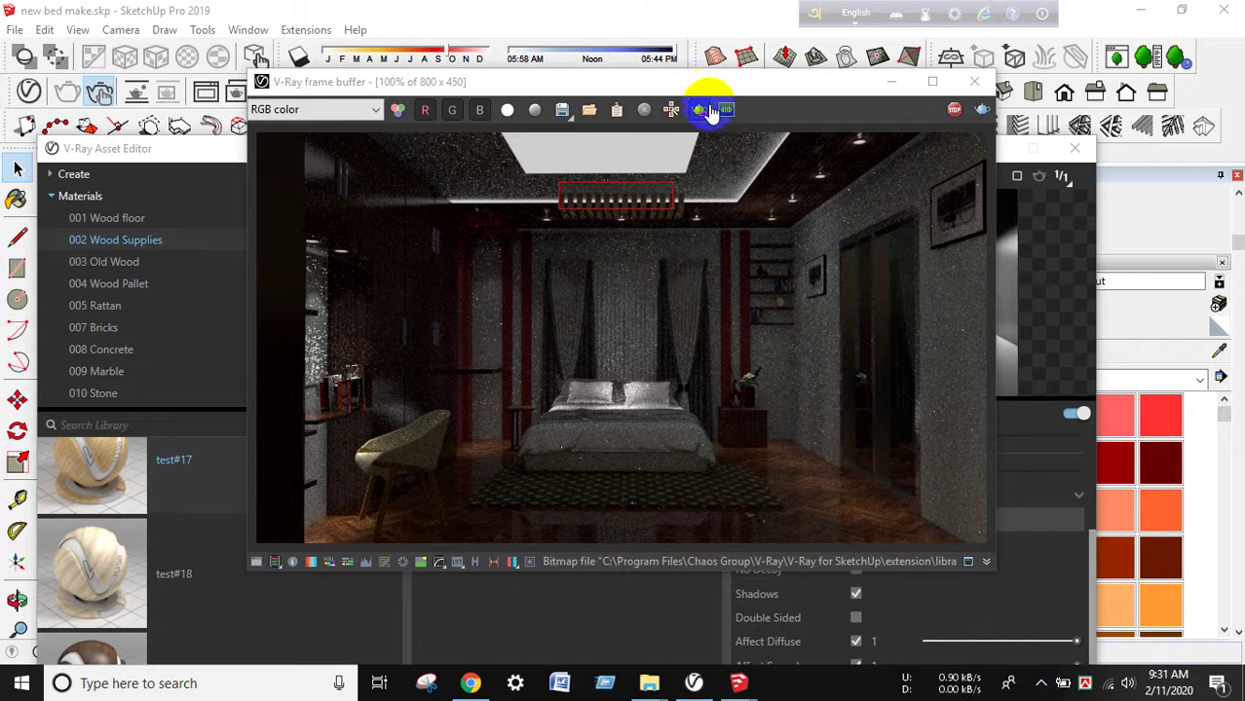
{"action": "left_click", "coordinate": [643, 419]}
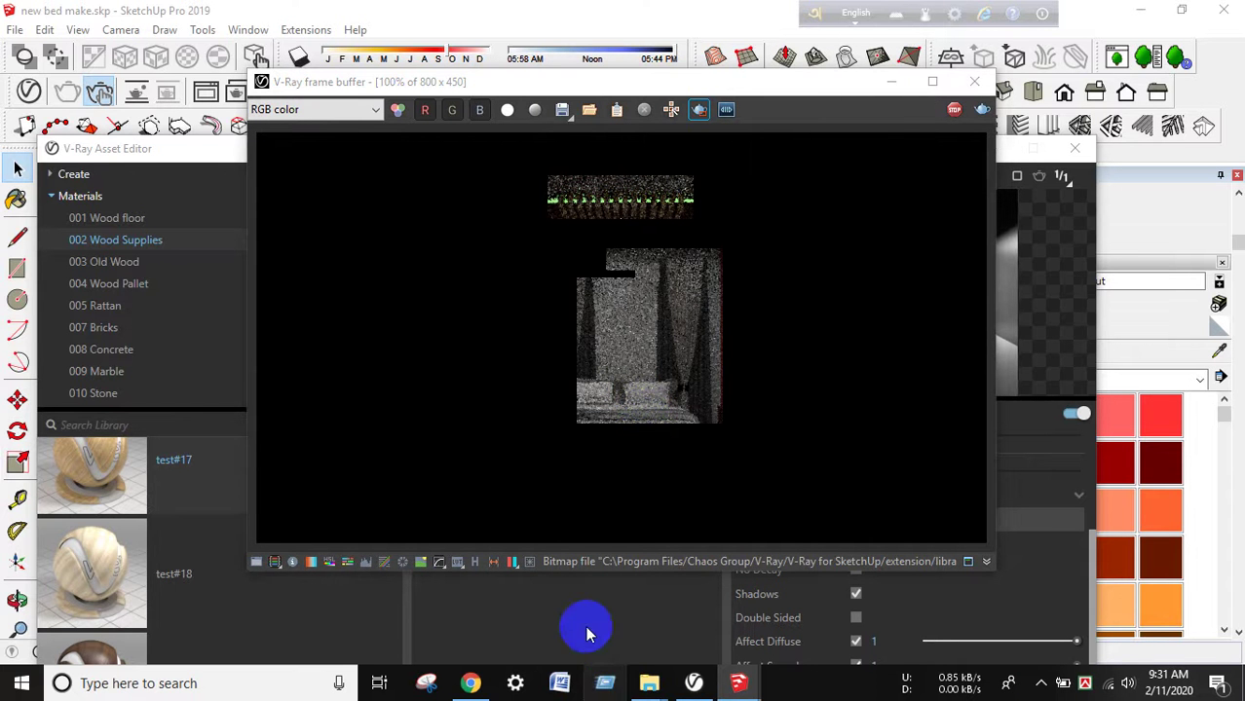
Move the V-Ray frame buffer to the left to uncover the light settings
{"action": "key", "text": "super+r"}
{"action": "left_click", "coordinate": [155, 627]}
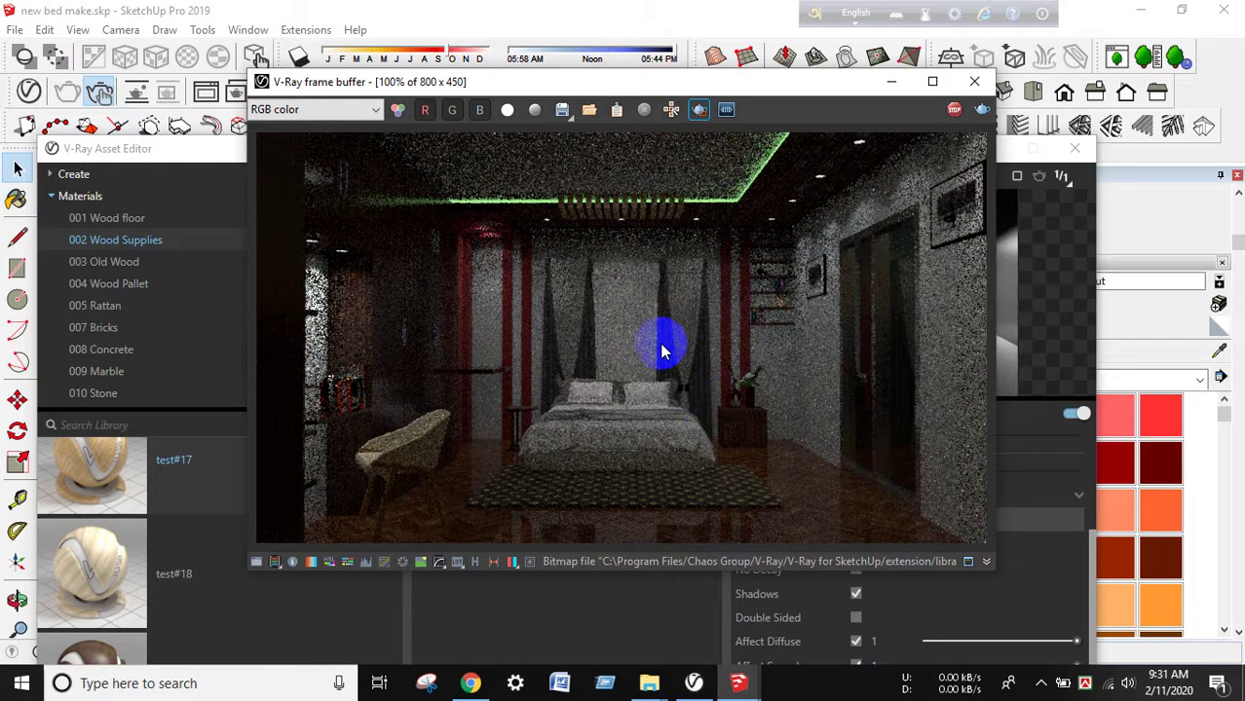
{"action": "left_click_drag", "start_coordinate": [686, 90], "coordinate": [397, 103]}
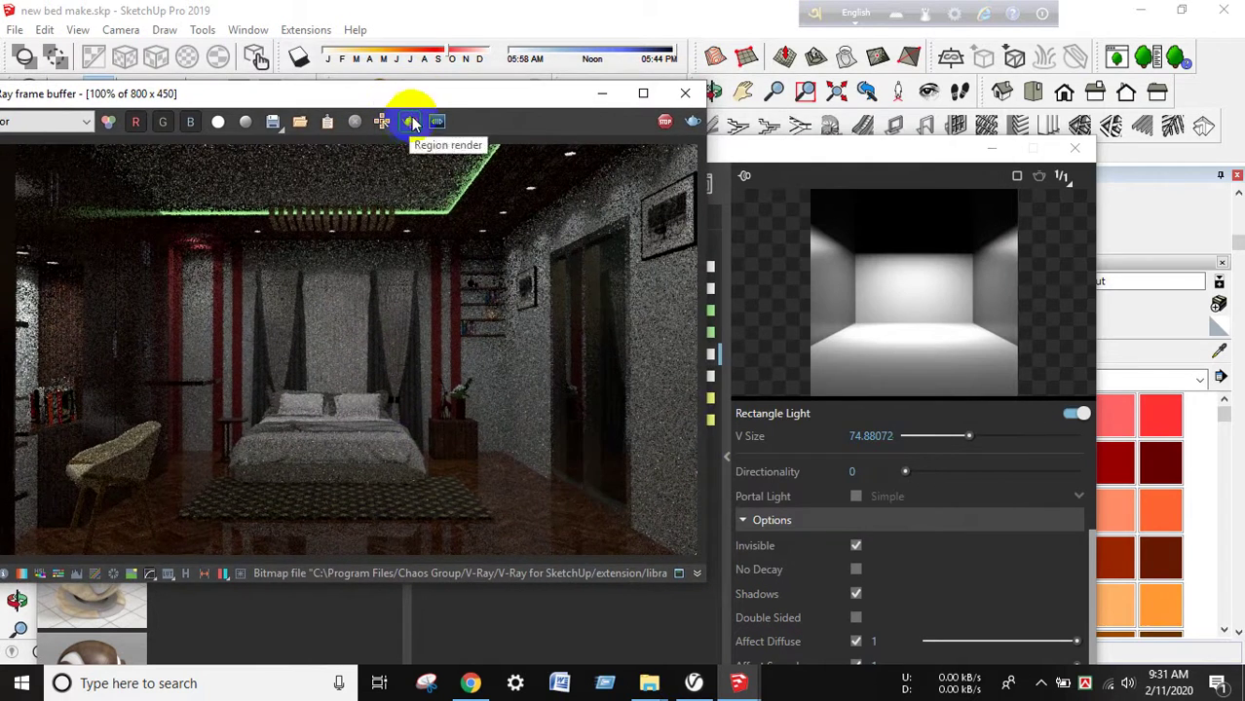
{"action": "mouse_move", "coordinate": [409, 93]}
{"action": "left_mouse_down"}
{"action": "mouse_move", "coordinate": [264, 55]}
{"action": "mouse_move", "coordinate": [421, 54]}
{"action": "left_mouse_up"}
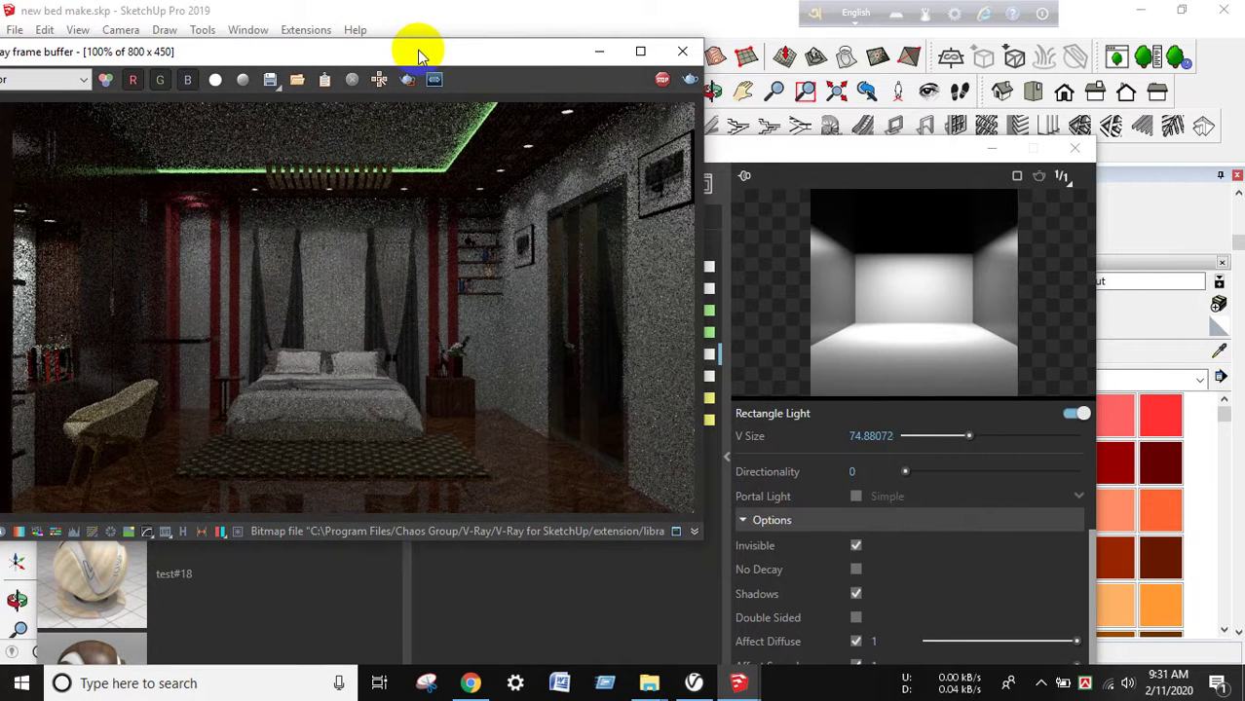
Shift the Asset Editor down and the frame buffer aside to uncover the model
{"action": "left_click", "coordinate": [785, 159]}
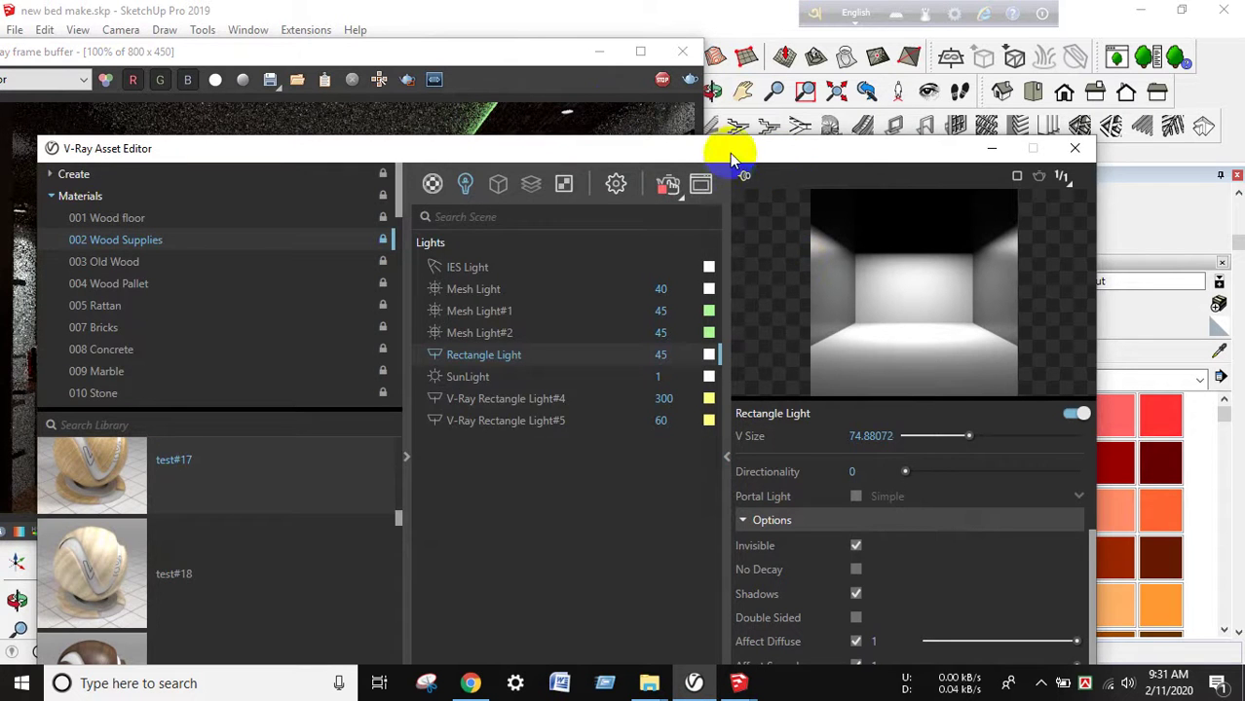
{"action": "left_click_drag", "start_coordinate": [729, 153], "coordinate": [730, 210]}
{"action": "double_click", "coordinate": [661, 412]}
{"action": "type", "text": "80"}
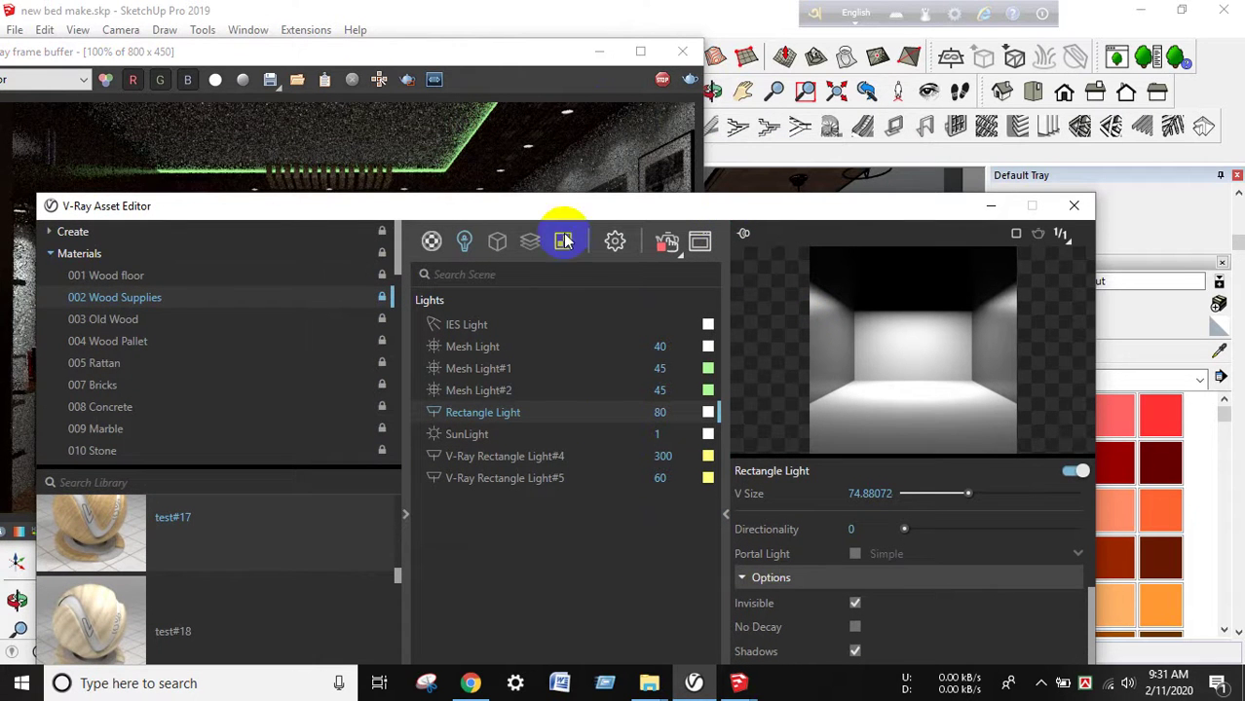
{"action": "left_click_drag", "start_coordinate": [563, 207], "coordinate": [592, 479]}
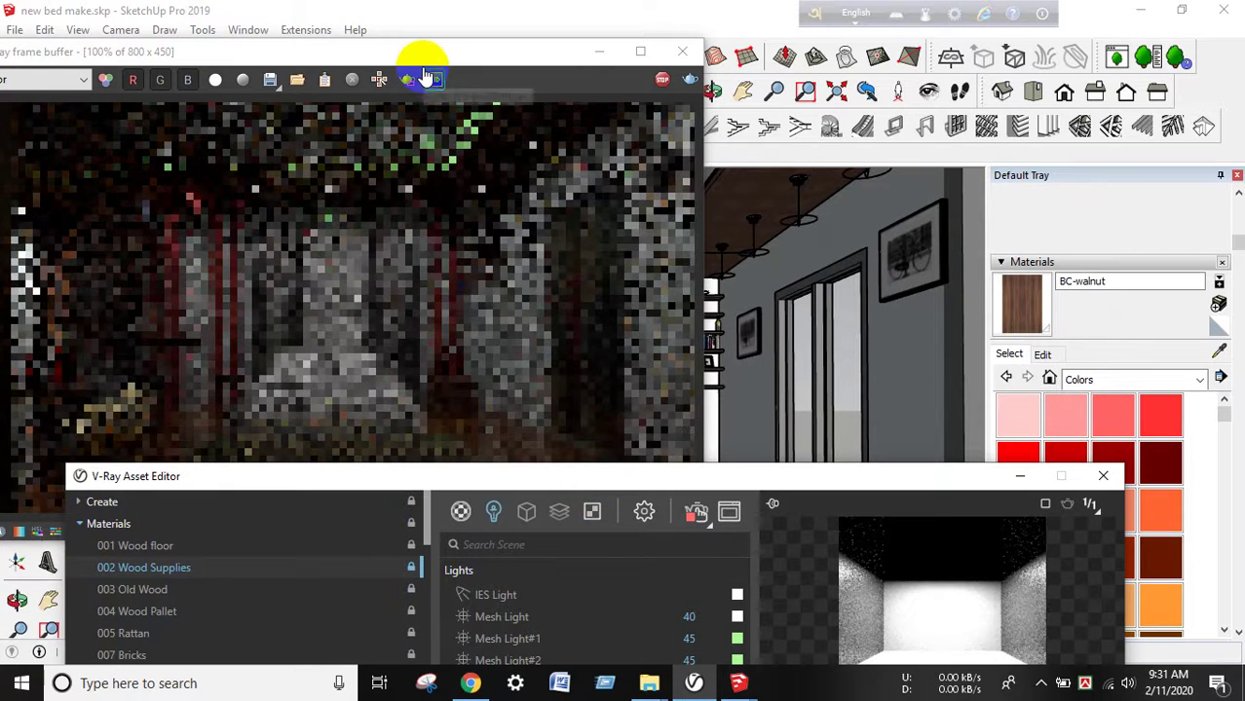
{"action": "mouse_move", "coordinate": [578, 489]}
{"action": "left_mouse_down"}
{"action": "mouse_move", "coordinate": [661, 475]}
{"action": "mouse_move", "coordinate": [654, 496]}
{"action": "left_mouse_up"}
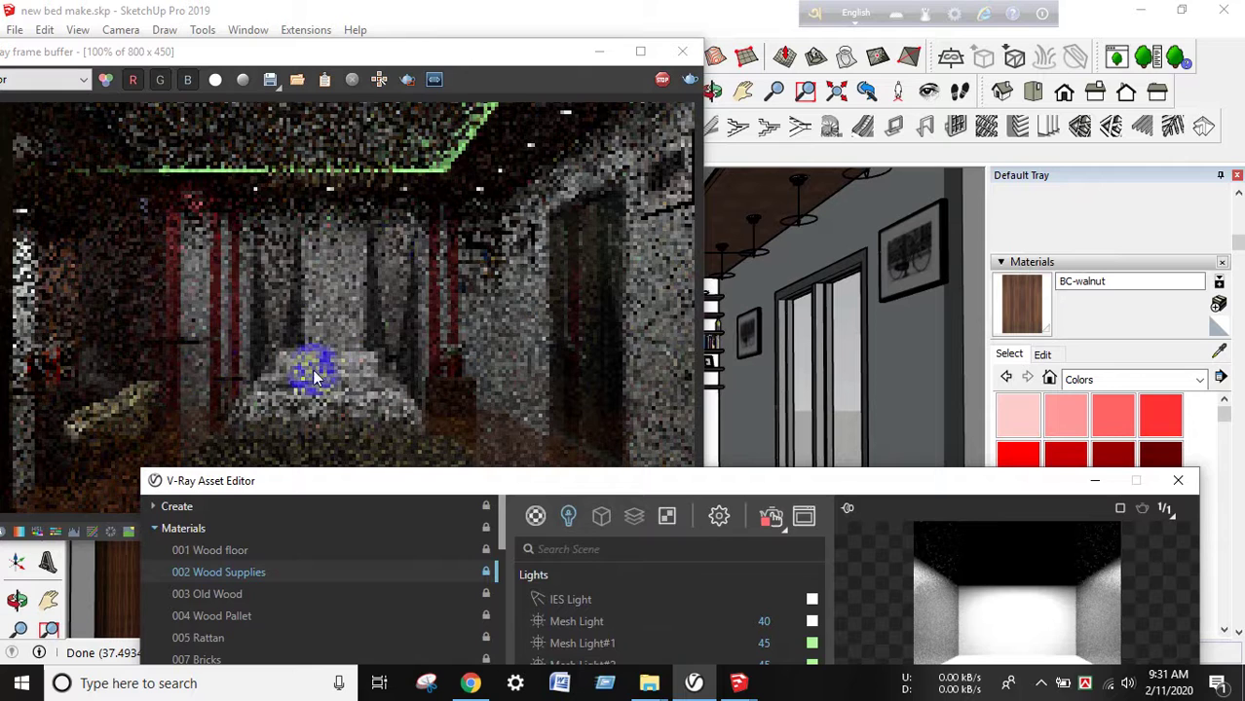
{"action": "left_click_drag", "start_coordinate": [672, 492], "coordinate": [682, 580]}
{"action": "left_click_drag", "start_coordinate": [457, 61], "coordinate": [120, 186]}
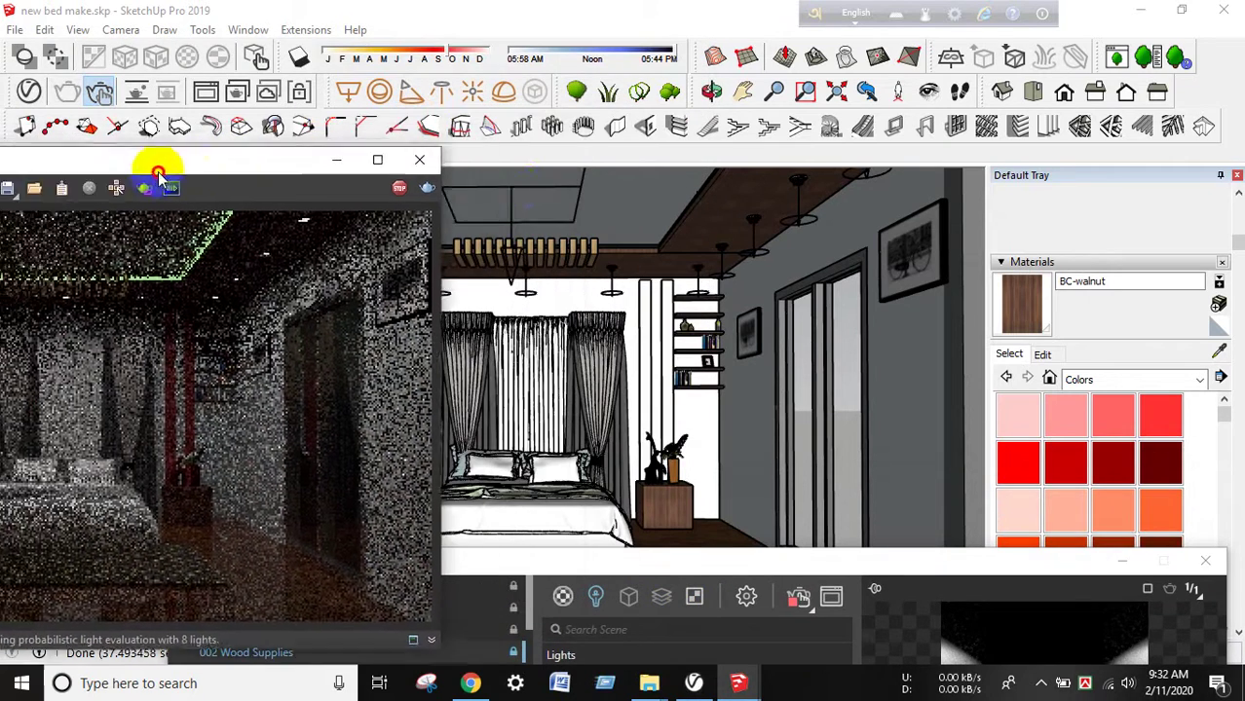
Move the ceiling light group lower so it sits in front of the curtains
{"action": "left_click", "coordinate": [514, 196]}
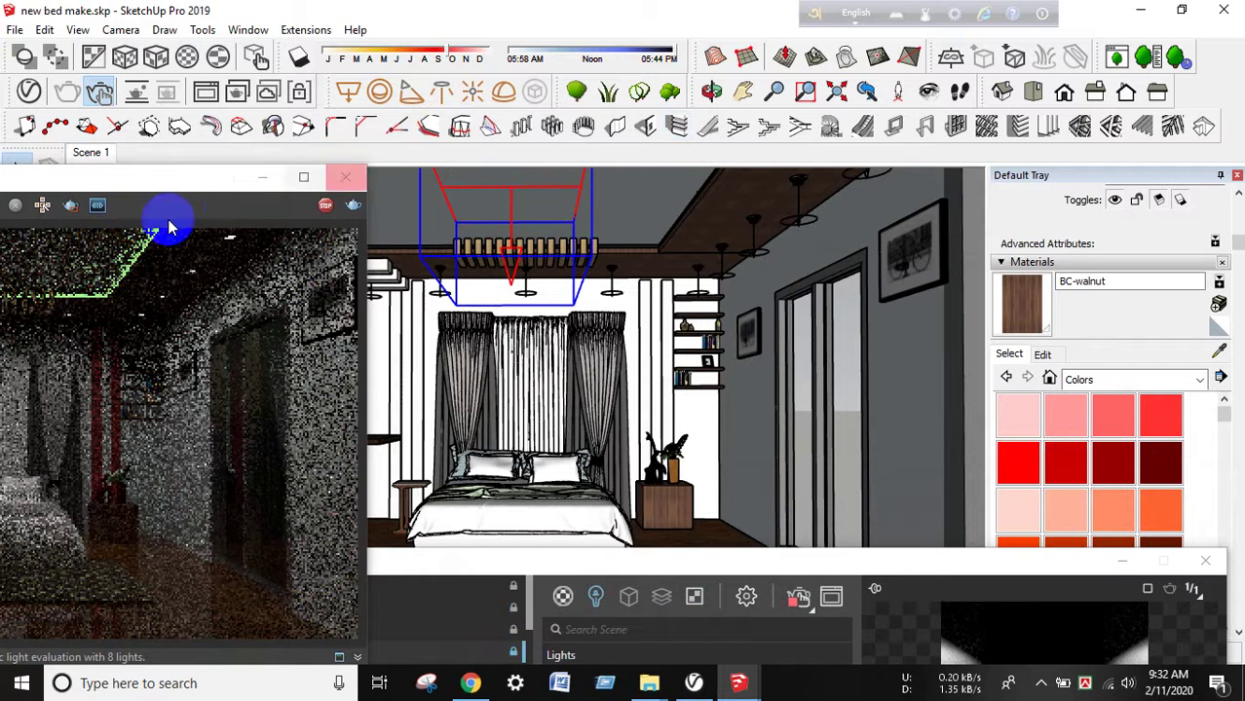
{"action": "mouse_move", "coordinate": [180, 208]}
{"action": "left_mouse_down"}
{"action": "mouse_move", "coordinate": [281, 310]}
{"action": "mouse_move", "coordinate": [665, 560]}
{"action": "left_mouse_up"}
{"action": "left_click", "coordinate": [18, 399]}
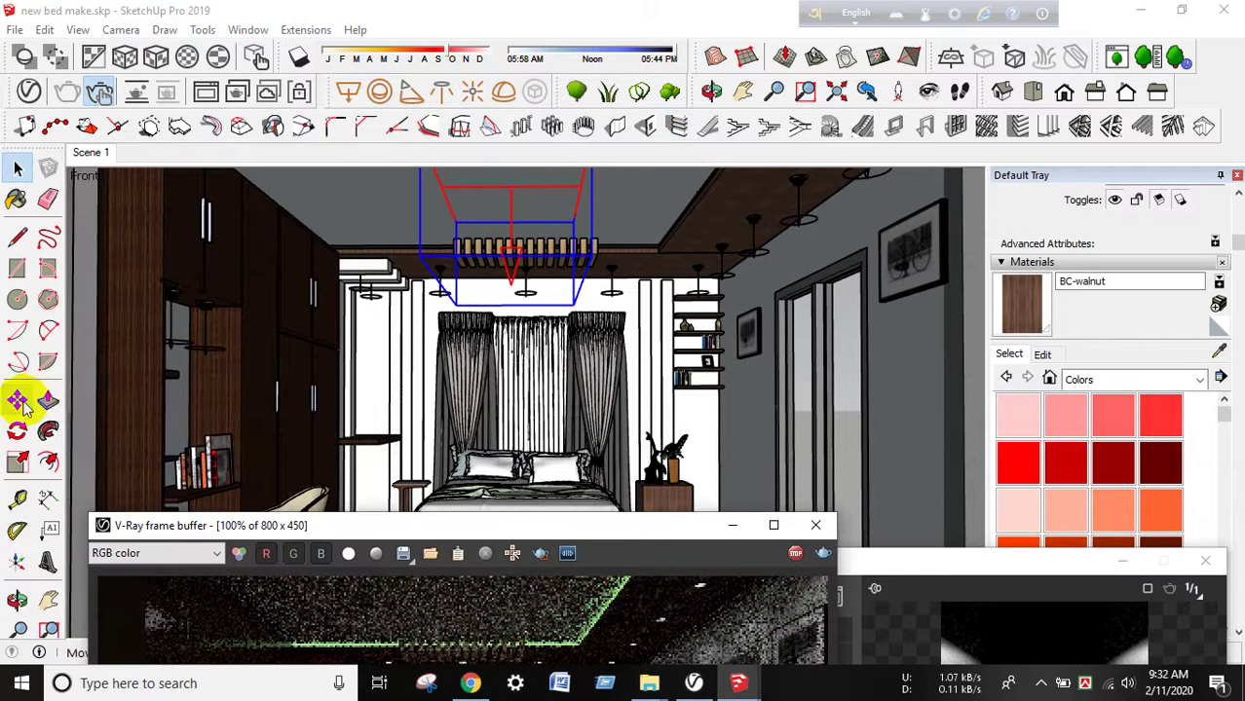
{"action": "left_click", "coordinate": [857, 279]}
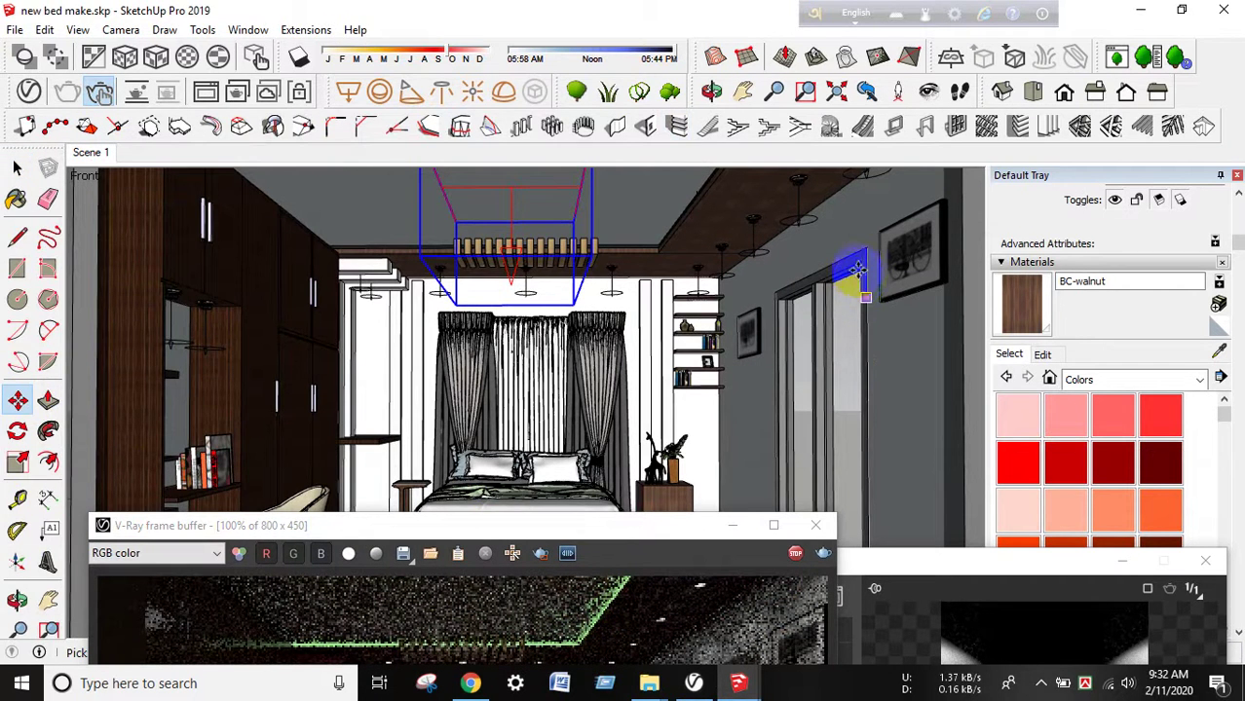
{"action": "mouse_move", "coordinate": [857, 297]}
{"action": "left_mouse_down"}
{"action": "mouse_move", "coordinate": [865, 378]}
{"action": "mouse_move", "coordinate": [444, 226]}
{"action": "left_mouse_up"}
Bring the render window and Asset Editor lights list back over the model
{"action": "left_click_drag", "start_coordinate": [474, 533], "coordinate": [394, 143]}
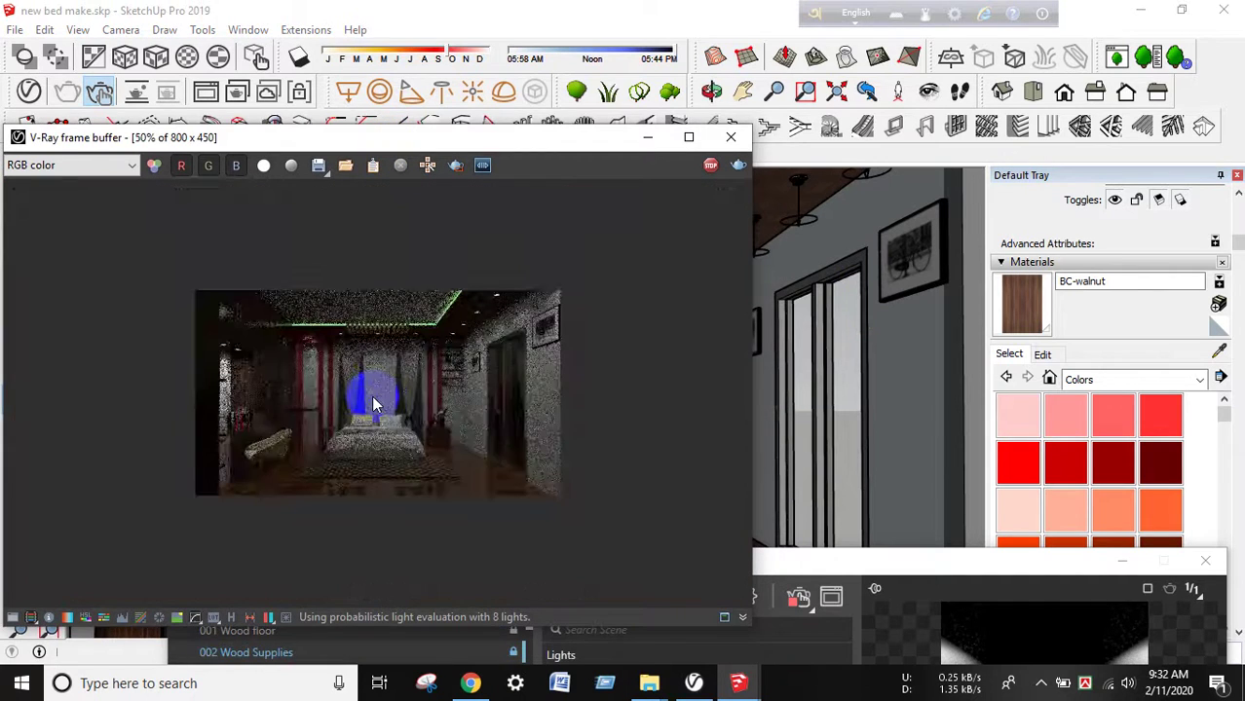
{"action": "left_click_drag", "start_coordinate": [972, 563], "coordinate": [924, 358]}
{"action": "left_click_drag", "start_coordinate": [459, 130], "coordinate": [409, 29]}
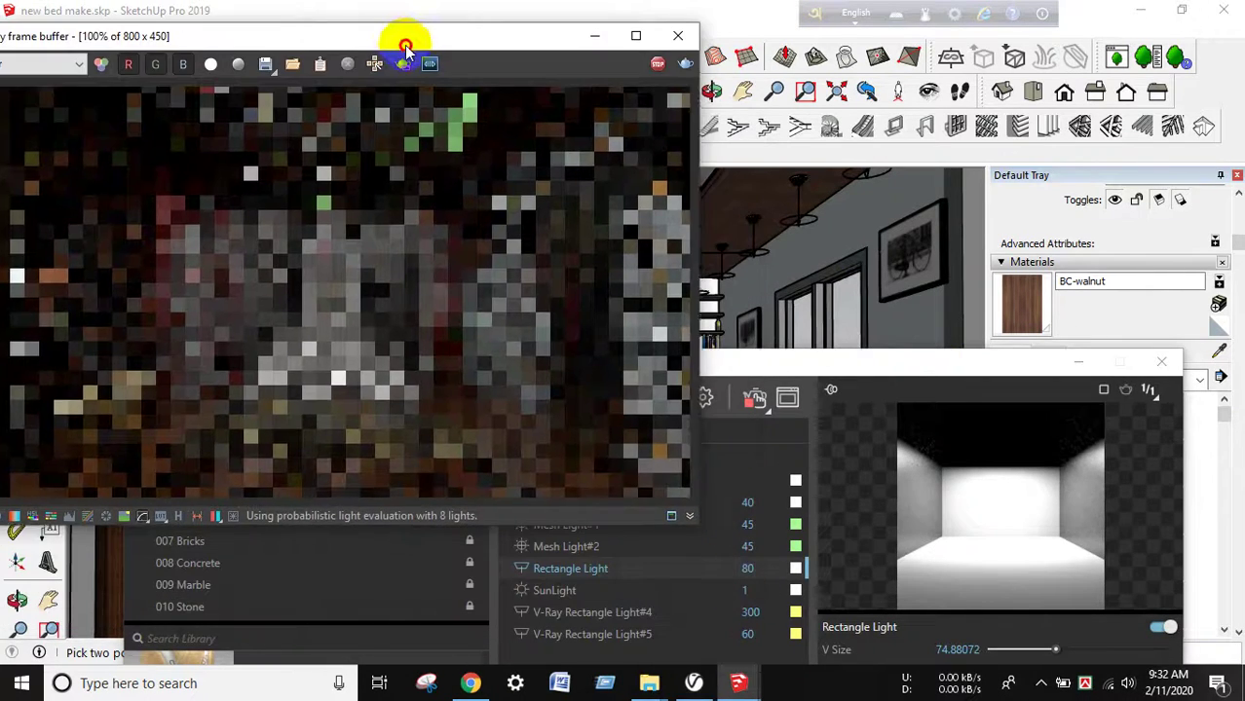
Set the Rectangle Light's intensity to 200
{"action": "left_click_drag", "start_coordinate": [848, 363], "coordinate": [856, 334]}
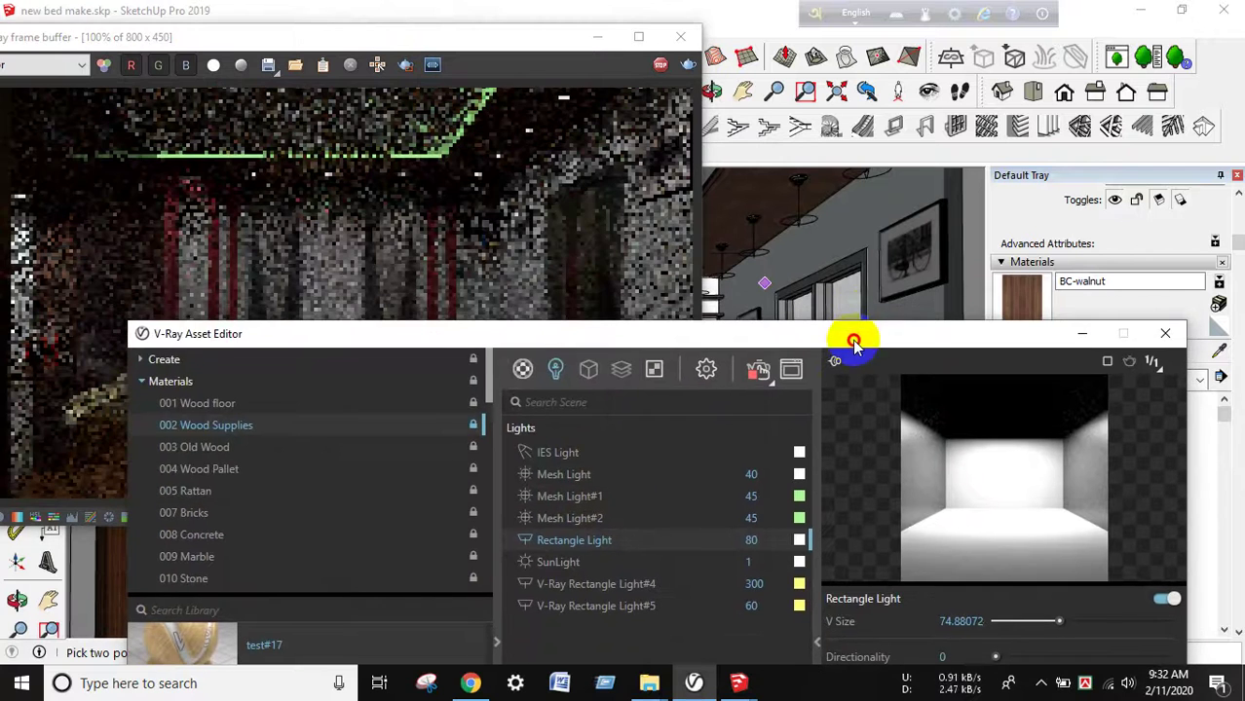
{"action": "mouse_move", "coordinate": [596, 333]}
{"action": "left_mouse_down"}
{"action": "mouse_move", "coordinate": [592, 436]}
{"action": "mouse_move", "coordinate": [585, 194]}
{"action": "left_mouse_up"}
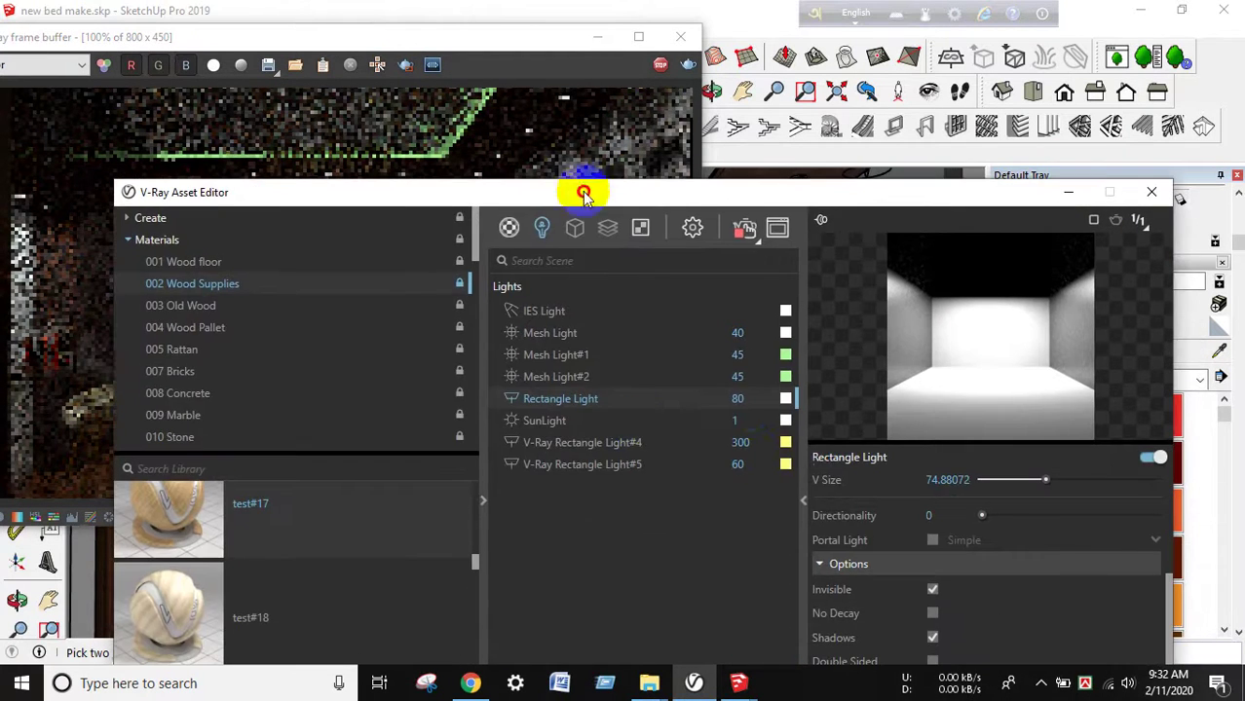
{"action": "type", "text": "2"}
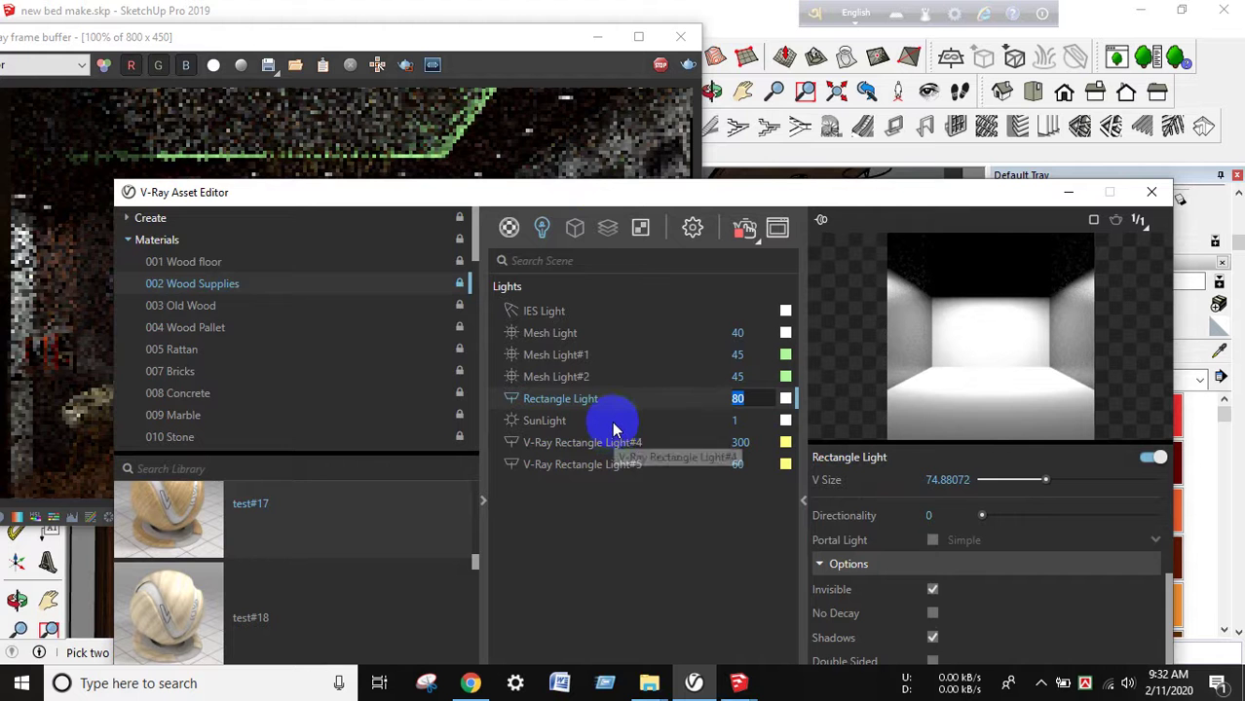
{"action": "type", "text": "00"}
{"action": "key", "text": "Return"}
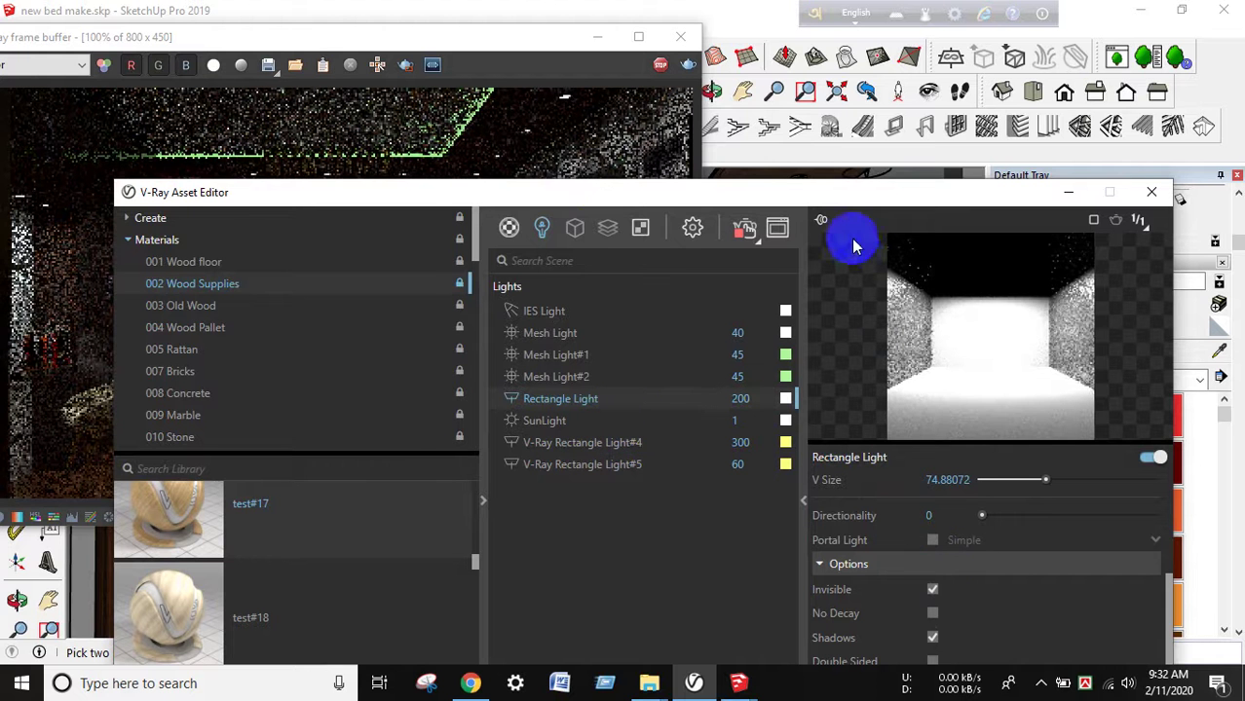
Turn on No Decay and Double Sided for the Rectangle Light
{"action": "left_click_drag", "start_coordinate": [858, 205], "coordinate": [756, 135]}
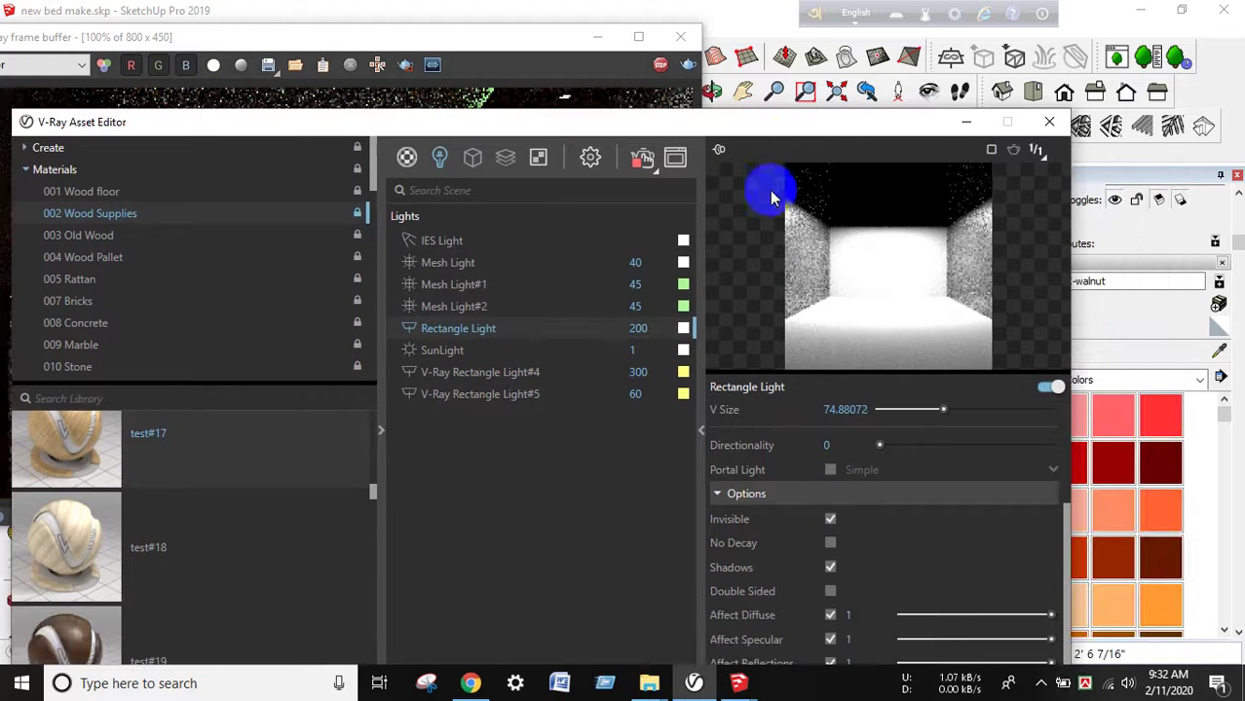
{"action": "left_click", "coordinate": [830, 544]}
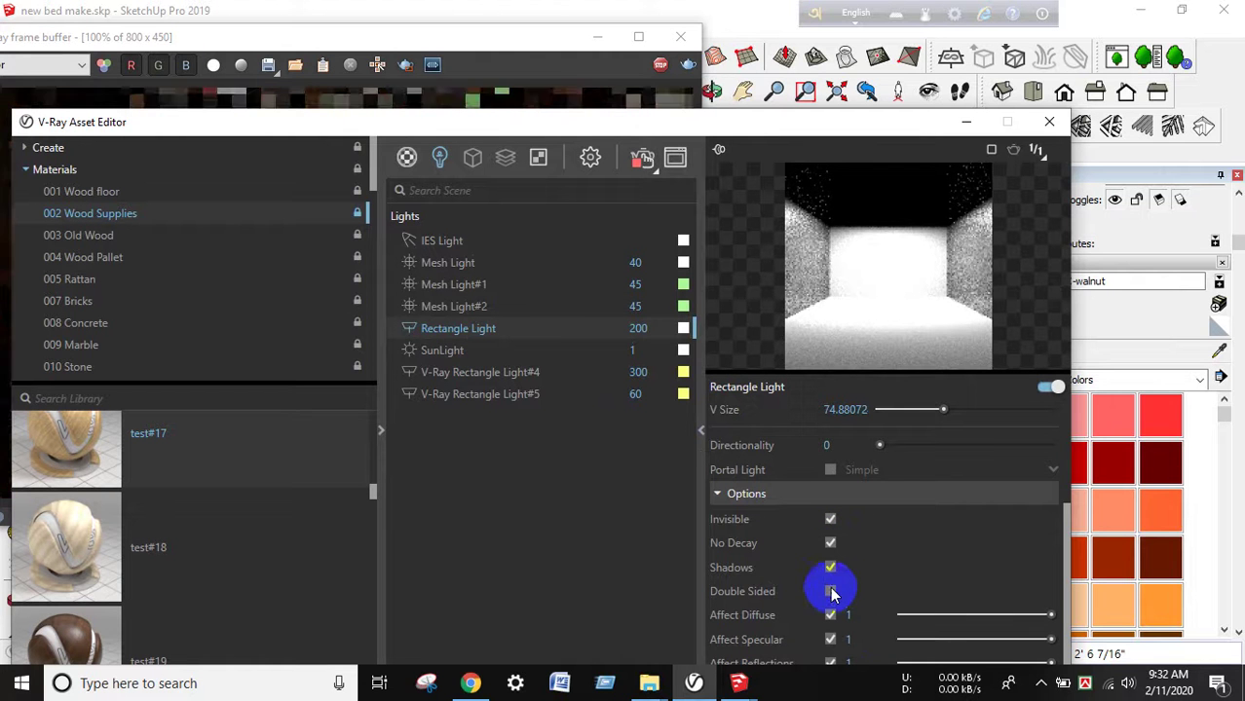
{"action": "left_click_drag", "start_coordinate": [805, 123], "coordinate": [800, 70]}
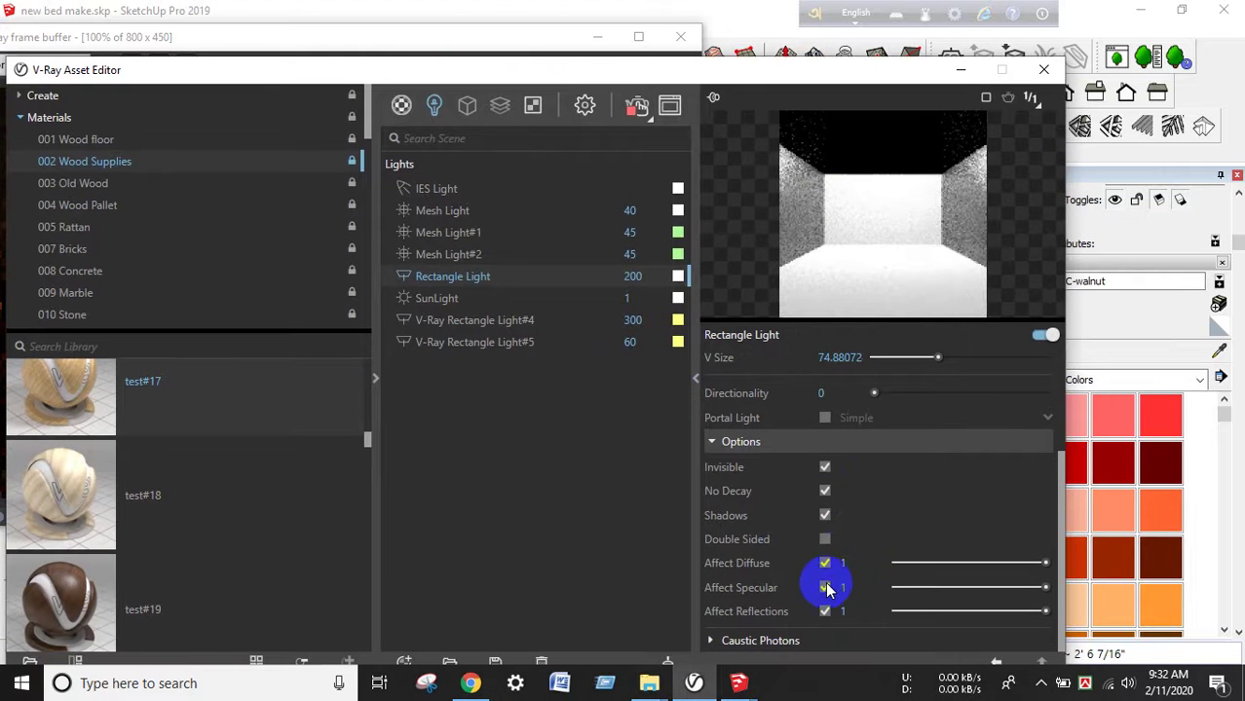
{"action": "left_click", "coordinate": [825, 540]}
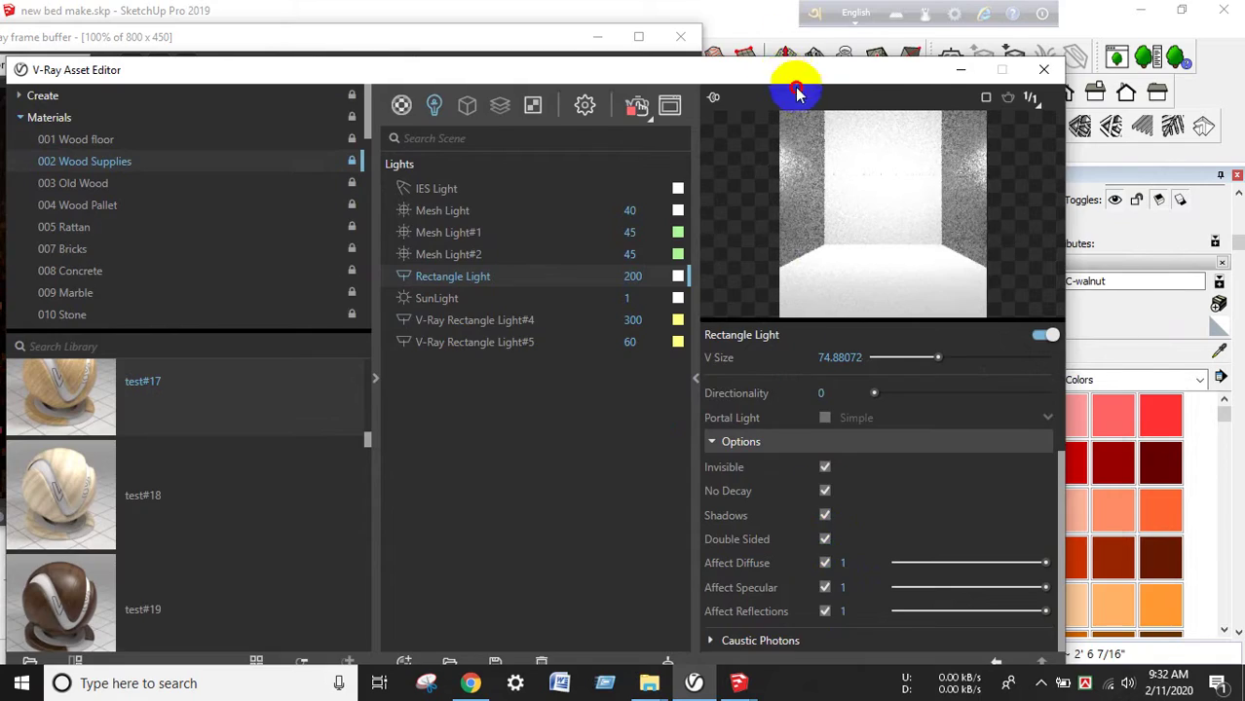
{"action": "left_click_drag", "start_coordinate": [797, 92], "coordinate": [916, 559]}
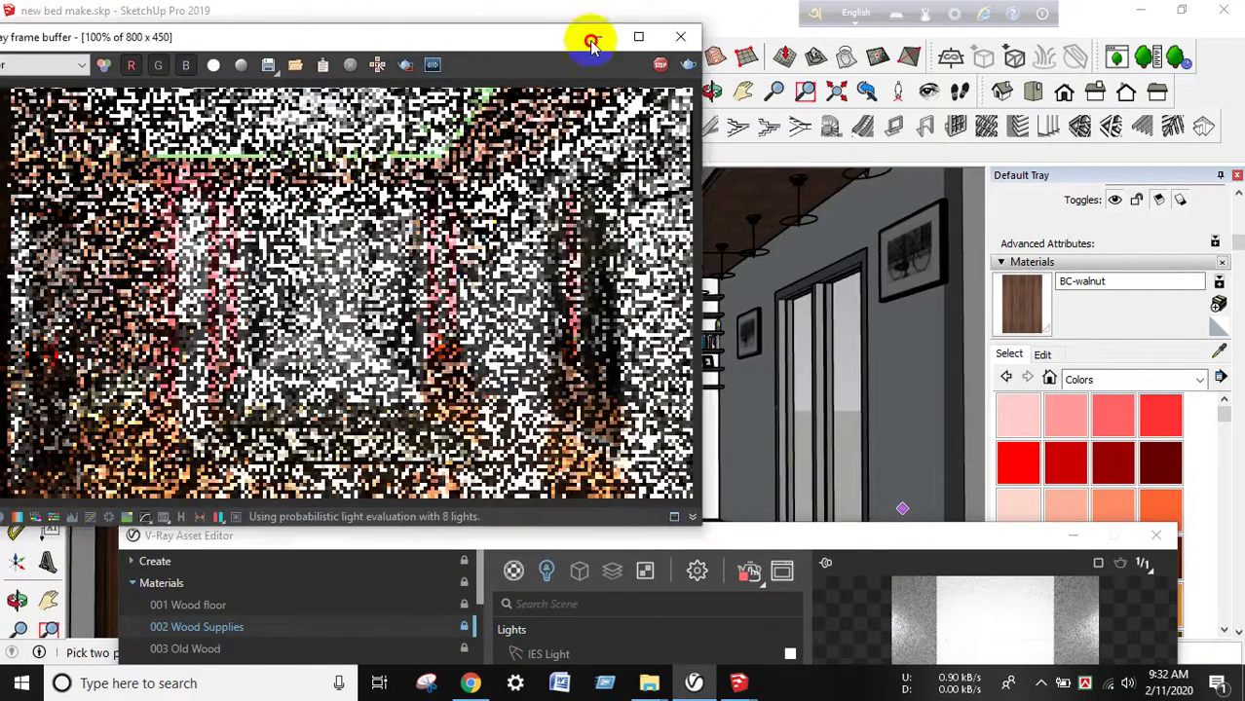
Move the render window right and zoom around to inspect the updated bedroom render
{"action": "left_click_drag", "start_coordinate": [592, 43], "coordinate": [748, 29]}
{"action": "scroll", "coordinate": [534, 297], "scroll_direction": "down", "scroll_amount": 1}
{"action": "scroll", "coordinate": [517, 316], "scroll_direction": "up", "scroll_amount": 1}
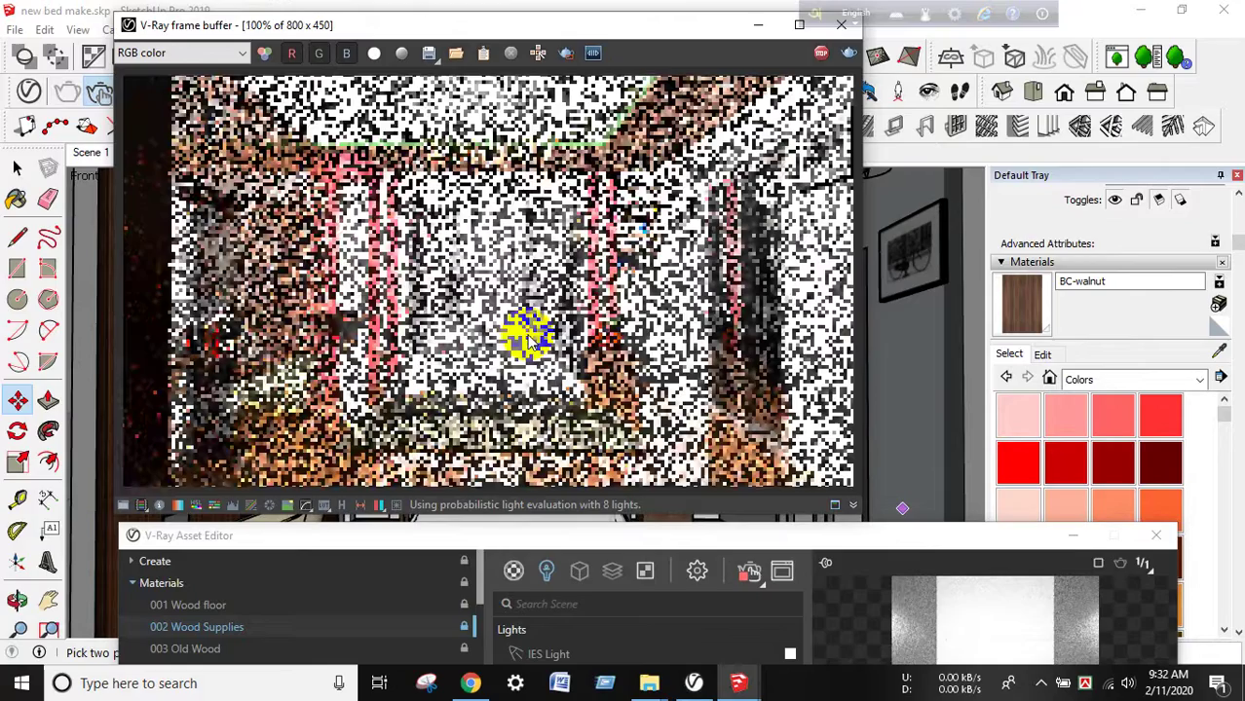
{"action": "scroll", "coordinate": [521, 333], "scroll_direction": "up", "scroll_amount": 1}
{"action": "scroll", "coordinate": [526, 331], "scroll_direction": "down", "scroll_amount": 1}
{"action": "scroll", "coordinate": [529, 339], "scroll_direction": "down", "scroll_amount": 1}
{"action": "scroll", "coordinate": [529, 339], "scroll_direction": "up", "scroll_amount": 1}
{"action": "scroll", "coordinate": [529, 331], "scroll_direction": "down", "scroll_amount": 1}
{"action": "scroll", "coordinate": [529, 336], "scroll_direction": "up", "scroll_amount": 1}
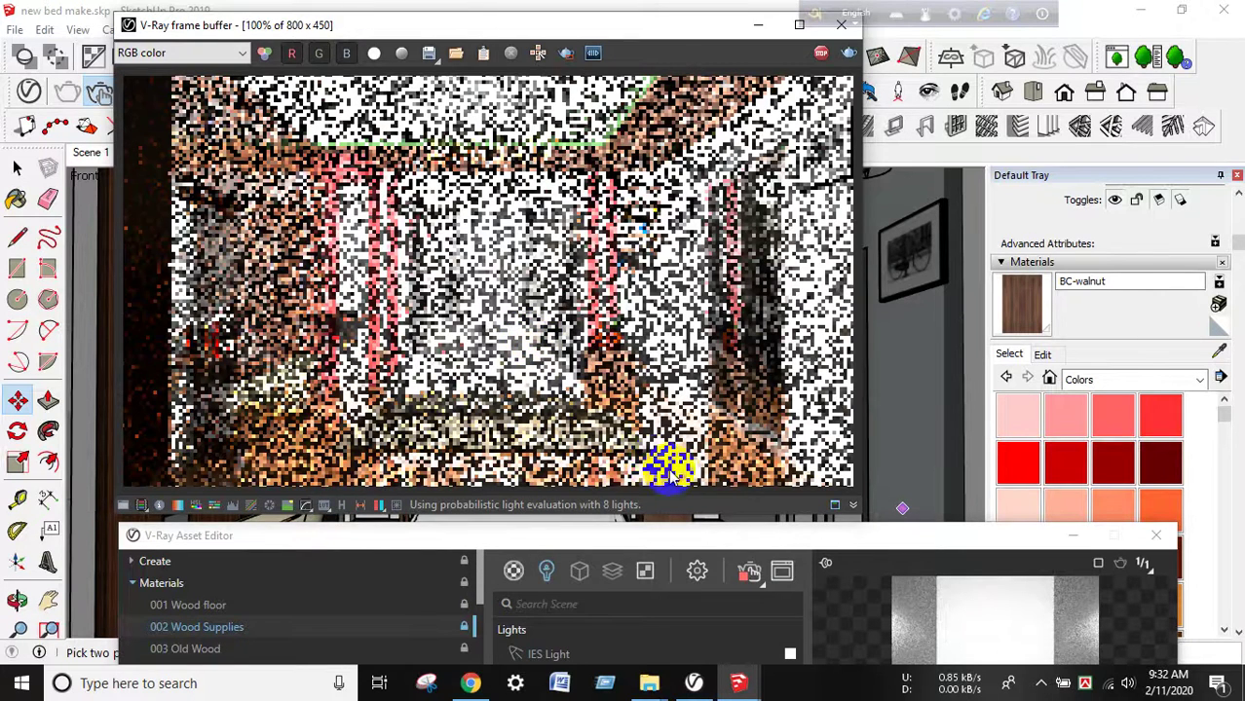
Lower the Rectangle Light's intensity from 200 to 100
{"action": "left_click", "coordinate": [643, 538]}
{"action": "left_click_drag", "start_coordinate": [643, 539], "coordinate": [643, 161]}
{"action": "double_click", "coordinate": [733, 363]}
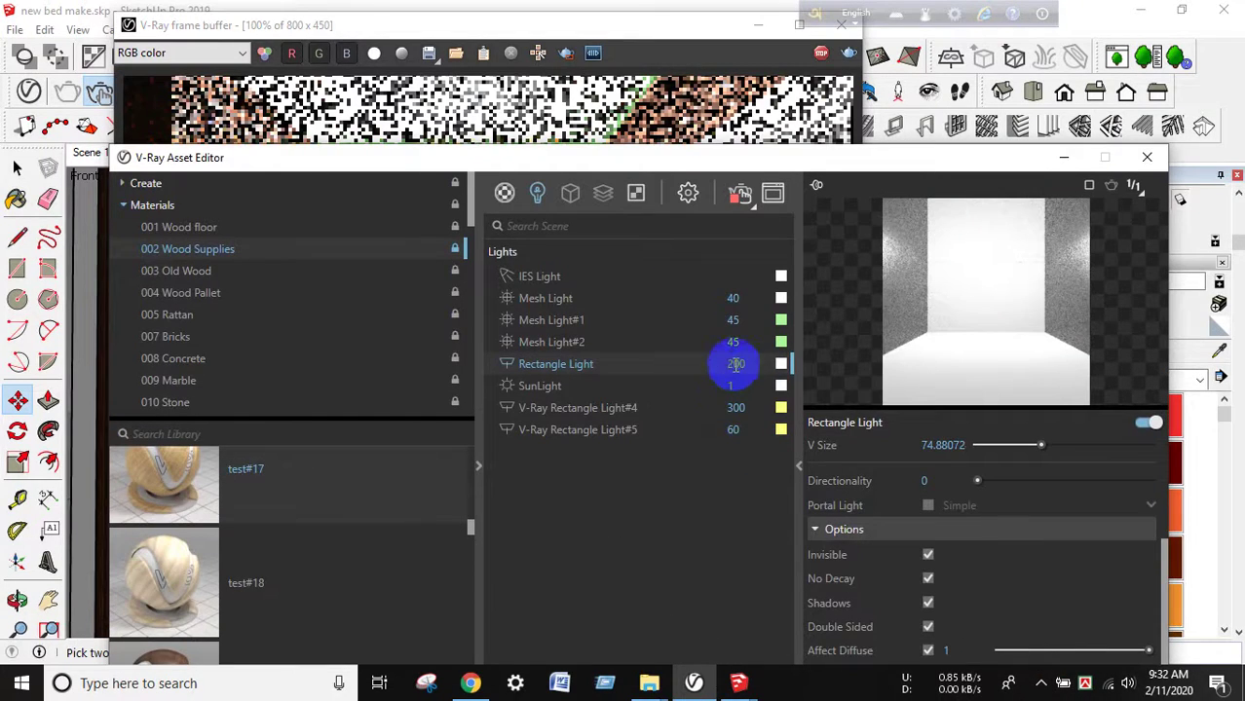
{"action": "type", "text": "1"}
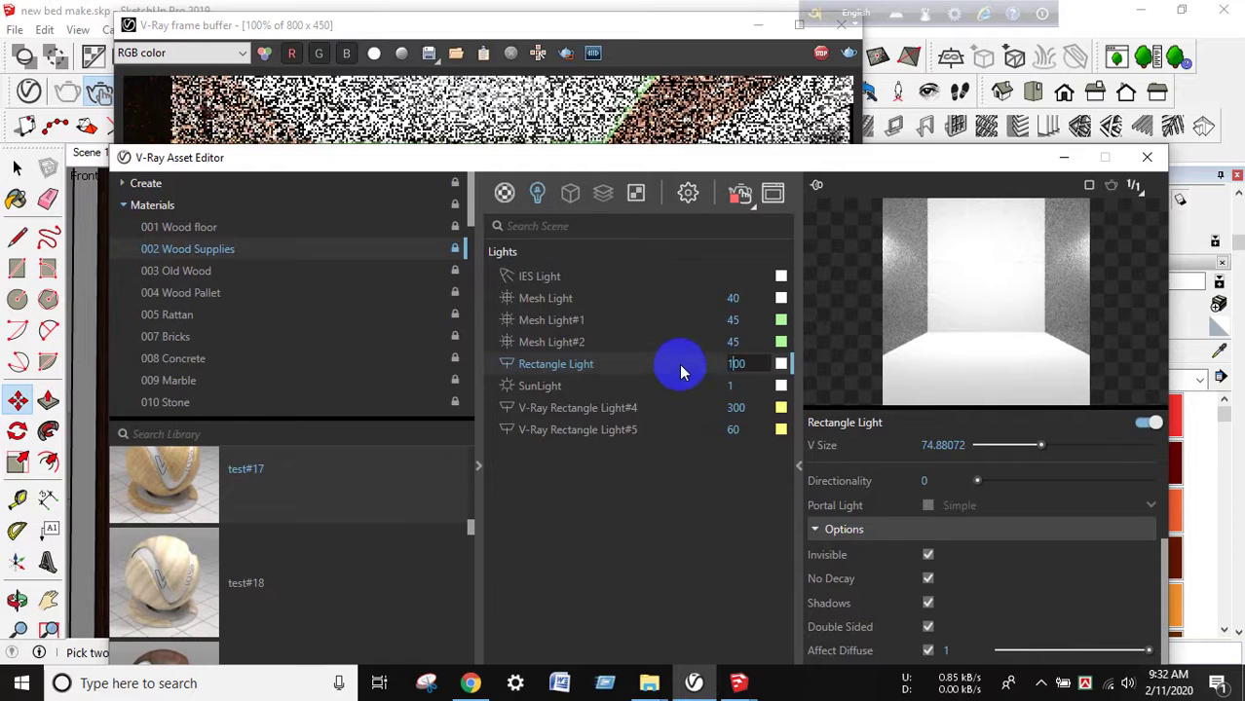
{"action": "key", "text": "Return"}
{"action": "left_click_drag", "start_coordinate": [722, 181], "coordinate": [730, 635]}
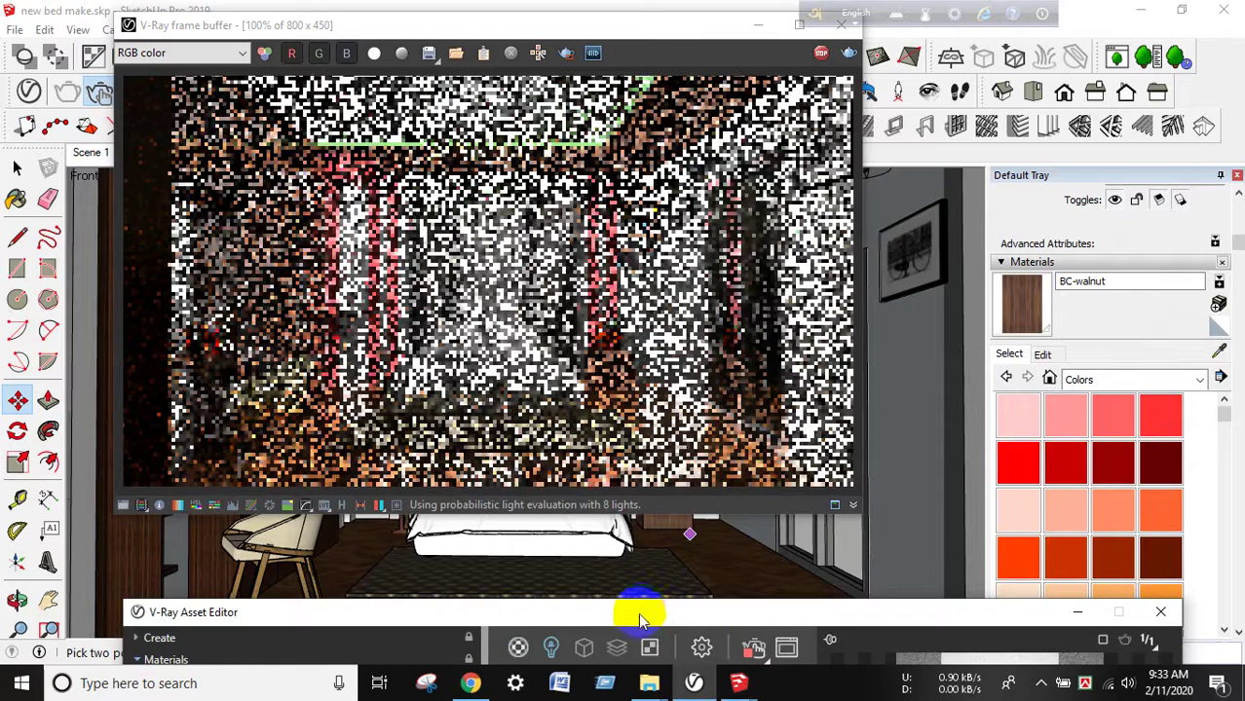
Raise the Asset Editor and toggle Region render in the frame buffer
{"action": "mouse_move", "coordinate": [642, 611]}
{"action": "left_mouse_down"}
{"action": "mouse_move", "coordinate": [635, 434]}
{"action": "mouse_move", "coordinate": [606, 522]}
{"action": "left_mouse_up"}
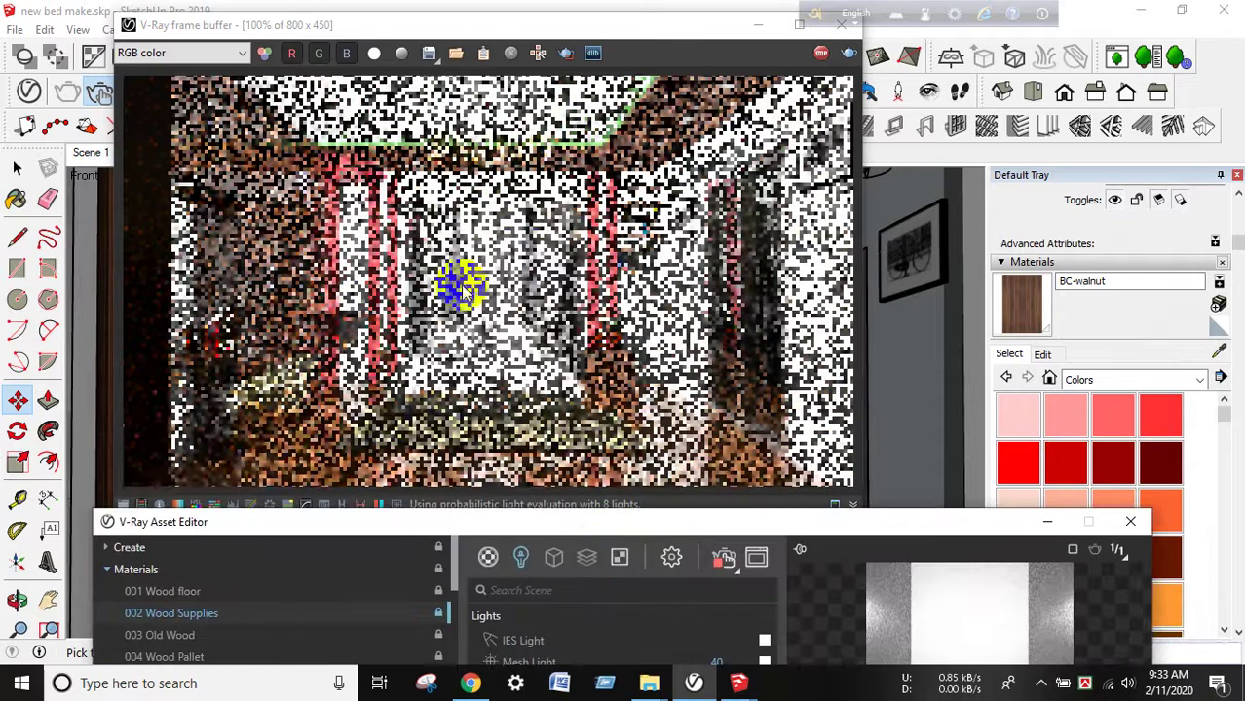
{"action": "scroll", "coordinate": [571, 234], "scroll_direction": "down", "scroll_amount": 2}
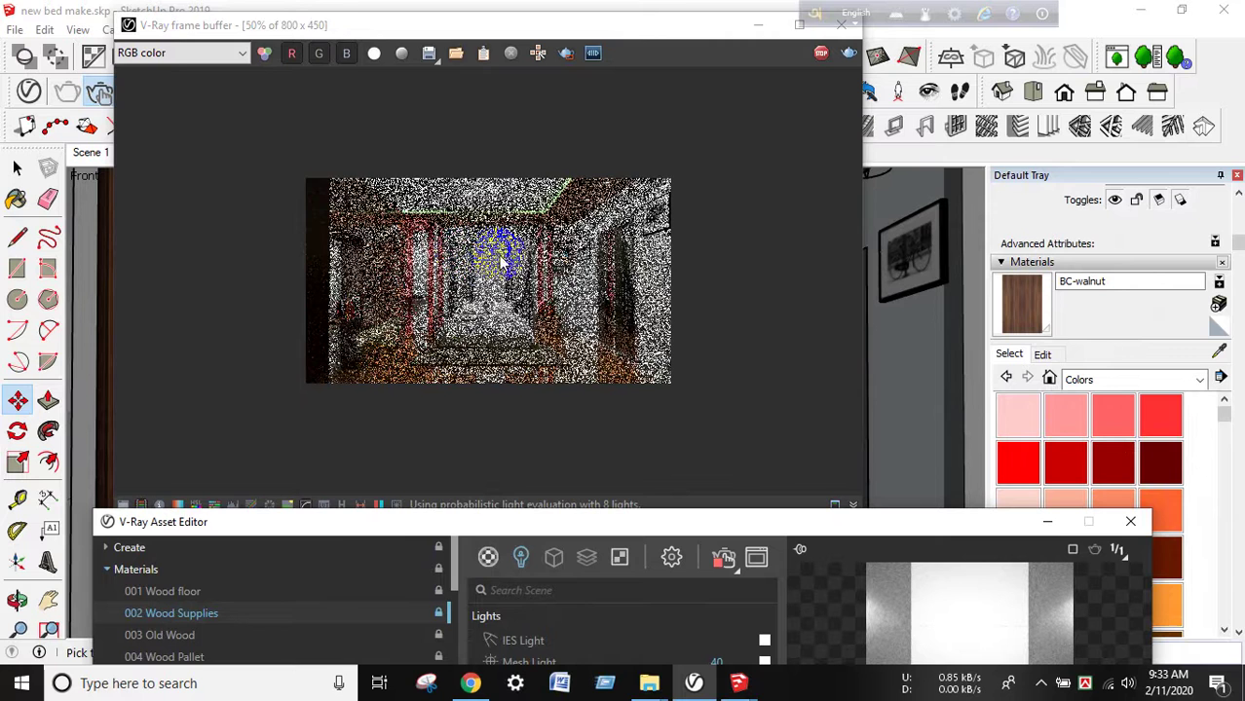
{"action": "scroll", "coordinate": [501, 268], "scroll_direction": "up", "scroll_amount": 2}
{"action": "scroll", "coordinate": [490, 303], "scroll_direction": "down", "scroll_amount": 2}
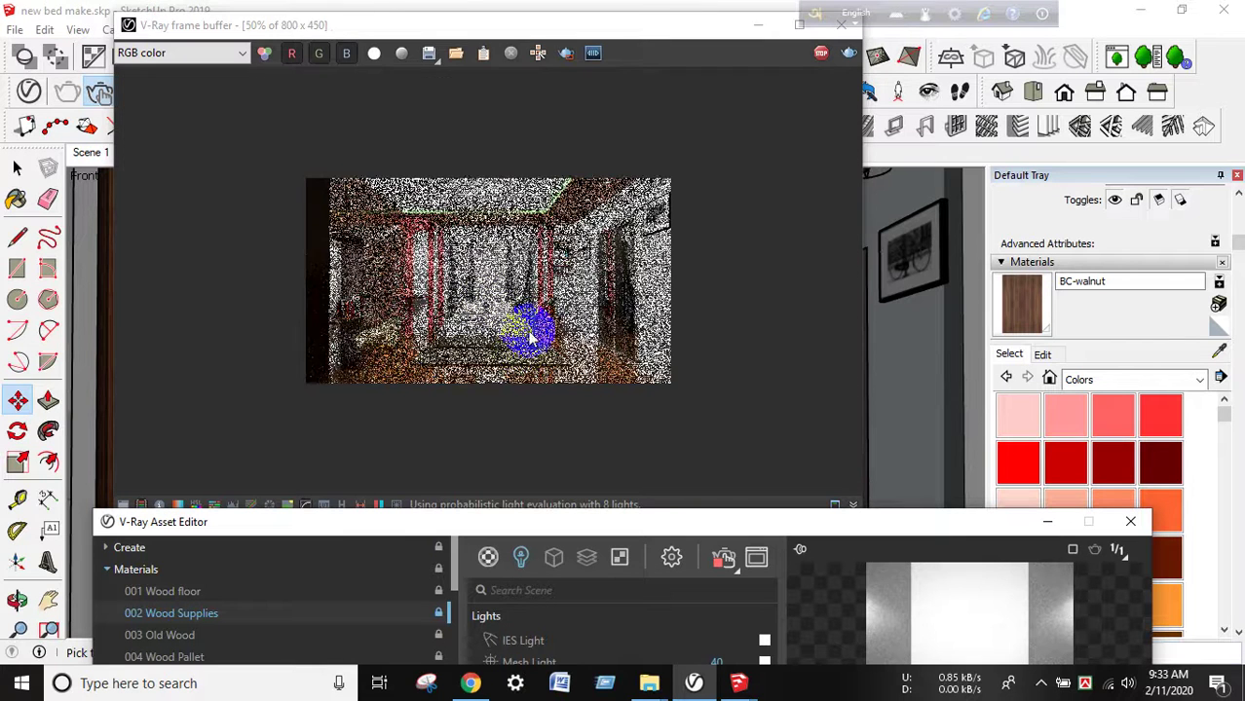
{"action": "left_click", "coordinate": [541, 56]}
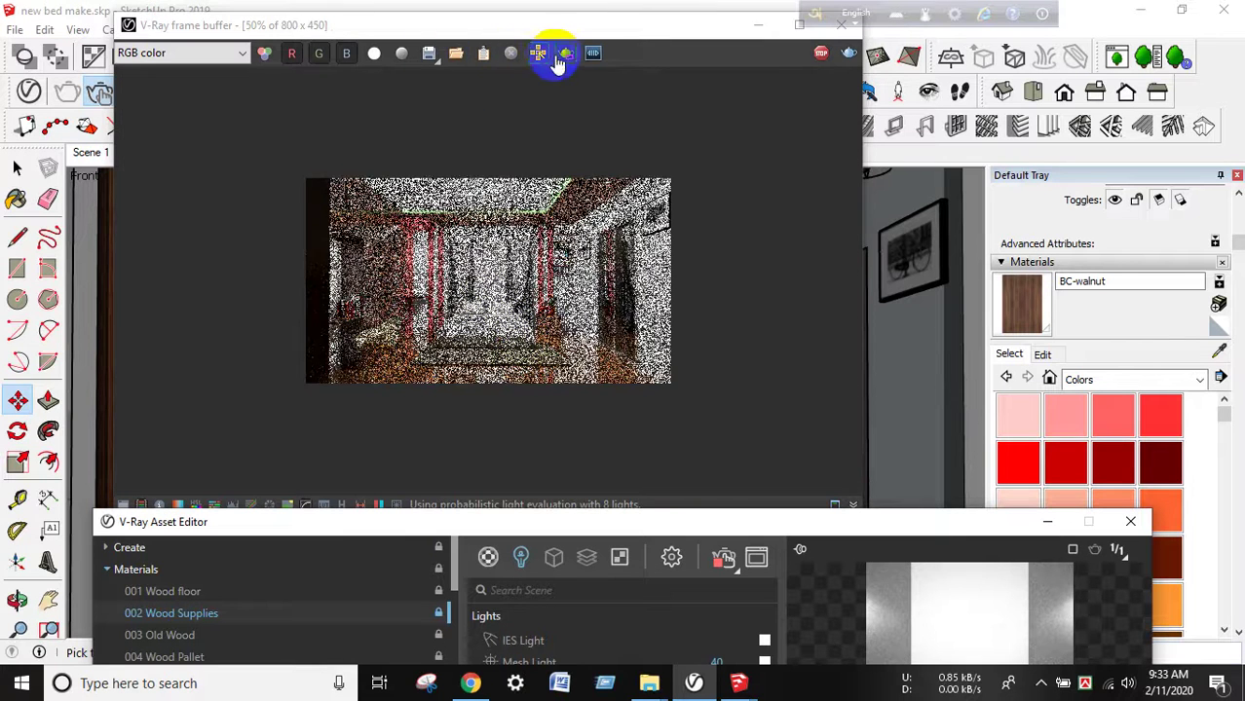
{"action": "left_click", "coordinate": [557, 59]}
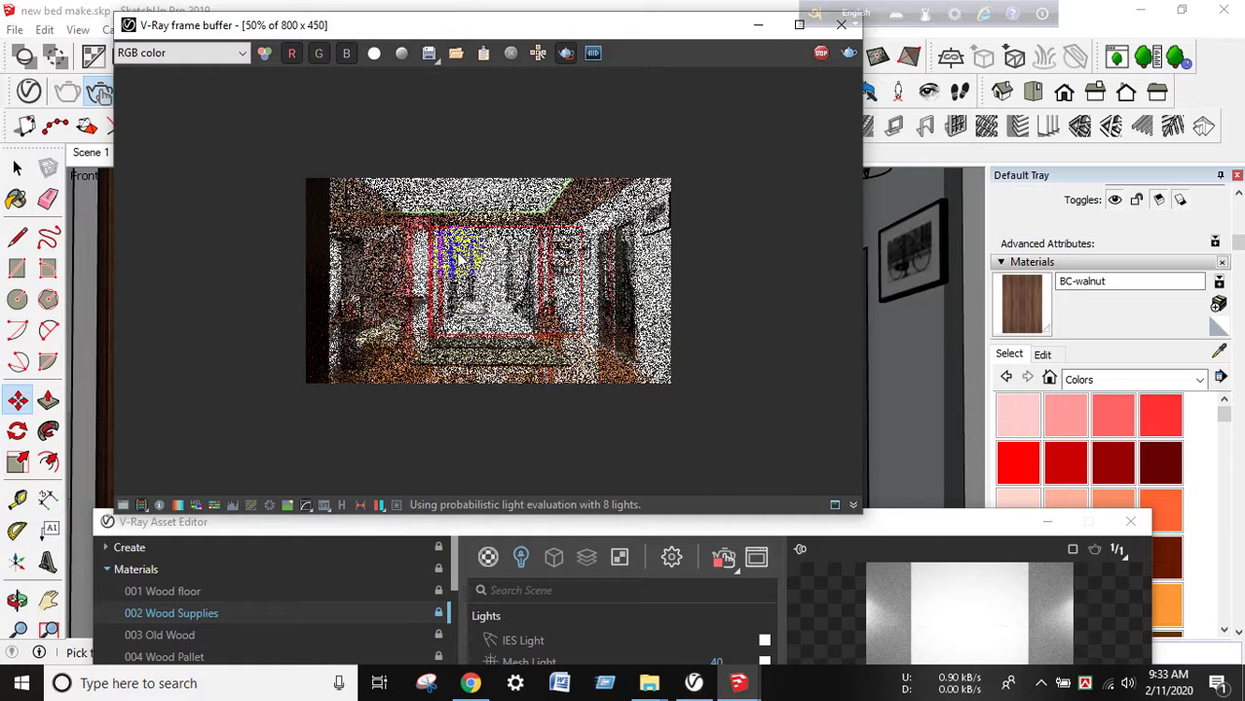
Inspect the refining bedroom render at 100% zoom, then return to the model view
{"action": "double_click", "coordinate": [454, 255]}
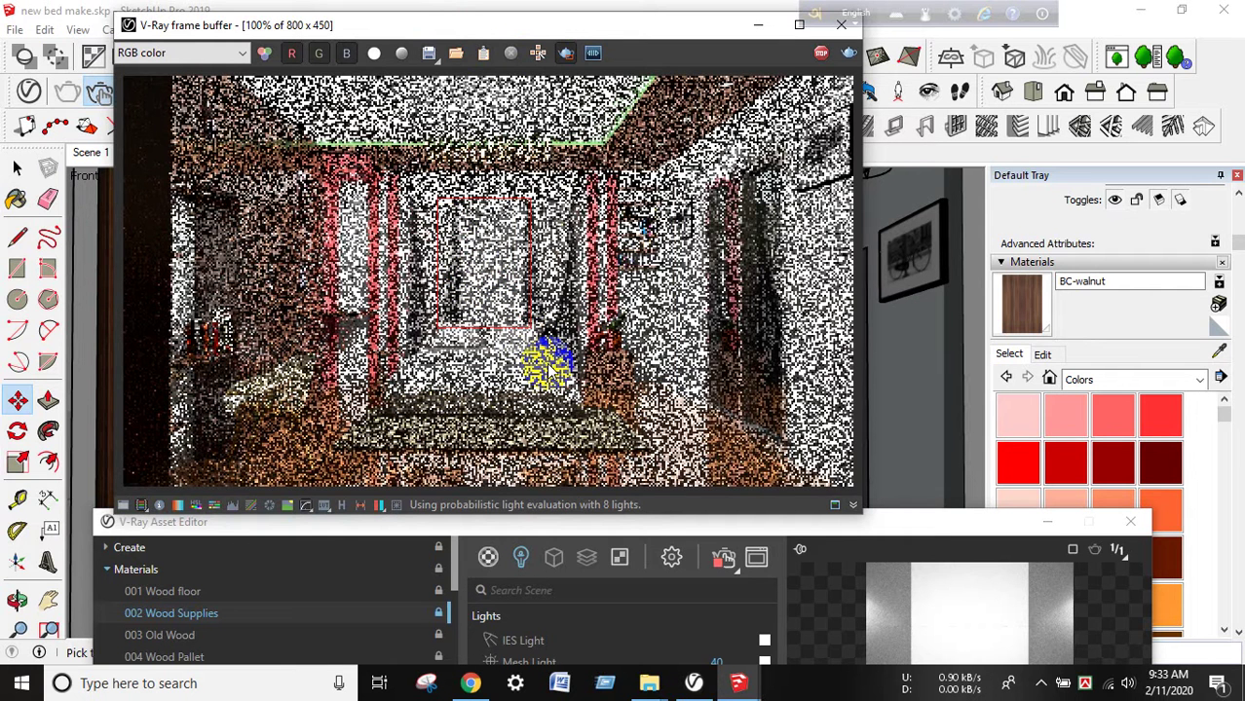
{"action": "scroll", "coordinate": [477, 265], "scroll_direction": "up", "scroll_amount": 2}
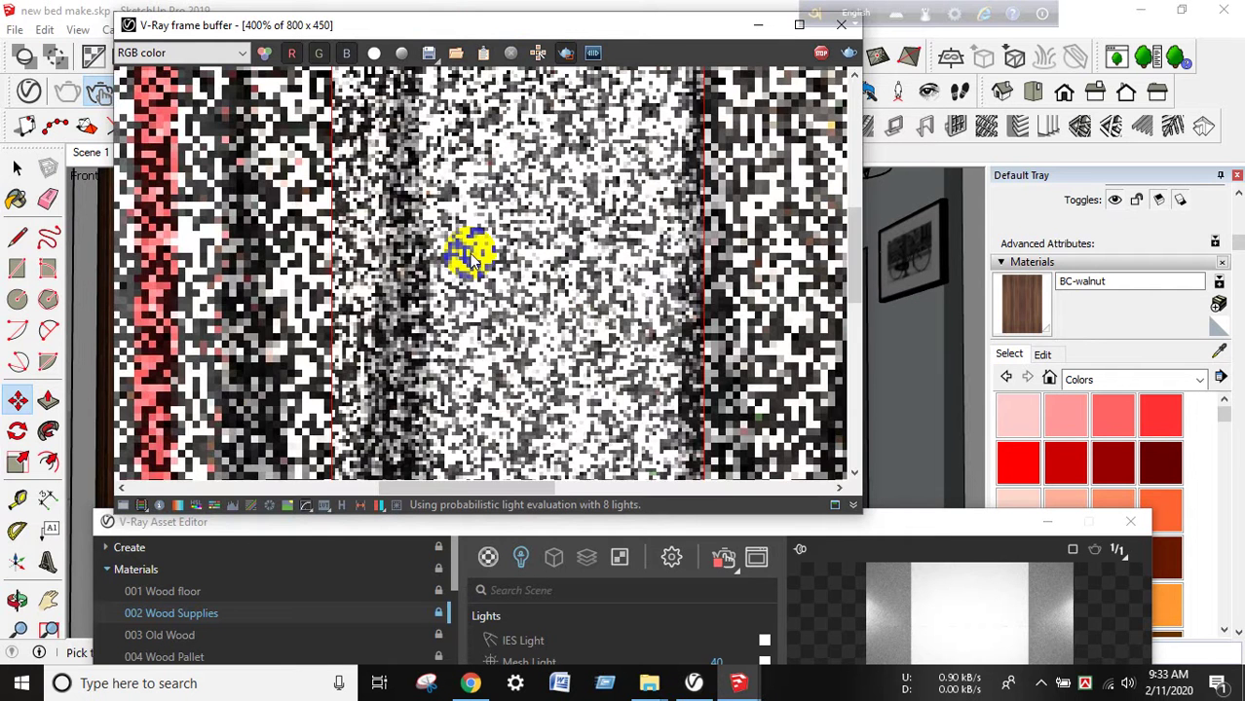
{"action": "scroll", "coordinate": [471, 255], "scroll_direction": "down", "scroll_amount": 2}
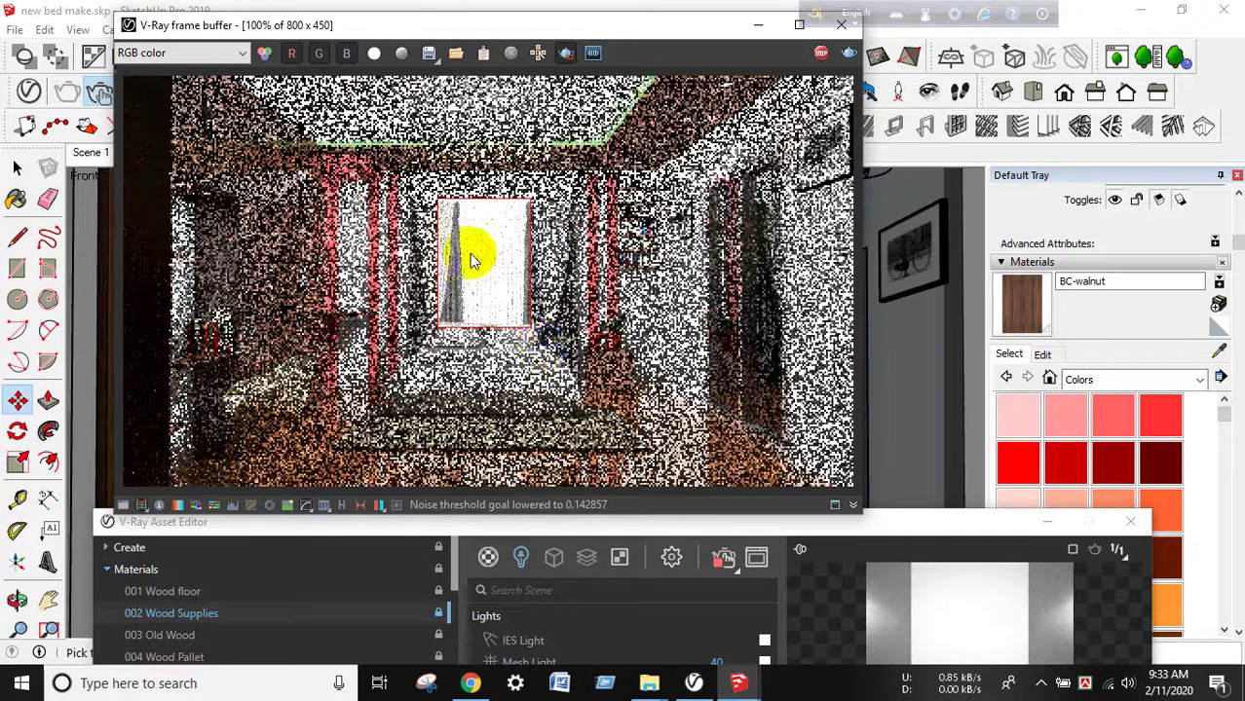
{"action": "scroll", "coordinate": [472, 255], "scroll_direction": "down", "scroll_amount": 1}
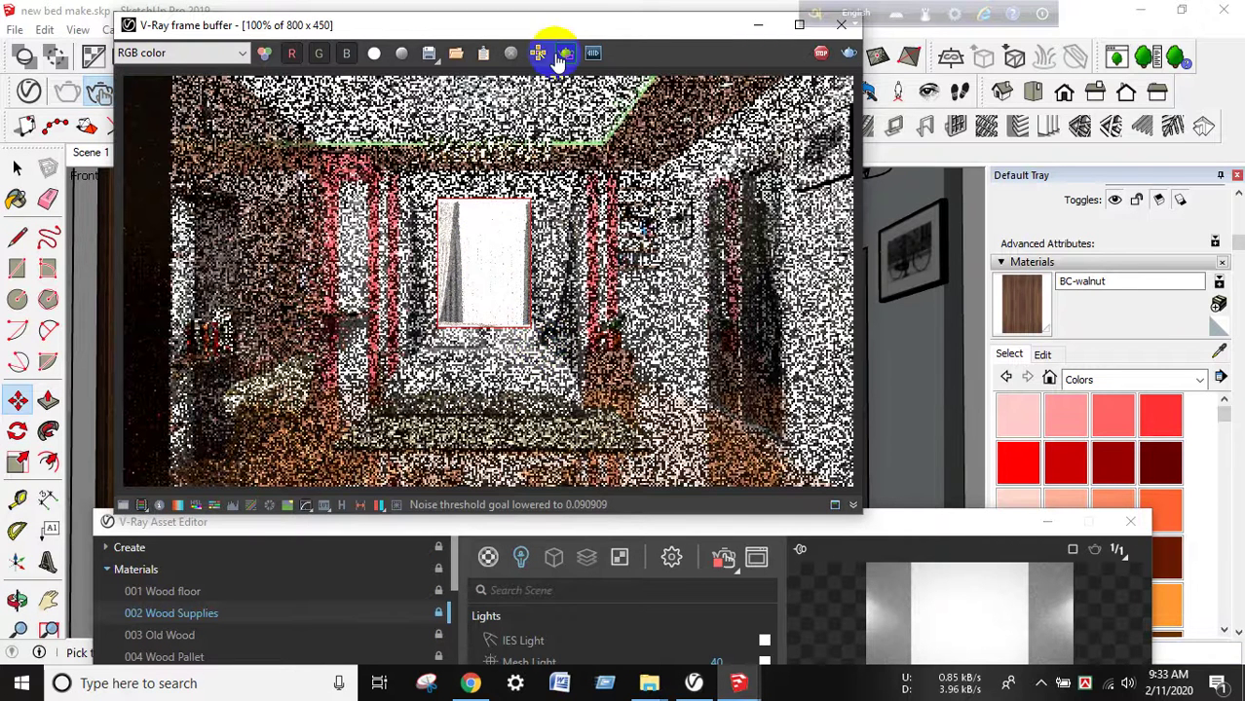
{"action": "scroll", "coordinate": [492, 331], "scroll_direction": "down", "scroll_amount": 1}
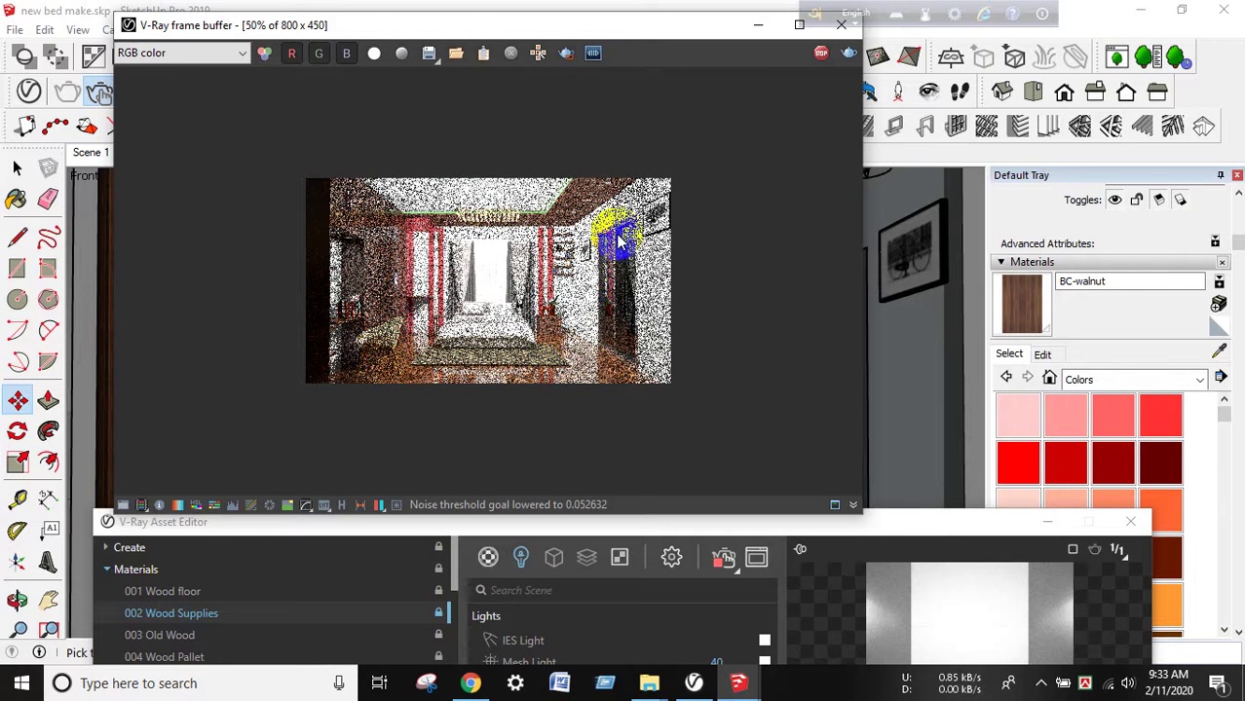
{"action": "double_click", "coordinate": [387, 356]}
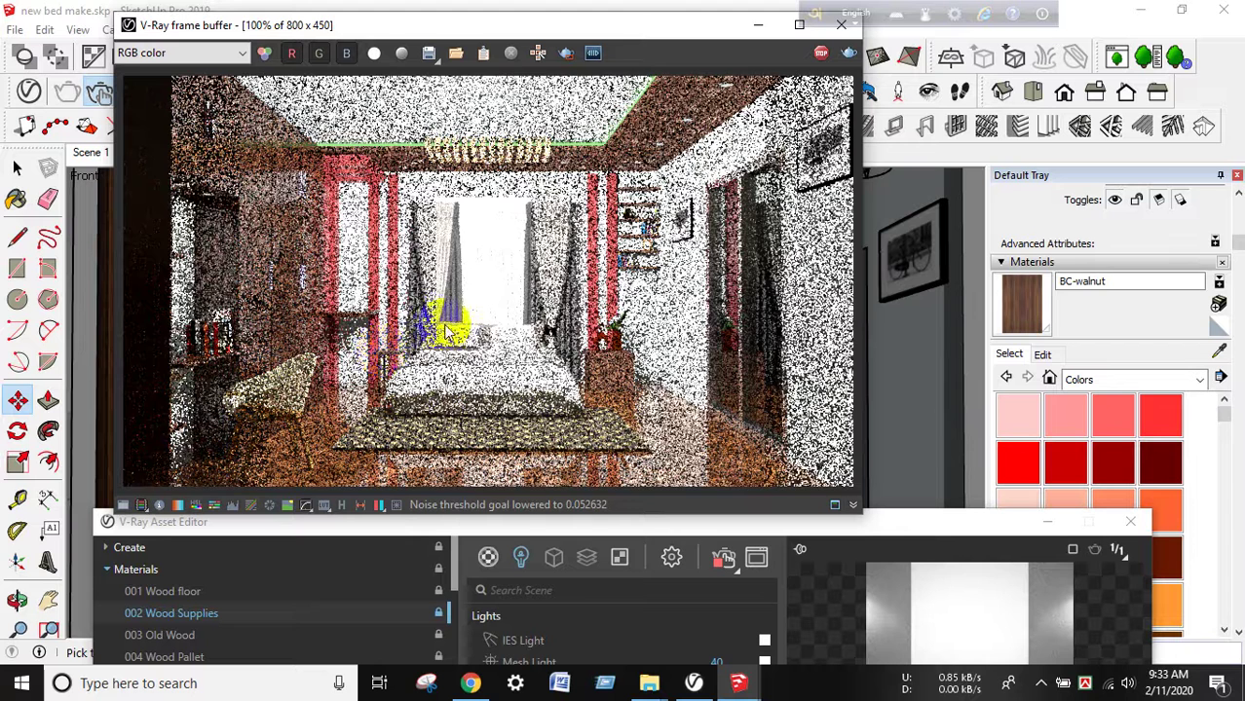
{"action": "scroll", "coordinate": [458, 327], "scroll_direction": "down", "scroll_amount": 1}
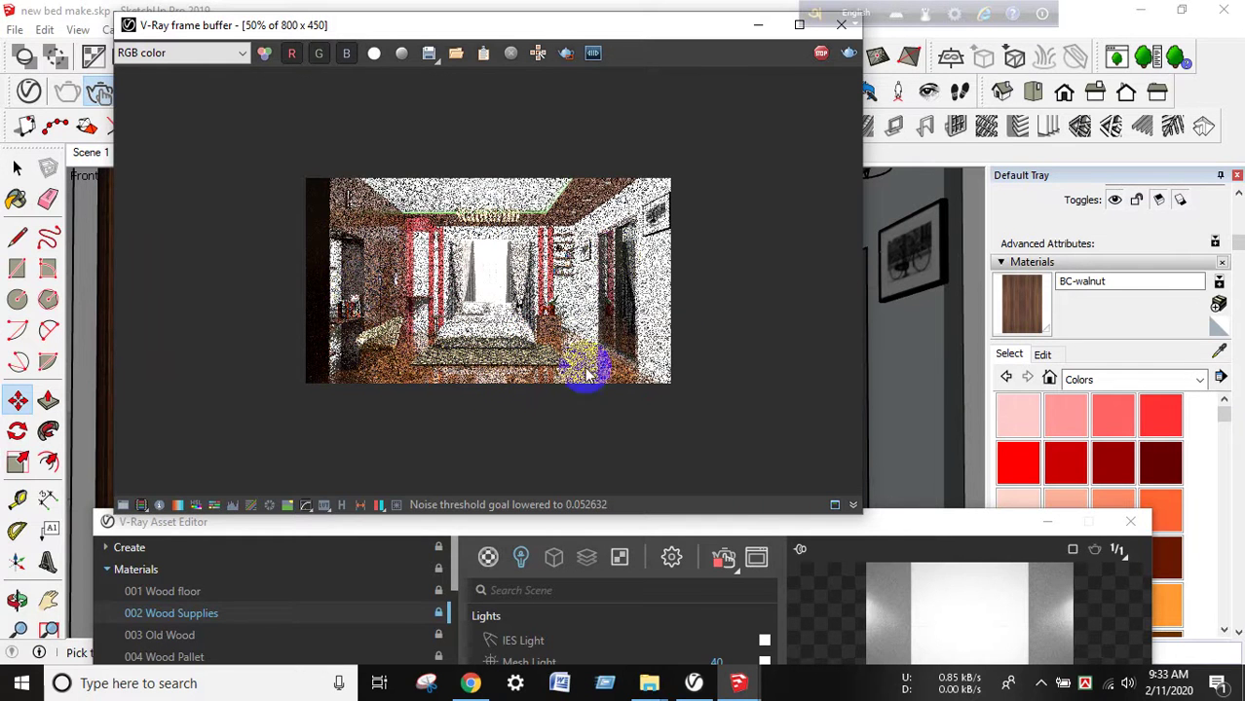
{"action": "scroll", "coordinate": [486, 339], "scroll_direction": "up", "scroll_amount": 1}
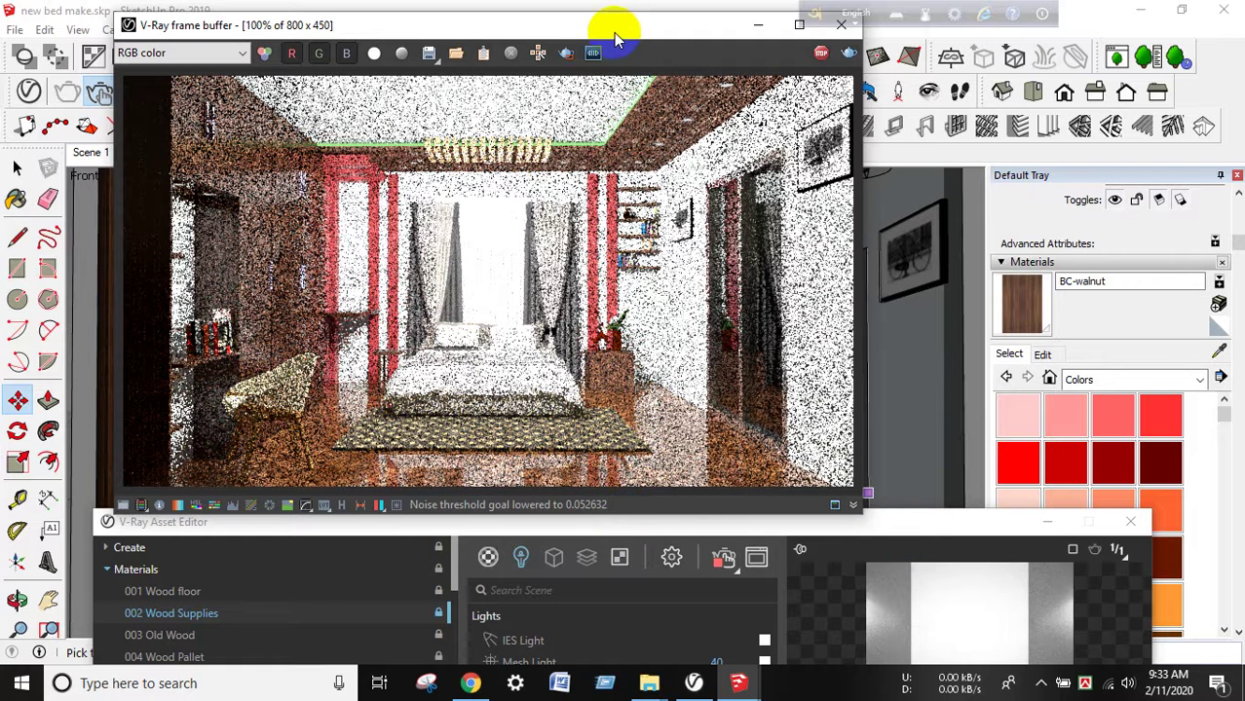
{"action": "left_click", "coordinate": [907, 425]}
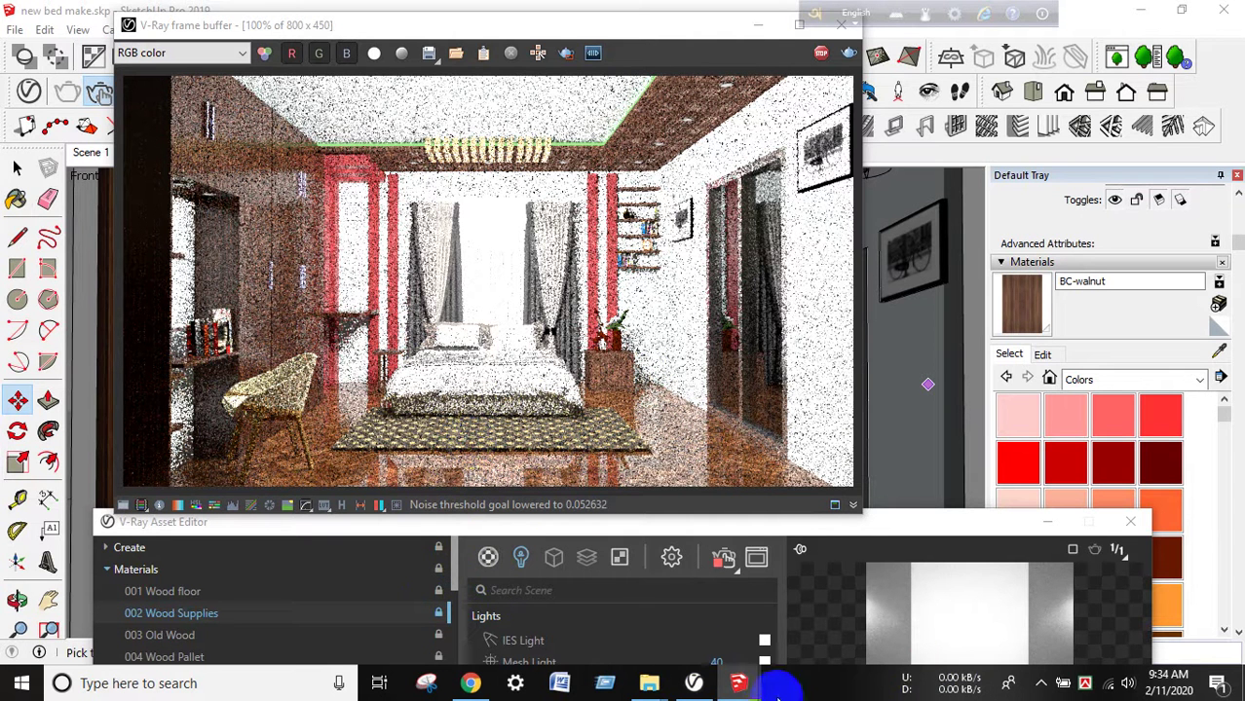
{"action": "left_click", "coordinate": [1040, 682]}
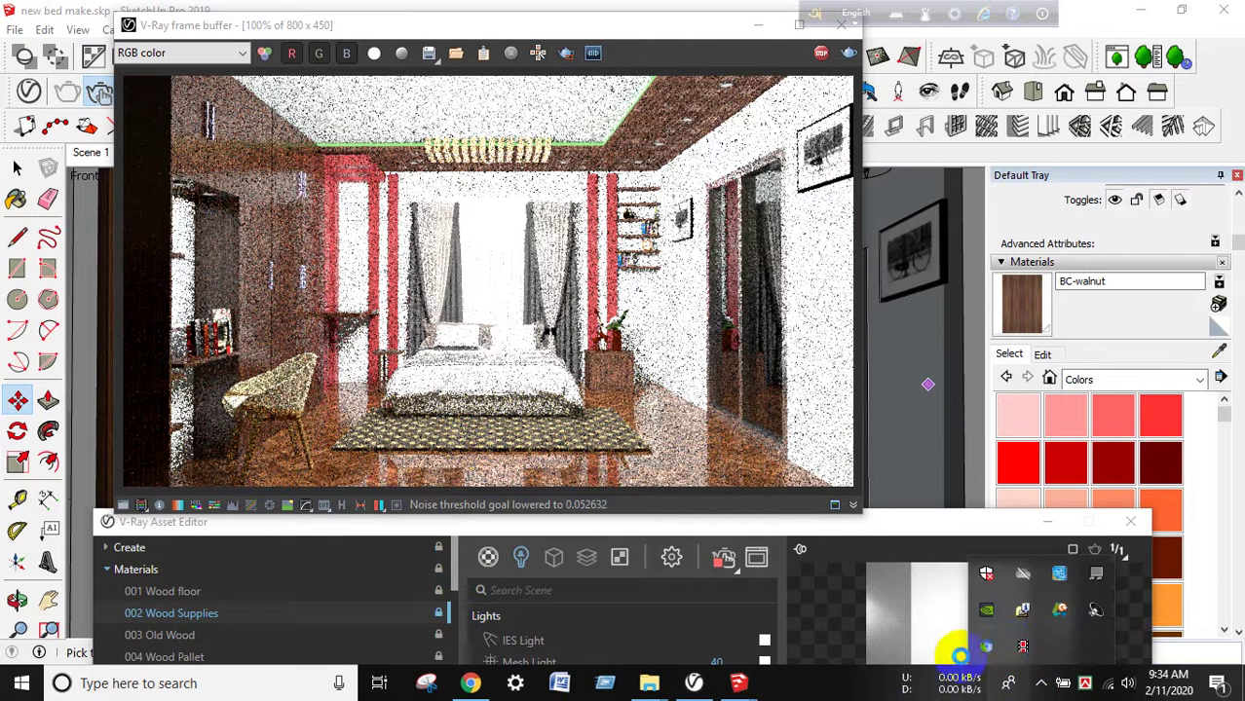
Stop the running render and close the V-Ray frame buffer
{"action": "left_click", "coordinate": [1023, 646]}
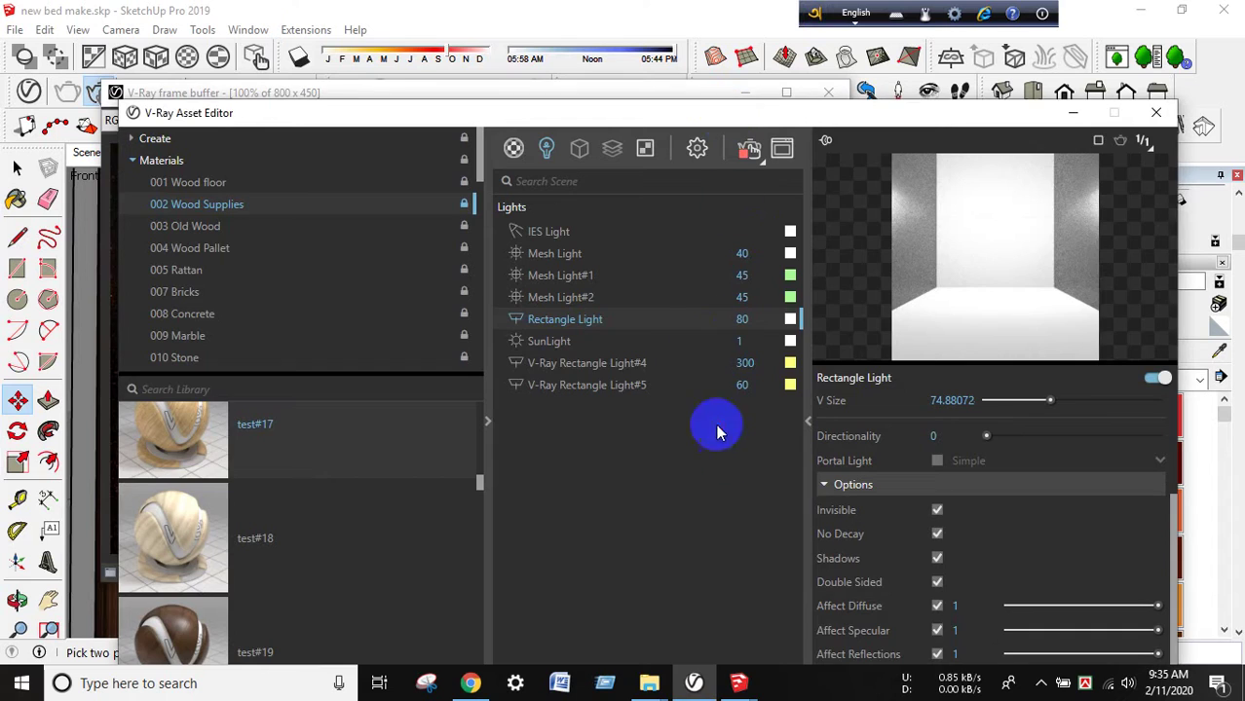
{"action": "mouse_move", "coordinate": [711, 117]}
{"action": "left_mouse_down"}
{"action": "mouse_move", "coordinate": [688, 146]}
{"action": "mouse_move", "coordinate": [794, 505]}
{"action": "left_mouse_up"}
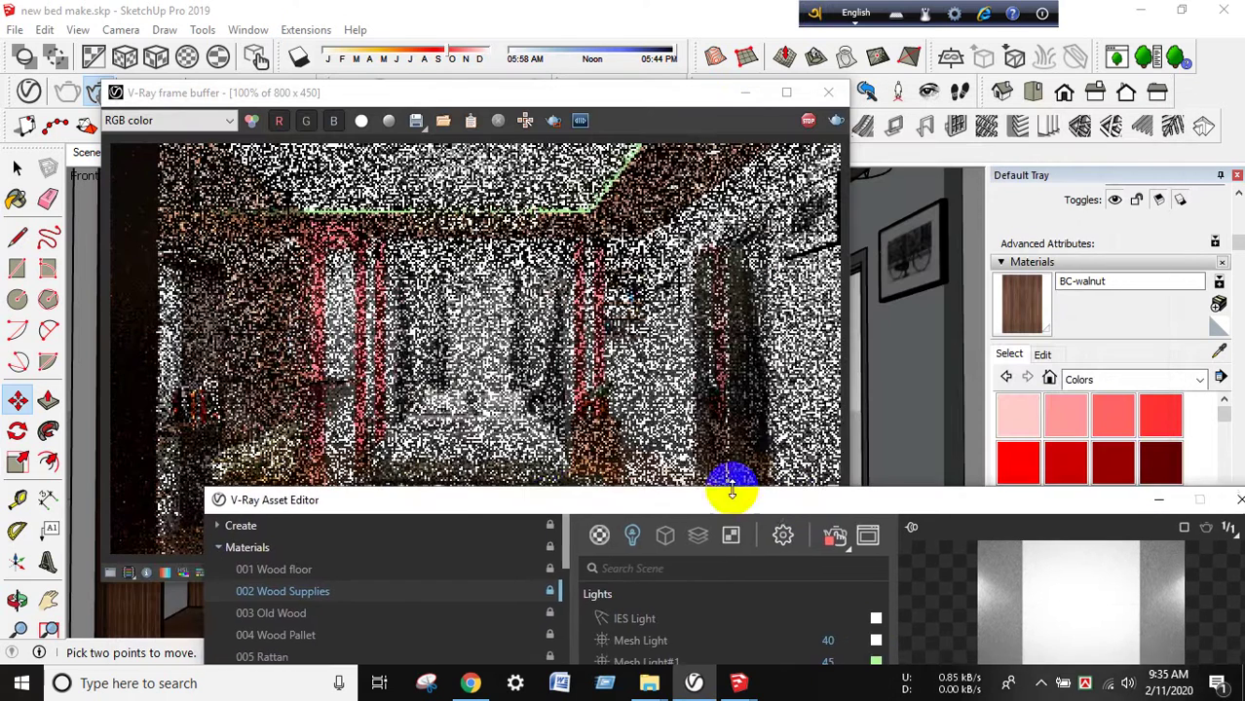
{"action": "left_click_drag", "start_coordinate": [550, 509], "coordinate": [508, 642]}
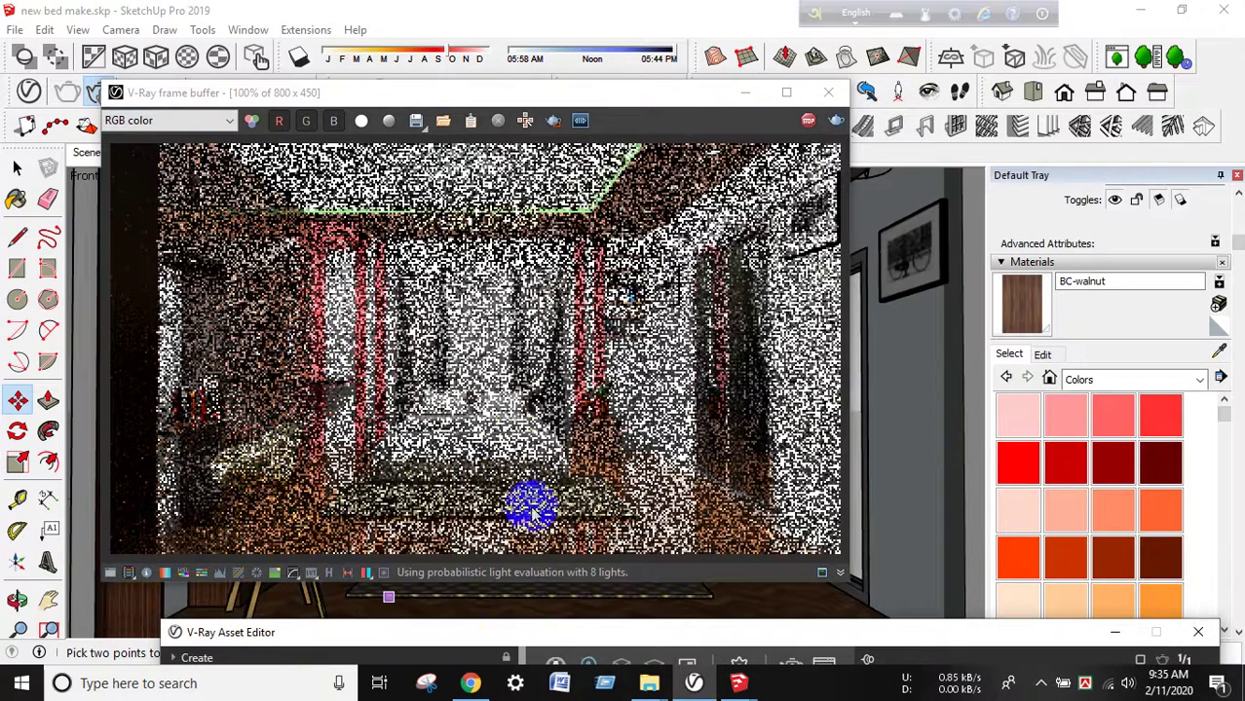
{"action": "left_click", "coordinate": [807, 120]}
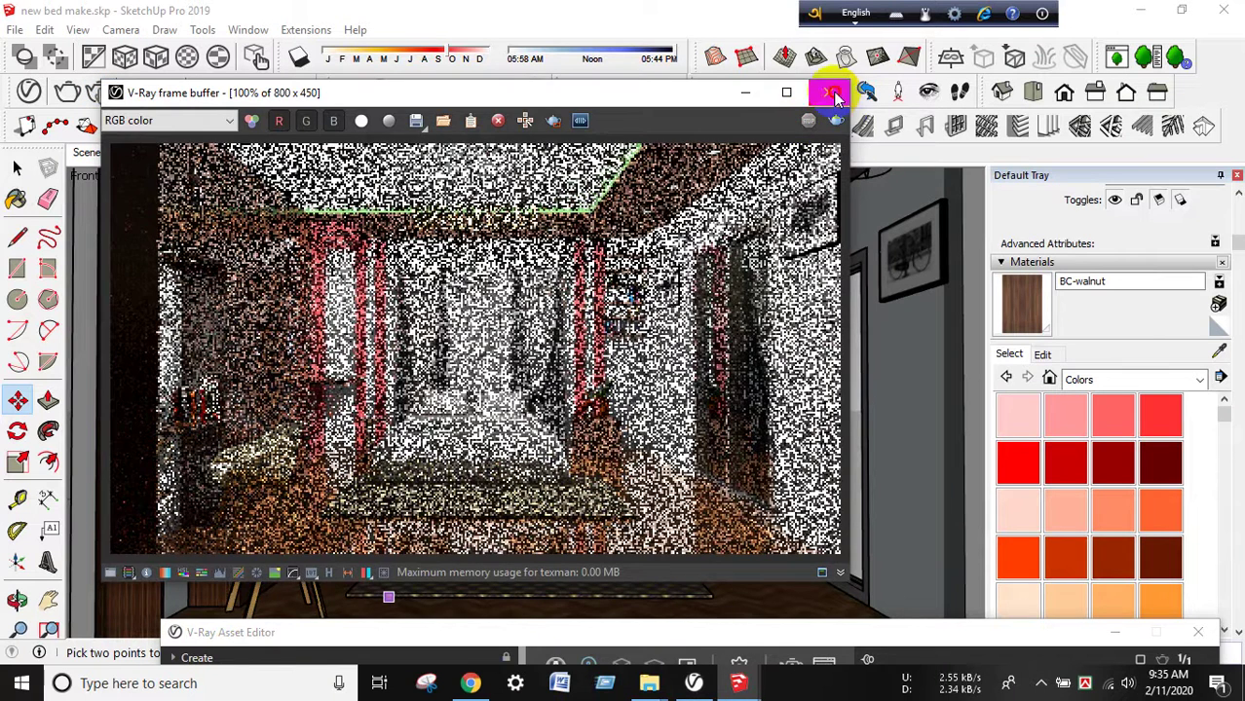
{"action": "left_click", "coordinate": [833, 95]}
Set the Rectangle Light's intensity to 75
{"action": "mouse_move", "coordinate": [691, 632]}
{"action": "left_mouse_down"}
{"action": "mouse_move", "coordinate": [597, 226]}
{"action": "mouse_move", "coordinate": [633, 146]}
{"action": "left_mouse_up"}
{"action": "left_click", "coordinate": [729, 361]}
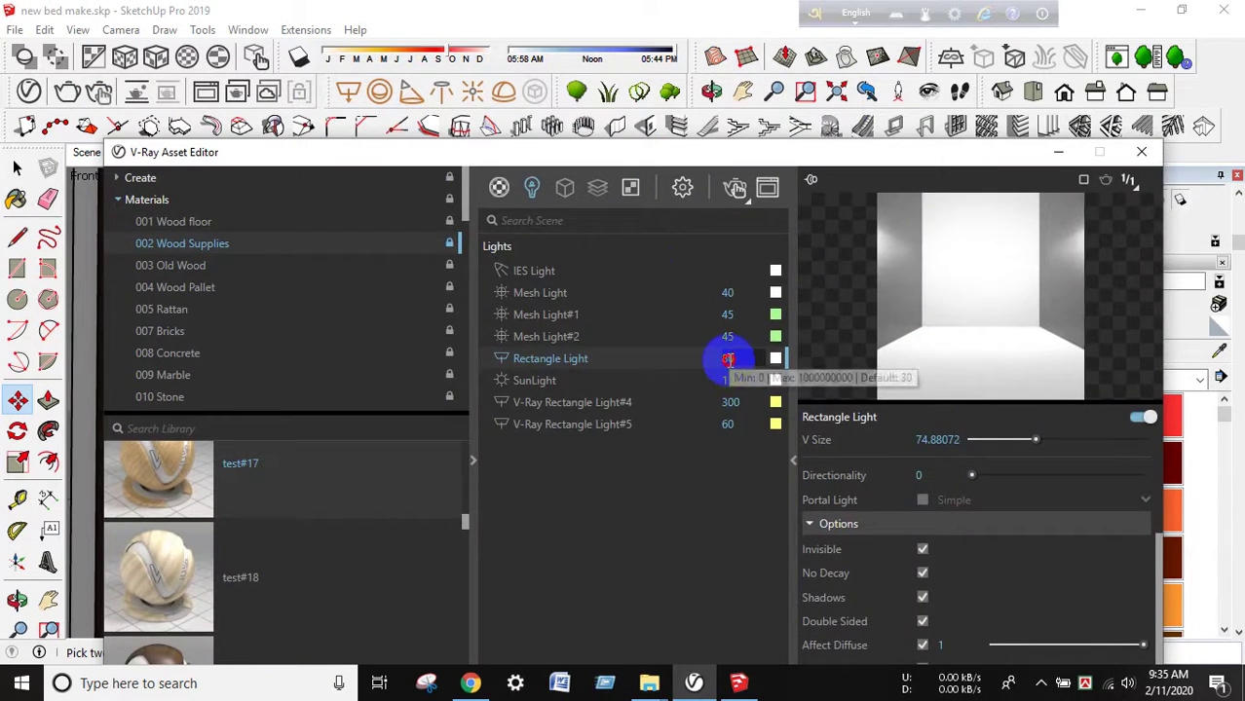
{"action": "left_click", "coordinate": [728, 359]}
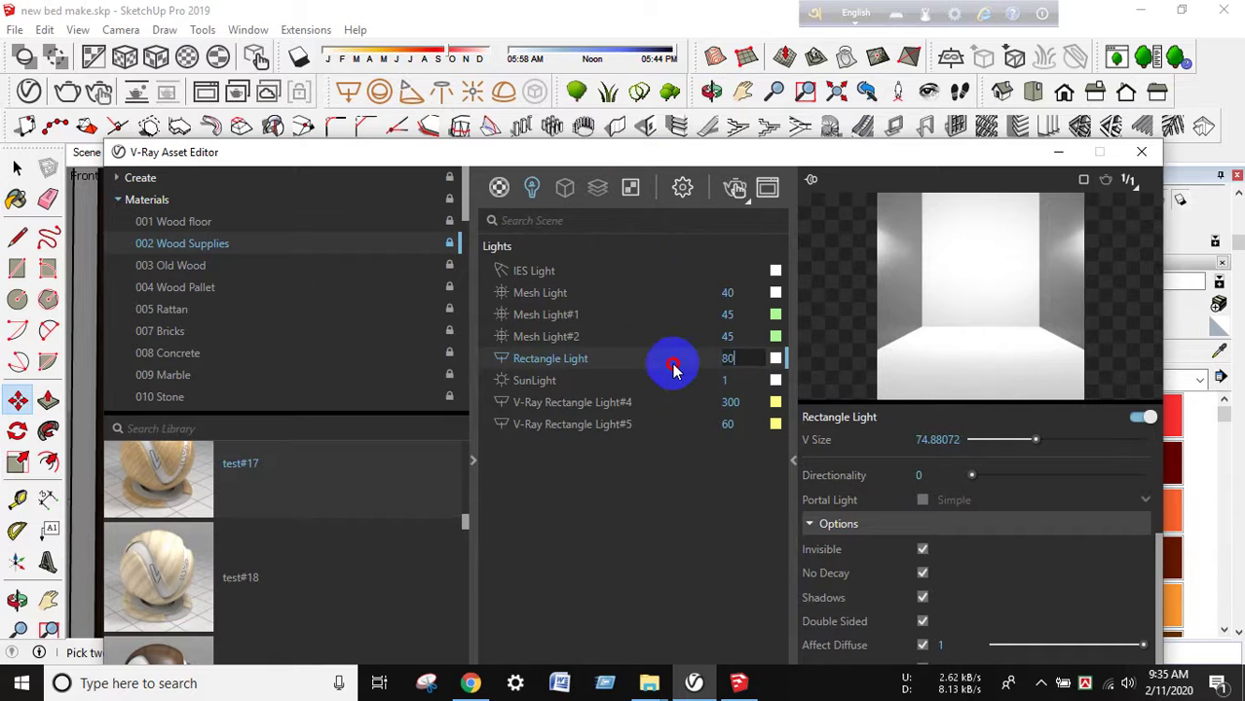
{"action": "type", "text": "75"}
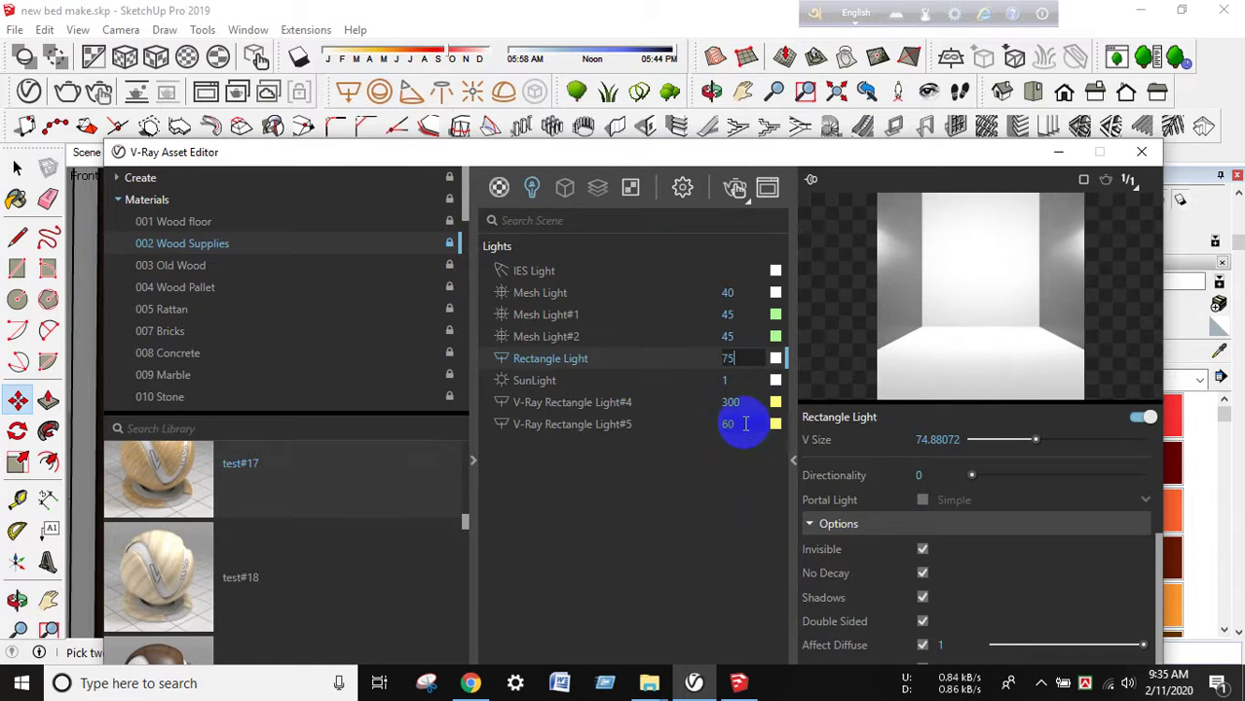
{"action": "key", "text": "Return"}
Collapse the Asset Editor, zoom in and push the rug's top face down to thin it
{"action": "double_click", "coordinate": [746, 153]}
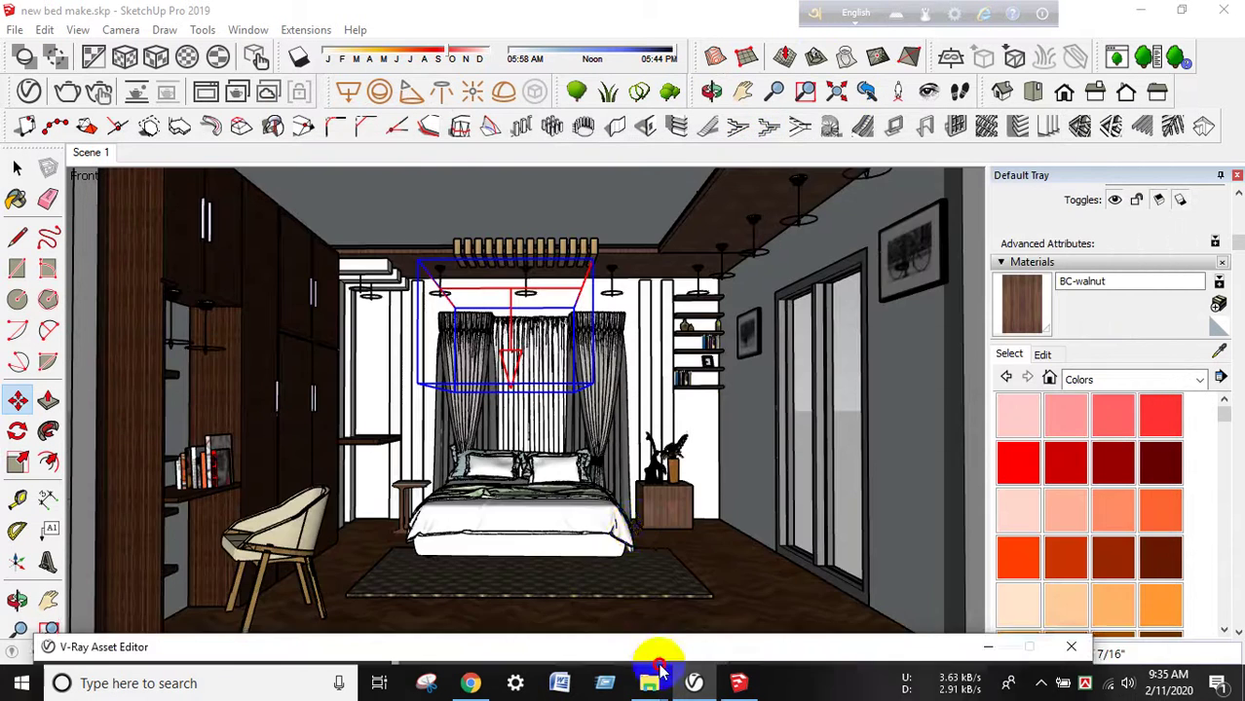
{"action": "scroll", "coordinate": [662, 589], "scroll_direction": "up", "scroll_amount": 2}
{"action": "scroll", "coordinate": [654, 599], "scroll_direction": "up", "scroll_amount": 3}
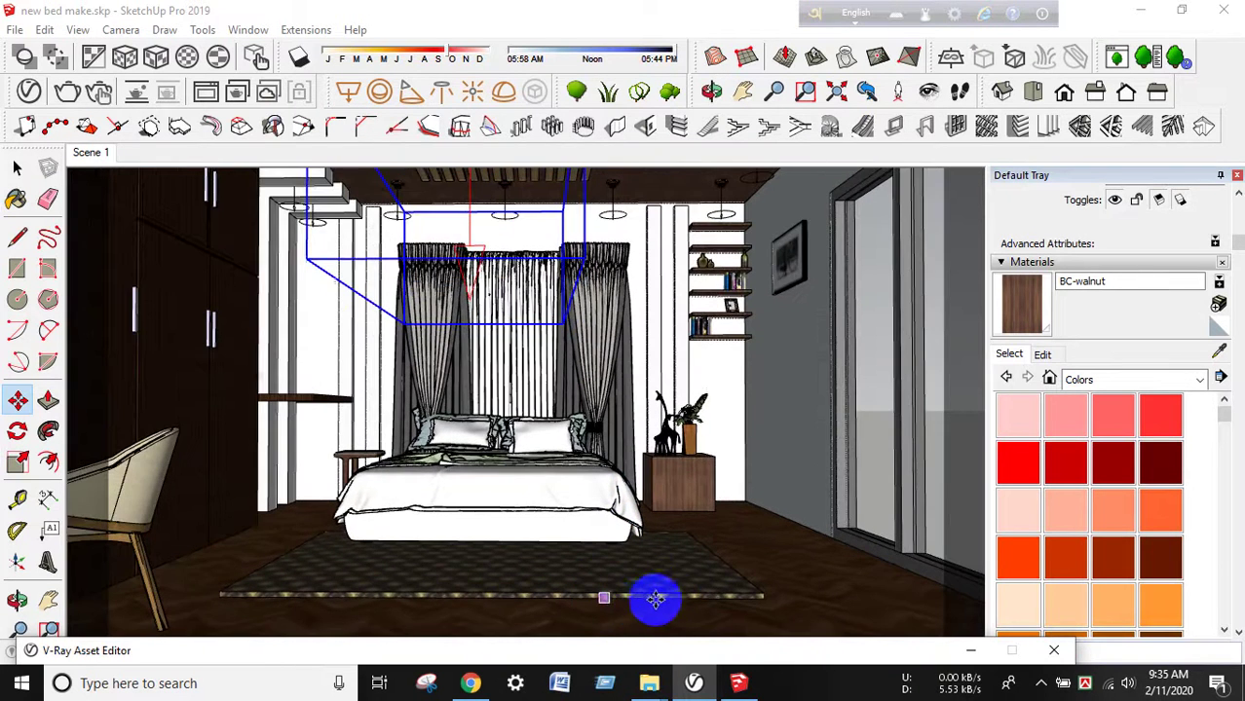
{"action": "scroll", "coordinate": [643, 601], "scroll_direction": "up", "scroll_amount": 2}
{"action": "scroll", "coordinate": [636, 600], "scroll_direction": "up", "scroll_amount": 1}
{"action": "scroll", "coordinate": [638, 624], "scroll_direction": "up", "scroll_amount": 1}
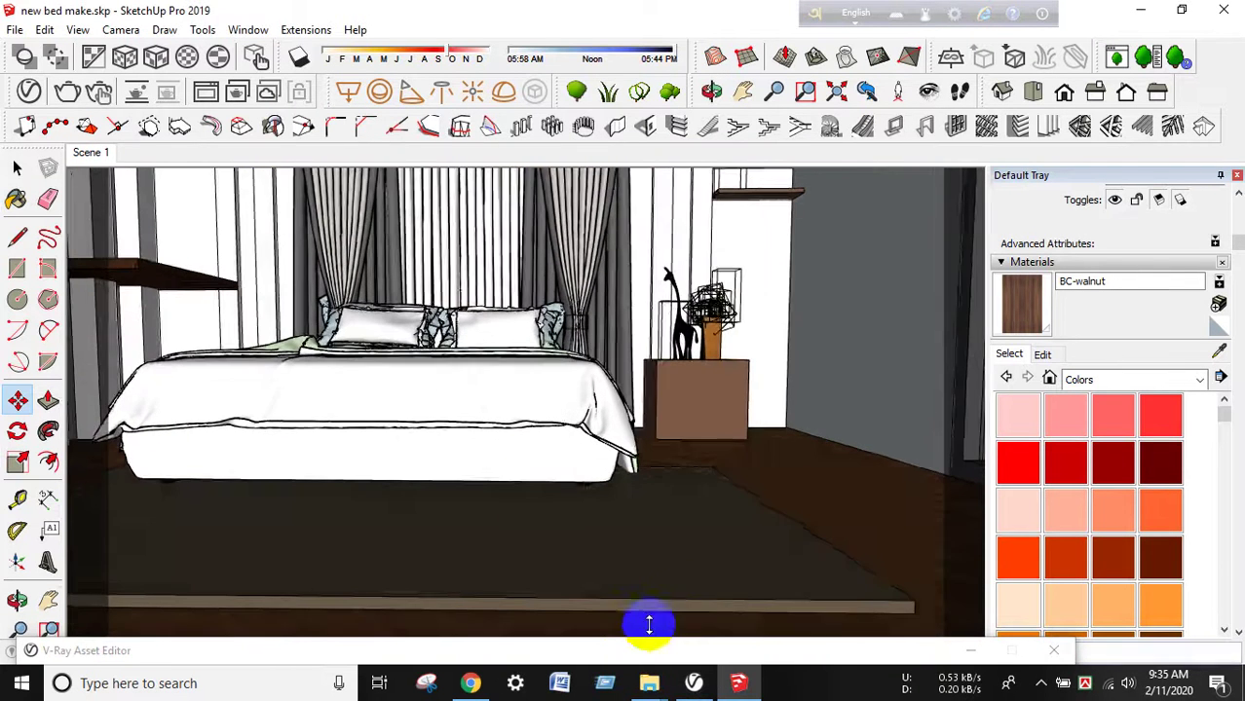
{"action": "scroll", "coordinate": [645, 623], "scroll_direction": "up", "scroll_amount": 1}
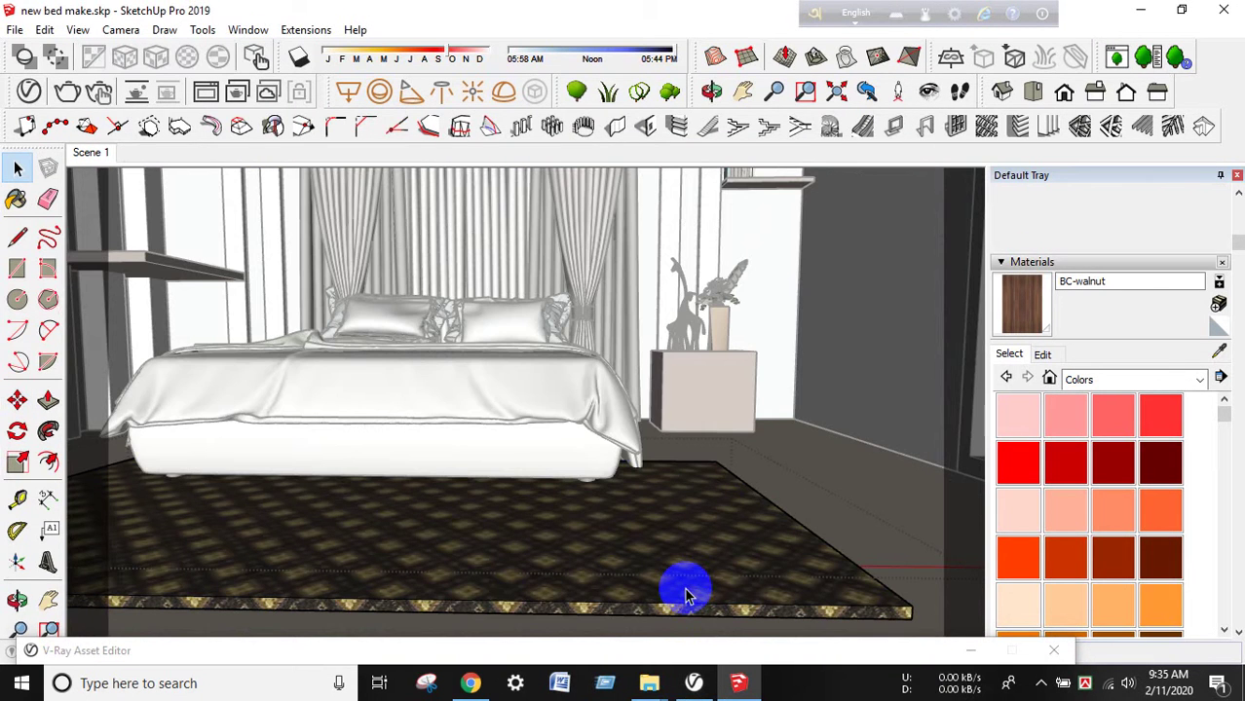
{"action": "key", "text": "p"}
{"action": "left_click_drag", "start_coordinate": [668, 590], "coordinate": [666, 604]}
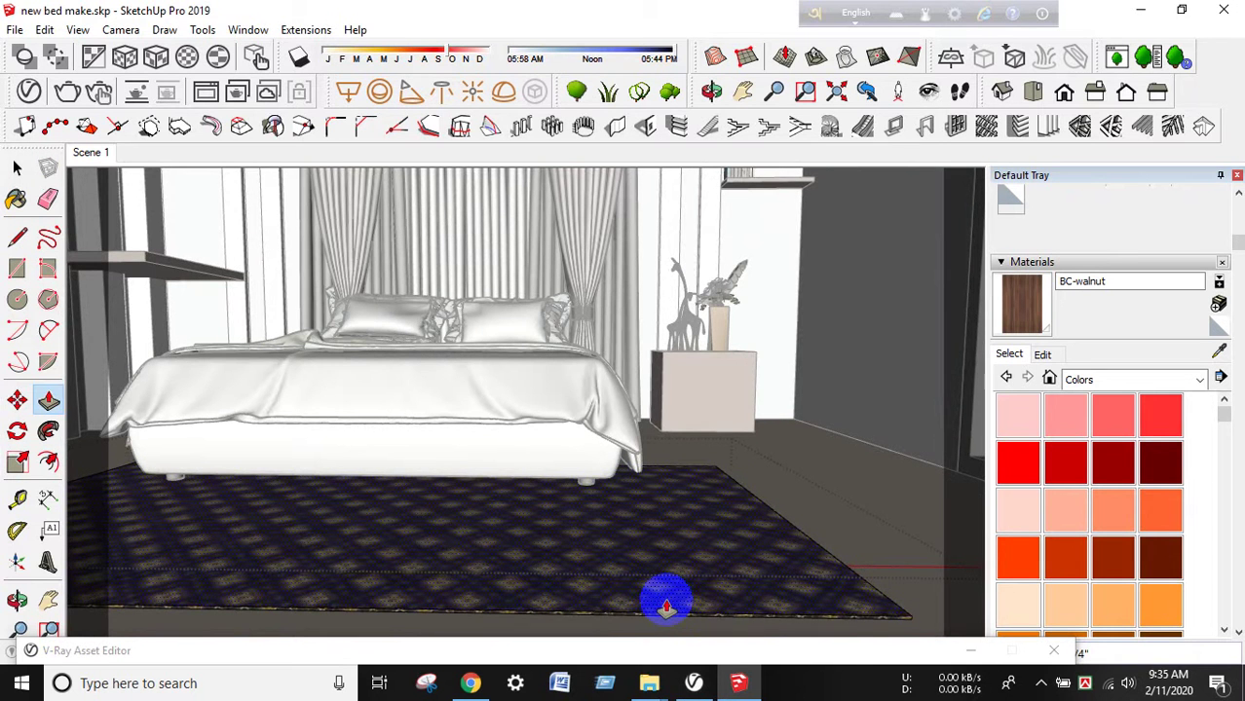
Look over the bed and curtains, then return to the Scene 1 view
{"action": "middle_click_drag", "start_coordinate": [662, 395], "coordinate": [482, 465]}
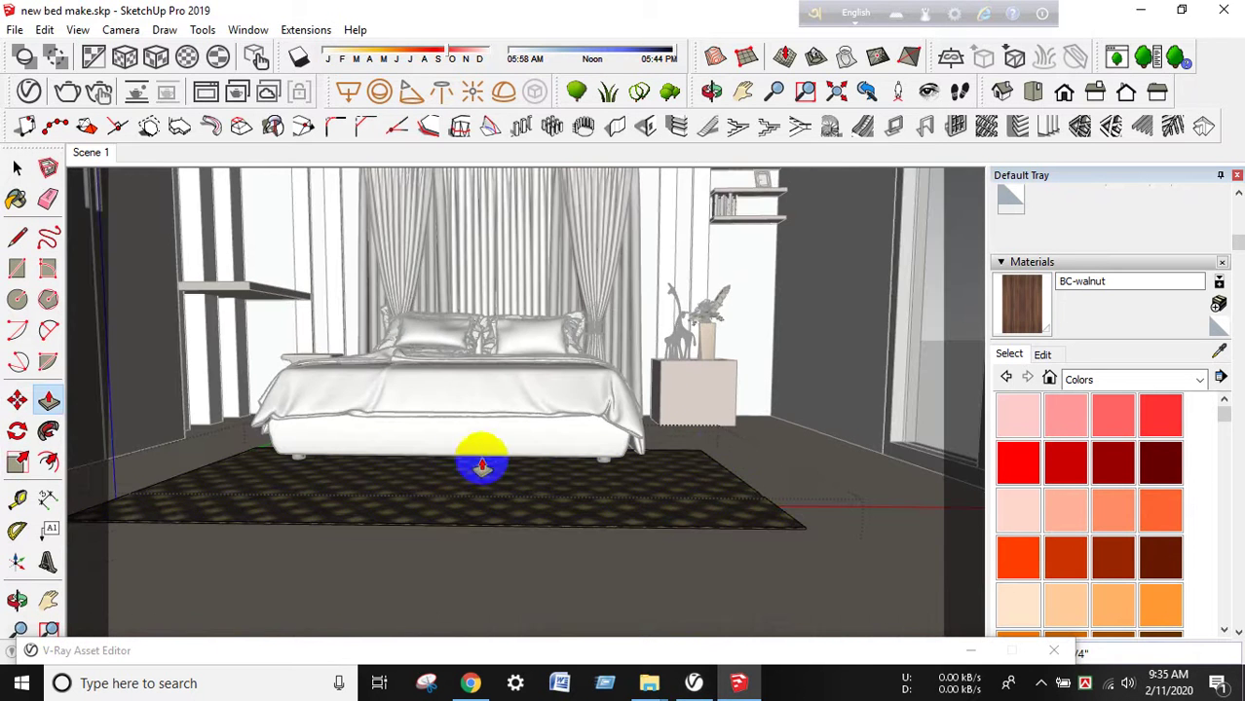
{"action": "key", "text": "space"}
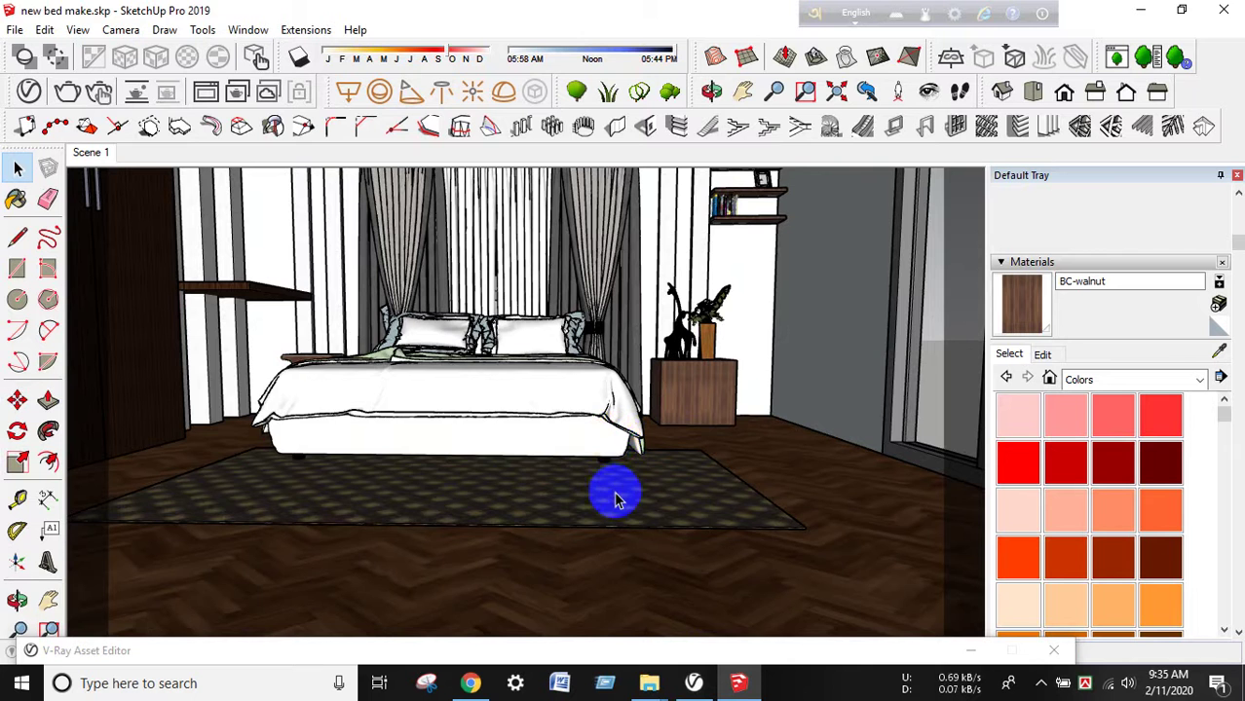
{"action": "left_click", "coordinate": [614, 499]}
{"action": "scroll", "coordinate": [610, 495], "scroll_direction": "up", "scroll_amount": 2}
{"action": "scroll", "coordinate": [607, 492], "scroll_direction": "up", "scroll_amount": 2}
{"action": "scroll", "coordinate": [610, 482], "scroll_direction": "up", "scroll_amount": 2}
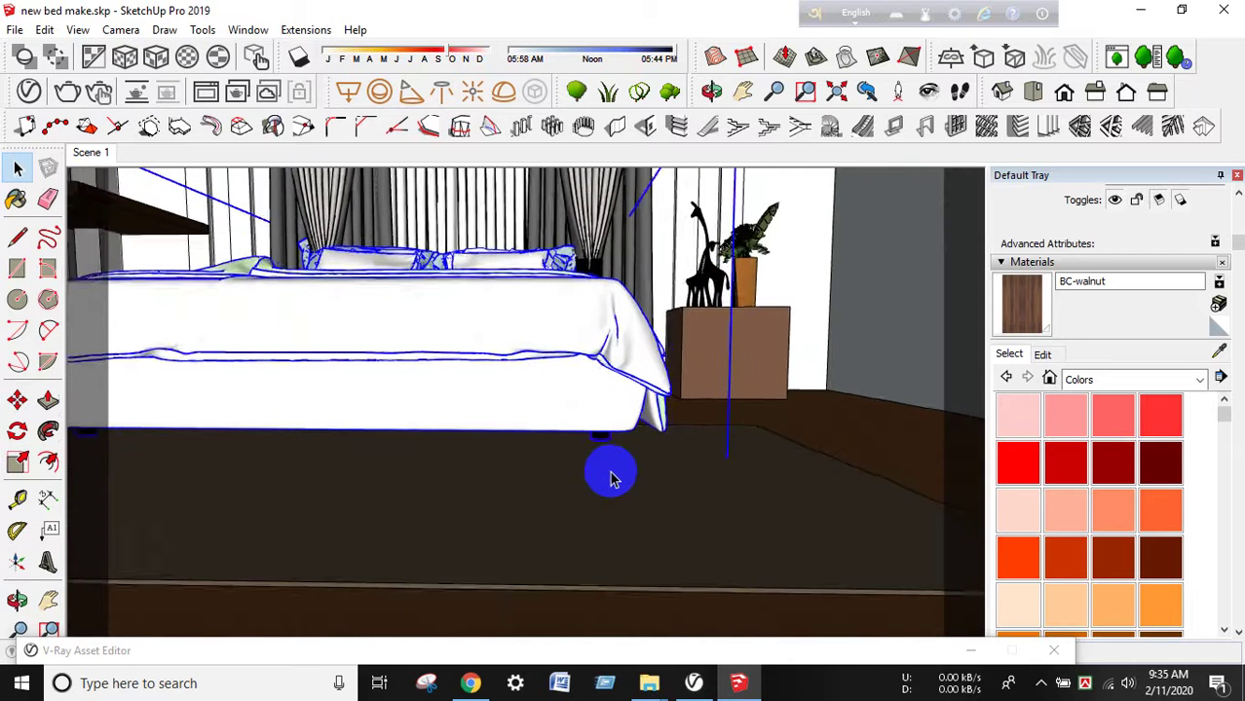
{"action": "scroll", "coordinate": [610, 474], "scroll_direction": "up", "scroll_amount": 2}
{"action": "scroll", "coordinate": [611, 473], "scroll_direction": "up", "scroll_amount": 2}
{"action": "scroll", "coordinate": [613, 464], "scroll_direction": "up", "scroll_amount": 2}
{"action": "mouse_move", "coordinate": [617, 456]}
{"action": "middle_mouse_down"}
{"action": "mouse_move", "coordinate": [610, 427]}
{"action": "mouse_move", "coordinate": [602, 440]}
{"action": "middle_mouse_up"}
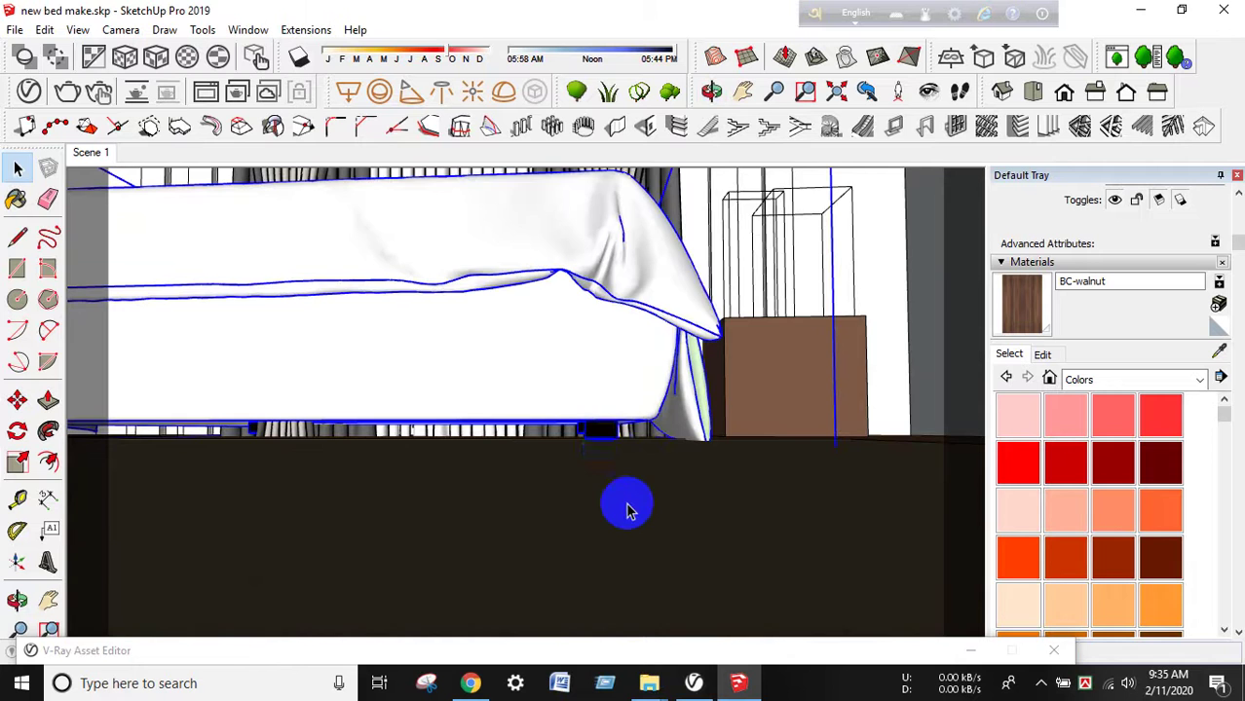
{"action": "middle_click_drag", "start_coordinate": [628, 510], "coordinate": [672, 453]}
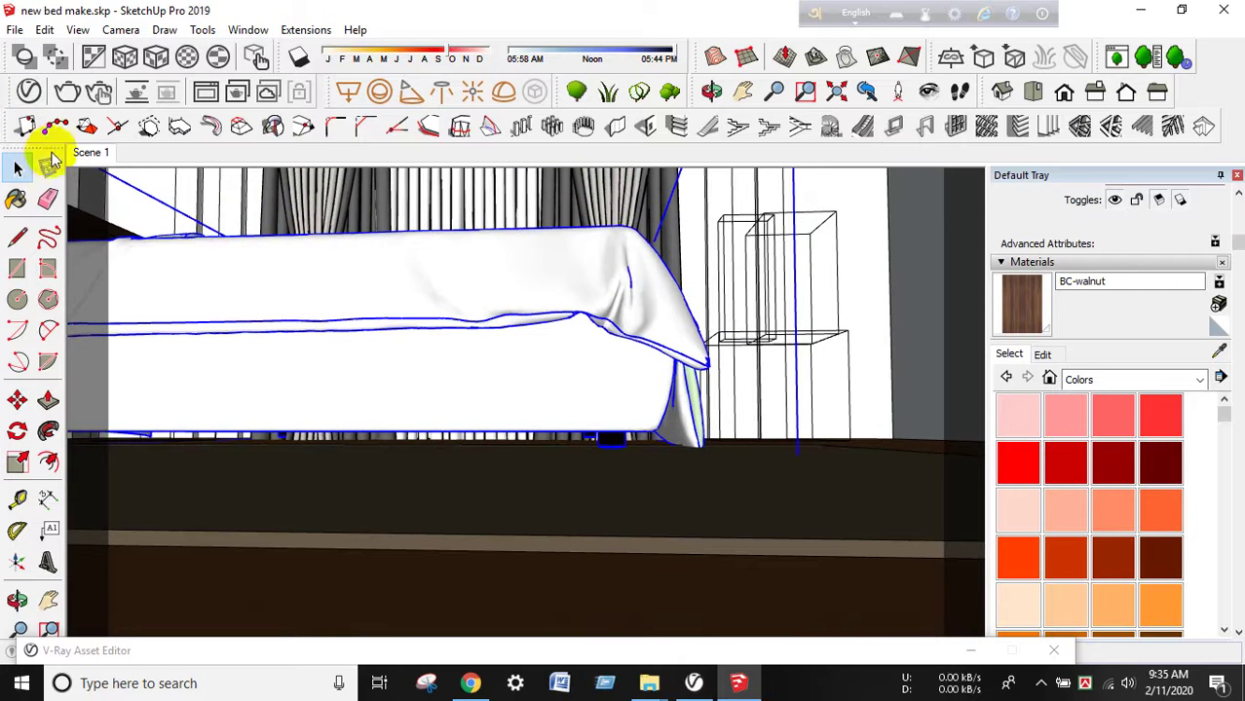
{"action": "left_click", "coordinate": [78, 149]}
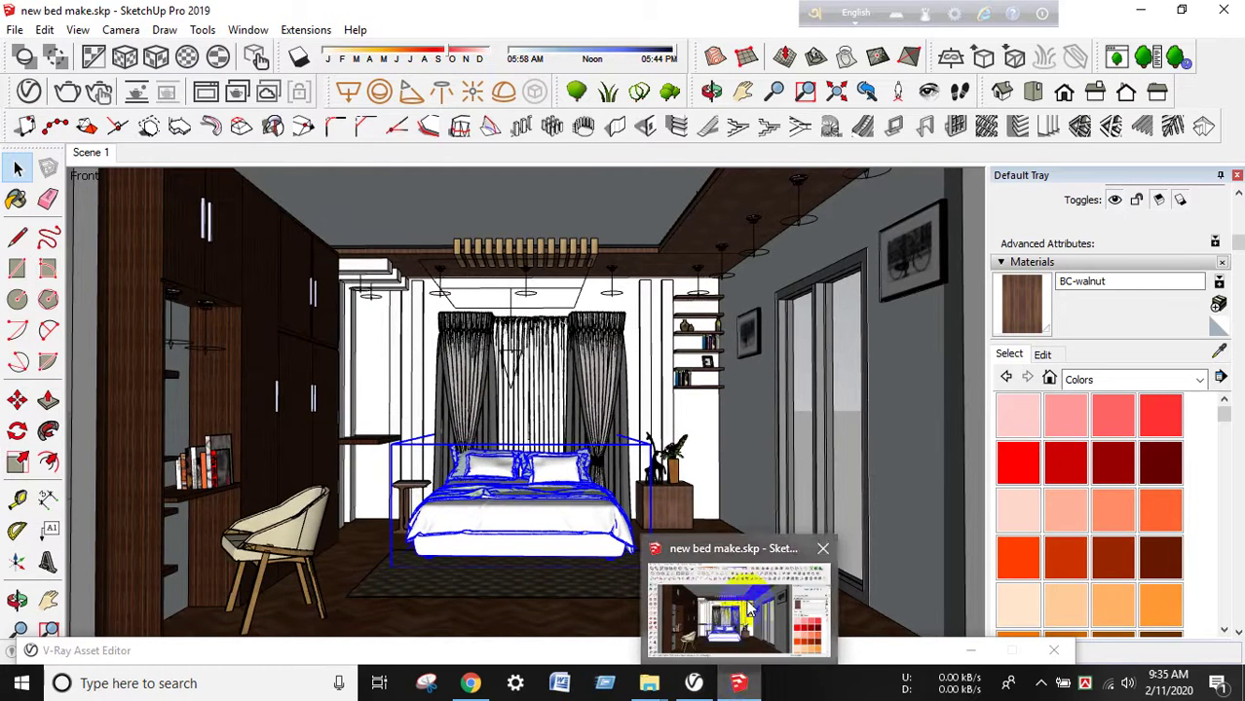
Restore the V-Ray Asset Editor to full size and open its render settings
{"action": "left_click", "coordinate": [29, 93]}
{"action": "left_click", "coordinate": [697, 685]}
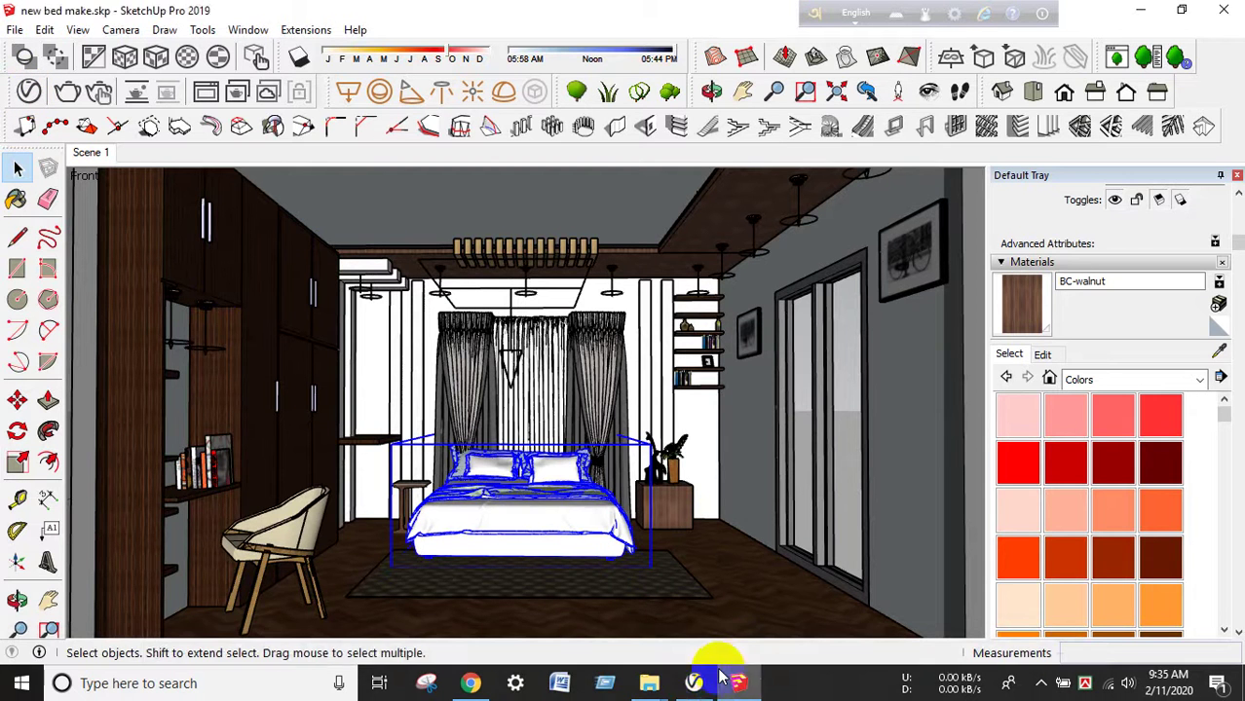
{"action": "left_click", "coordinate": [698, 684]}
{"action": "left_click", "coordinate": [704, 90]}
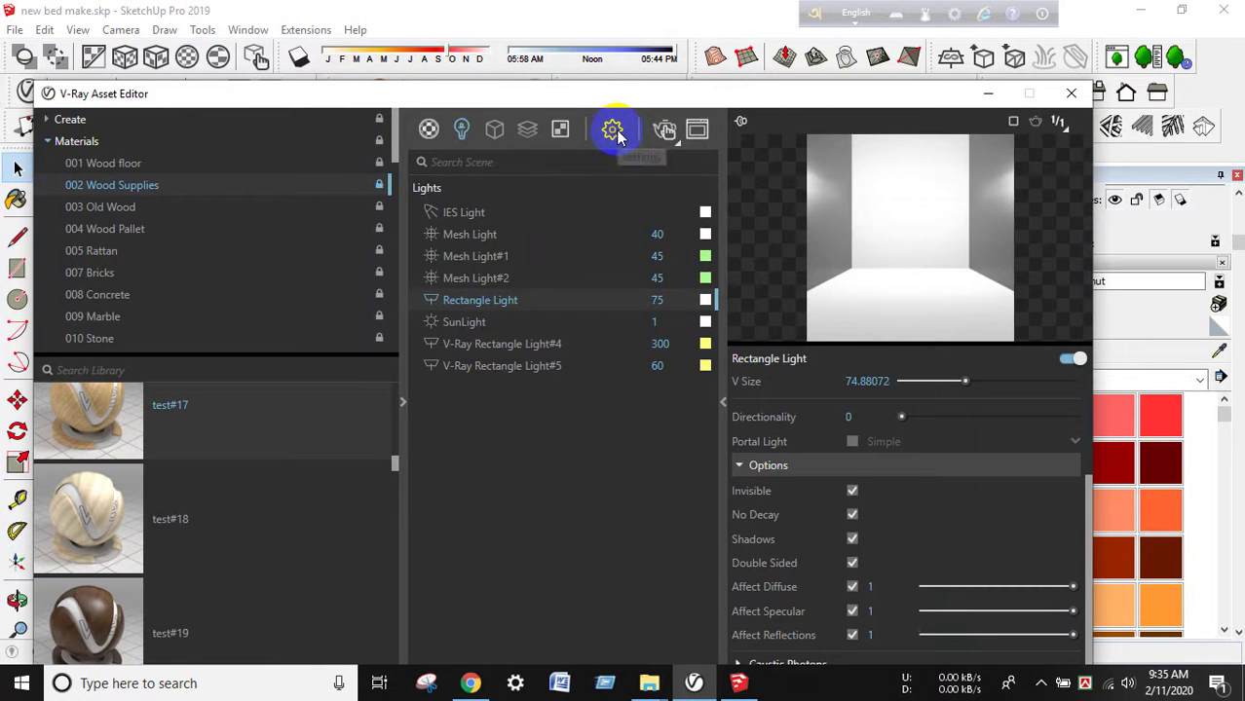
{"action": "left_click", "coordinate": [614, 136]}
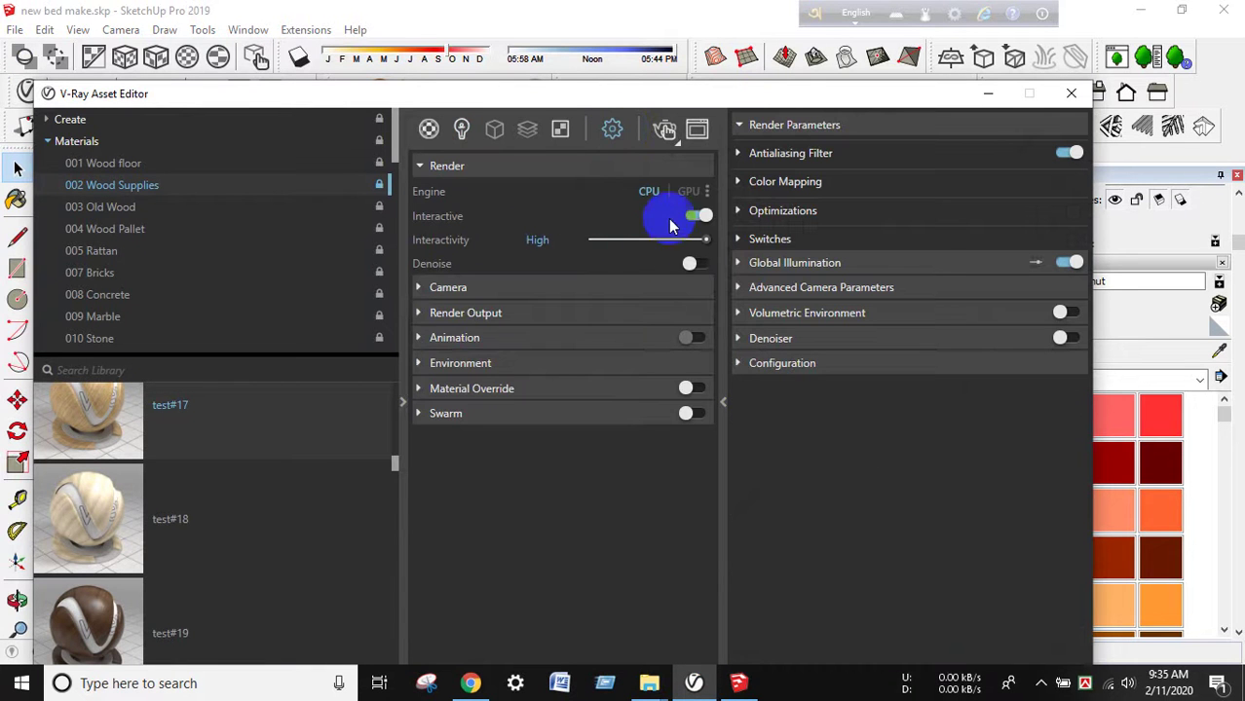
Set the engine to GPU and interactivity to Medium, leaving Interactive on
{"action": "left_click", "coordinate": [688, 191]}
{"action": "left_click_drag", "start_coordinate": [655, 238], "coordinate": [650, 239]}
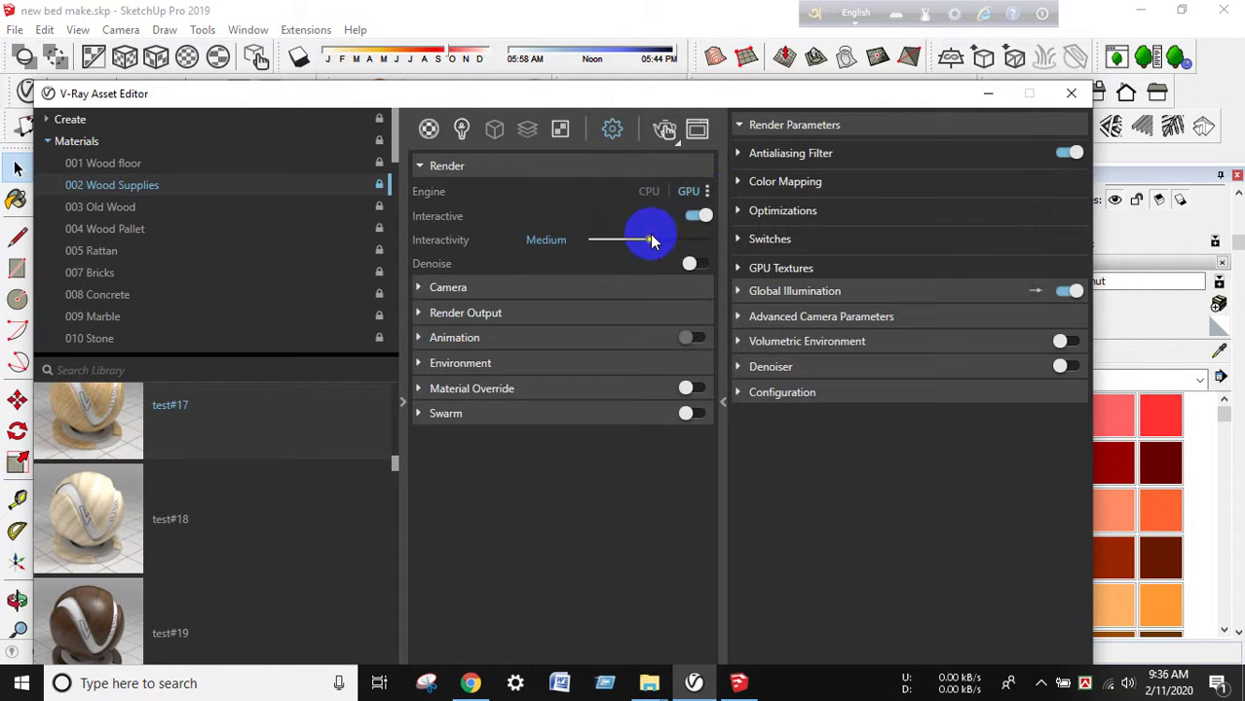
{"action": "left_click", "coordinate": [701, 215]}
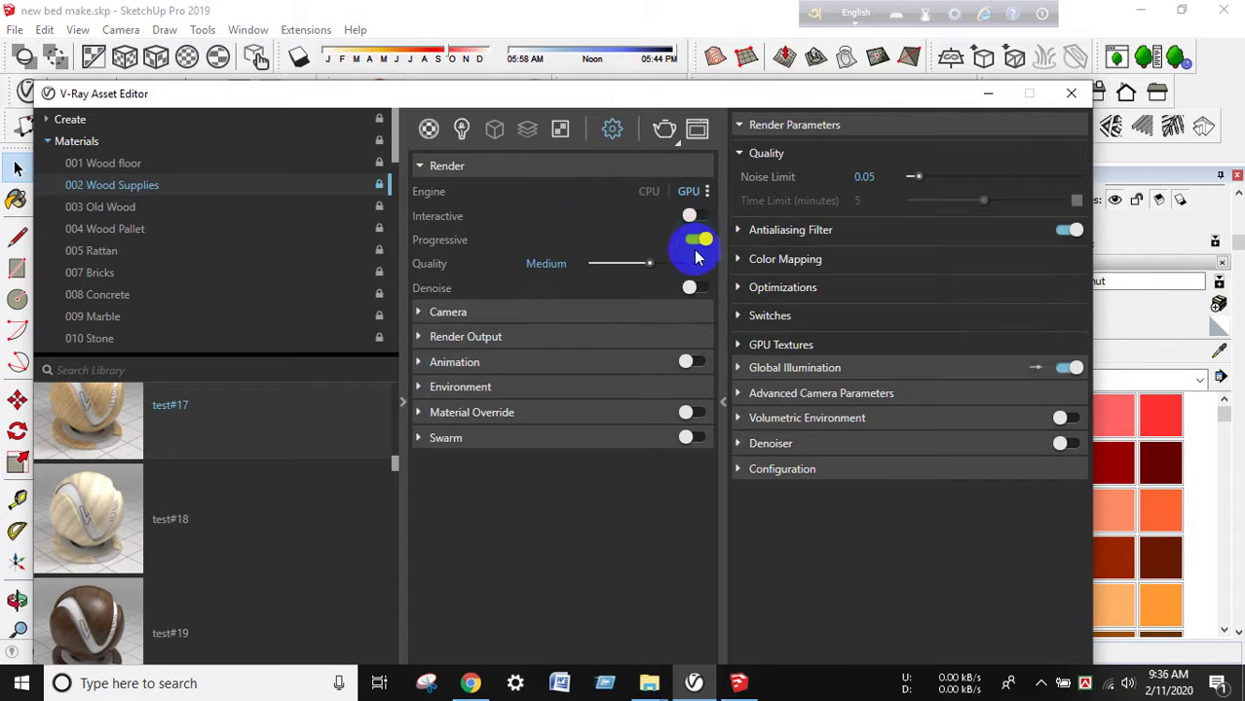
{"action": "left_click", "coordinate": [703, 244]}
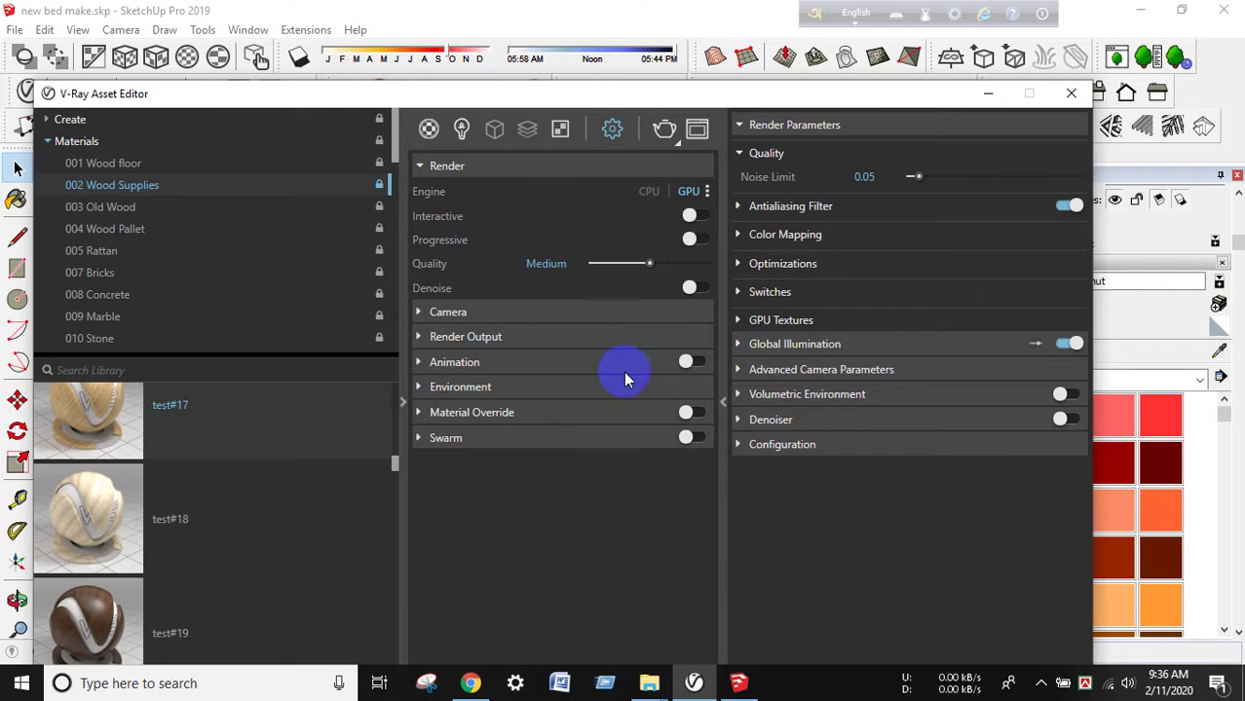
{"action": "left_click", "coordinate": [692, 219]}
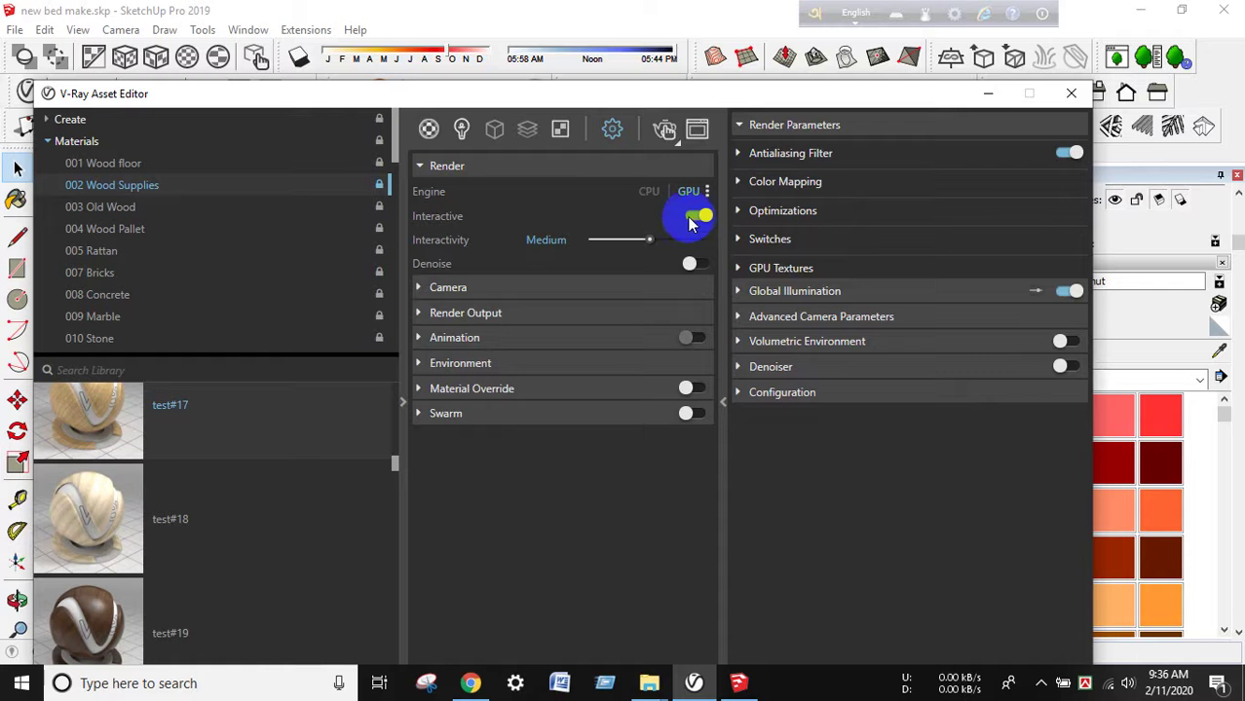
{"action": "left_click", "coordinate": [707, 220]}
{"action": "left_click", "coordinate": [694, 219]}
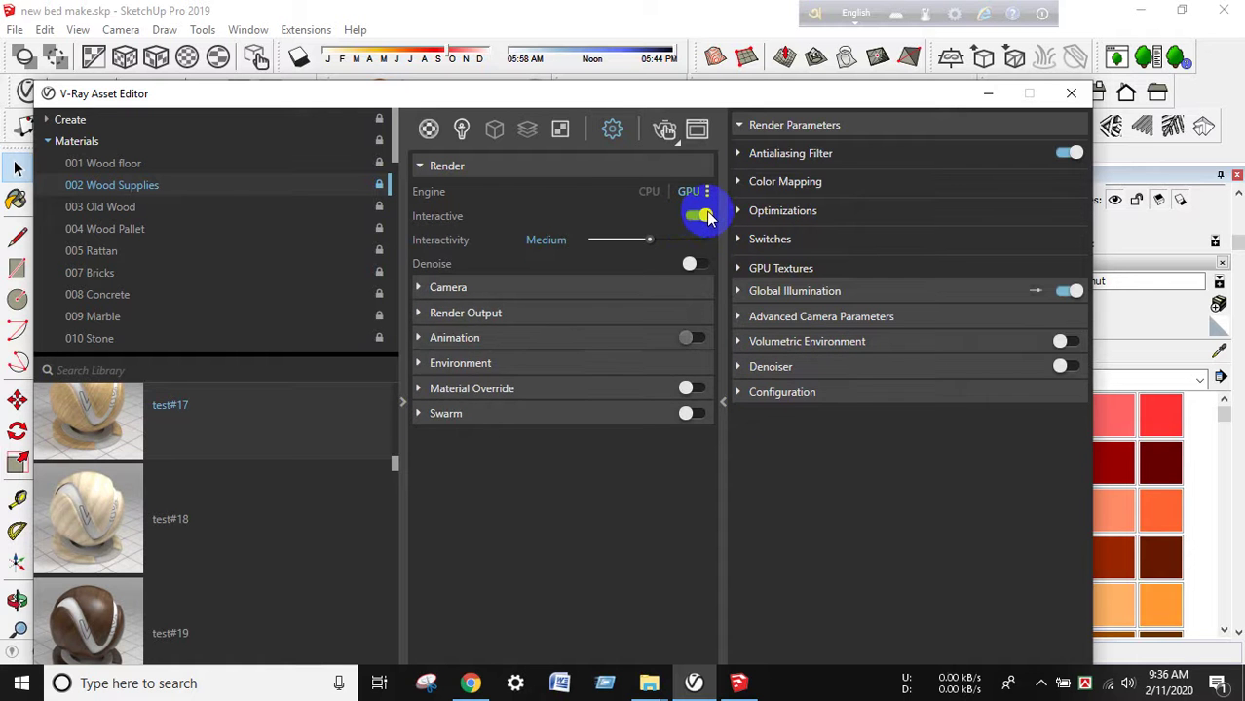
{"action": "left_click", "coordinate": [706, 218]}
{"action": "left_click", "coordinate": [695, 217]}
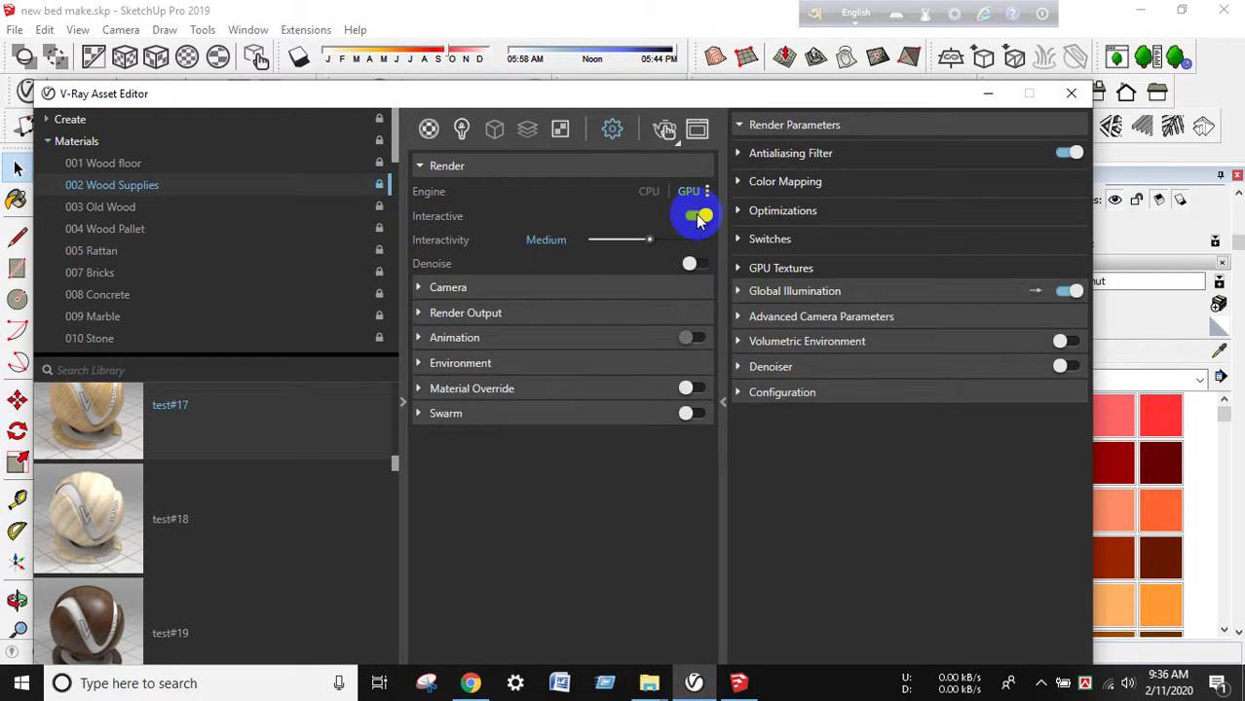
{"action": "left_click", "coordinate": [697, 219]}
{"action": "left_click", "coordinate": [695, 216]}
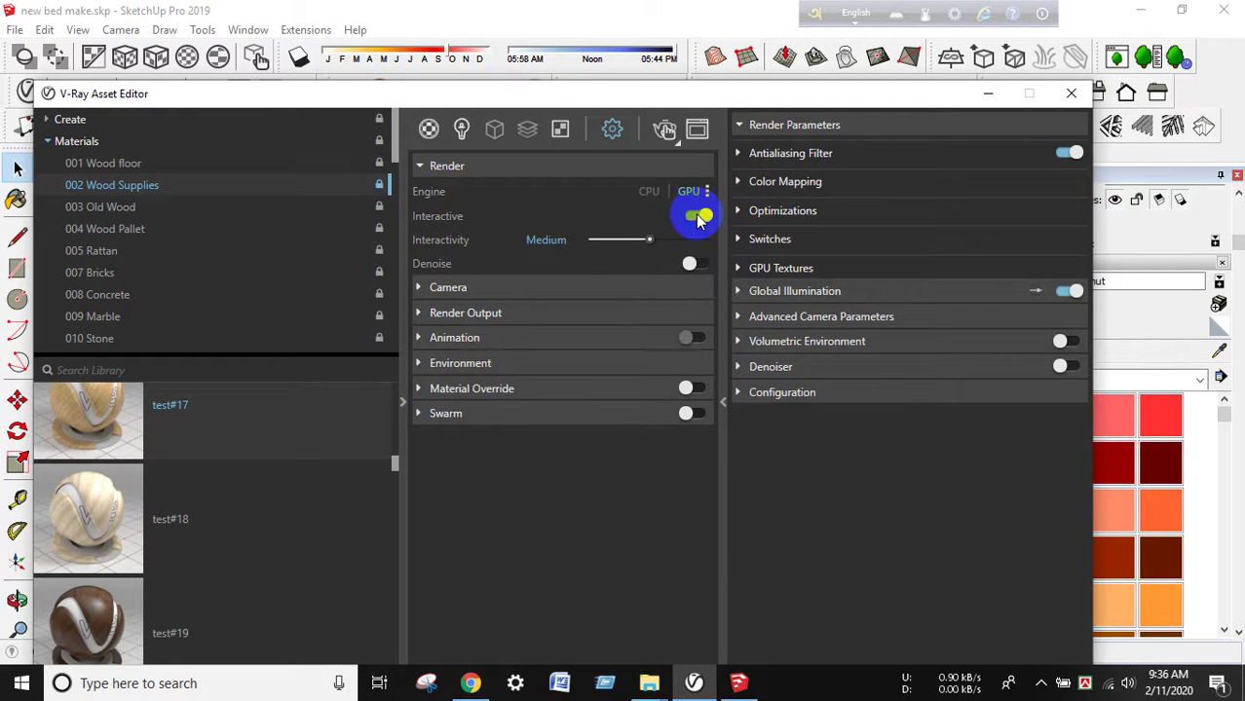
Expand Render Output and retype the image width, ending at 1280 × 720 (16:9)
{"action": "left_click", "coordinate": [501, 316]}
{"action": "left_click", "coordinate": [536, 361]}
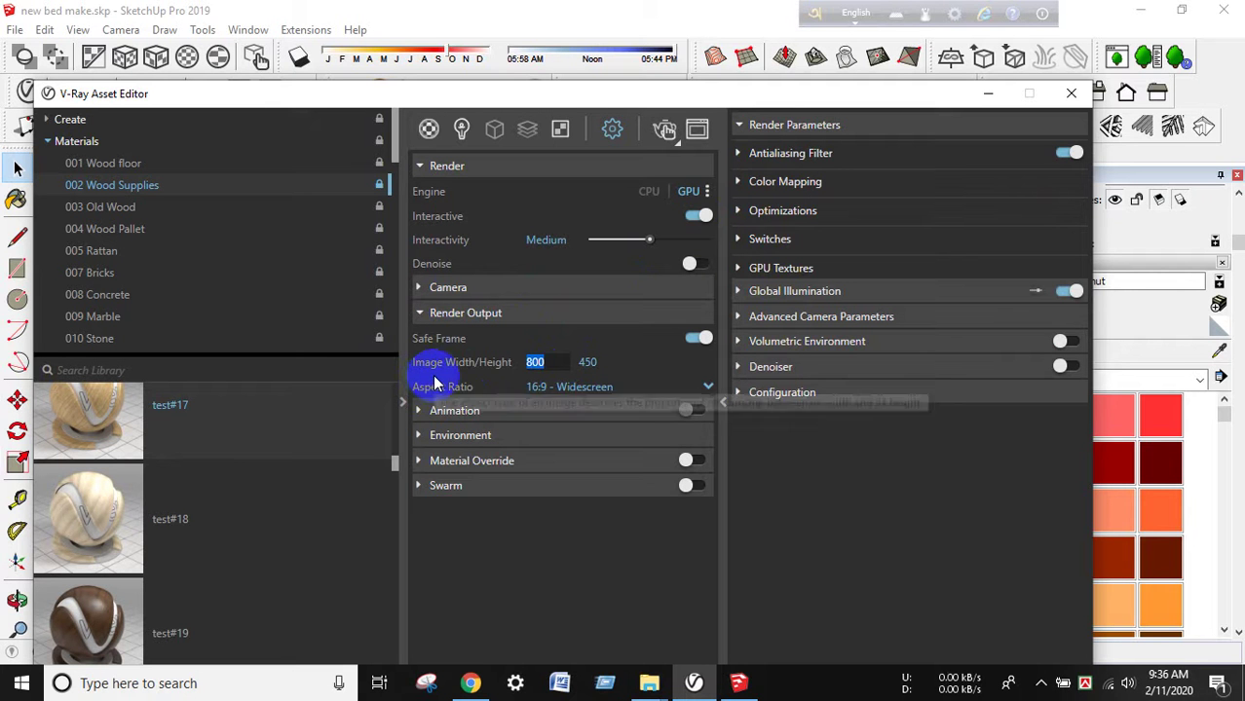
{"action": "type", "text": "1"}
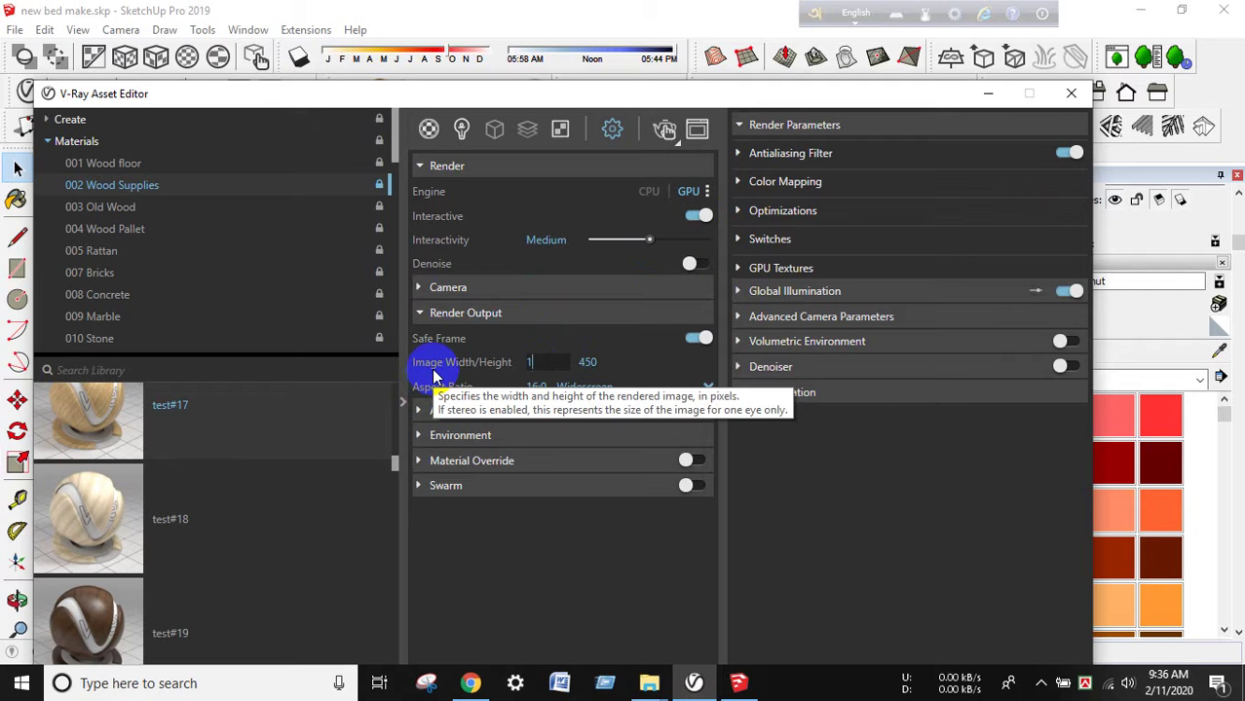
{"action": "type", "text": "4"}
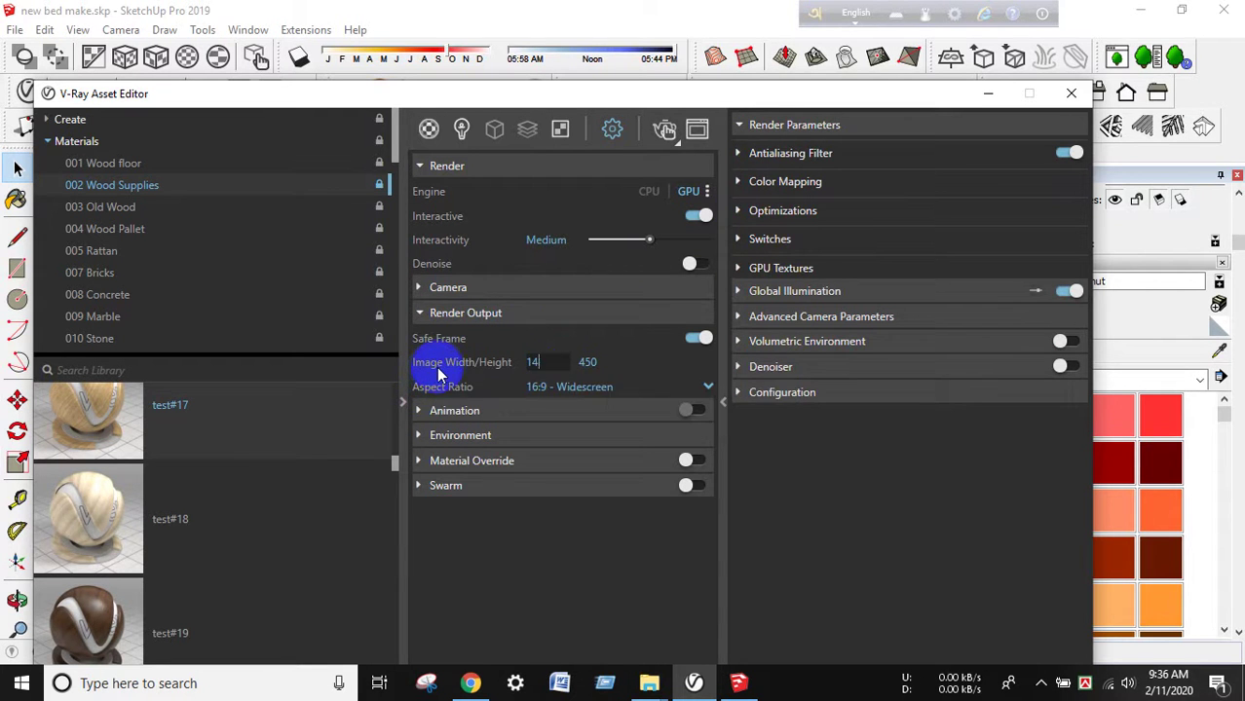
{"action": "type", "text": "80"}
{"action": "key", "text": "Return"}
{"action": "left_click", "coordinate": [538, 361]}
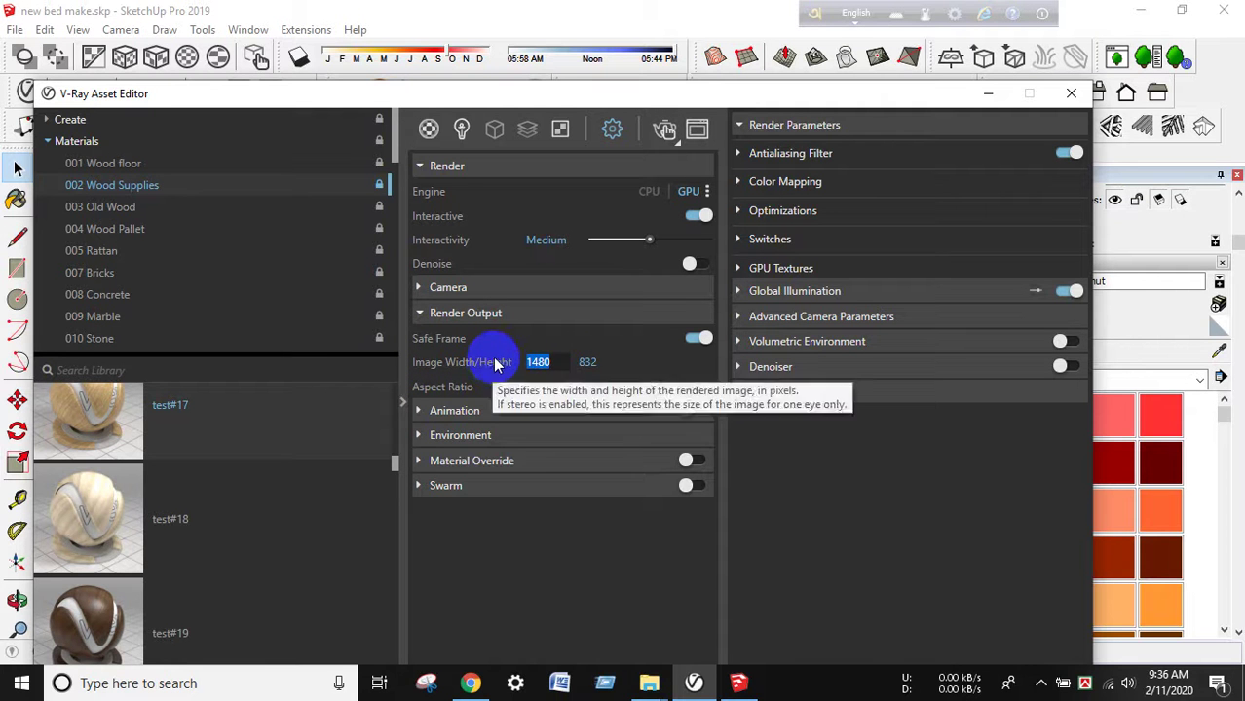
{"action": "type", "text": "15"}
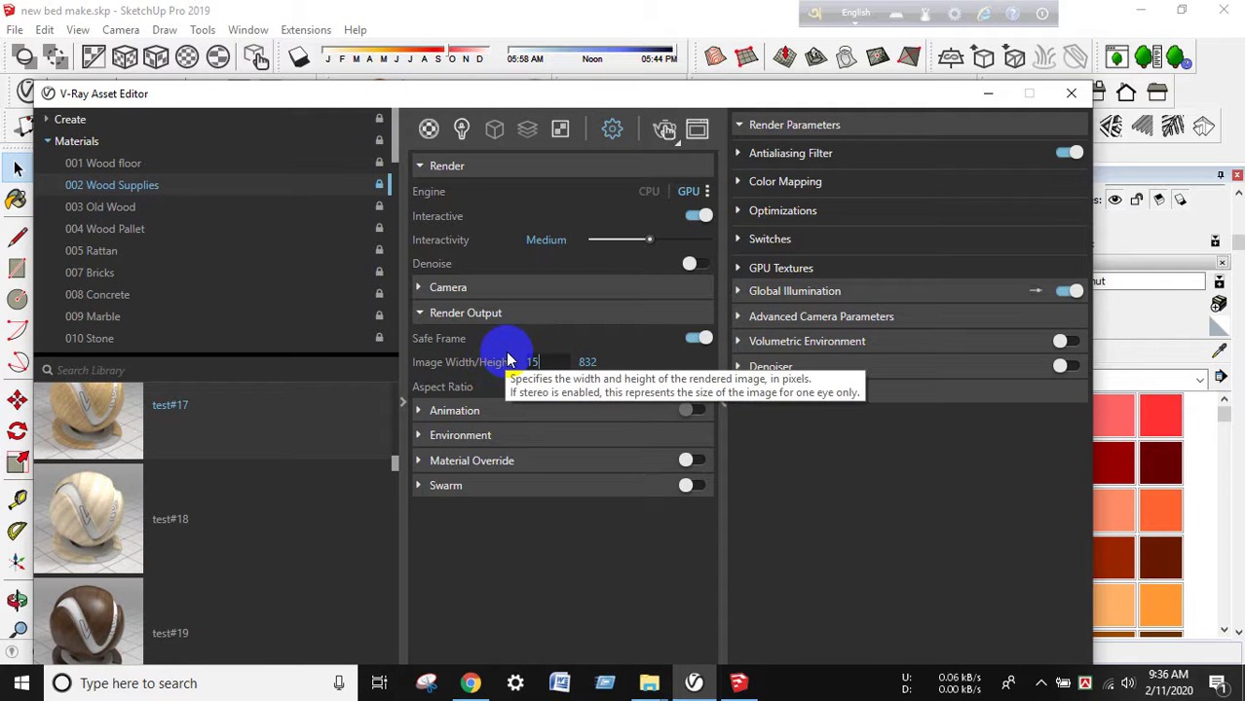
{"action": "type", "text": "20"}
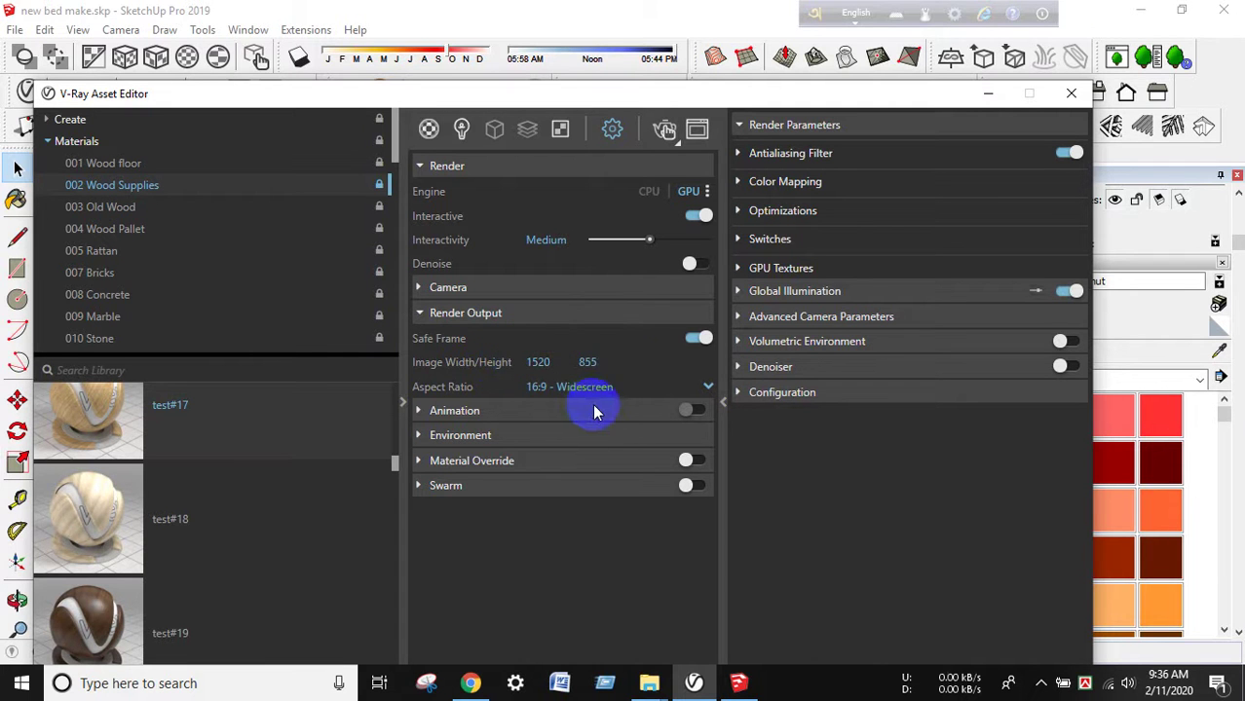
{"action": "type", "text": "1280"}
{"action": "key", "text": "Return"}
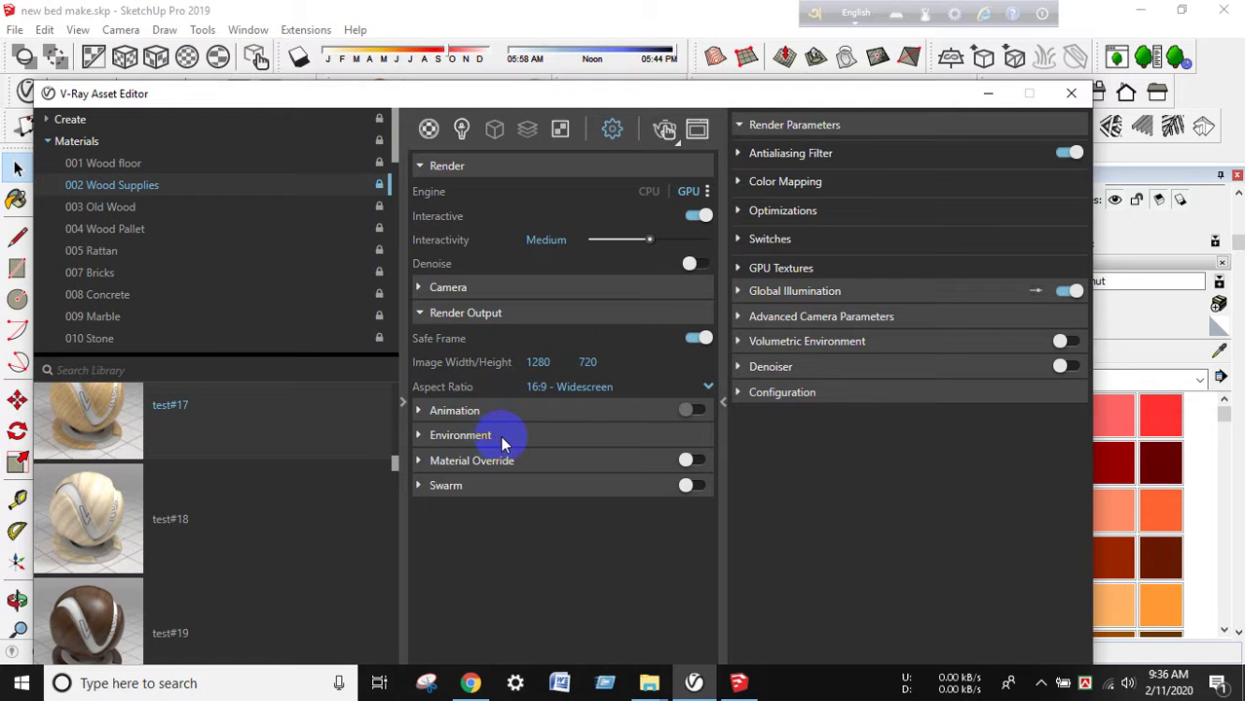
Set the V-Ray GPU Textures texture size to 1024
{"action": "left_click_drag", "start_coordinate": [589, 95], "coordinate": [586, 111]}
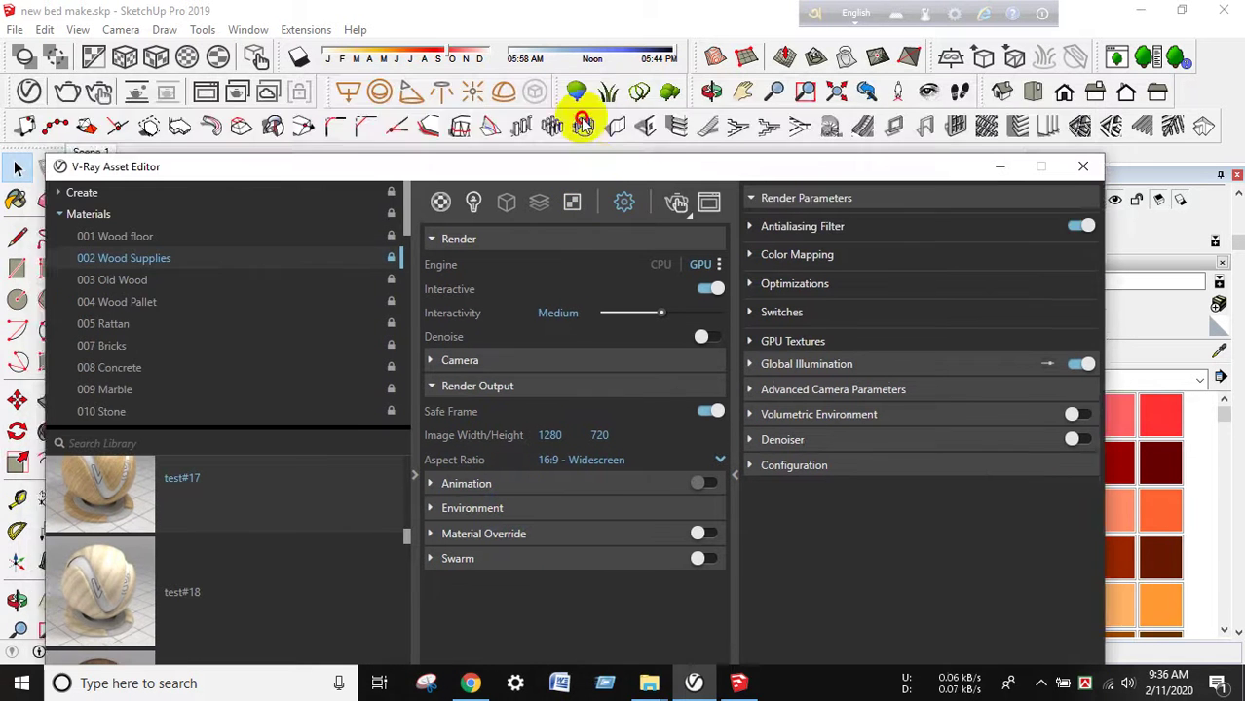
{"action": "left_click", "coordinate": [784, 285]}
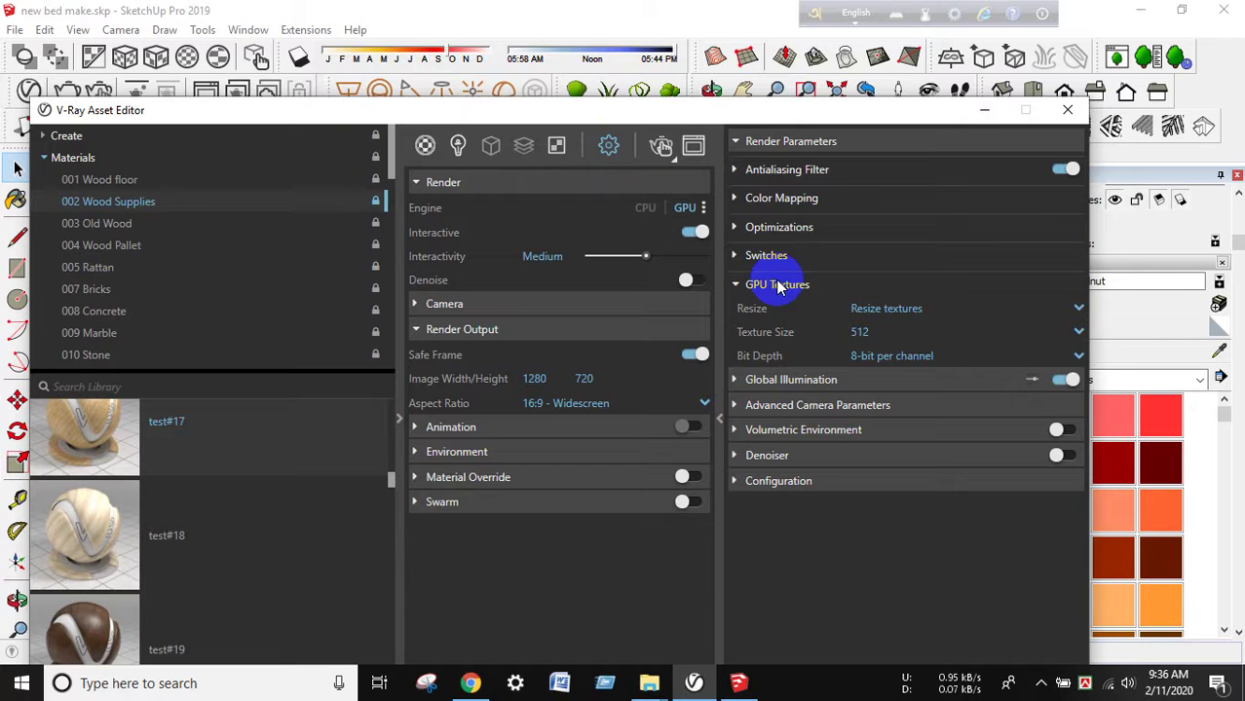
{"action": "left_click", "coordinate": [862, 332]}
{"action": "left_click", "coordinate": [862, 476]}
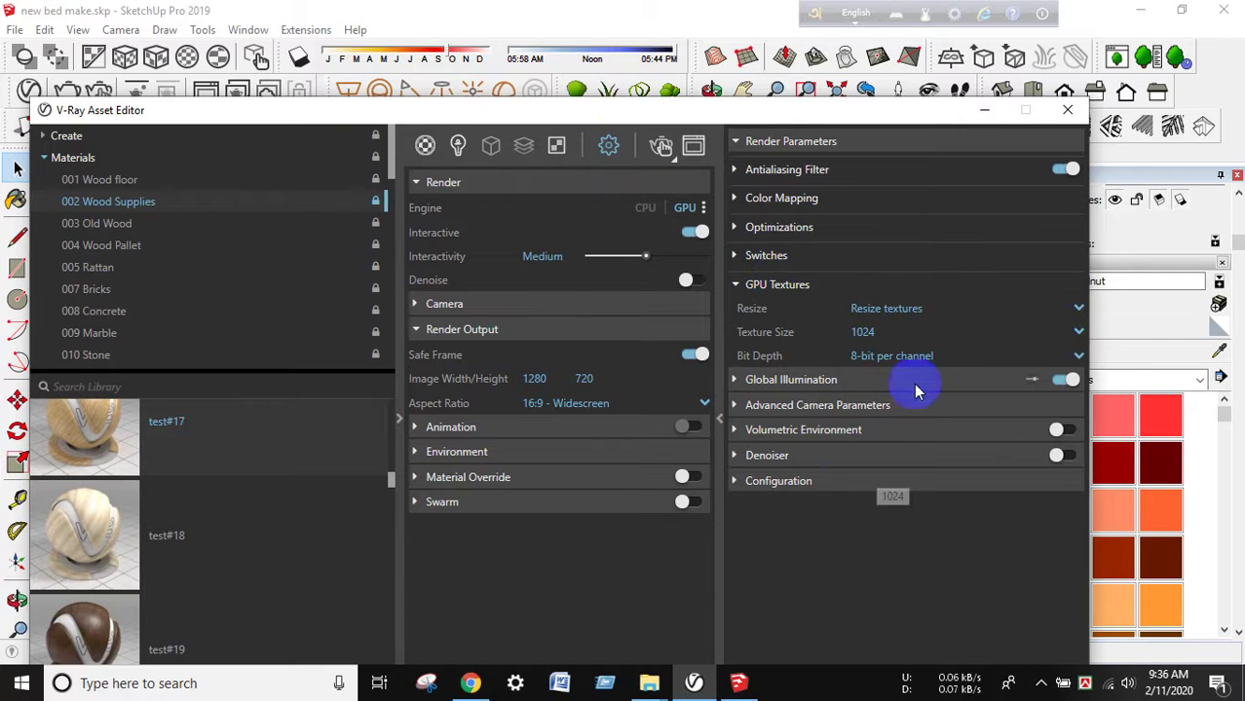
Enable the denoiser with the NVIDIA AI engine and expand the Color Mapping settings
{"action": "left_click", "coordinate": [799, 481]}
{"action": "left_click", "coordinate": [799, 481]}
{"action": "left_click", "coordinate": [799, 456]}
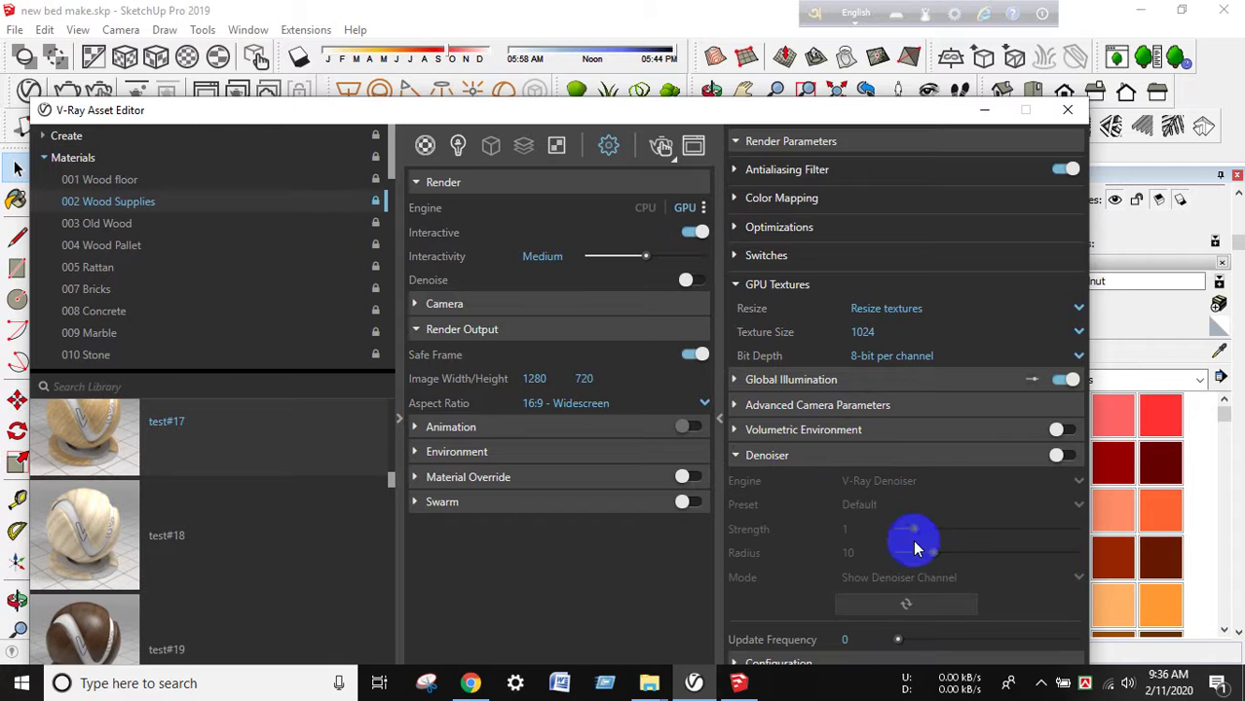
{"action": "left_click", "coordinate": [1059, 453]}
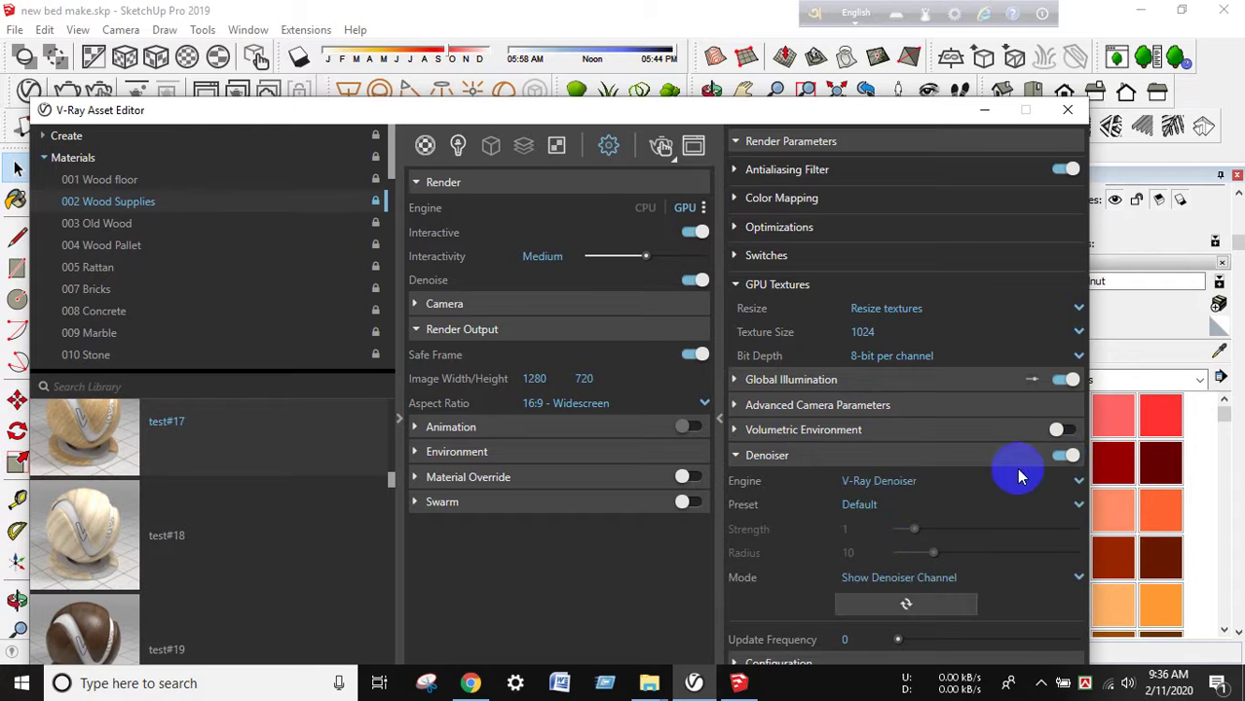
{"action": "left_click", "coordinate": [897, 484]}
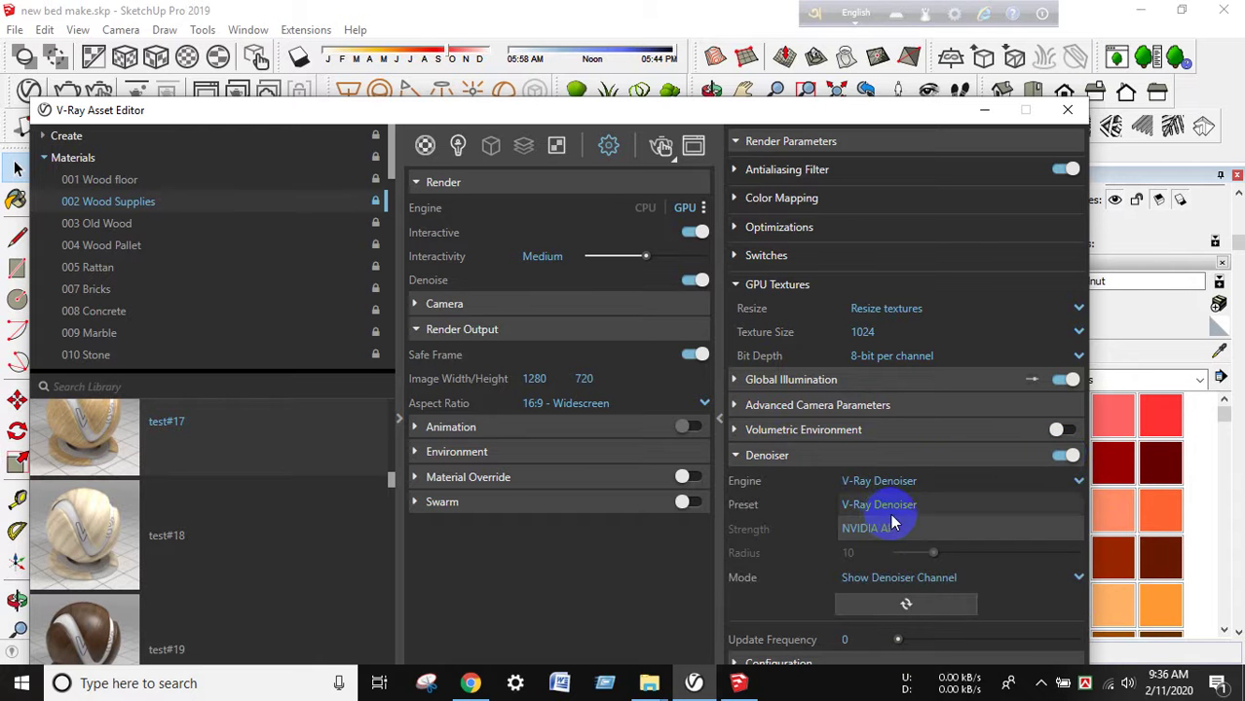
{"action": "left_click", "coordinate": [897, 531]}
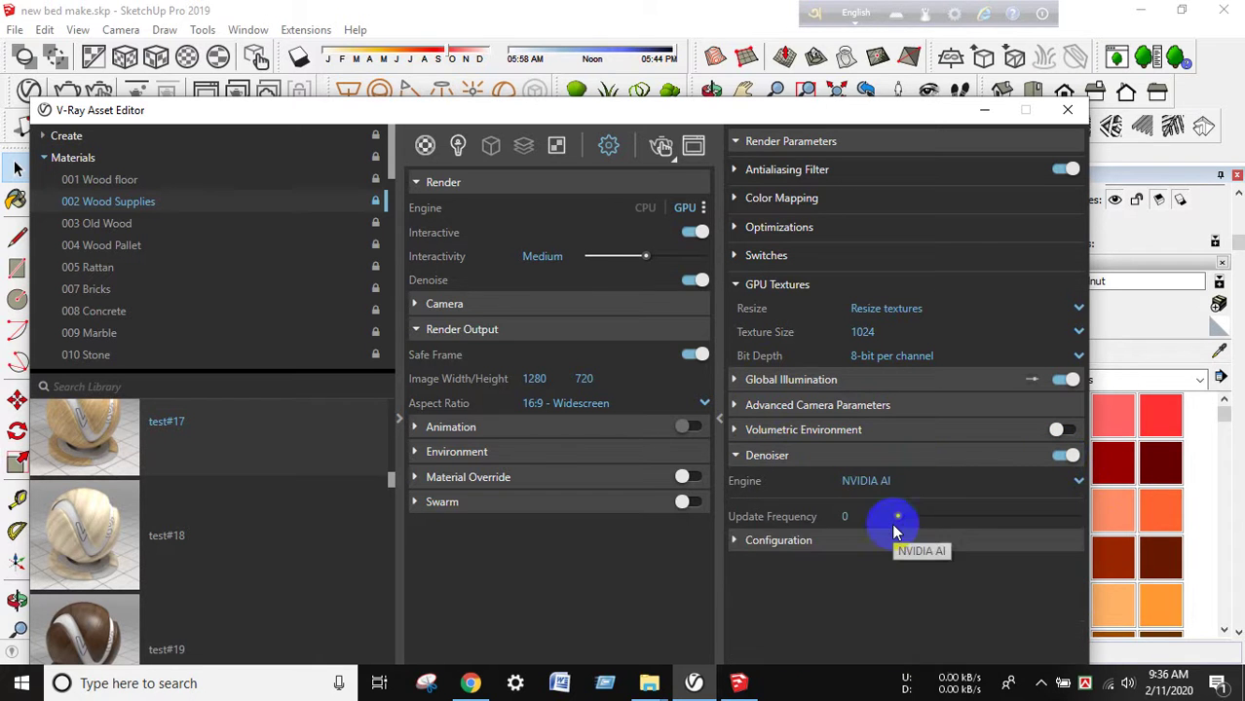
{"action": "left_click", "coordinate": [801, 200]}
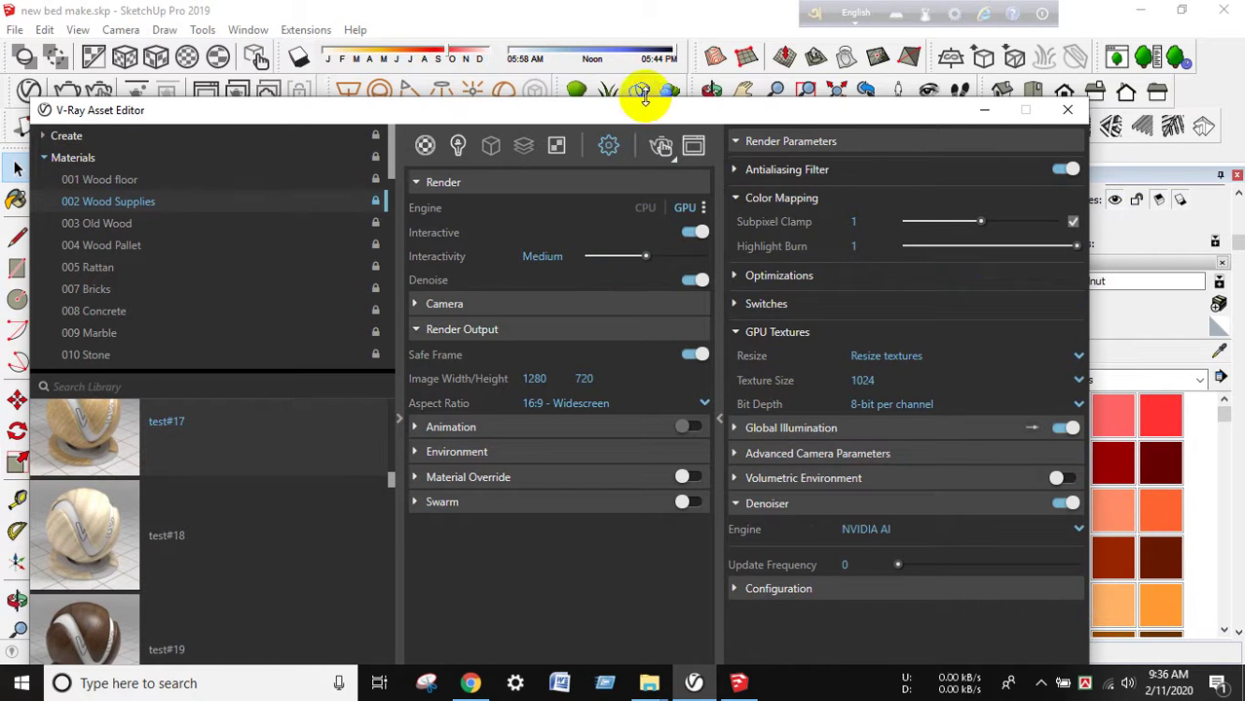
{"action": "left_click_drag", "start_coordinate": [625, 113], "coordinate": [679, 125]}
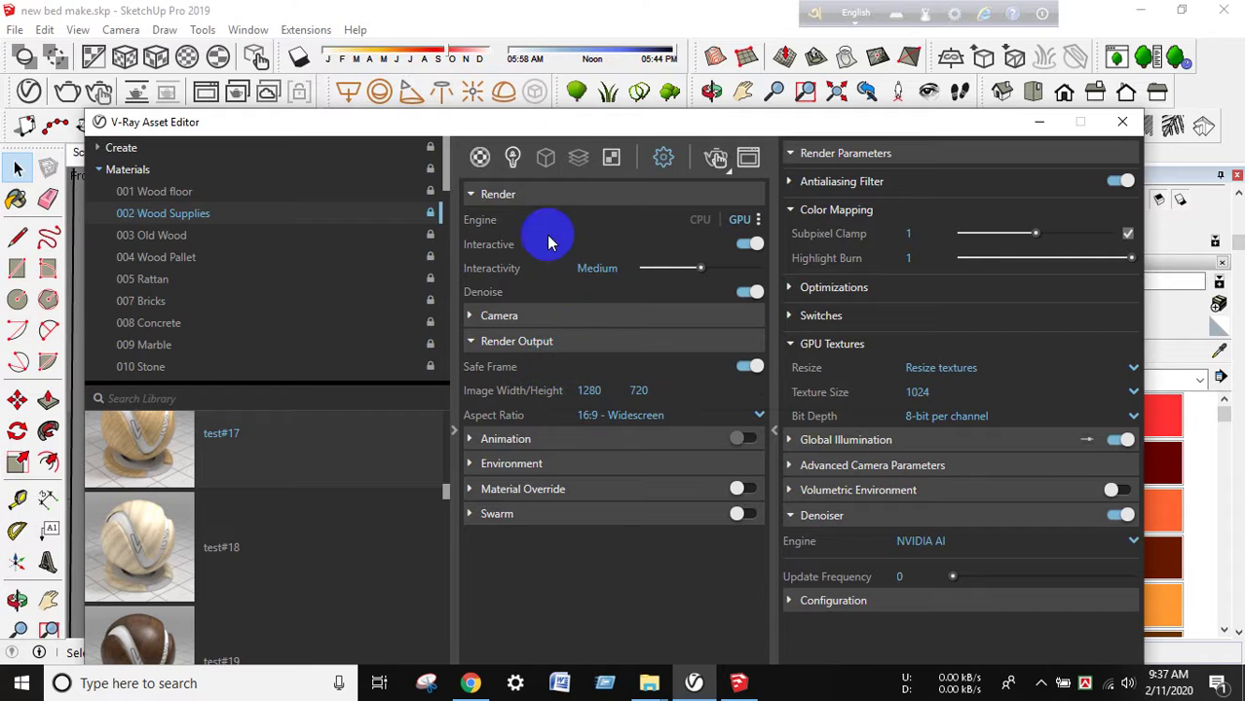
Save the bedroom model from the File menu
{"action": "left_click_drag", "start_coordinate": [570, 132], "coordinate": [581, 413]}
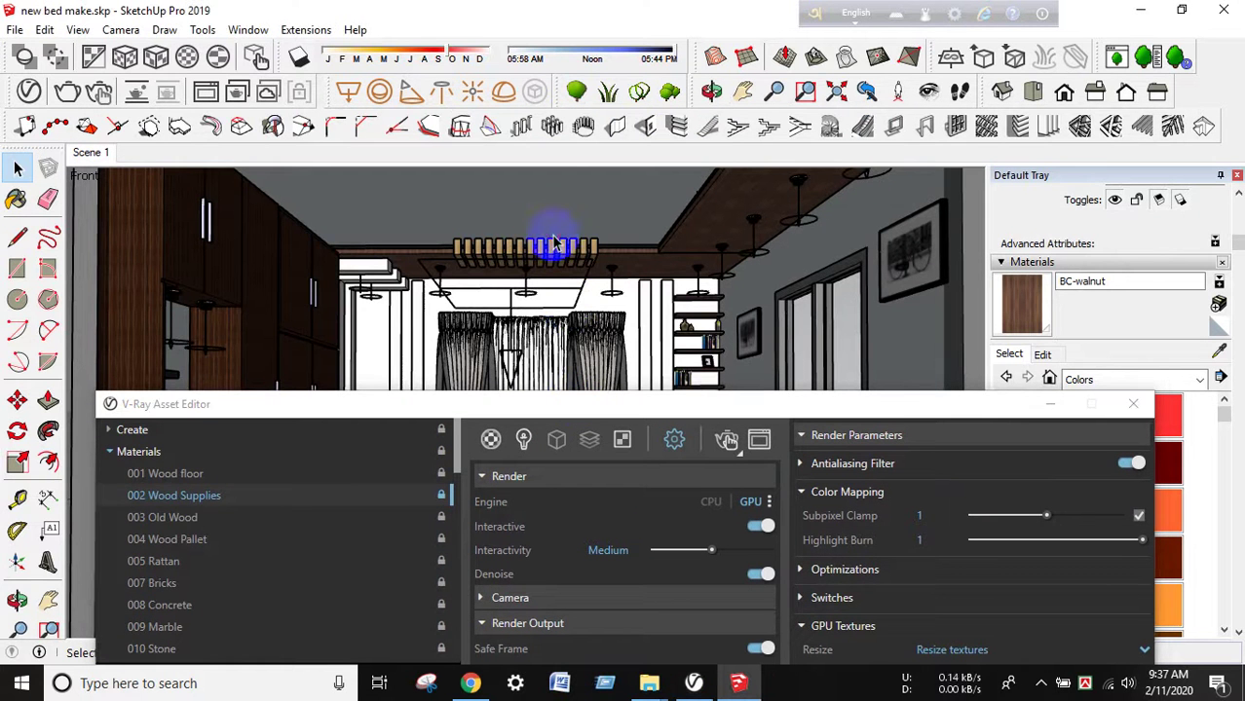
{"action": "left_click", "coordinate": [17, 31]}
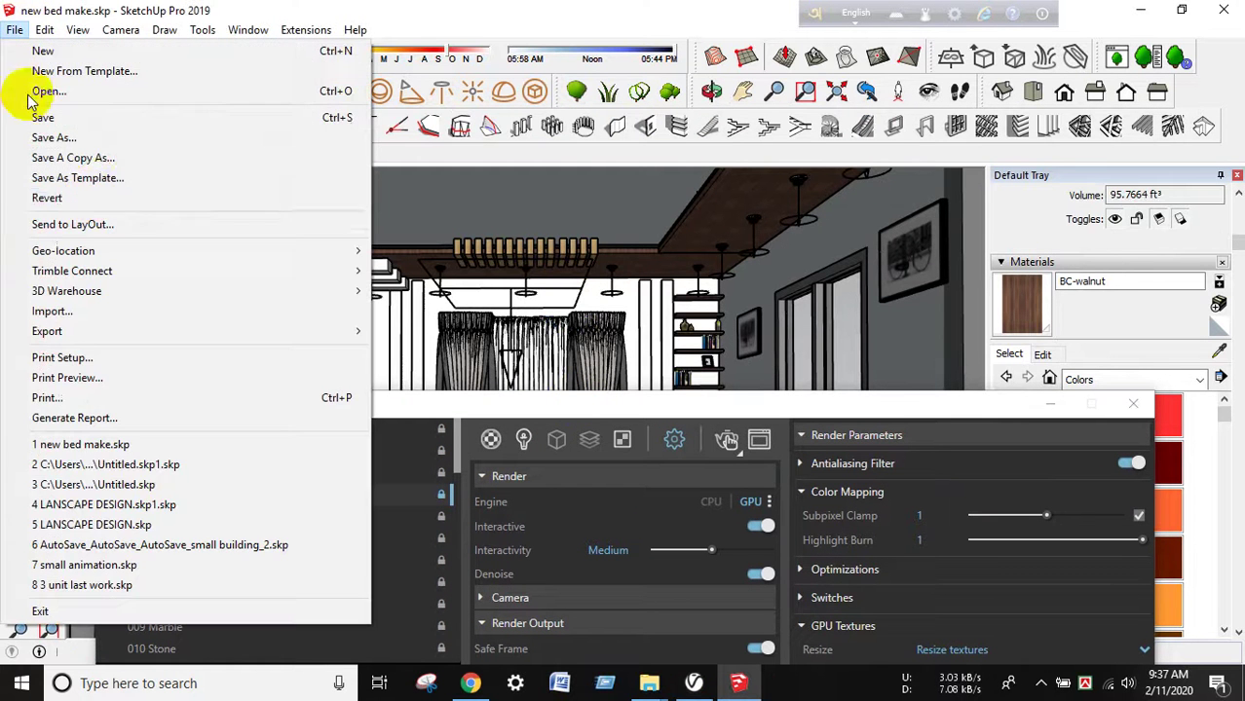
{"action": "left_click", "coordinate": [86, 114]}
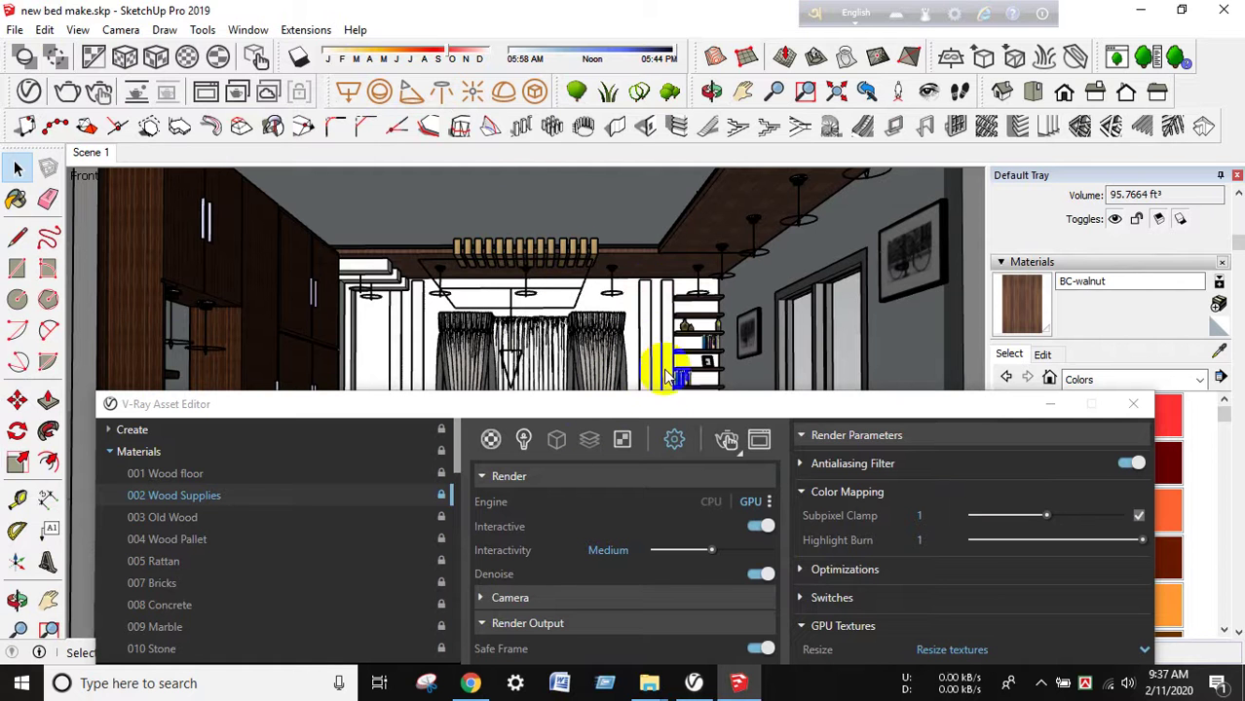
{"action": "left_click", "coordinate": [668, 403]}
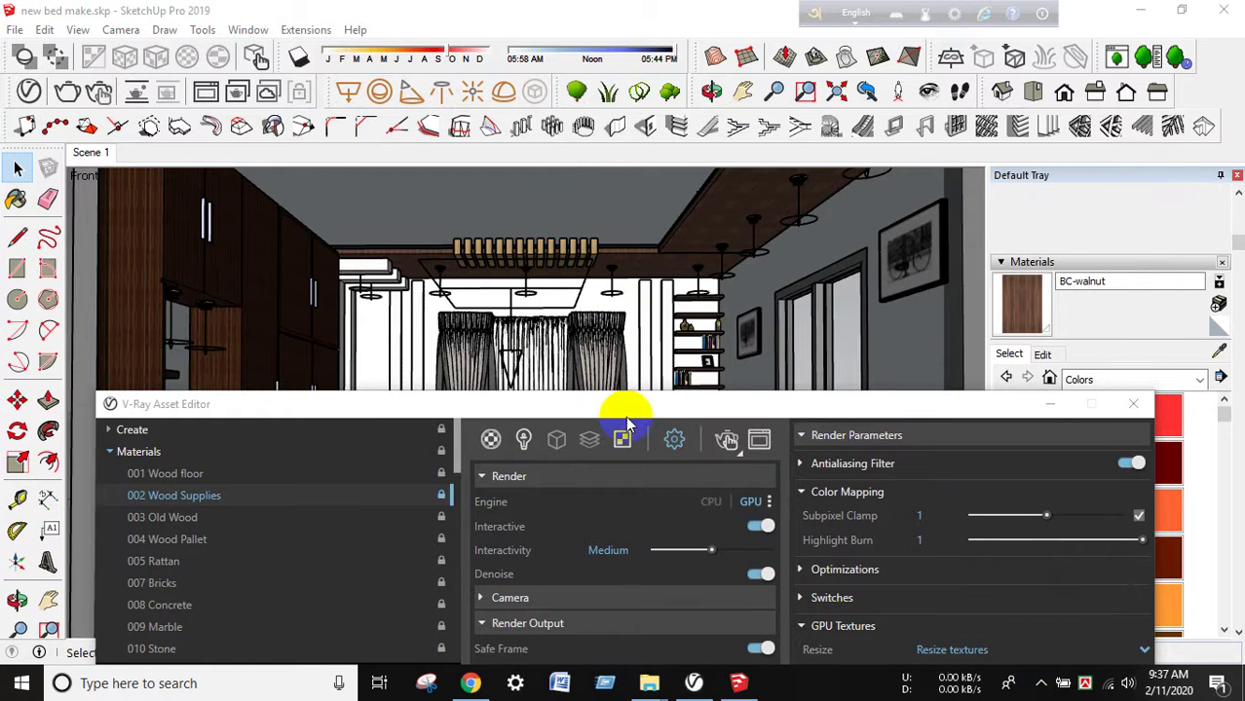
Collapse the material library pane and raise the denoiser update frequency to 100
{"action": "mouse_move", "coordinate": [638, 403]}
{"action": "left_mouse_down"}
{"action": "mouse_move", "coordinate": [619, 185]}
{"action": "mouse_move", "coordinate": [645, 156]}
{"action": "left_mouse_up"}
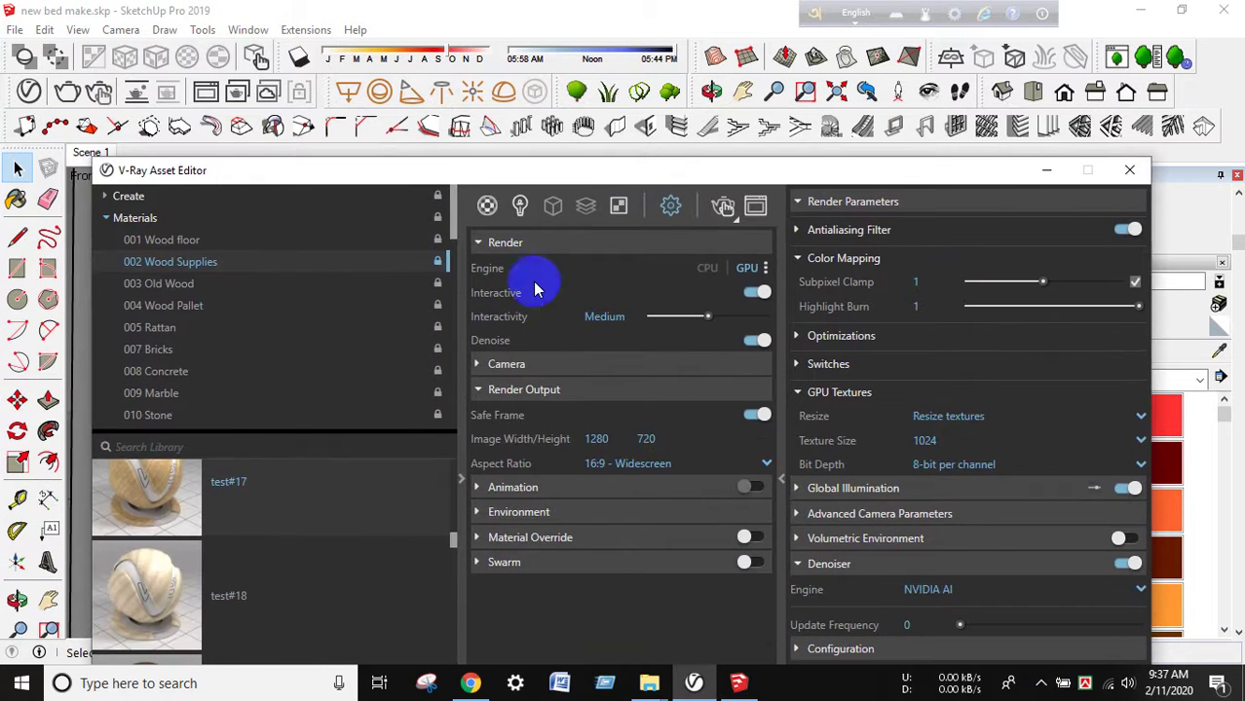
{"action": "left_click", "coordinate": [464, 482]}
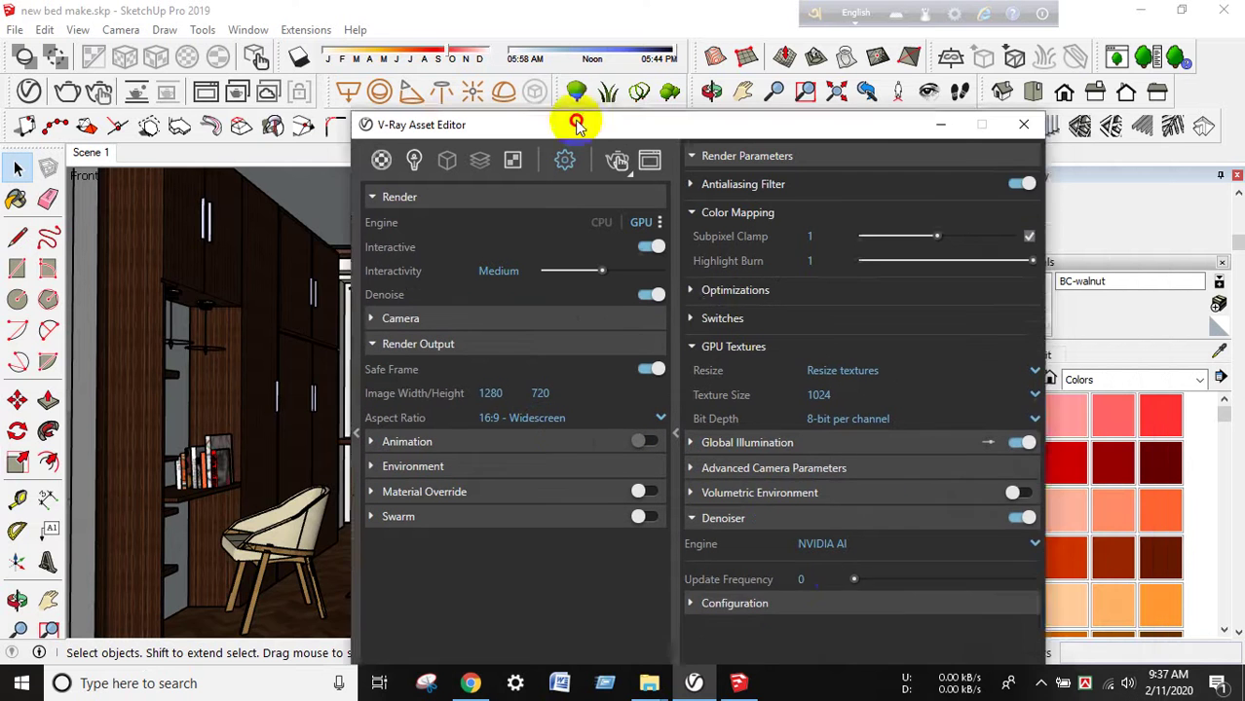
{"action": "left_click_drag", "start_coordinate": [716, 176], "coordinate": [531, 122]}
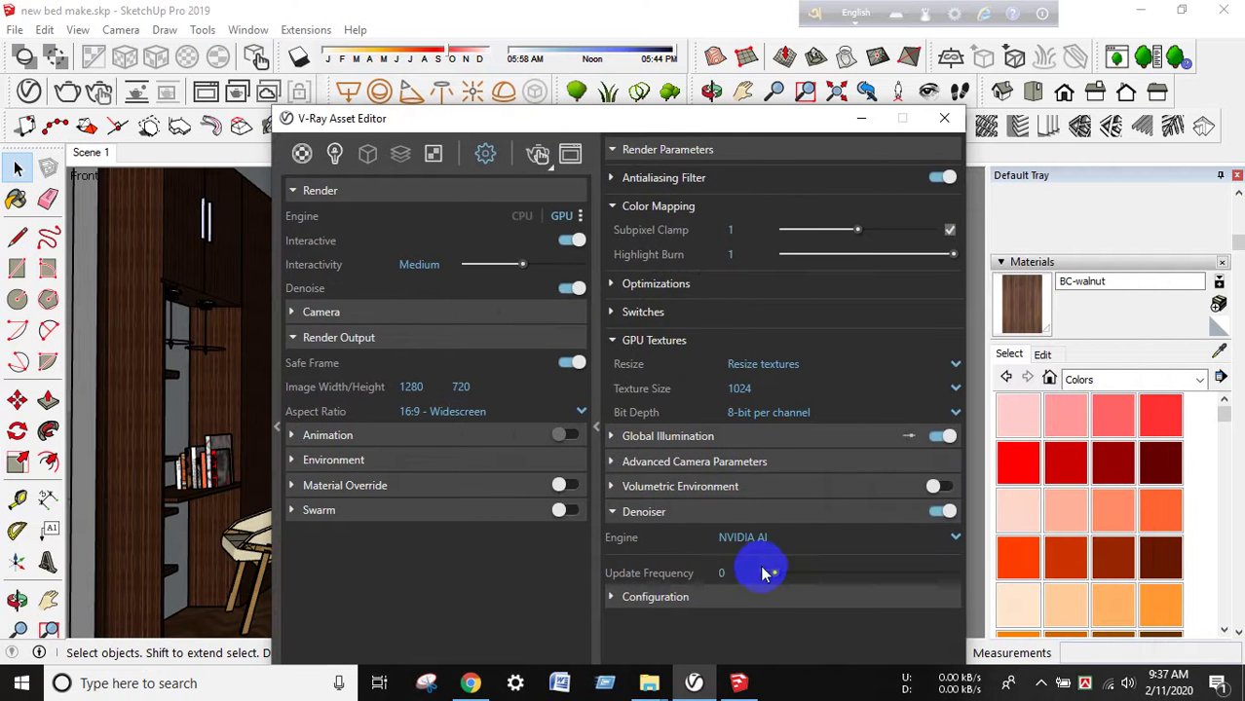
{"action": "left_click_drag", "start_coordinate": [776, 577], "coordinate": [971, 575]}
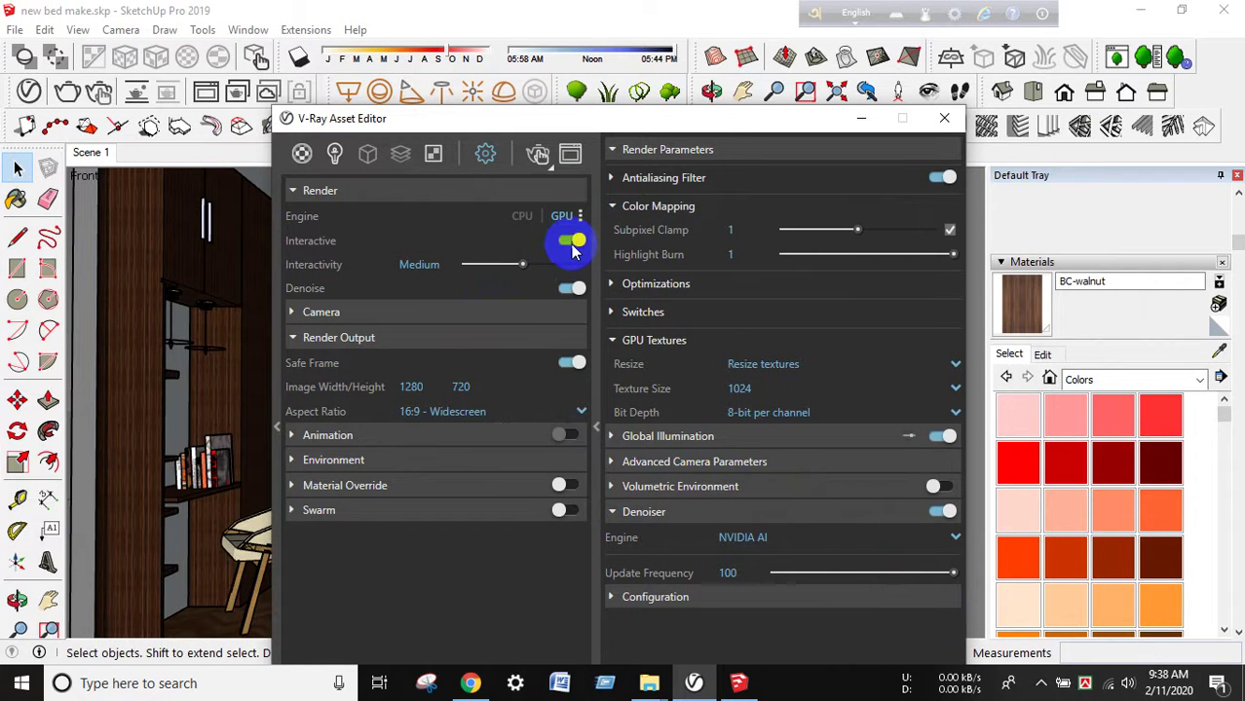
{"action": "left_click_drag", "start_coordinate": [579, 127], "coordinate": [541, 161]}
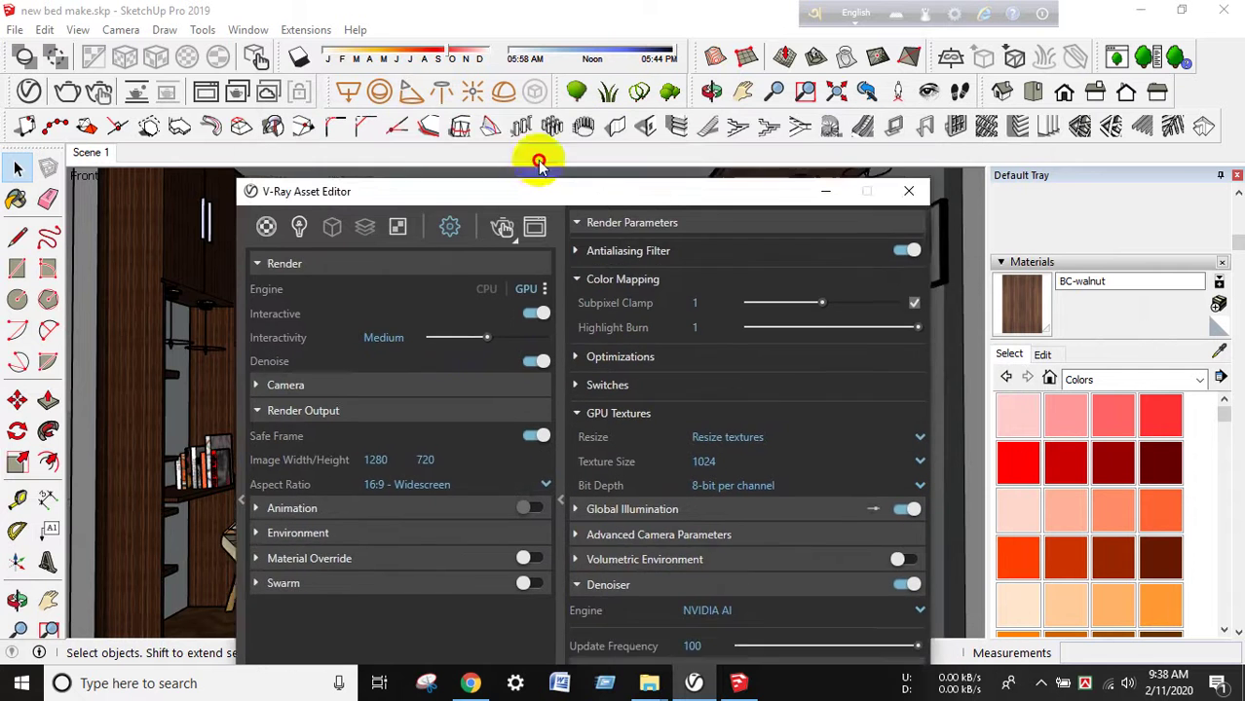
Close the render settings, switch to Scene 1, and start the V-Ray render
{"action": "left_click", "coordinate": [903, 161]}
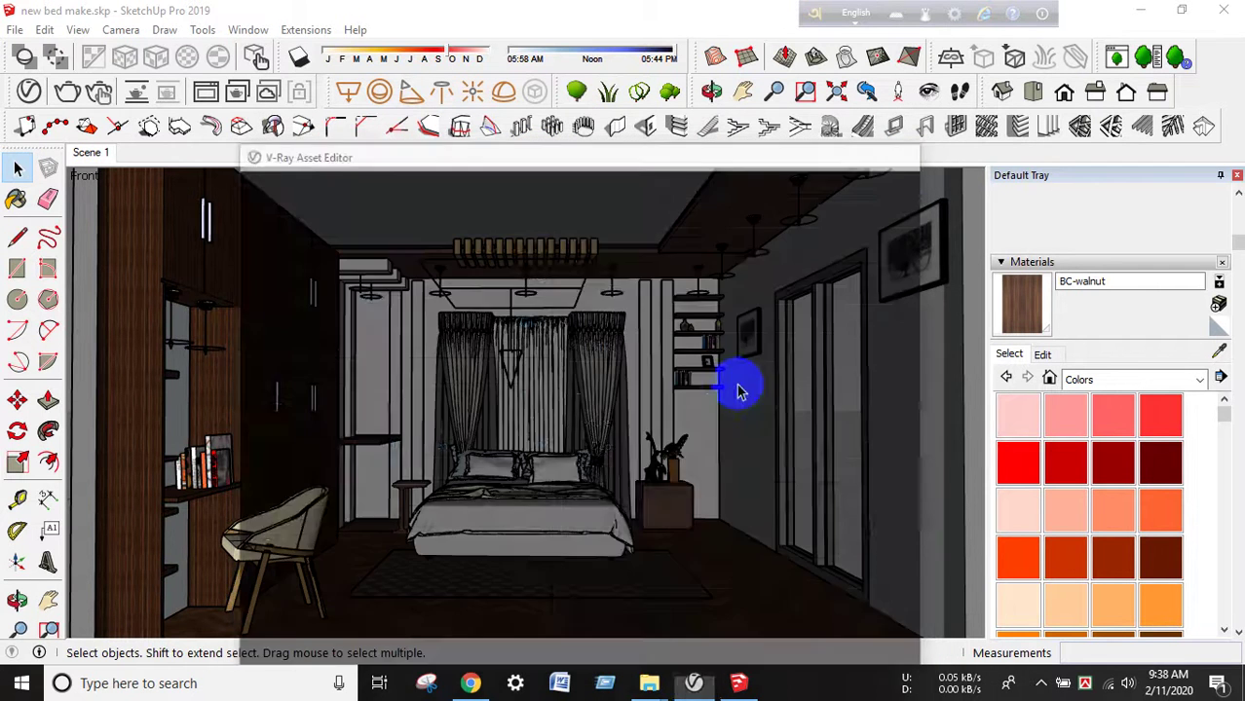
{"action": "left_click", "coordinate": [86, 156]}
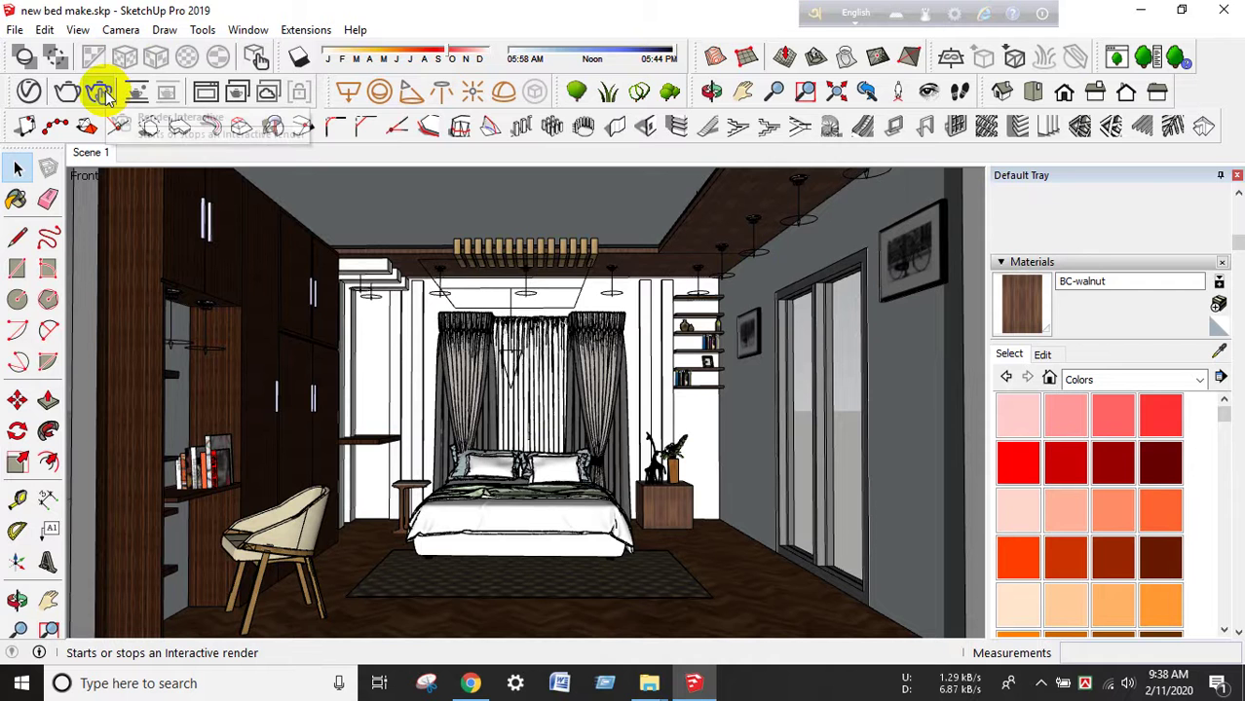
{"action": "left_click", "coordinate": [100, 90]}
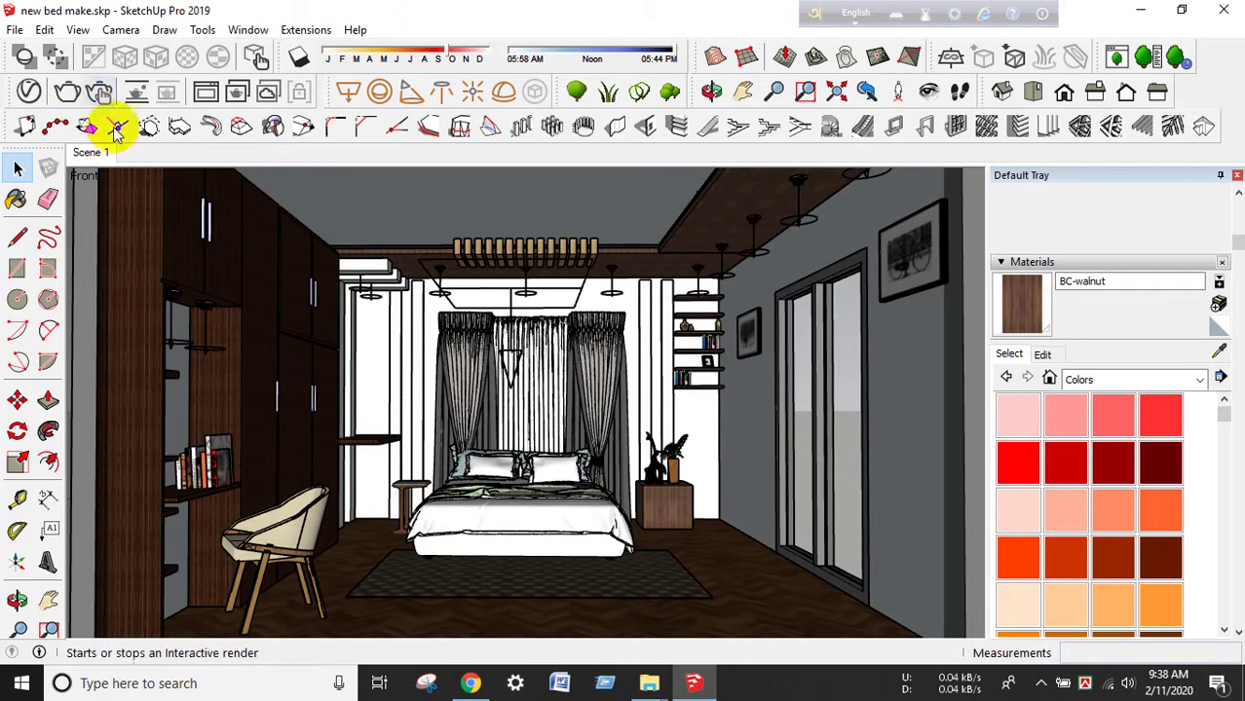
{"action": "left_click", "coordinate": [1040, 683]}
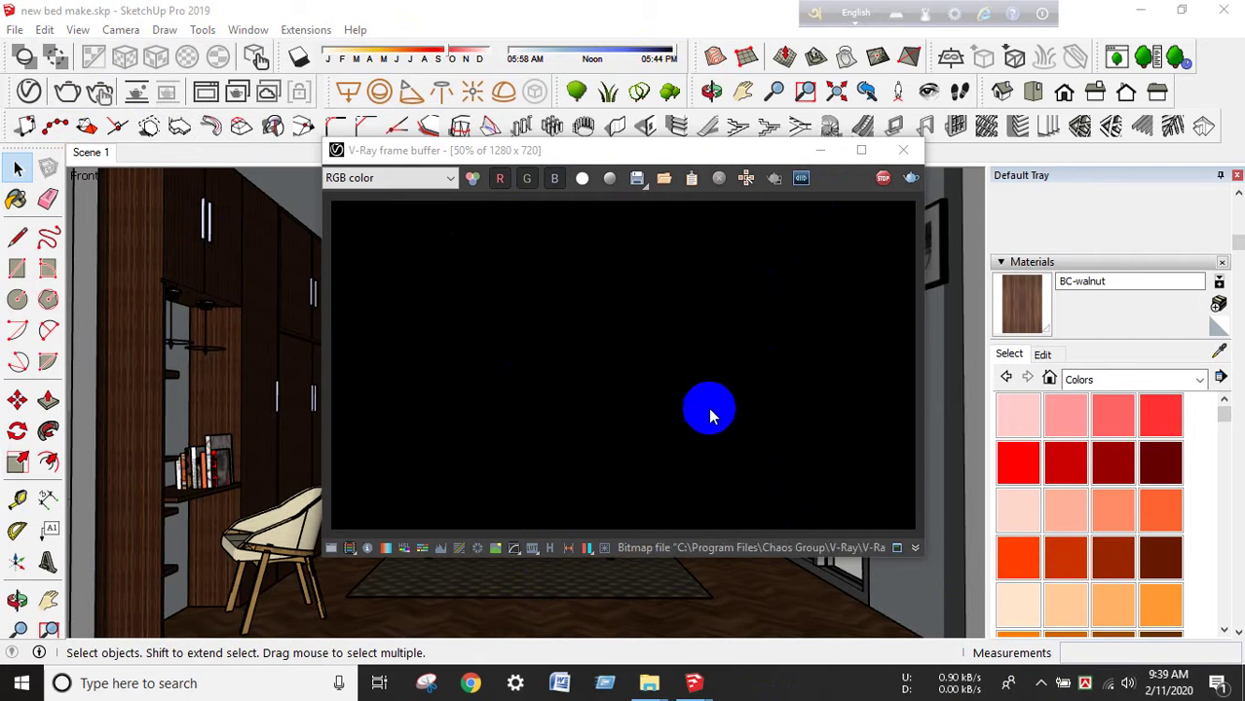
{"action": "left_click", "coordinate": [880, 180]}
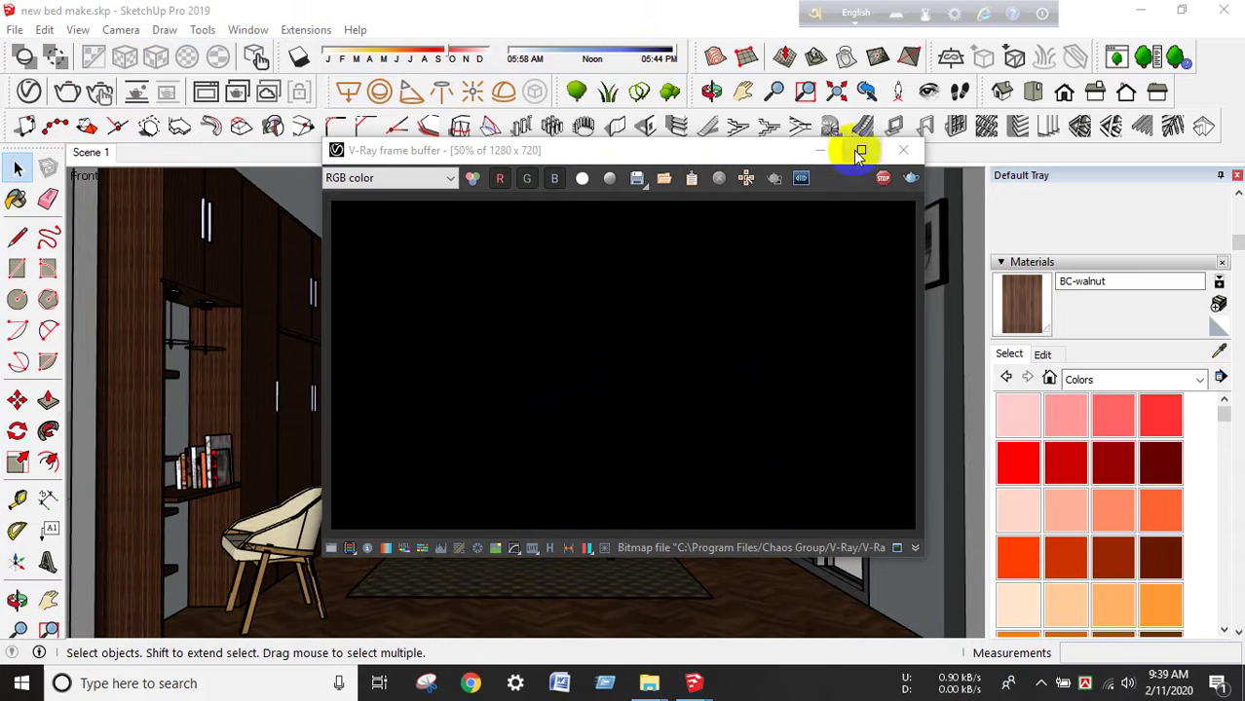
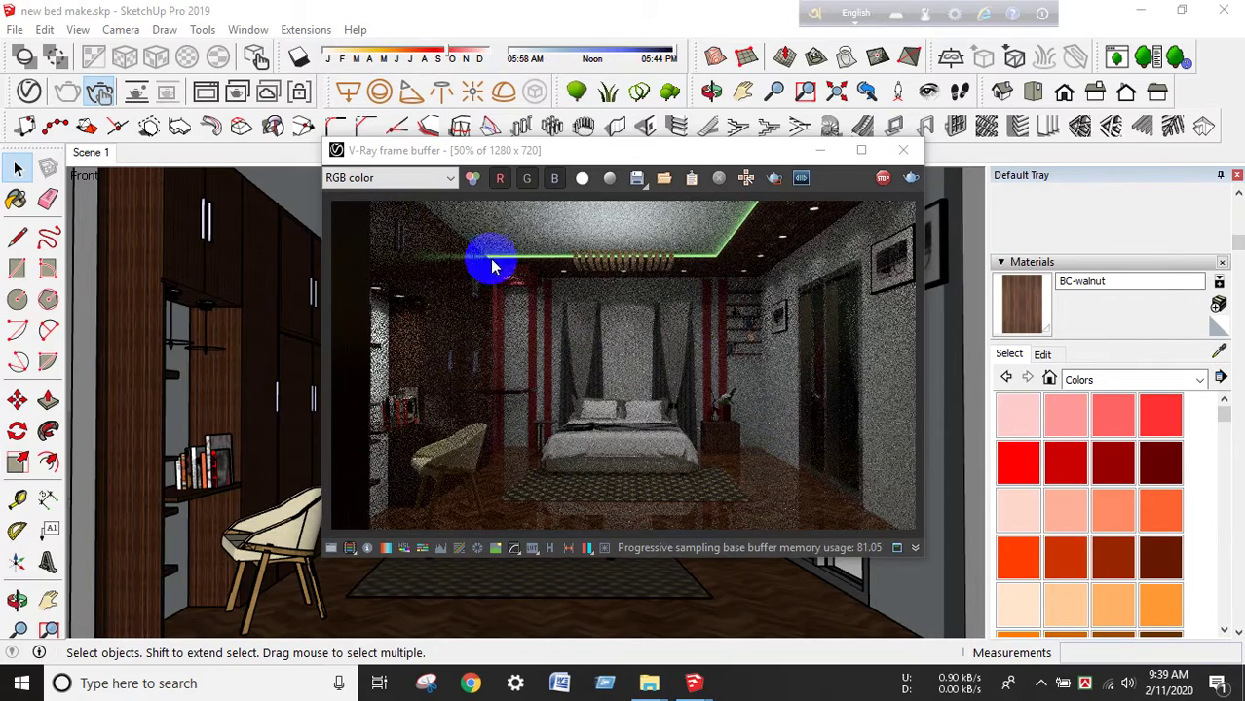
Maximize the V-Ray frame buffer, view the bedroom render at 100%, and check the denoiser status from the system tray
{"action": "left_click", "coordinate": [862, 149]}
{"action": "double_click", "coordinate": [648, 431]}
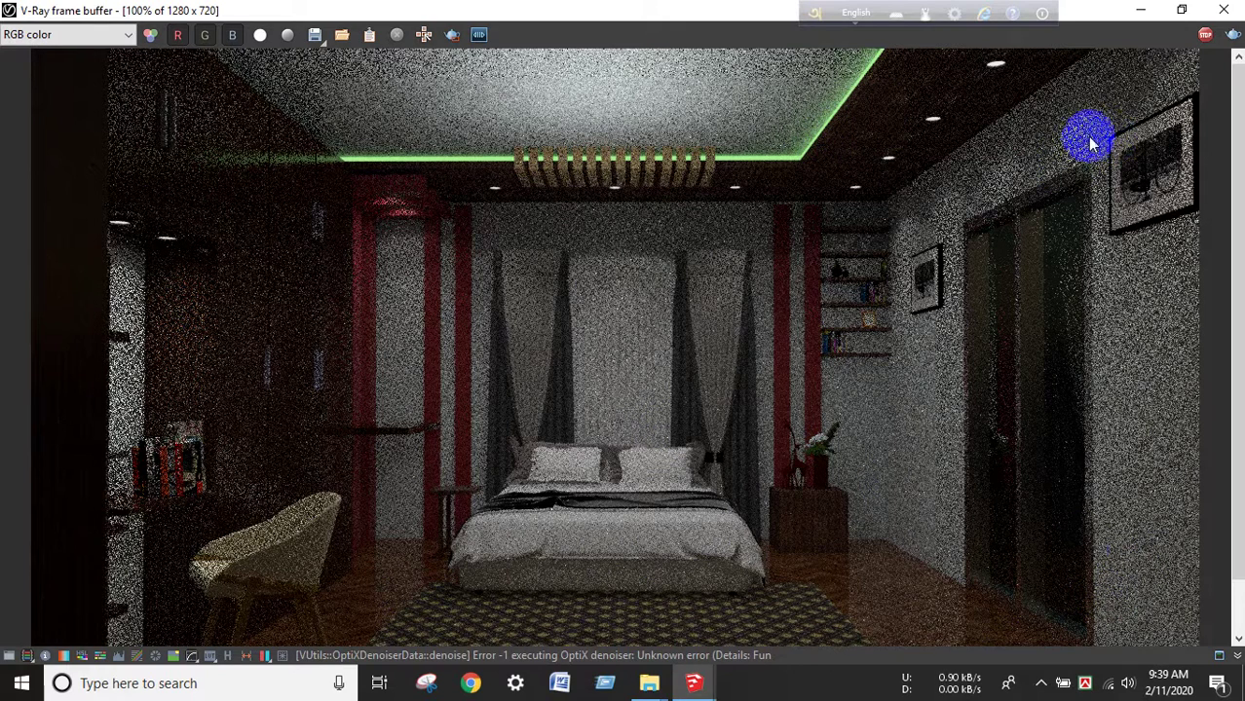
{"action": "left_click", "coordinate": [1041, 683]}
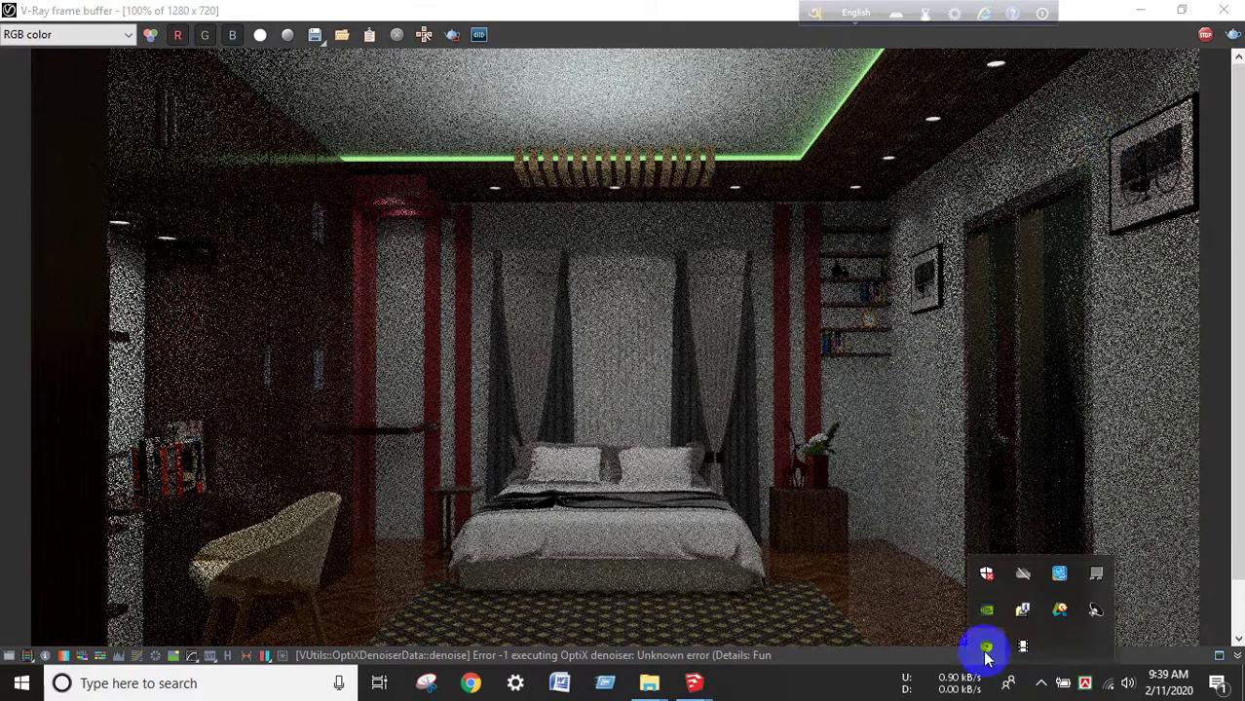
{"action": "left_click", "coordinate": [1020, 649]}
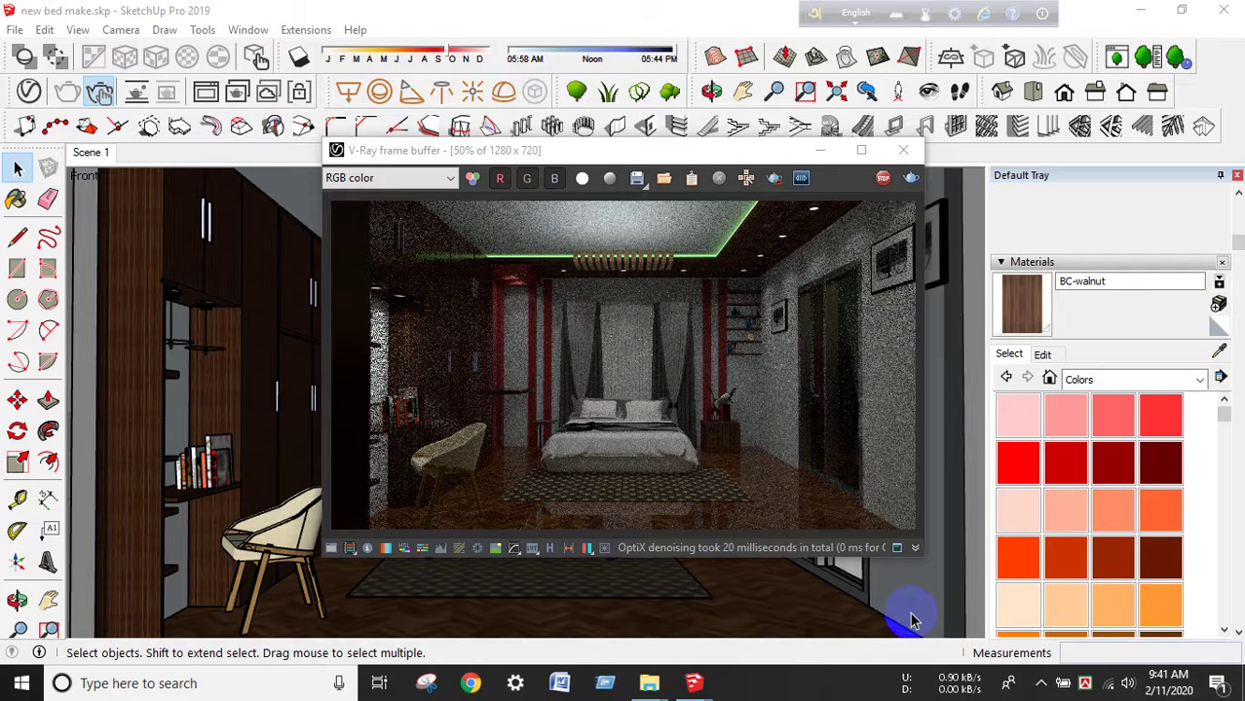
Inspect the bed and curtains at 100%, zooming in and out to judge the render noise
{"action": "left_click", "coordinate": [1040, 683]}
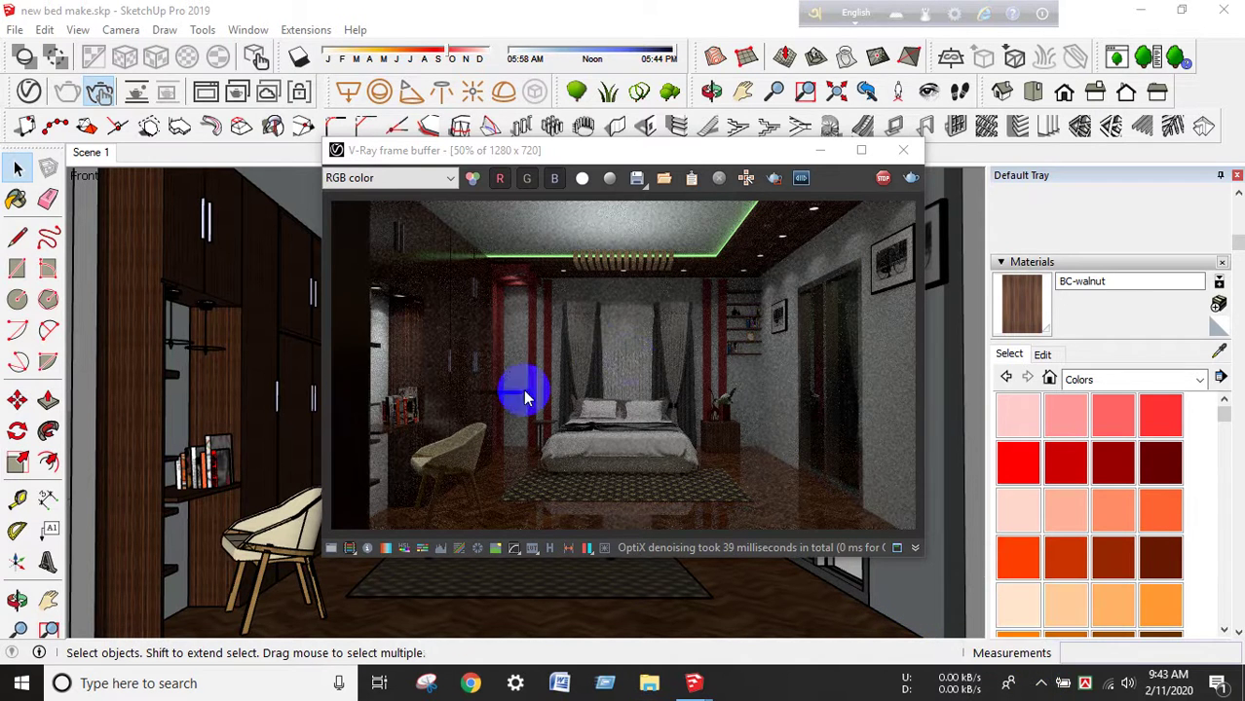
{"action": "double_click", "coordinate": [630, 360]}
{"action": "scroll", "coordinate": [630, 366], "scroll_direction": "down", "scroll_amount": 1}
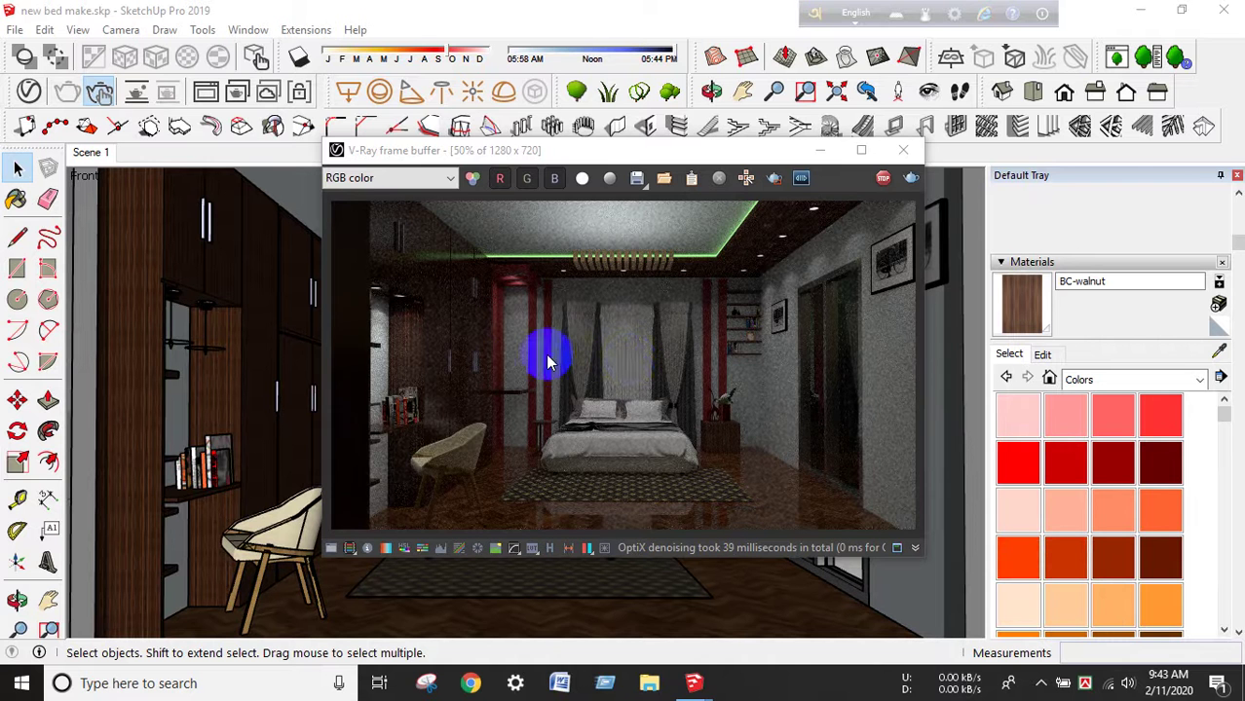
{"action": "scroll", "coordinate": [581, 379], "scroll_direction": "down", "scroll_amount": 1}
{"action": "scroll", "coordinate": [627, 391], "scroll_direction": "up", "scroll_amount": 1}
{"action": "scroll", "coordinate": [626, 402], "scroll_direction": "down", "scroll_amount": 1}
{"action": "scroll", "coordinate": [628, 402], "scroll_direction": "up", "scroll_amount": 1}
{"action": "left_click", "coordinate": [573, 683]}
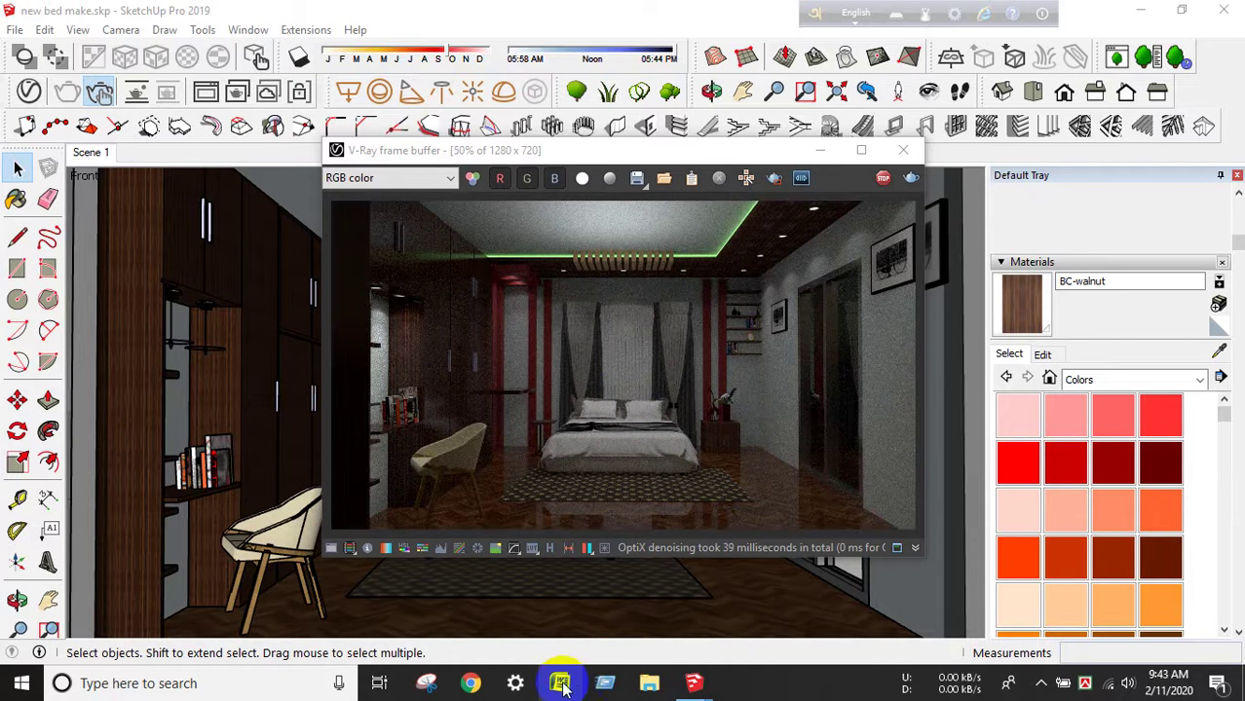
{"action": "left_click", "coordinate": [694, 683]}
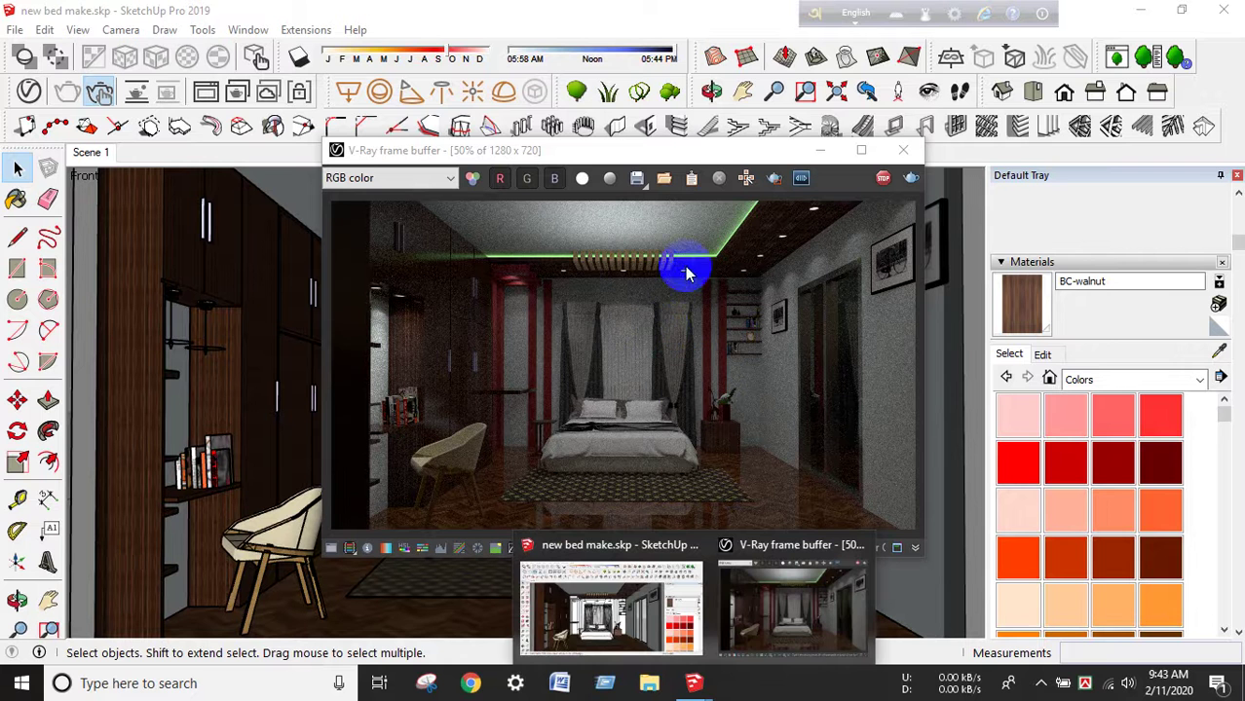
Reset the frame buffer view to 100% and keep zooming to compare grain as passes refine
{"action": "left_click", "coordinate": [1041, 683]}
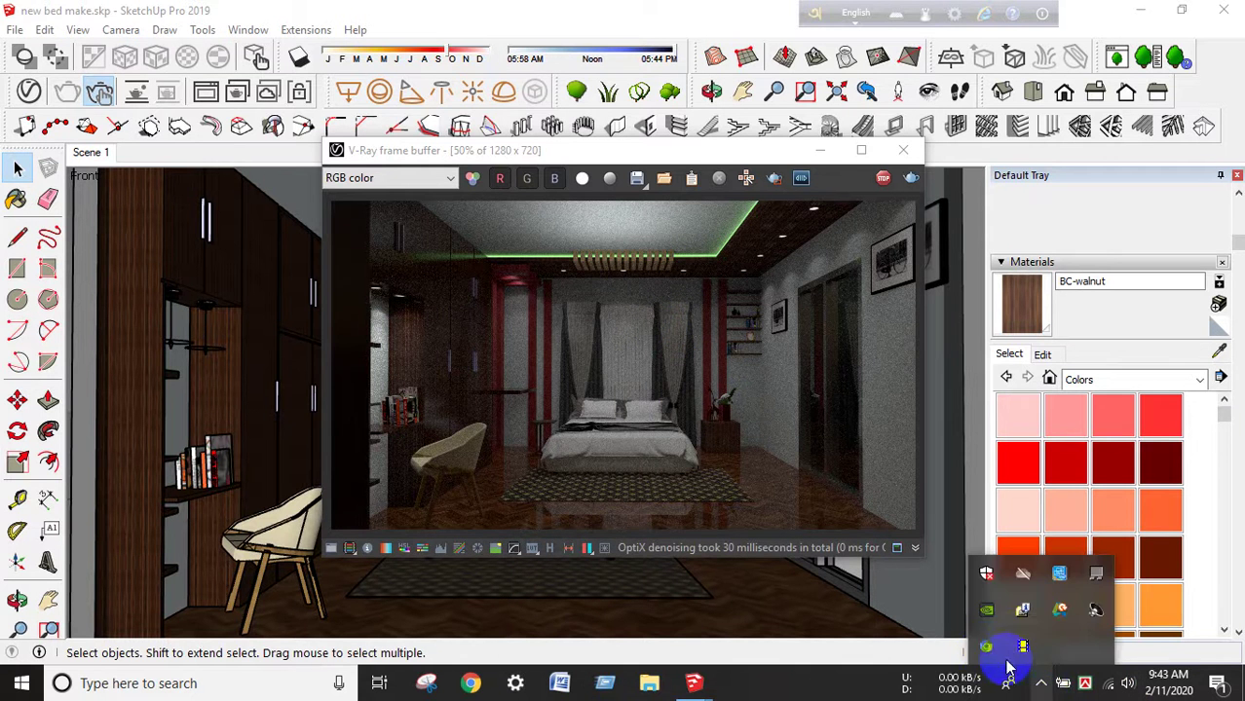
{"action": "left_click", "coordinate": [573, 427]}
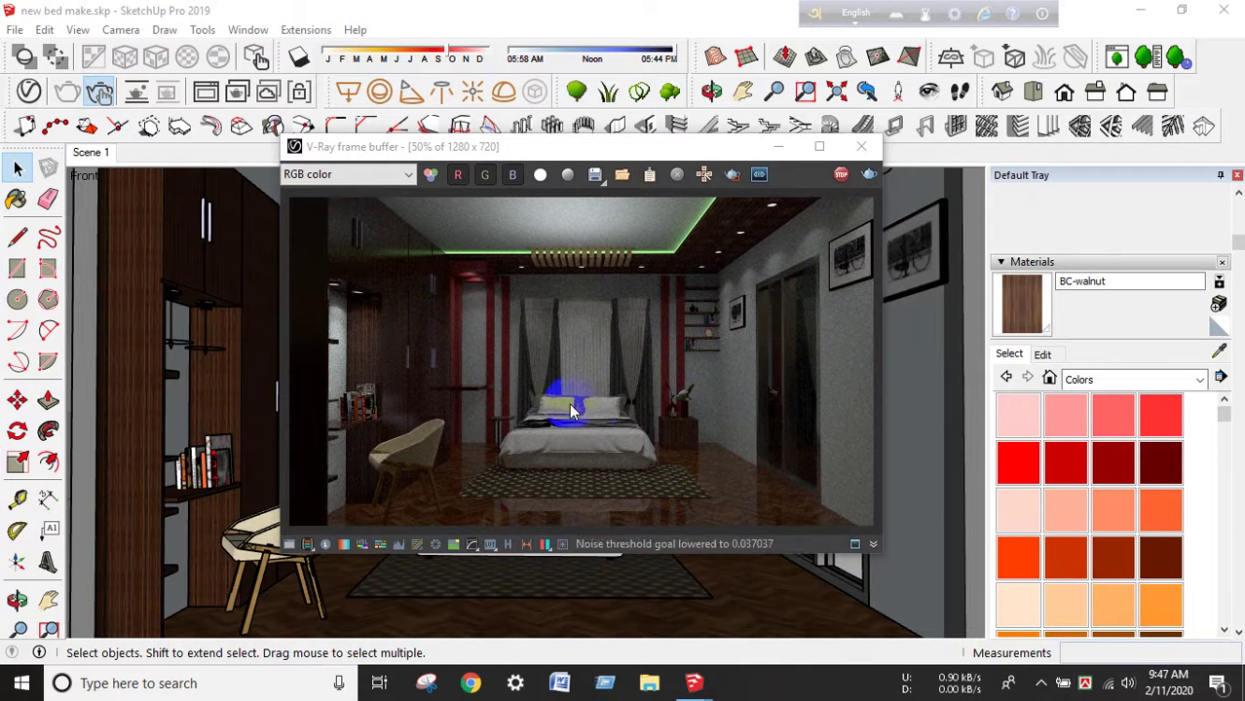
{"action": "scroll", "coordinate": [589, 413], "scroll_direction": "up", "scroll_amount": 2}
{"action": "scroll", "coordinate": [590, 413], "scroll_direction": "down", "scroll_amount": 1}
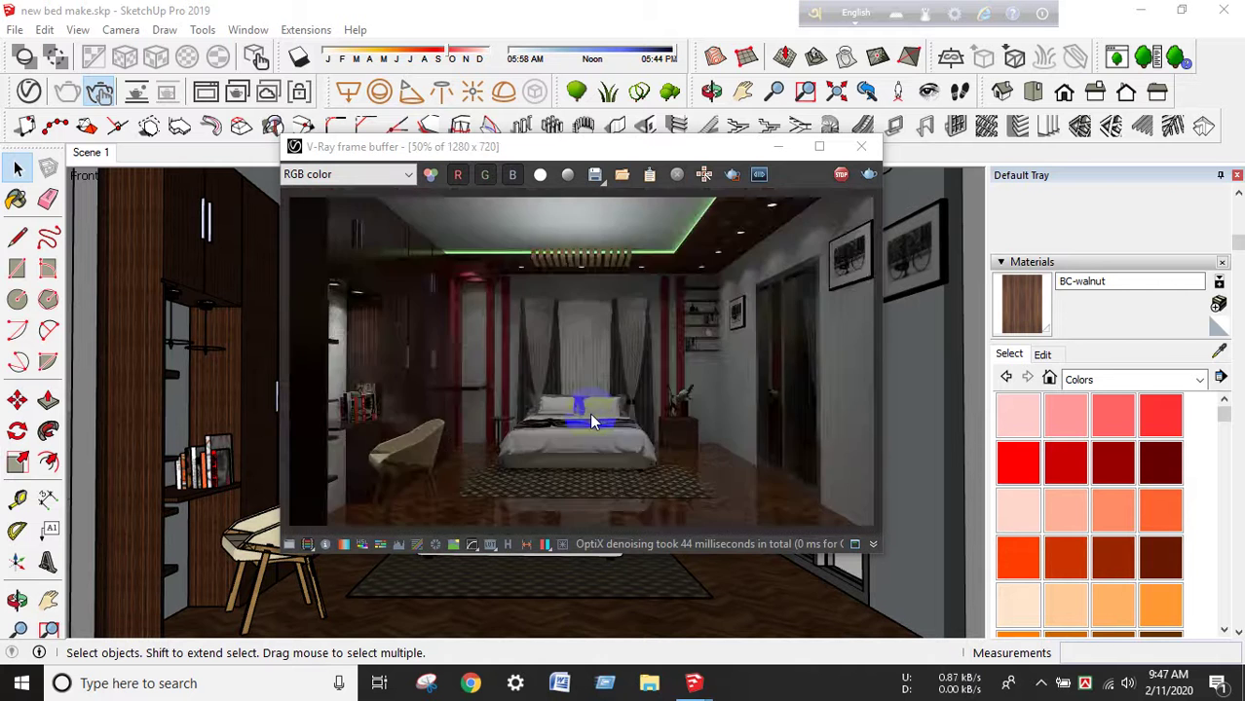
{"action": "scroll", "coordinate": [574, 419], "scroll_direction": "up", "scroll_amount": 2}
{"action": "scroll", "coordinate": [579, 420], "scroll_direction": "up", "scroll_amount": 2}
{"action": "double_click", "coordinate": [578, 419]}
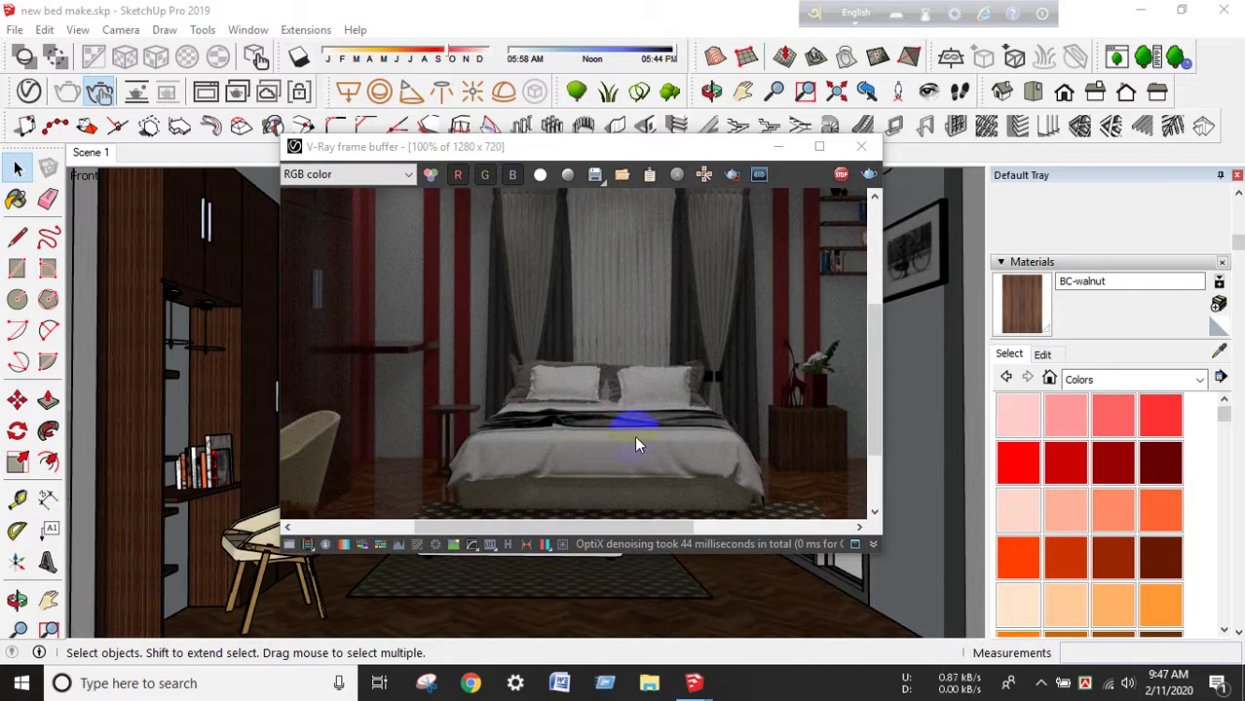
{"action": "scroll", "coordinate": [635, 435], "scroll_direction": "down", "scroll_amount": 1}
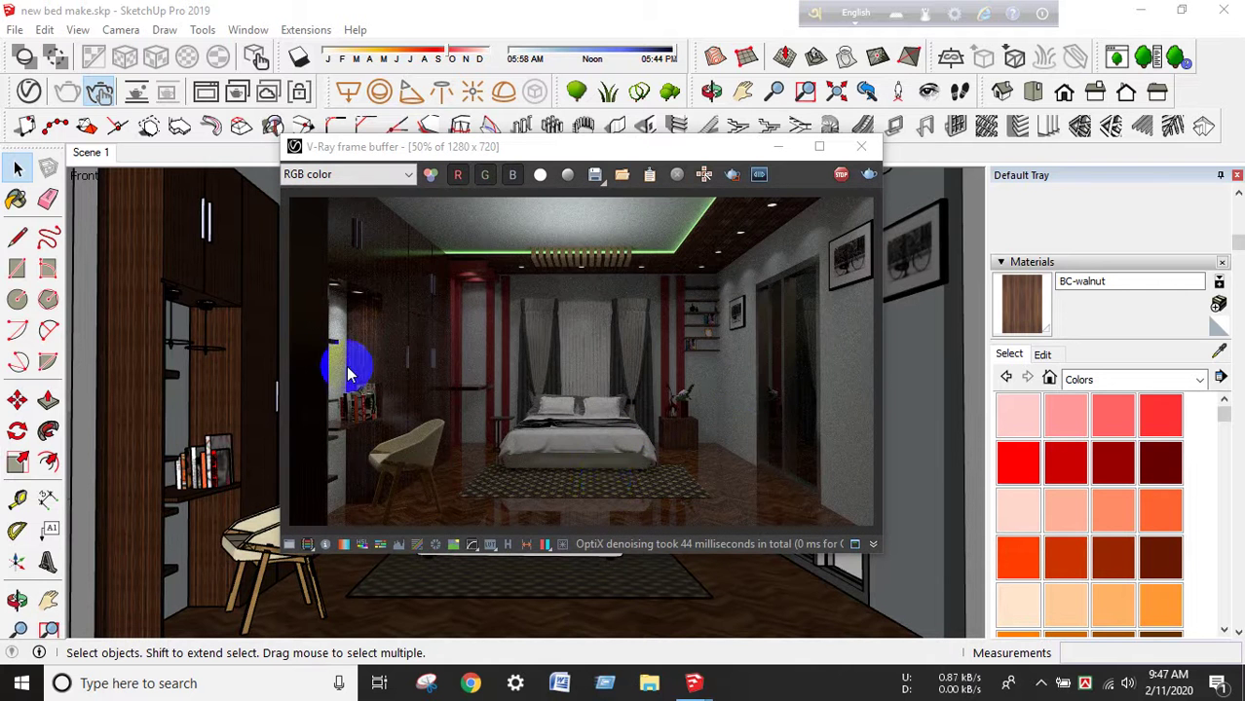
{"action": "scroll", "coordinate": [353, 362], "scroll_direction": "up", "scroll_amount": 1}
{"action": "scroll", "coordinate": [356, 360], "scroll_direction": "down", "scroll_amount": 1}
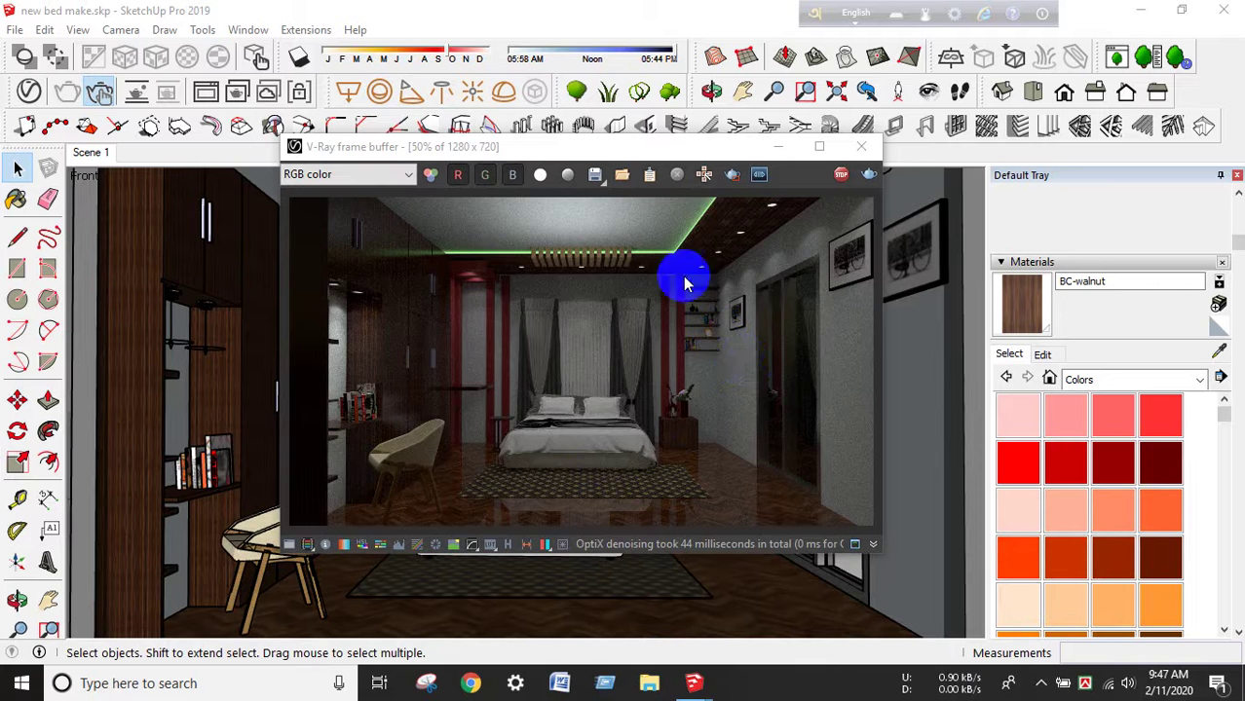
{"action": "scroll", "coordinate": [621, 266], "scroll_direction": "up", "scroll_amount": 1}
{"action": "scroll", "coordinate": [617, 266], "scroll_direction": "down", "scroll_amount": 1}
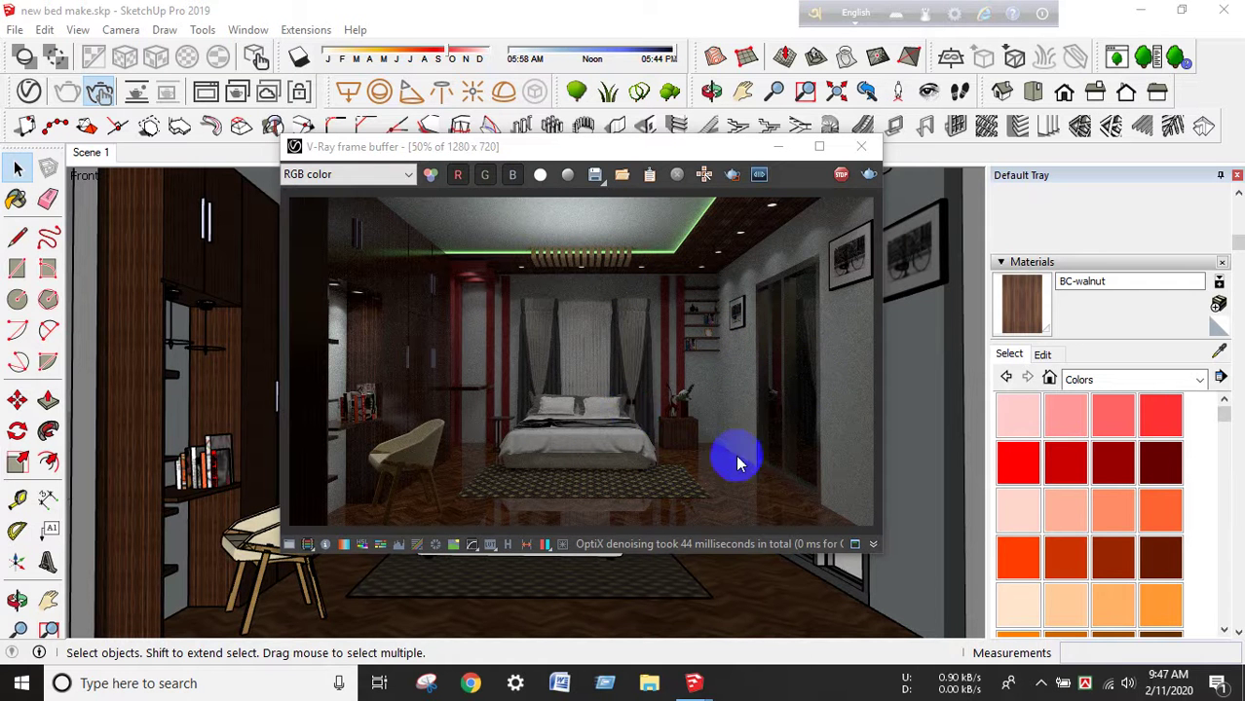
Restore the frame buffer window over the model and keep checking until the render is clean
{"action": "left_click", "coordinate": [1042, 684]}
{"action": "left_click", "coordinate": [1020, 645]}
{"action": "scroll", "coordinate": [630, 299], "scroll_direction": "down", "scroll_amount": 1}
{"action": "scroll", "coordinate": [635, 325], "scroll_direction": "up", "scroll_amount": 1}
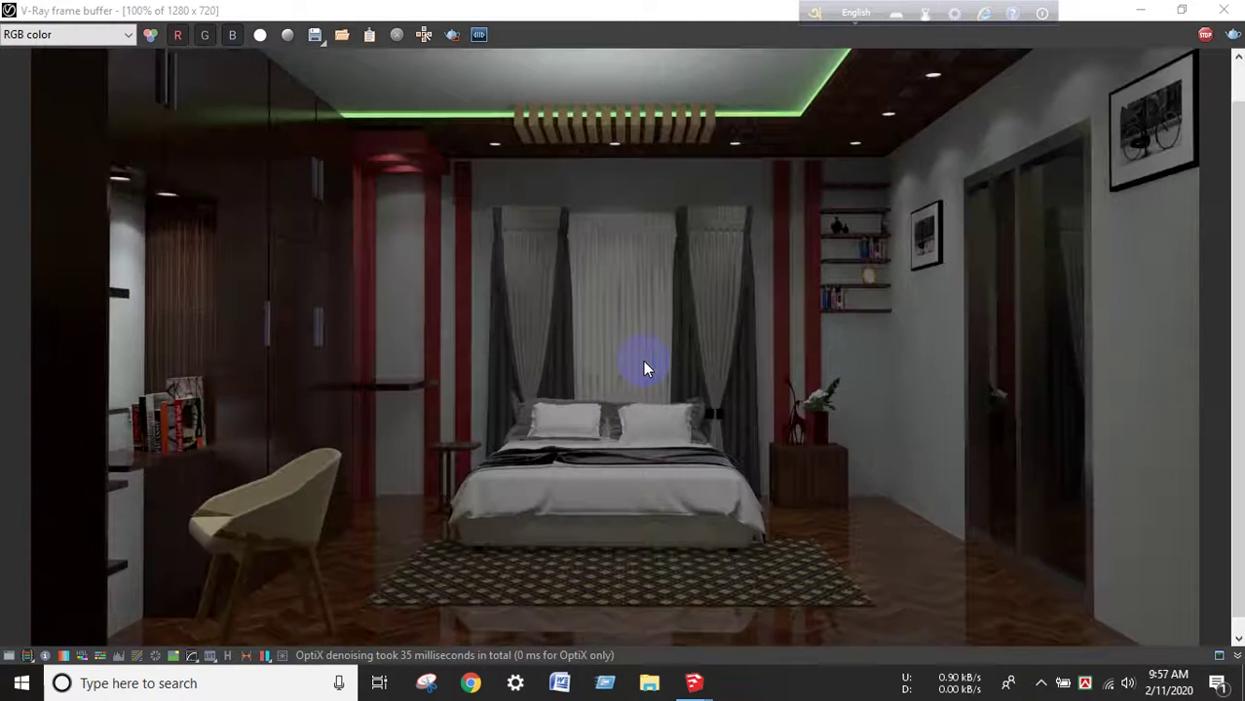
{"action": "scroll", "coordinate": [701, 330], "scroll_direction": "down", "scroll_amount": 1}
{"action": "left_click", "coordinate": [1180, 10]}
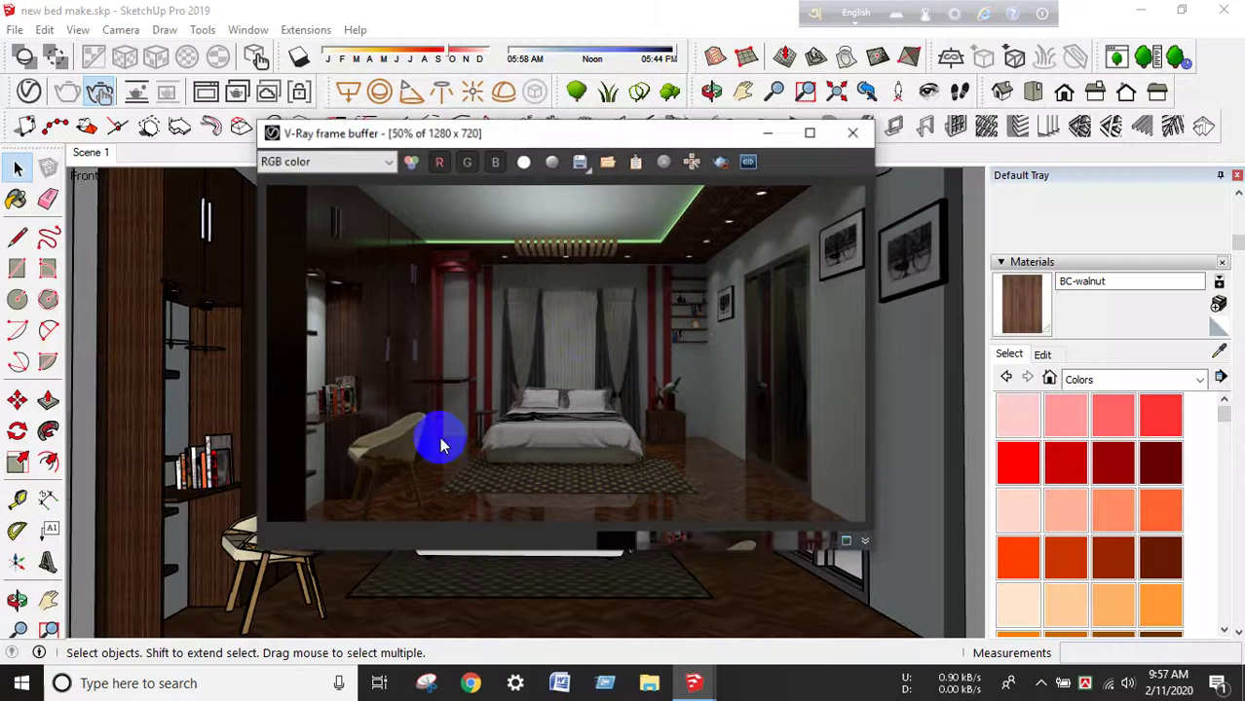
{"action": "scroll", "coordinate": [519, 423], "scroll_direction": "up", "scroll_amount": 1}
{"action": "scroll", "coordinate": [575, 399], "scroll_direction": "down", "scroll_amount": 1}
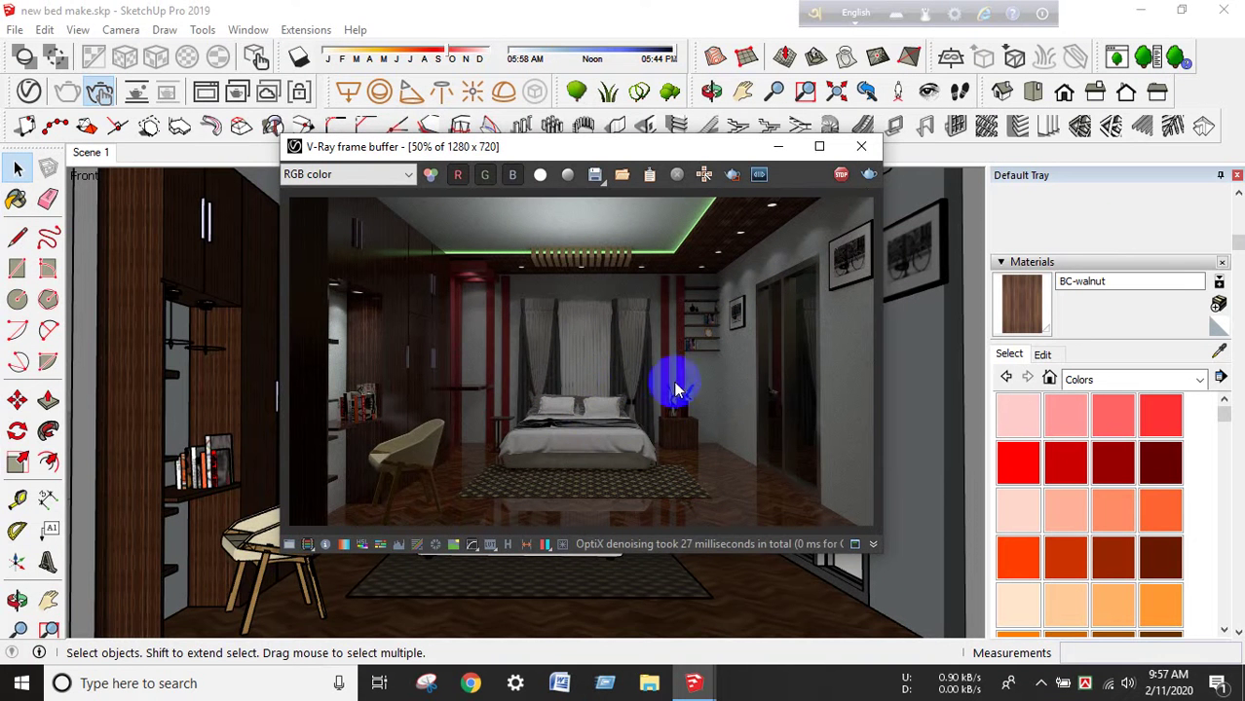
{"action": "left_click", "coordinate": [1040, 683]}
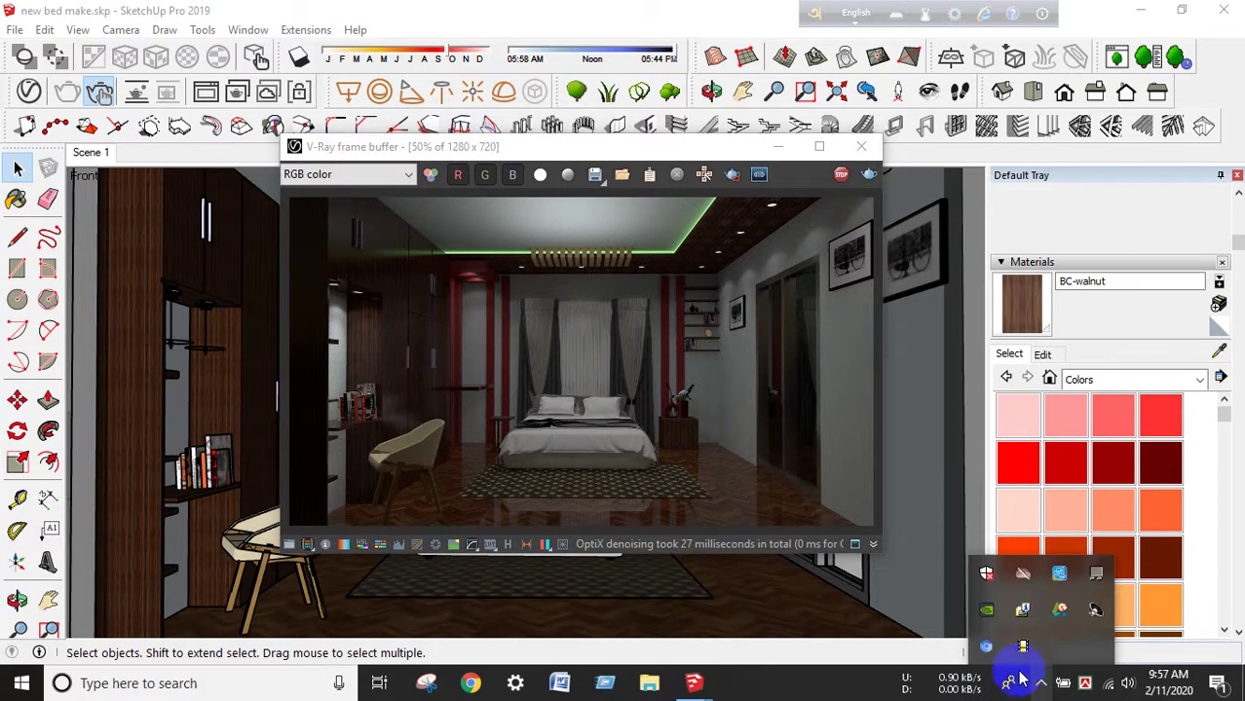
{"action": "scroll", "coordinate": [575, 419], "scroll_direction": "up", "scroll_amount": 1}
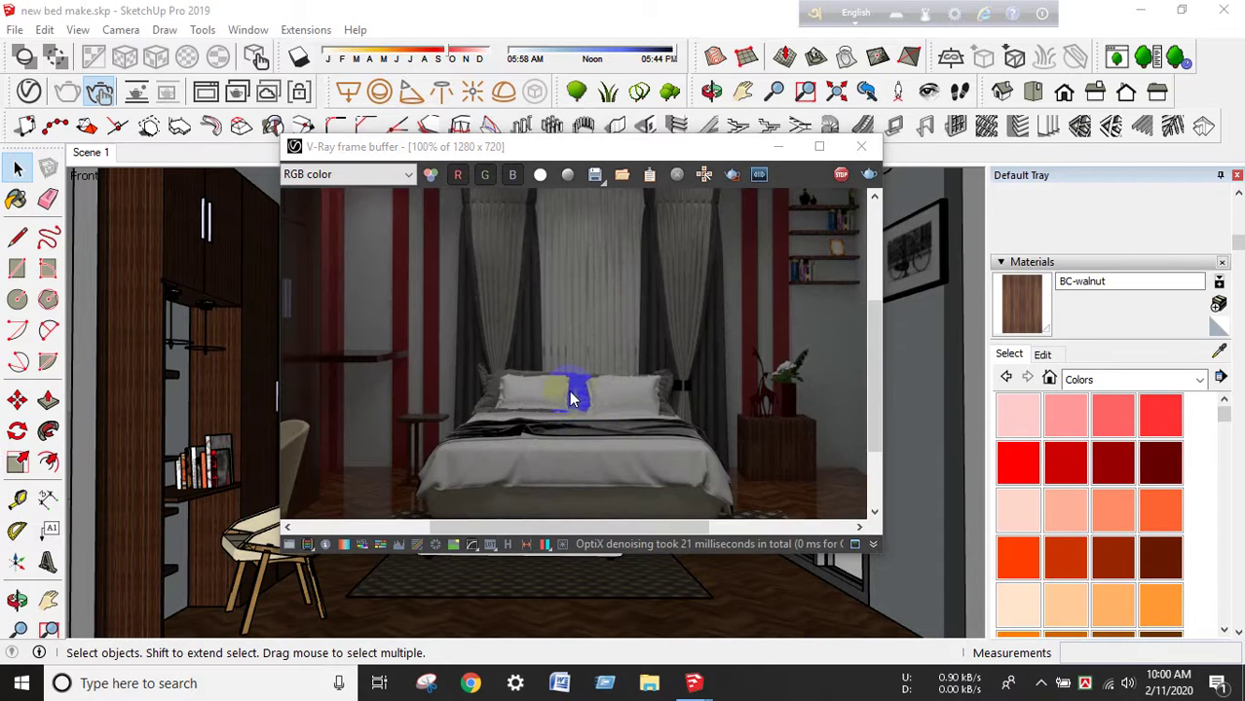
{"action": "scroll", "coordinate": [568, 390], "scroll_direction": "down", "scroll_amount": 1}
{"action": "scroll", "coordinate": [578, 395], "scroll_direction": "up", "scroll_amount": 1}
{"action": "scroll", "coordinate": [580, 392], "scroll_direction": "down", "scroll_amount": 1}
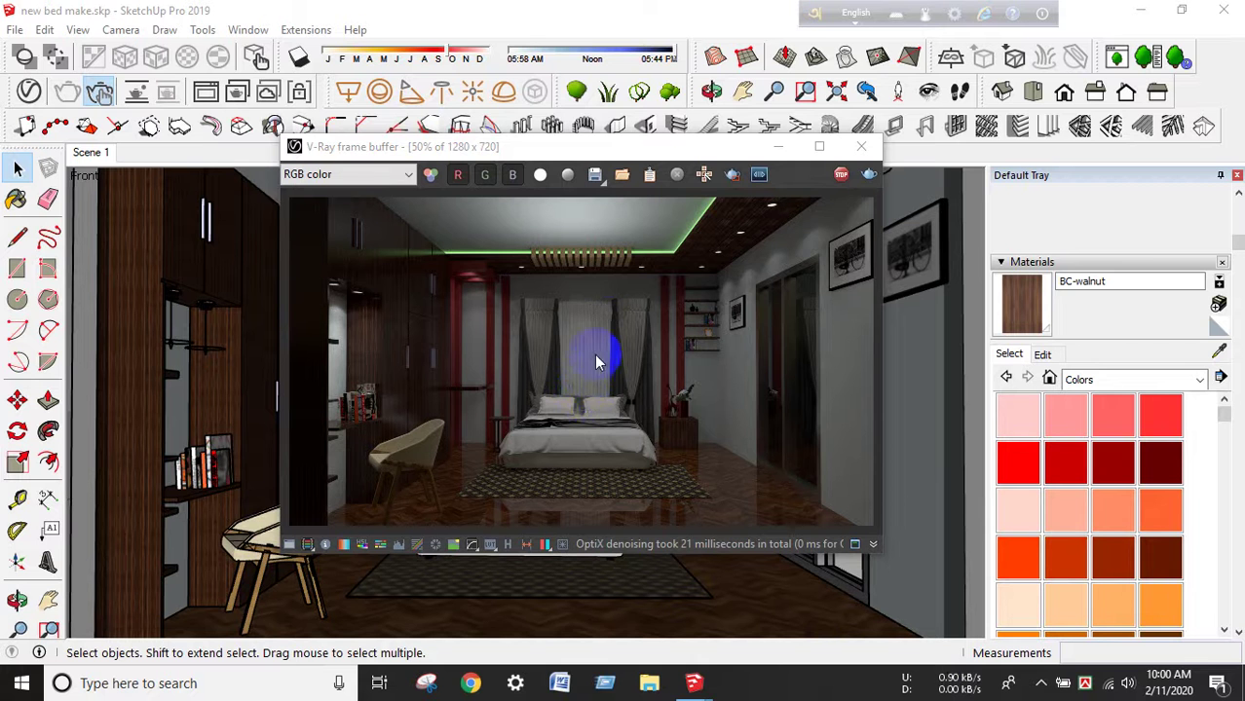
Save the denoised bedroom render to the Desktop as a Portable Network Graphics (PNG) file
{"action": "left_click", "coordinate": [594, 174]}
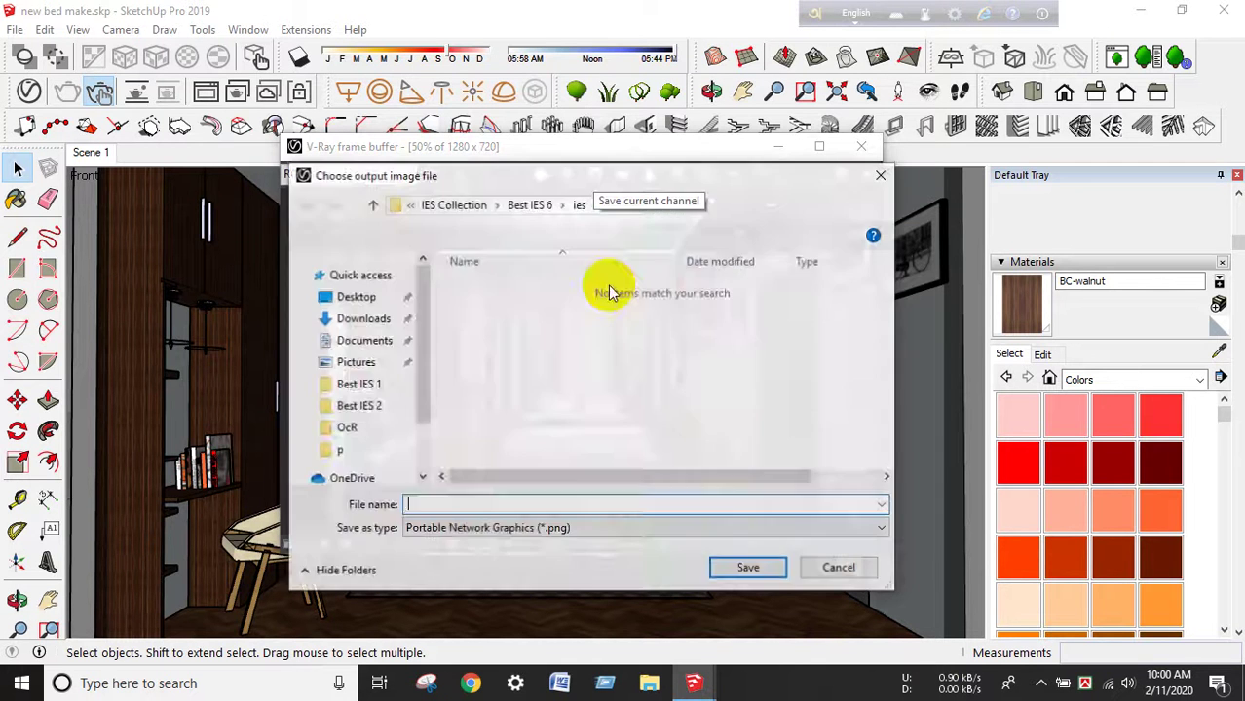
{"action": "scroll", "coordinate": [389, 417], "scroll_direction": "down", "scroll_amount": 5}
{"action": "scroll", "coordinate": [369, 385], "scroll_direction": "down", "scroll_amount": 2}
{"action": "scroll", "coordinate": [366, 387], "scroll_direction": "up", "scroll_amount": 5}
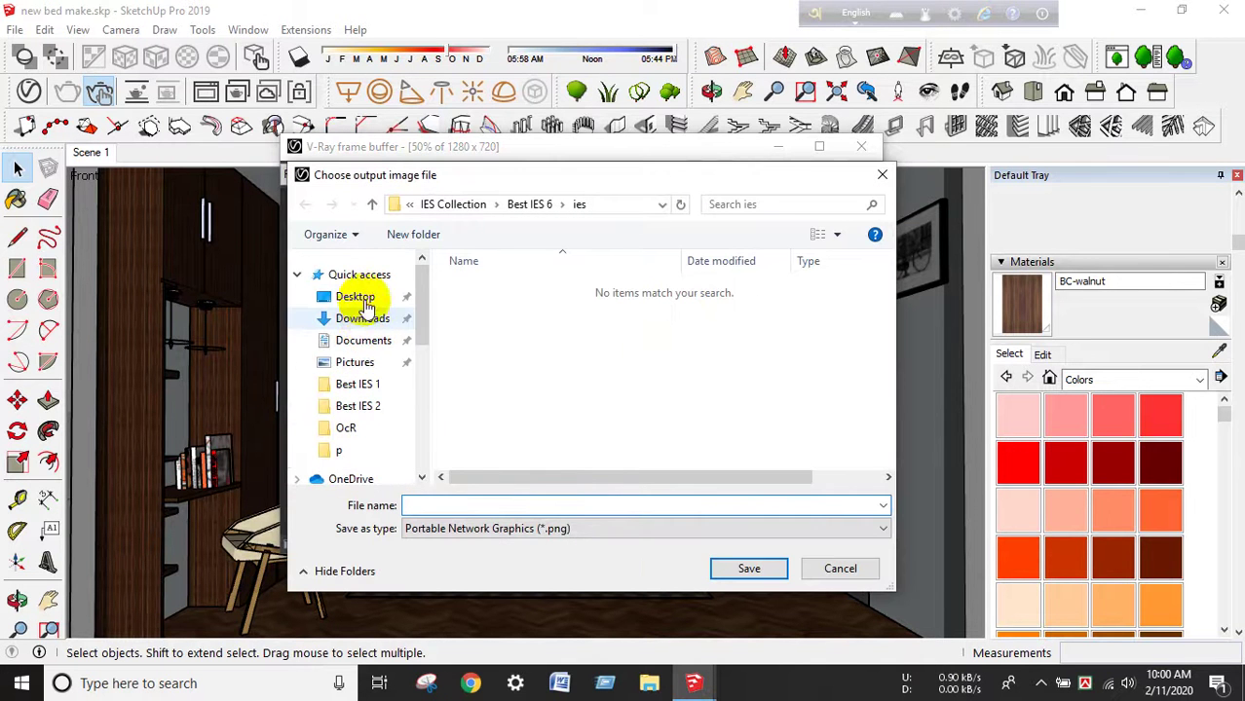
{"action": "left_click", "coordinate": [353, 296]}
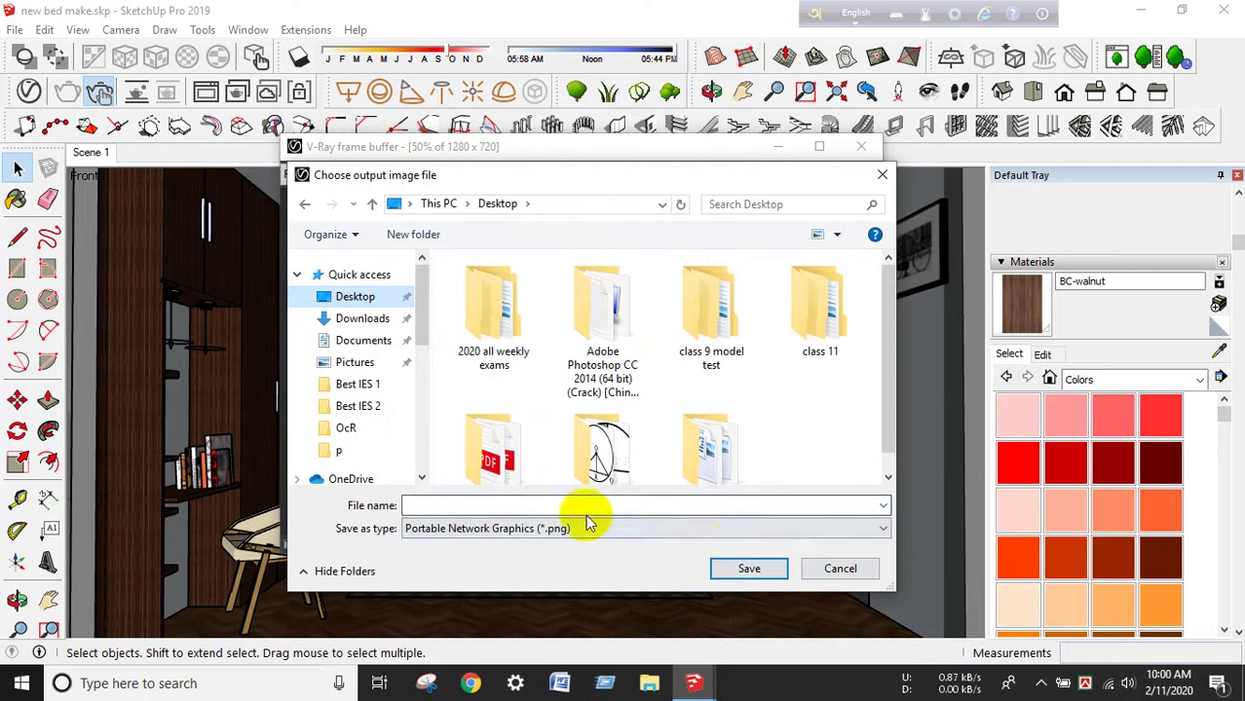
{"action": "type", "text": "g"}
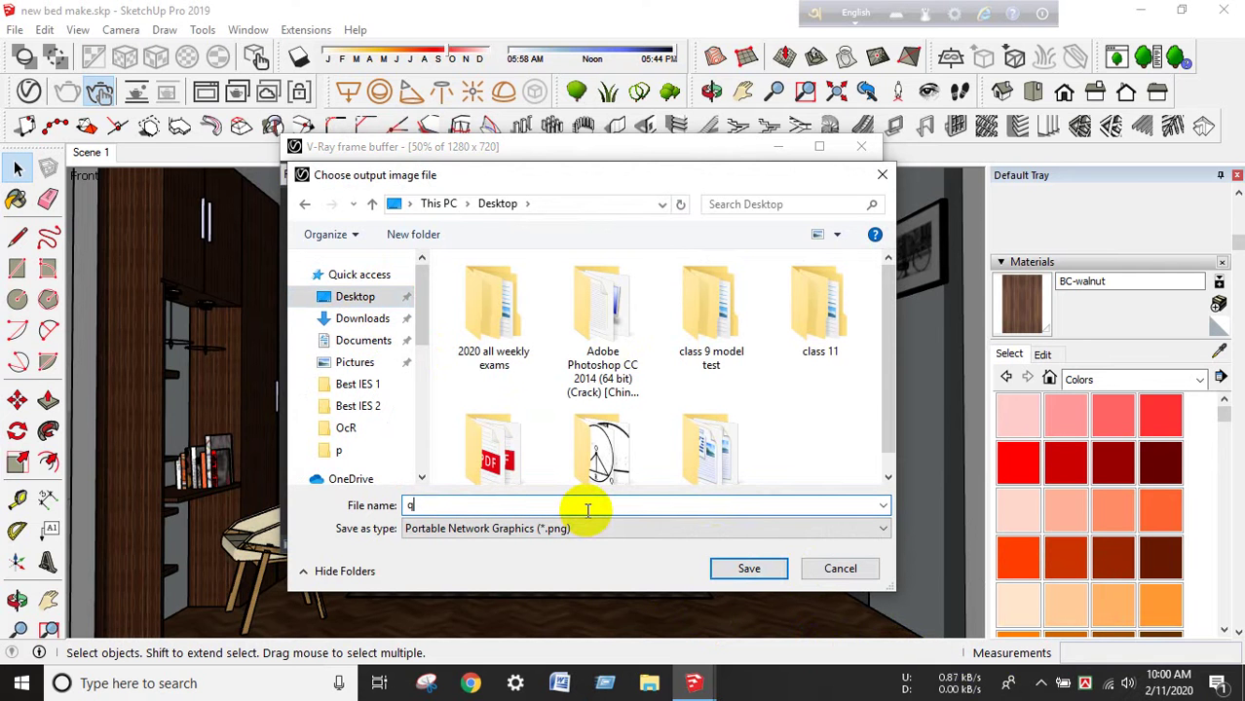
{"action": "left_click", "coordinate": [755, 570]}
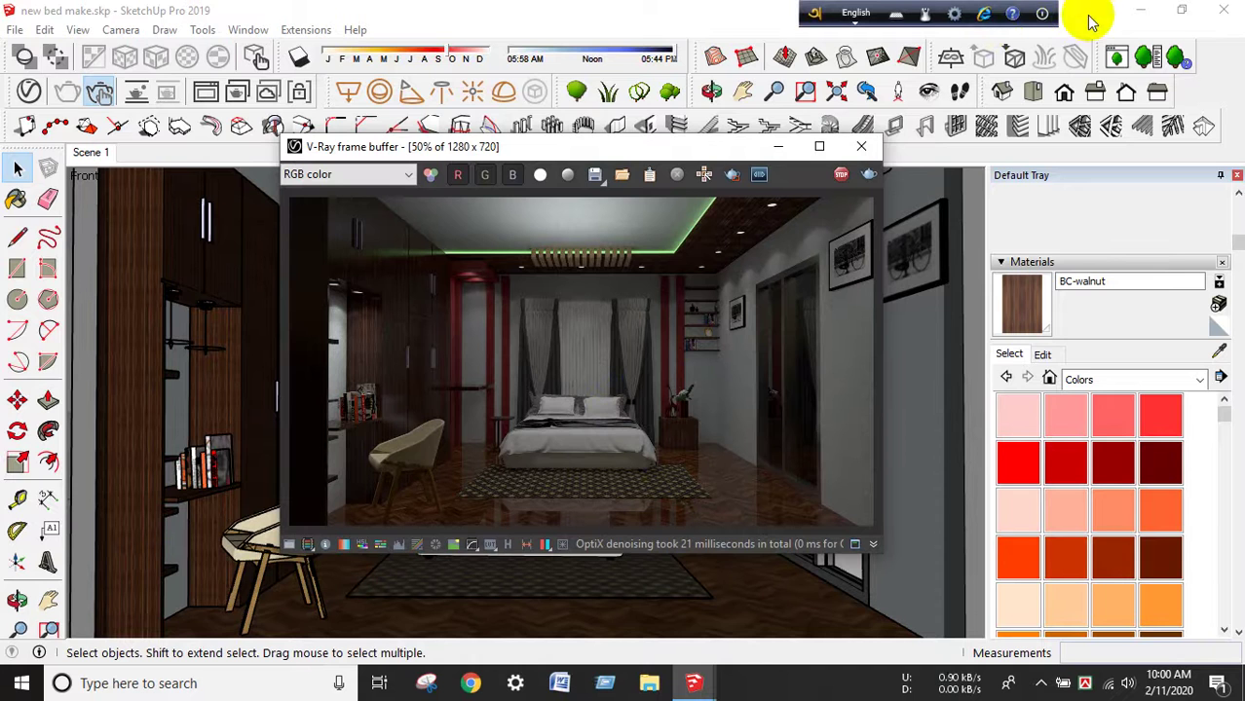
Reveal and refresh the desktop, then open the saved 1.png in Photos
{"action": "left_click", "coordinate": [1134, 18]}
{"action": "right_click", "coordinate": [500, 219]}
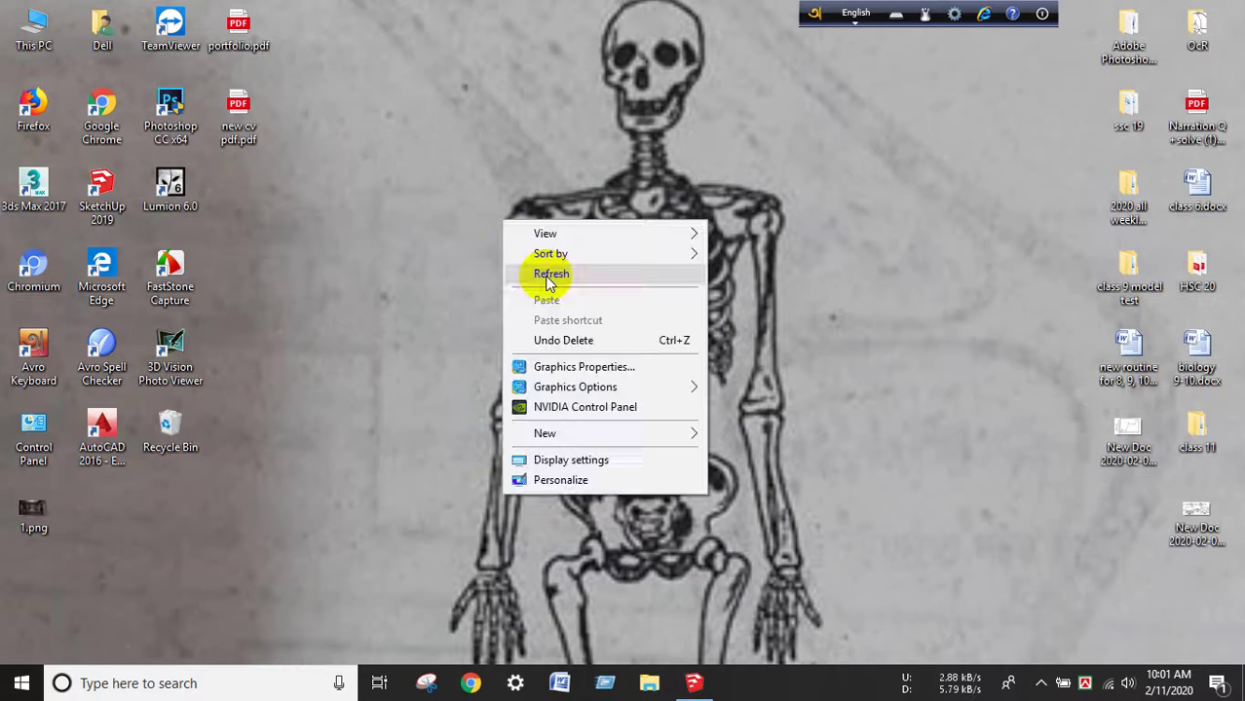
{"action": "left_click", "coordinate": [545, 275]}
{"action": "double_click", "coordinate": [37, 525]}
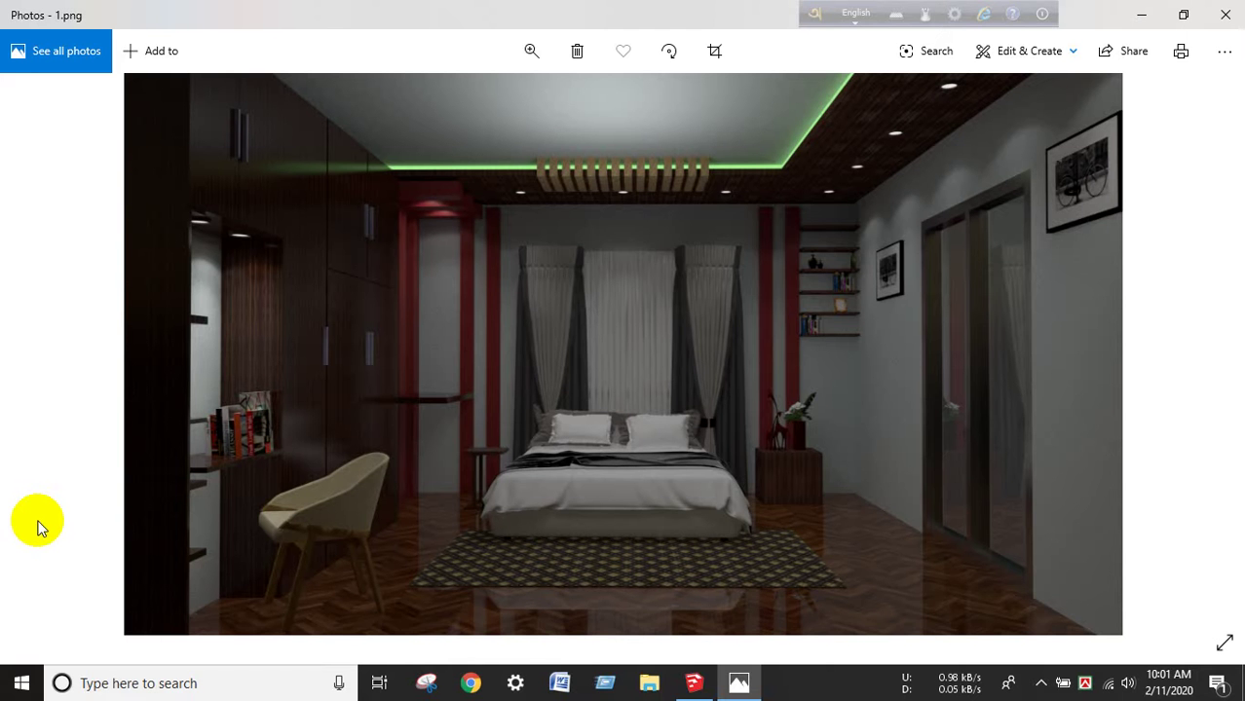
{"action": "mouse_move", "coordinate": [51, 547]}
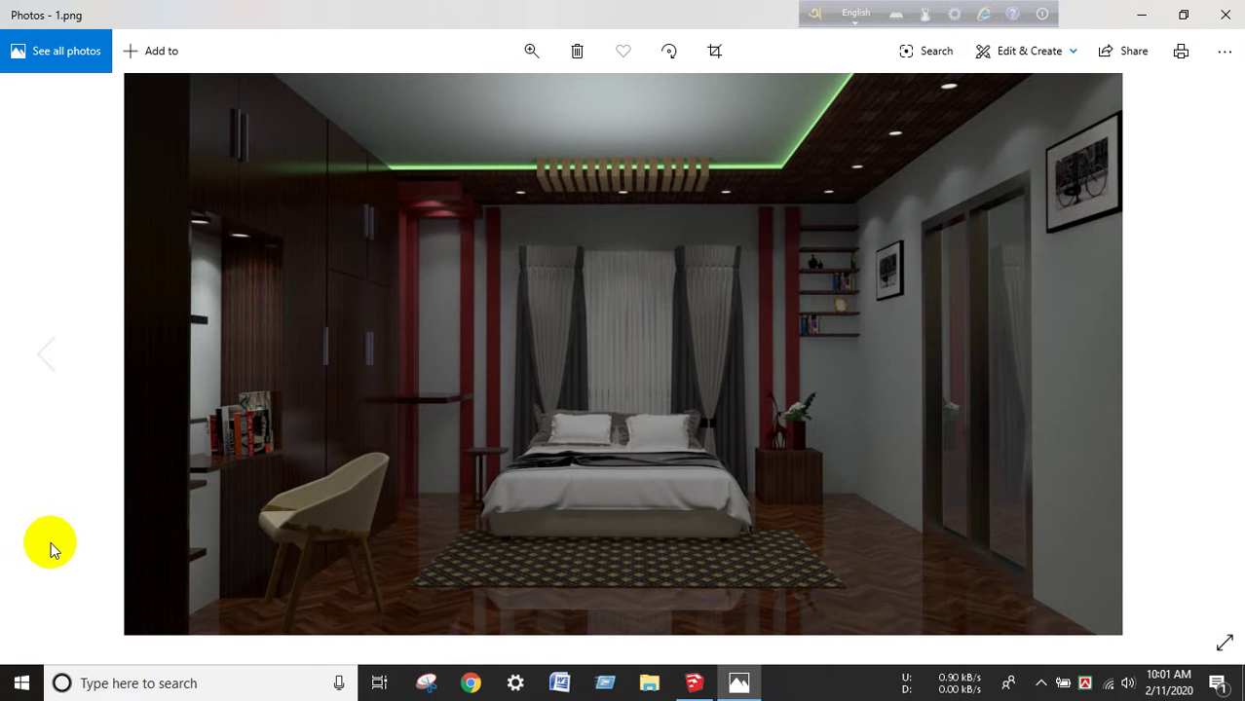
Zoom the photo in on the curtains, return it to best fit, and go back to SketchUp
{"action": "scroll", "coordinate": [531, 397], "scroll_direction": "down", "scroll_amount": 1}
{"action": "scroll", "coordinate": [648, 305], "scroll_direction": "up", "scroll_amount": 1}
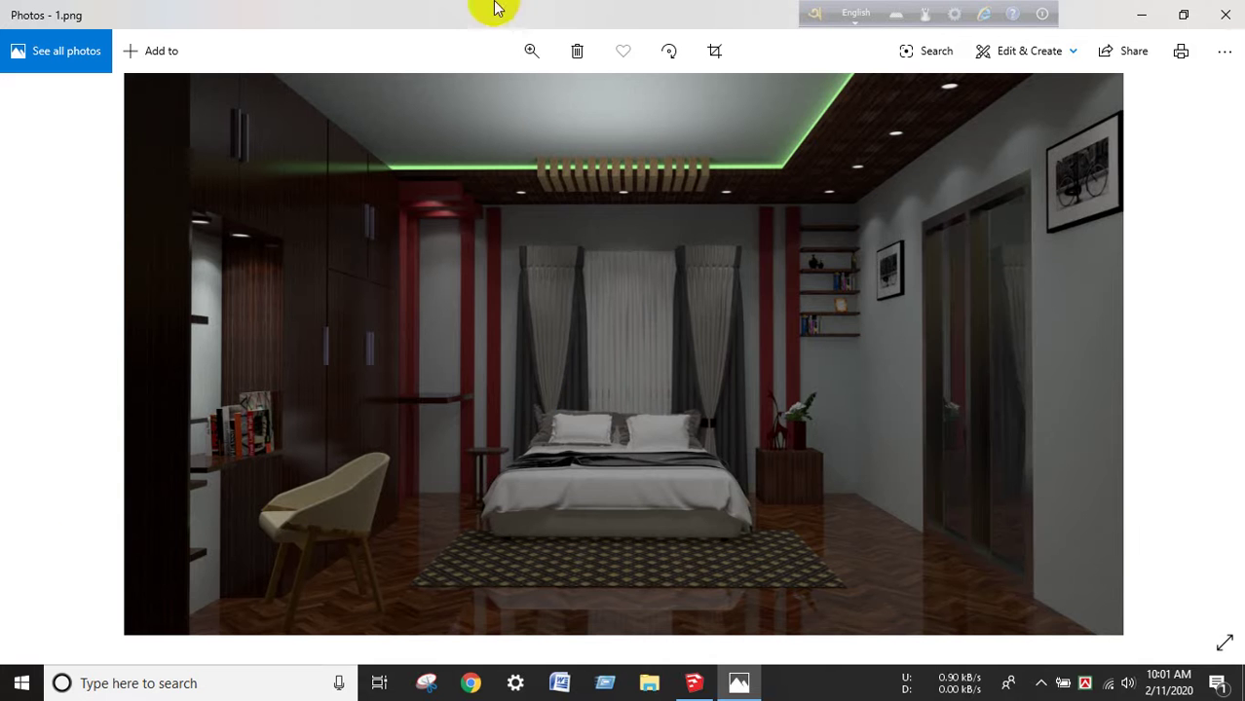
{"action": "left_click", "coordinate": [533, 50]}
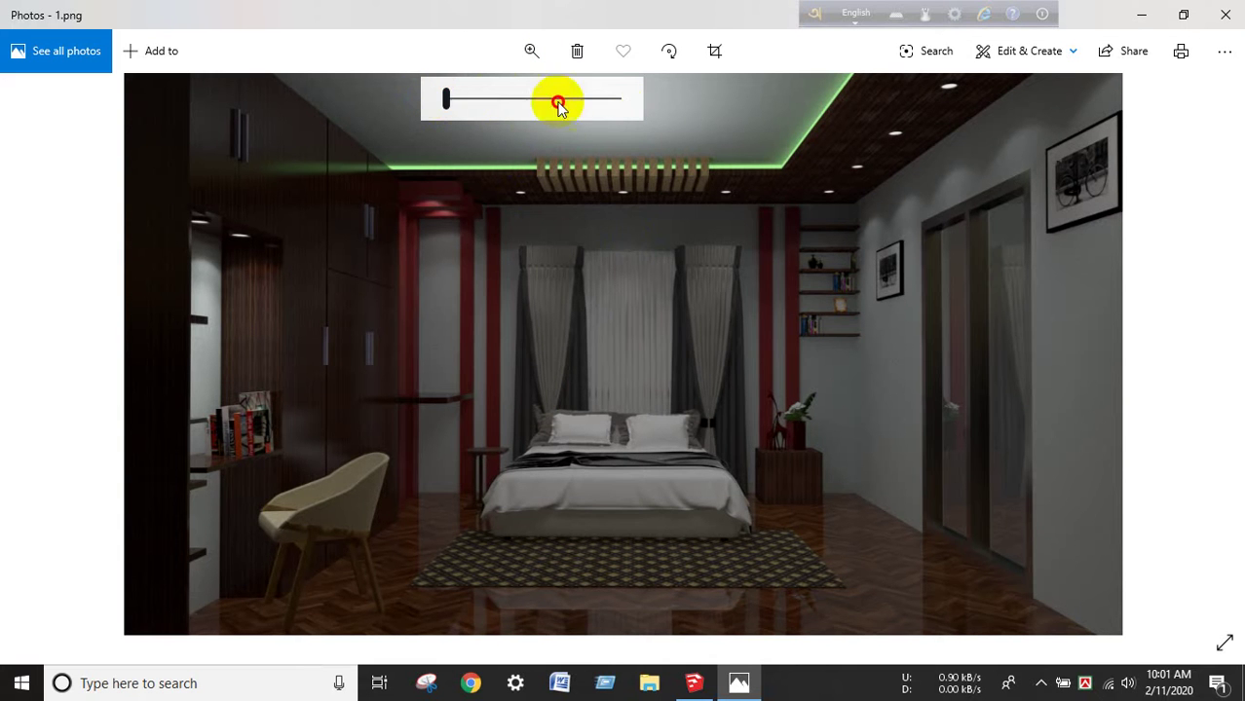
{"action": "mouse_move", "coordinate": [488, 96]}
{"action": "left_mouse_down"}
{"action": "mouse_move", "coordinate": [694, 103]}
{"action": "mouse_move", "coordinate": [444, 146]}
{"action": "left_mouse_up"}
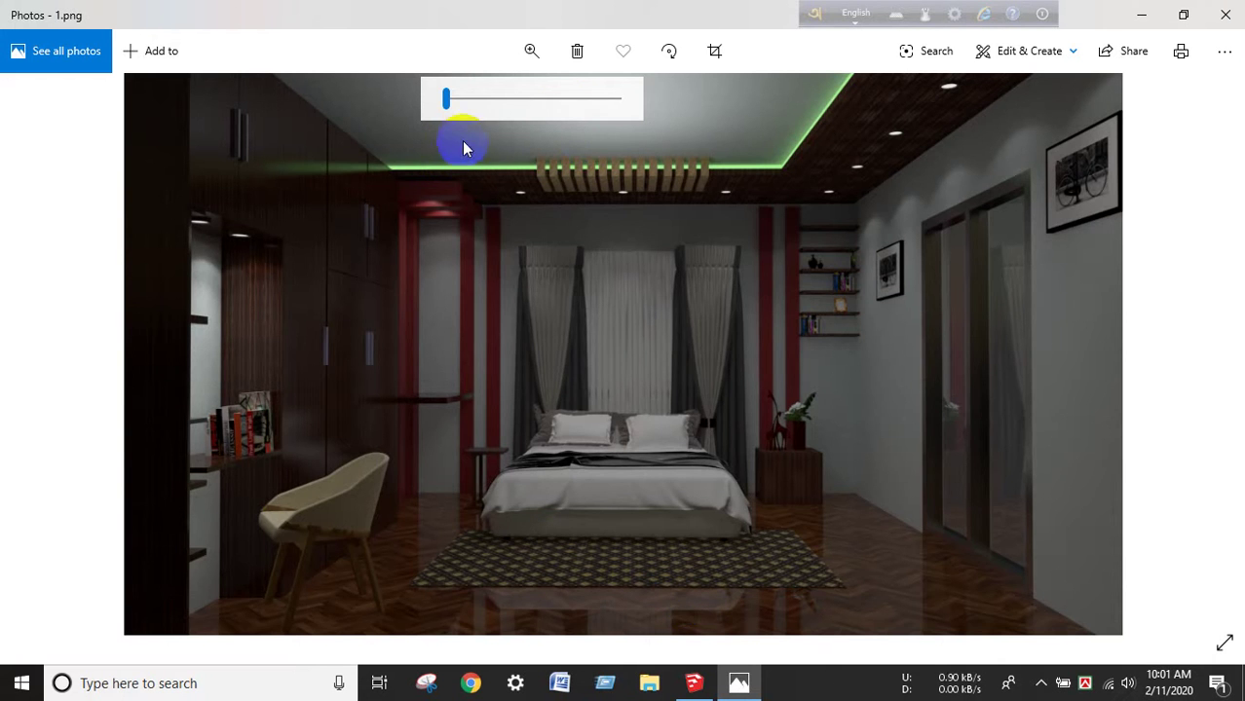
{"action": "mouse_move", "coordinate": [448, 100]}
{"action": "left_mouse_down"}
{"action": "mouse_move", "coordinate": [443, 141]}
{"action": "mouse_move", "coordinate": [406, 139]}
{"action": "left_mouse_up"}
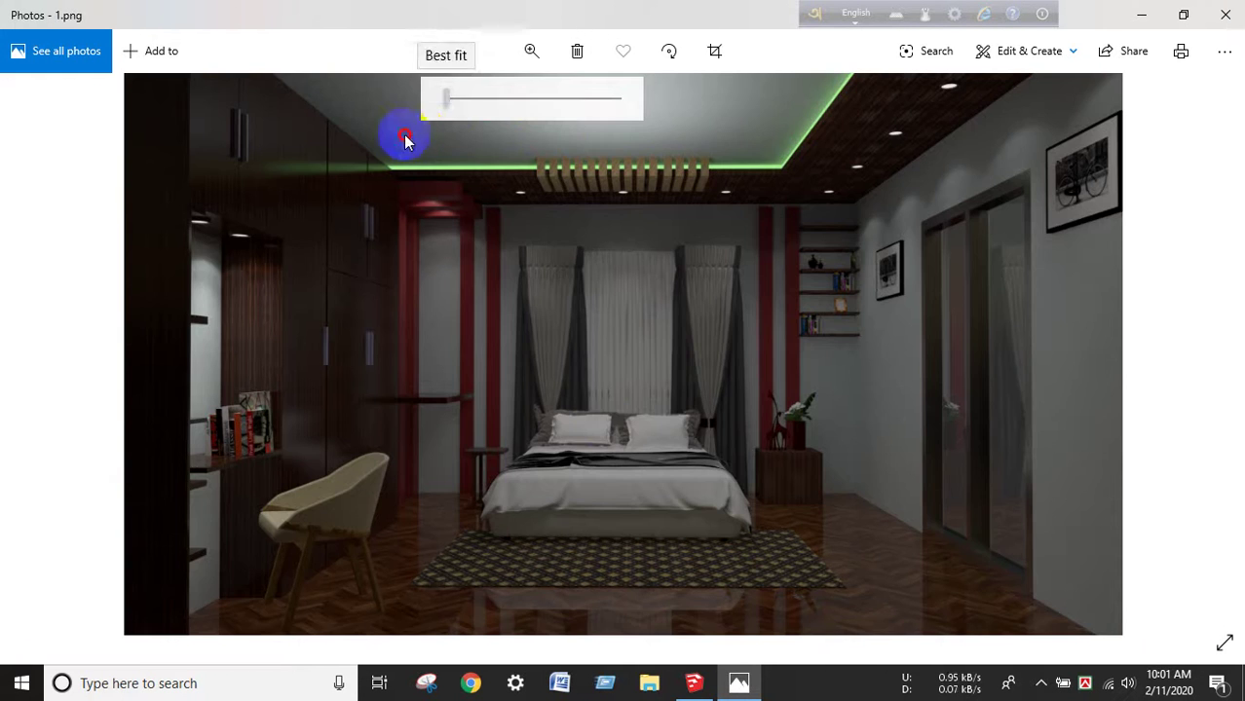
{"action": "left_click", "coordinate": [693, 683]}
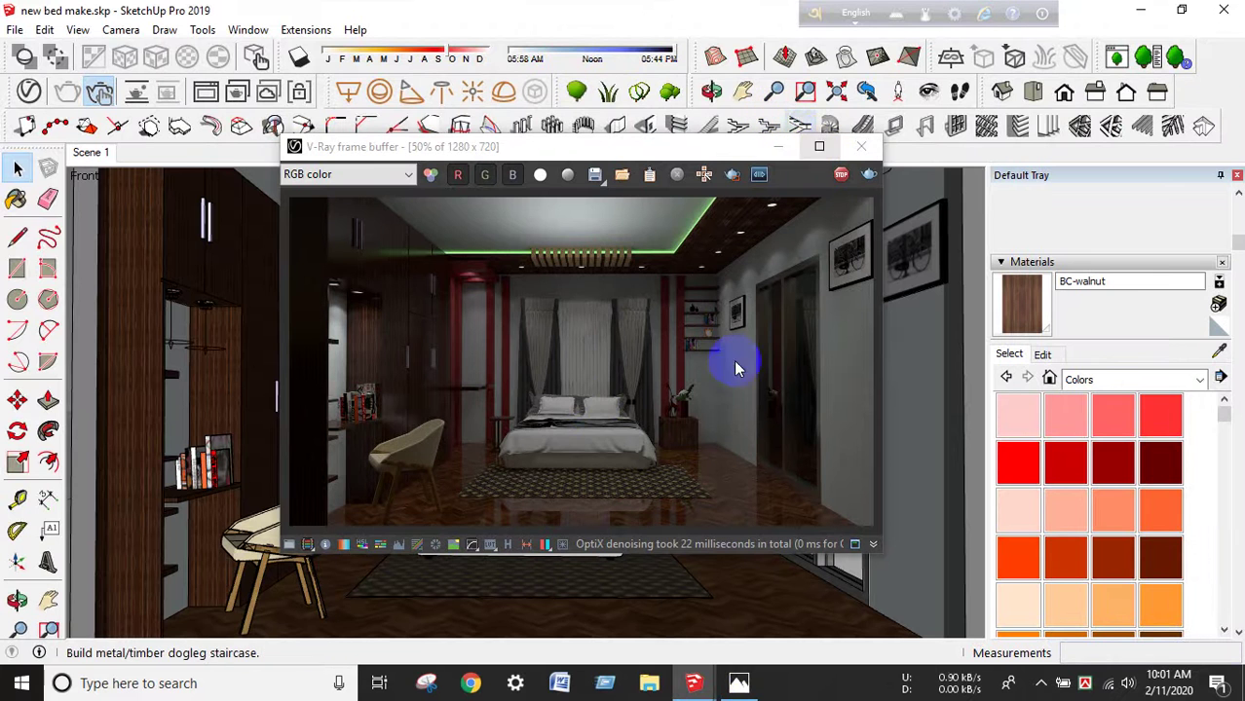
{"action": "left_click", "coordinate": [610, 430]}
{"action": "scroll", "coordinate": [608, 429], "scroll_direction": "up", "scroll_amount": 2}
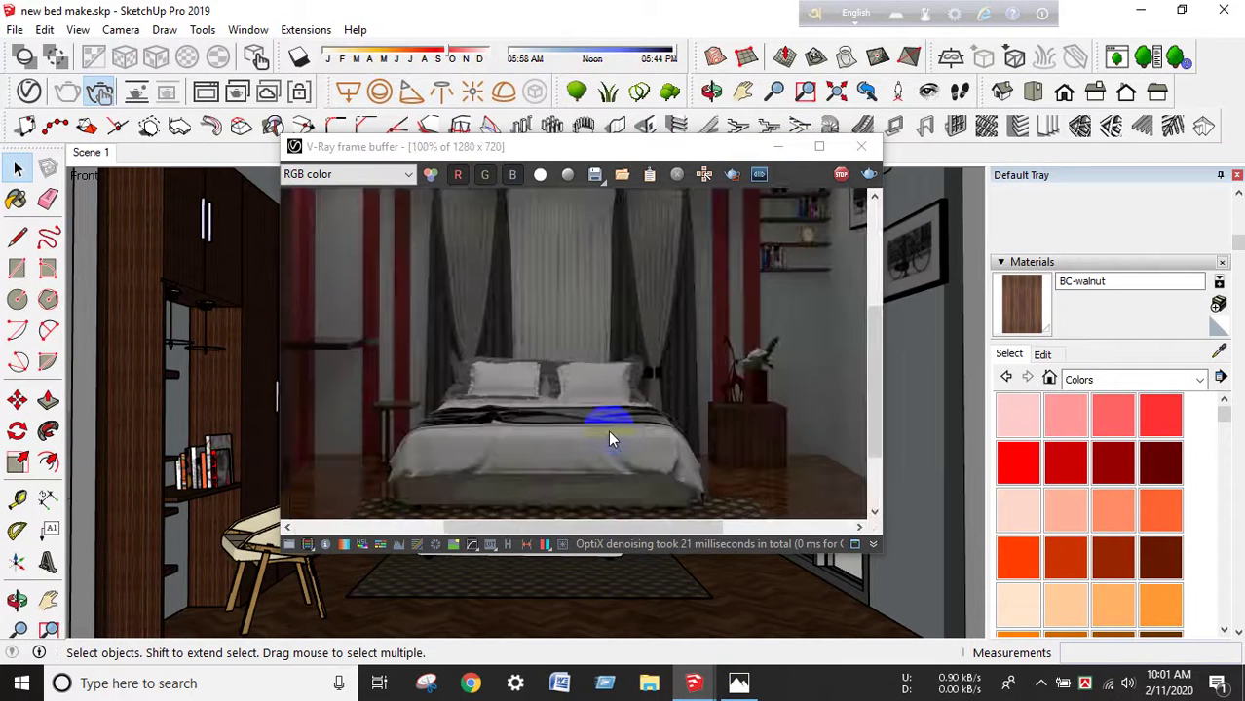
{"action": "scroll", "coordinate": [658, 384], "scroll_direction": "down", "scroll_amount": 3}
{"action": "left_click", "coordinate": [741, 175]}
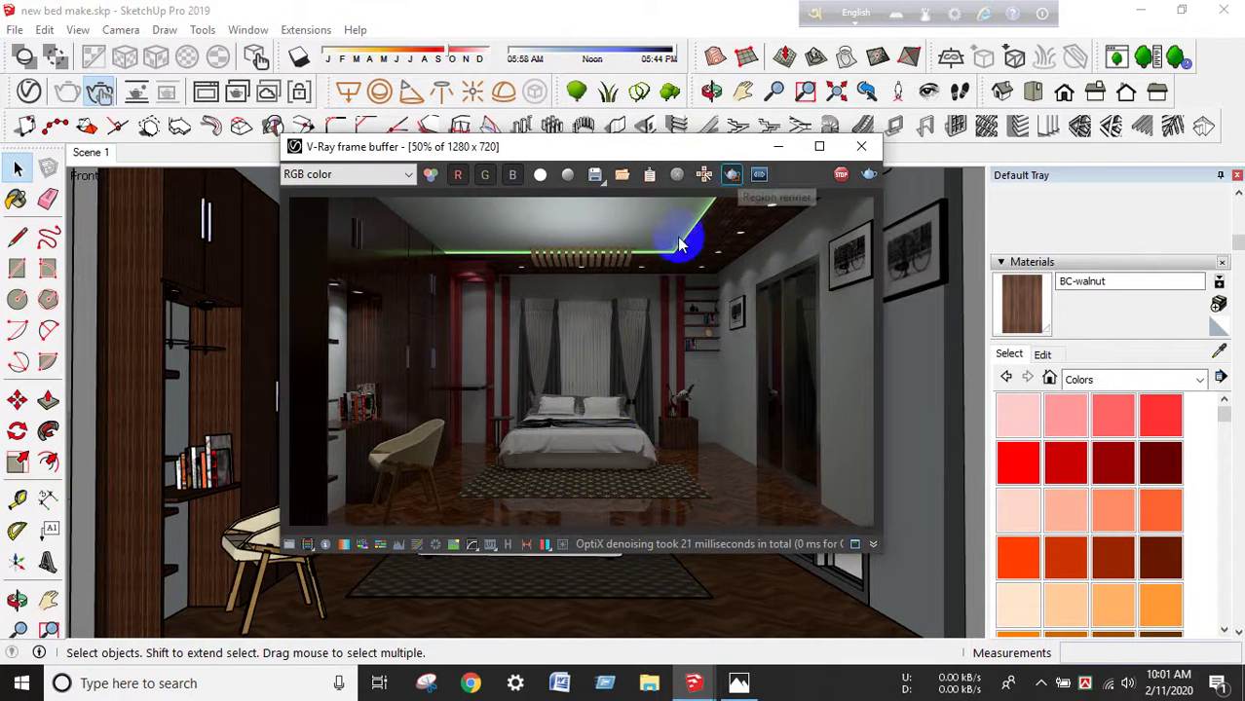
{"action": "scroll", "coordinate": [667, 250], "scroll_direction": "up", "scroll_amount": 2}
{"action": "left_click_drag", "start_coordinate": [508, 343], "coordinate": [702, 402]}
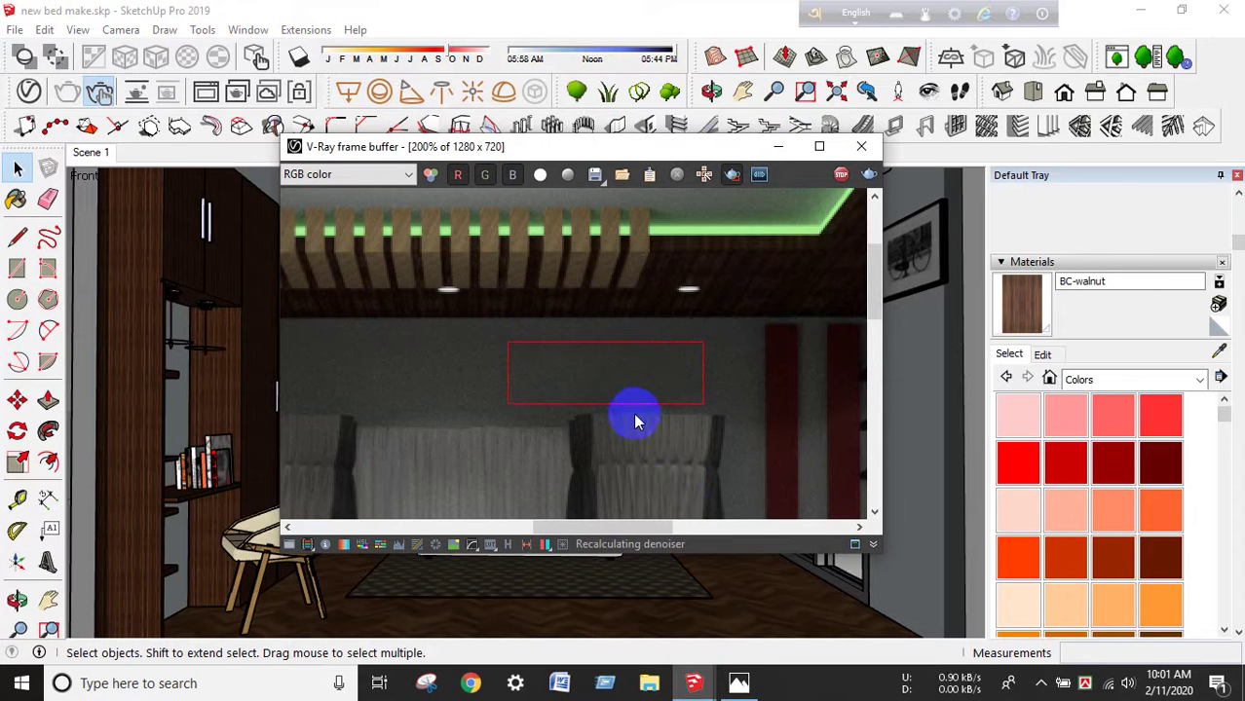
{"action": "scroll", "coordinate": [629, 404], "scroll_direction": "up", "scroll_amount": 1}
{"action": "scroll", "coordinate": [628, 405], "scroll_direction": "up", "scroll_amount": 1}
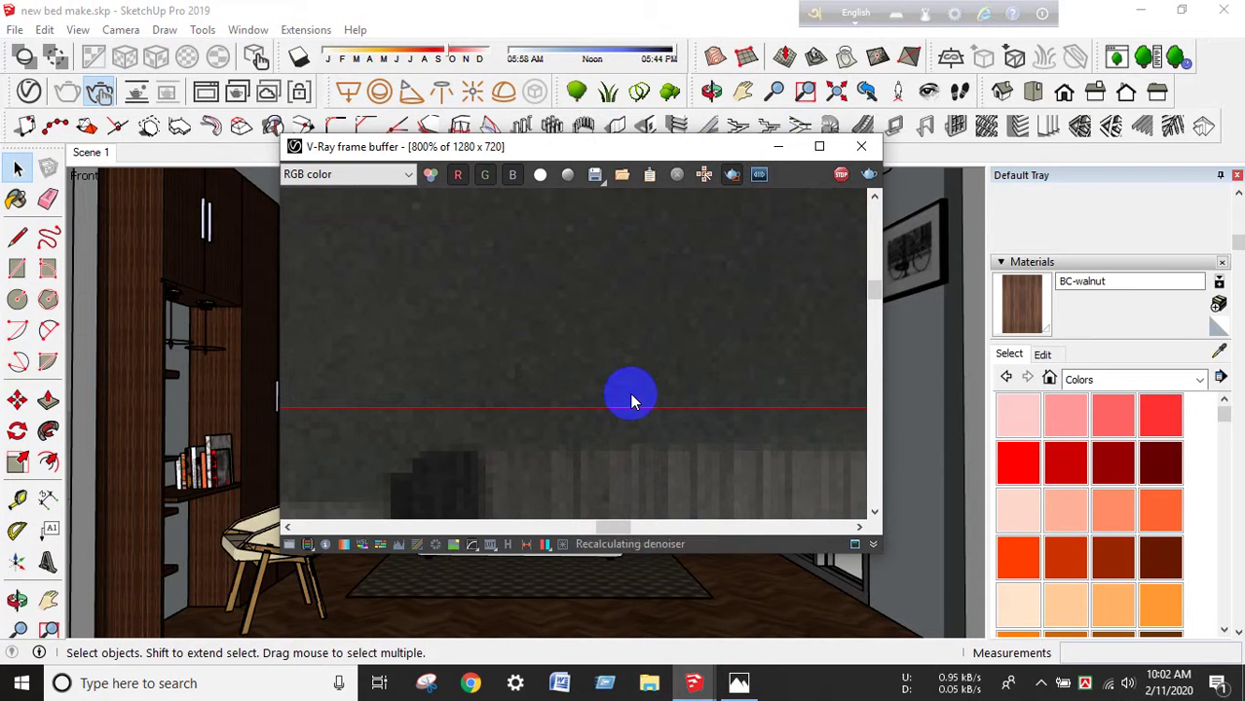
{"action": "scroll", "coordinate": [629, 396], "scroll_direction": "down", "scroll_amount": 3}
{"action": "scroll", "coordinate": [629, 395], "scroll_direction": "down", "scroll_amount": 1}
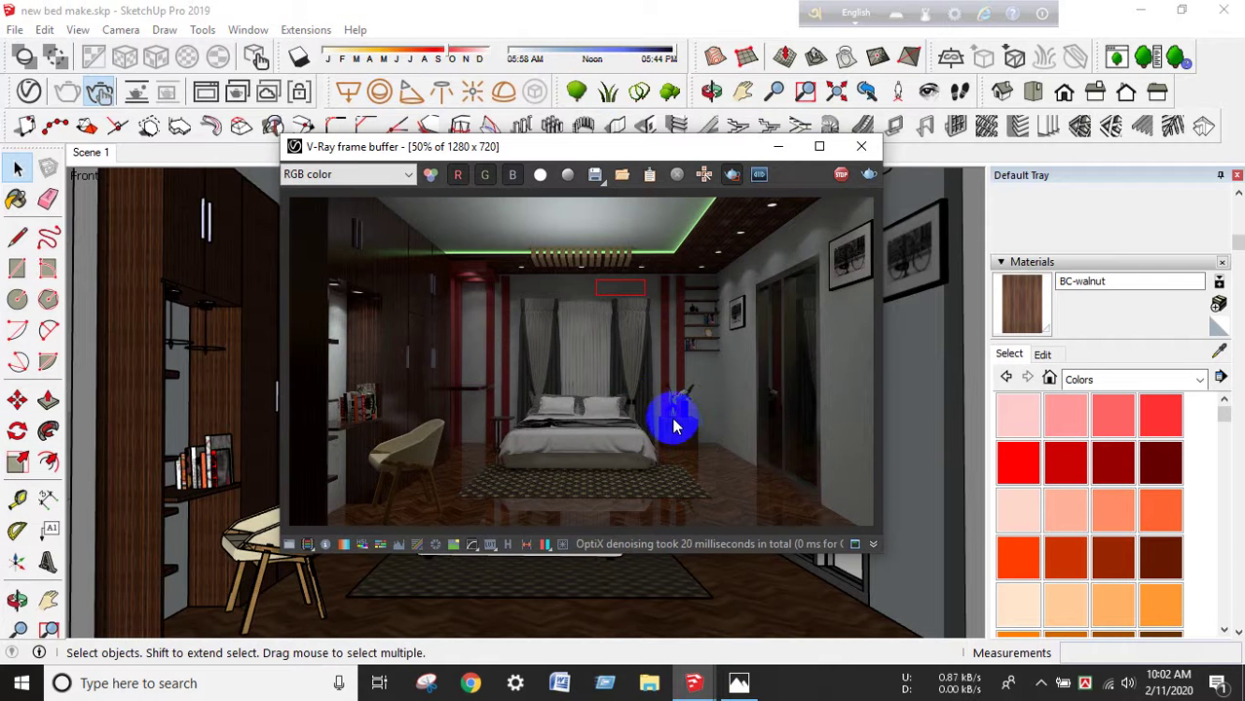
{"action": "scroll", "coordinate": [643, 321], "scroll_direction": "up", "scroll_amount": 1}
{"action": "scroll", "coordinate": [616, 242], "scroll_direction": "up", "scroll_amount": 2}
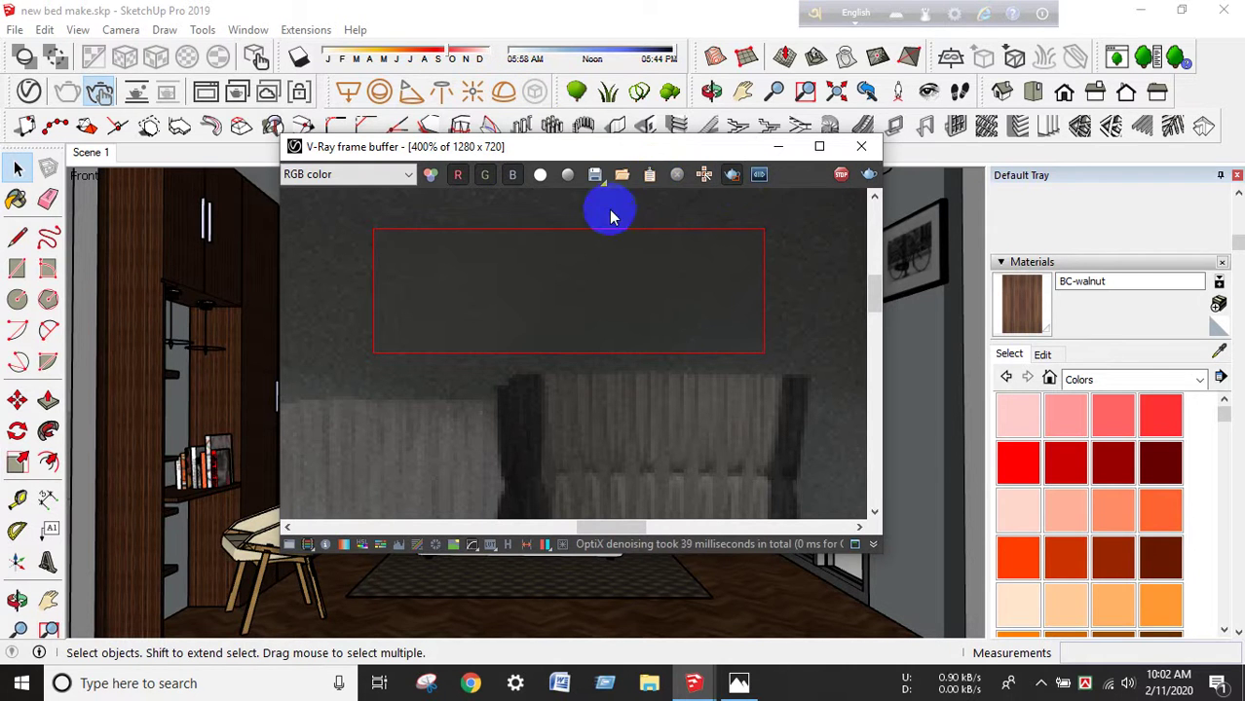
{"action": "left_click", "coordinate": [733, 175]}
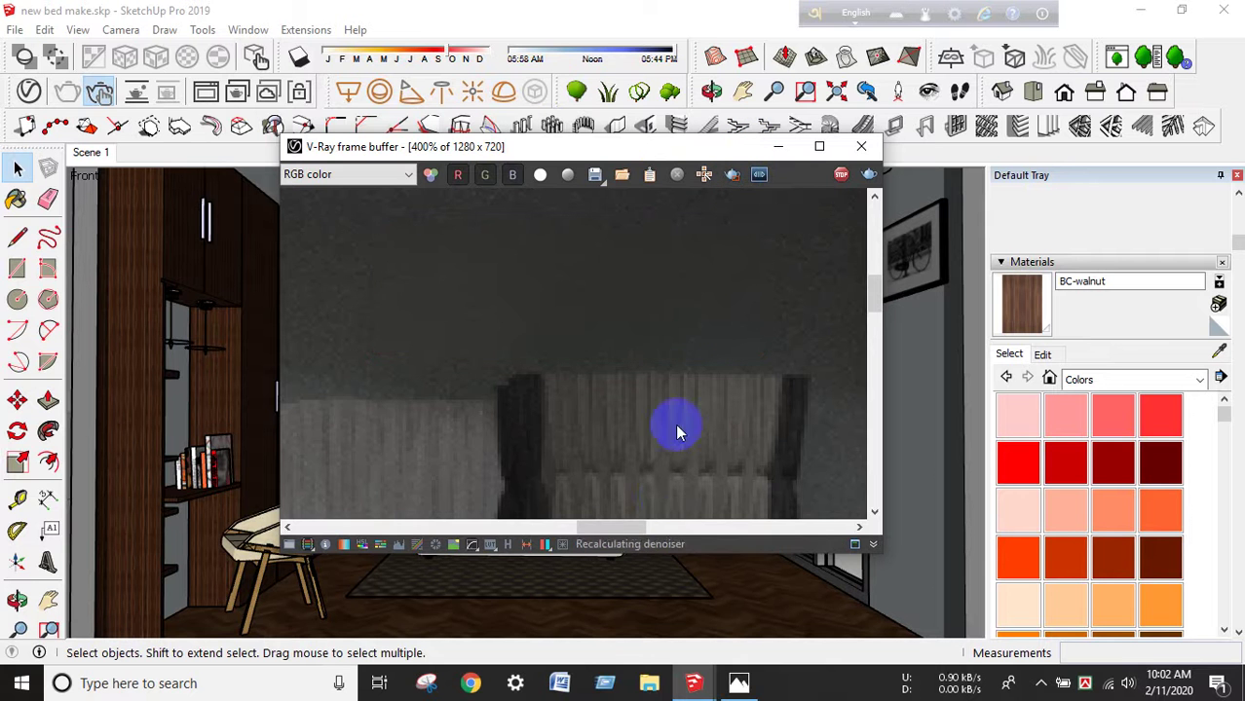
{"action": "scroll", "coordinate": [676, 424], "scroll_direction": "down", "scroll_amount": 1}
{"action": "scroll", "coordinate": [677, 387], "scroll_direction": "down", "scroll_amount": 1}
{"action": "scroll", "coordinate": [721, 453], "scroll_direction": "down", "scroll_amount": 1}
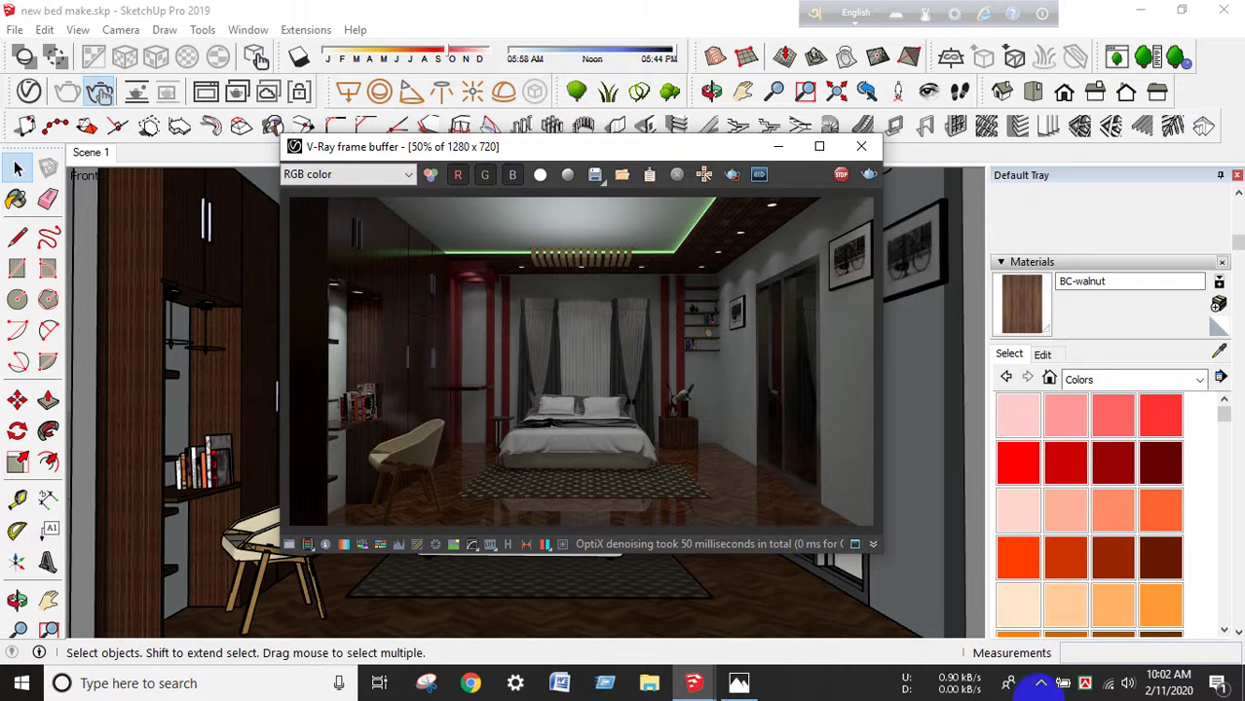
{"action": "left_click", "coordinate": [1043, 685]}
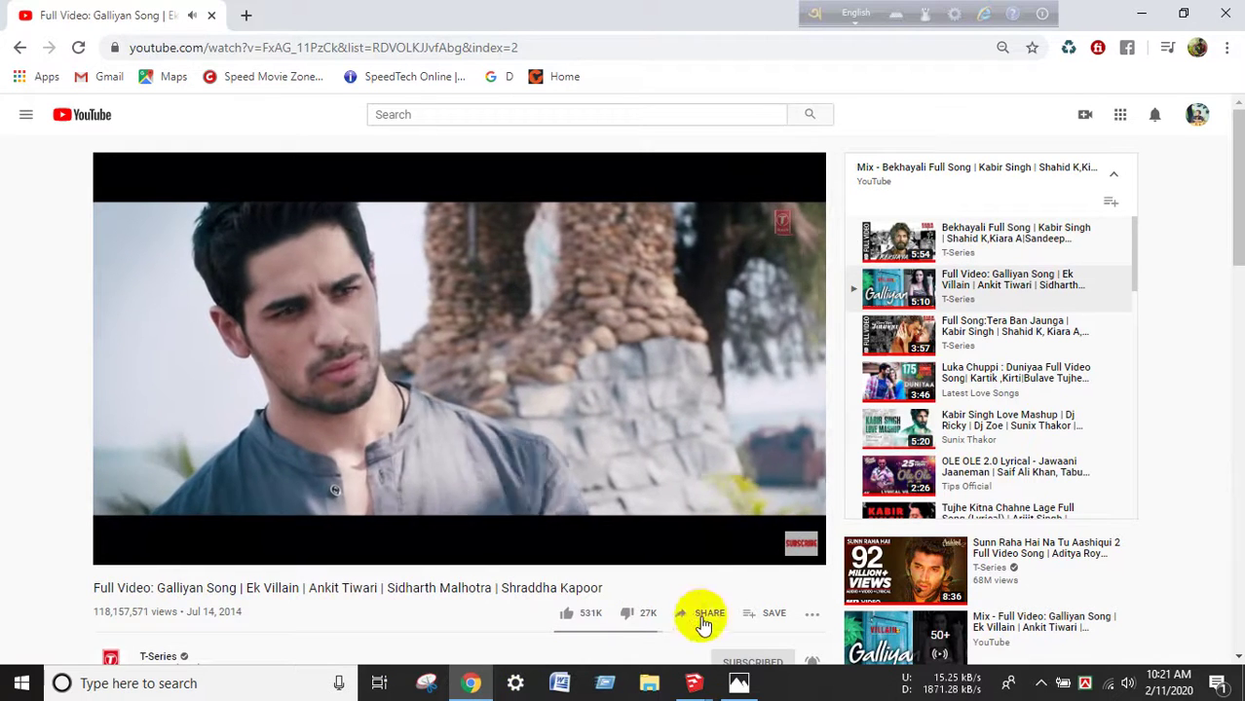
{"action": "mouse_move", "coordinate": [984, 380]}
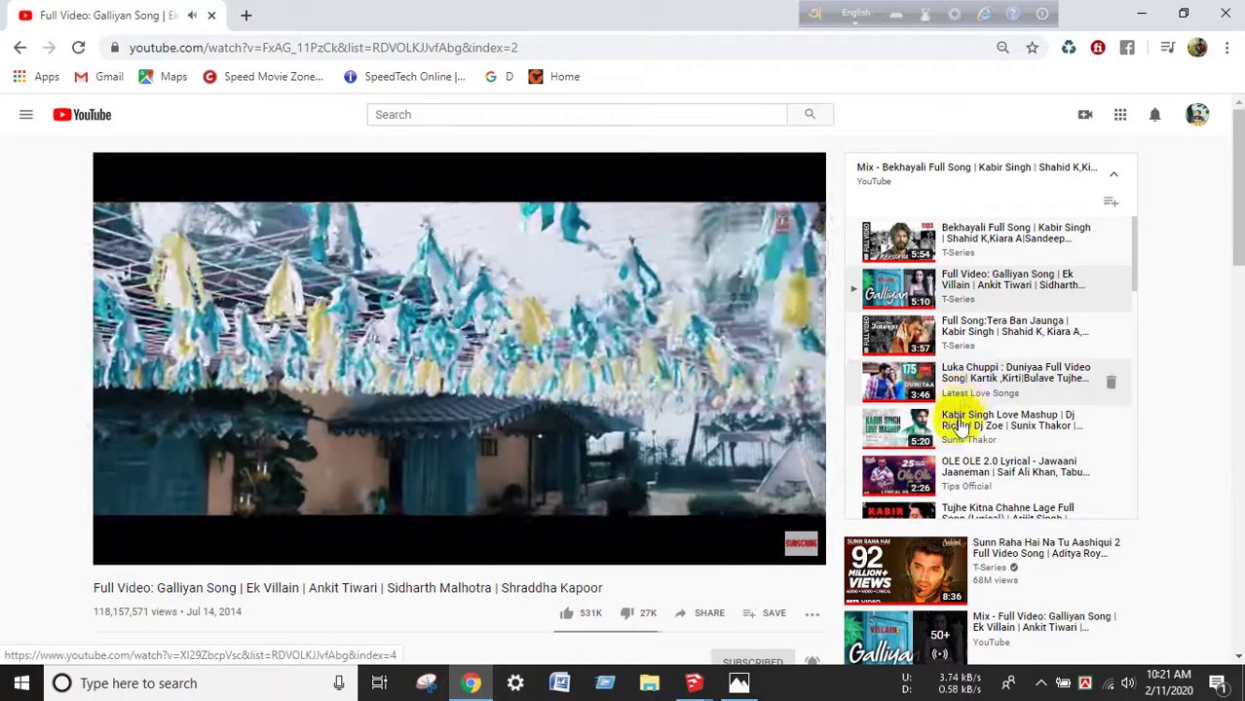
Play the Kabir Singh Love Mashup from the right-hand mix playlist, then reveal the hidden tray apps
{"action": "left_click", "coordinate": [956, 425]}
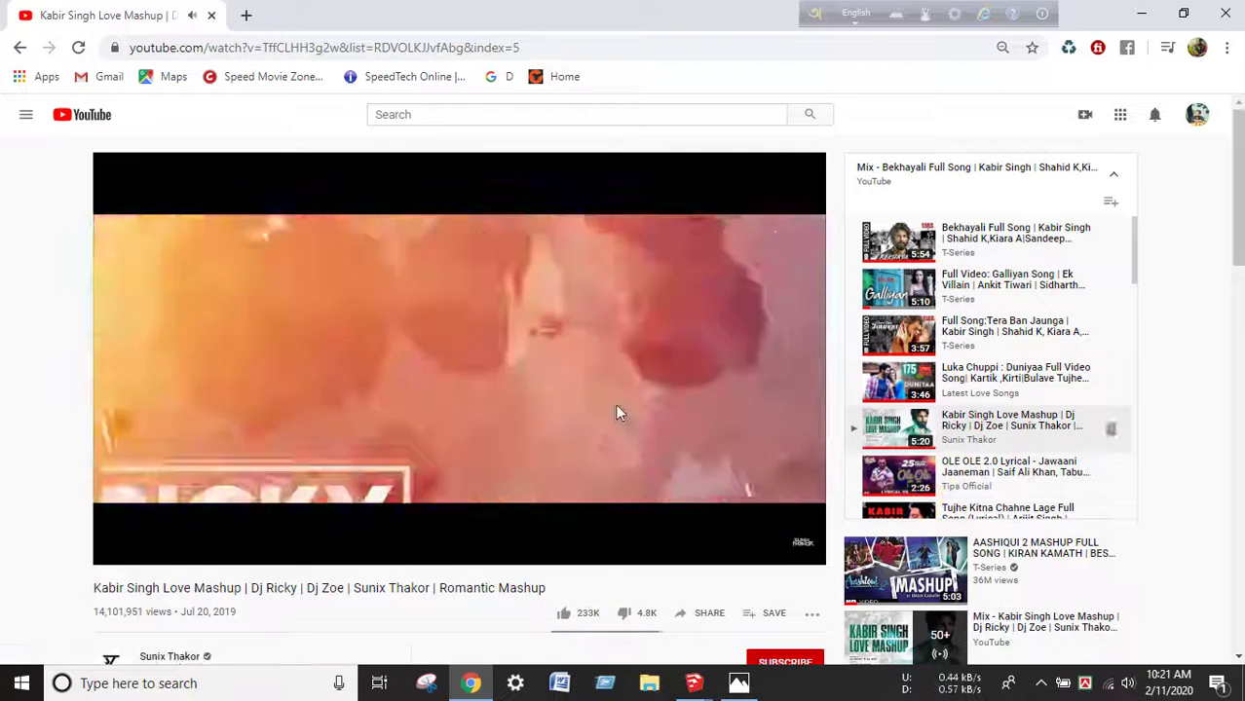
{"action": "left_click", "coordinate": [1038, 683]}
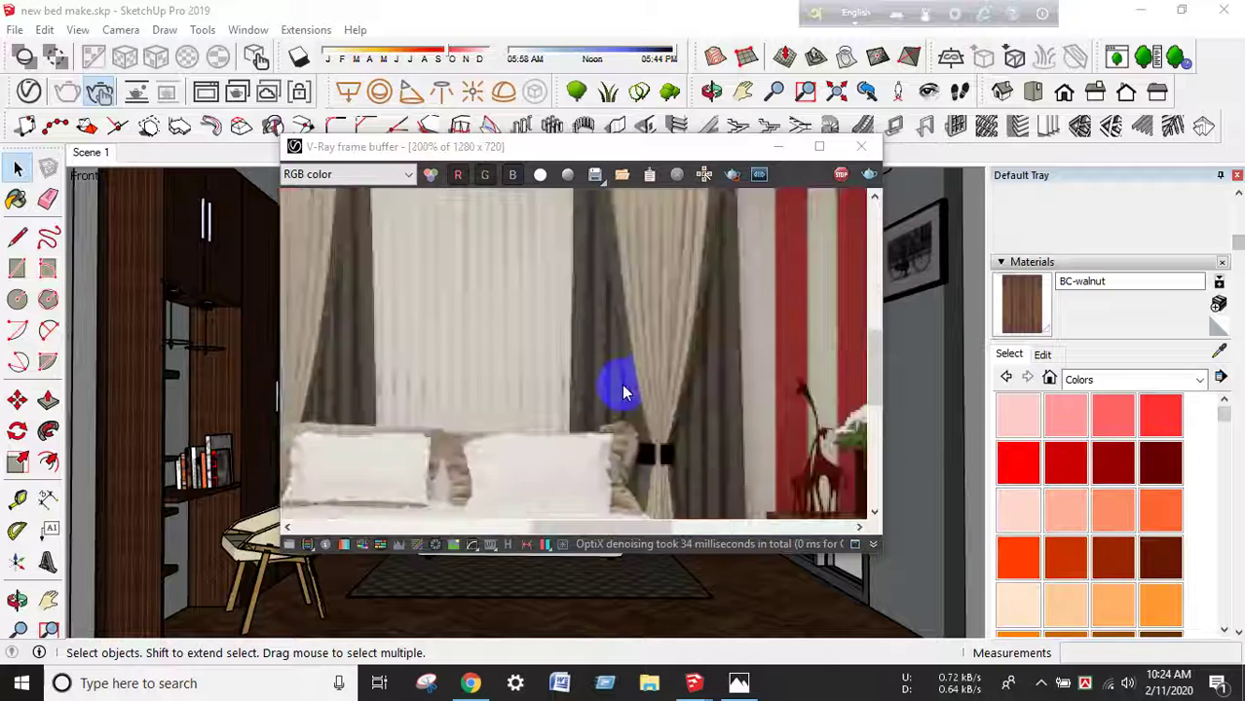
{"action": "scroll", "coordinate": [624, 391], "scroll_direction": "down", "scroll_amount": 1}
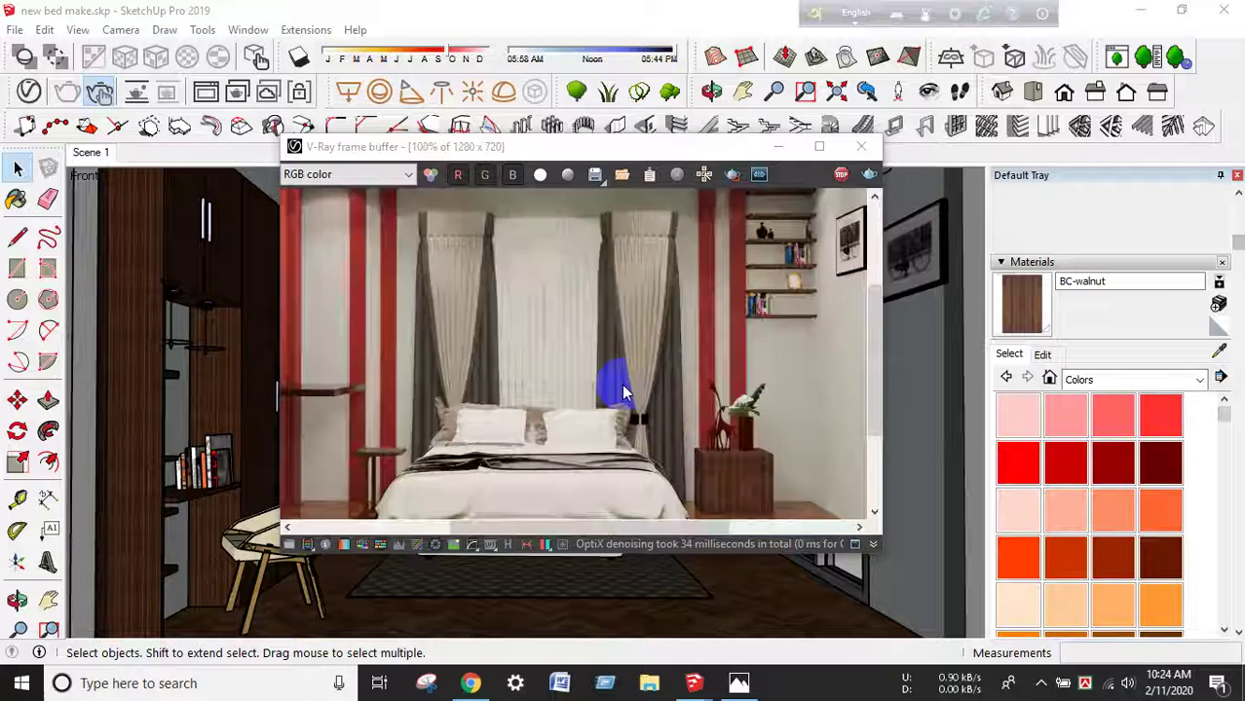
{"action": "scroll", "coordinate": [643, 351], "scroll_direction": "down", "scroll_amount": 1}
{"action": "scroll", "coordinate": [735, 256], "scroll_direction": "up", "scroll_amount": 3}
{"action": "scroll", "coordinate": [734, 253], "scroll_direction": "down", "scroll_amount": 3}
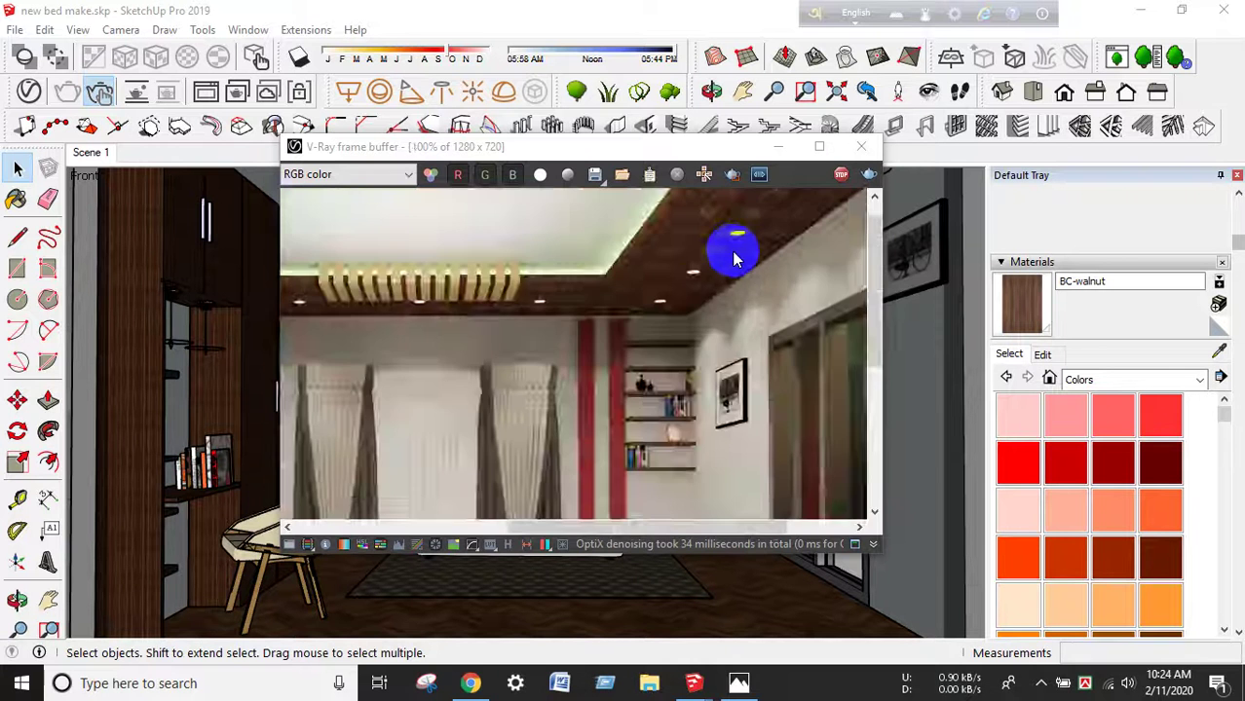
{"action": "scroll", "coordinate": [667, 308], "scroll_direction": "up", "scroll_amount": 2}
{"action": "scroll", "coordinate": [687, 310], "scroll_direction": "down", "scroll_amount": 2}
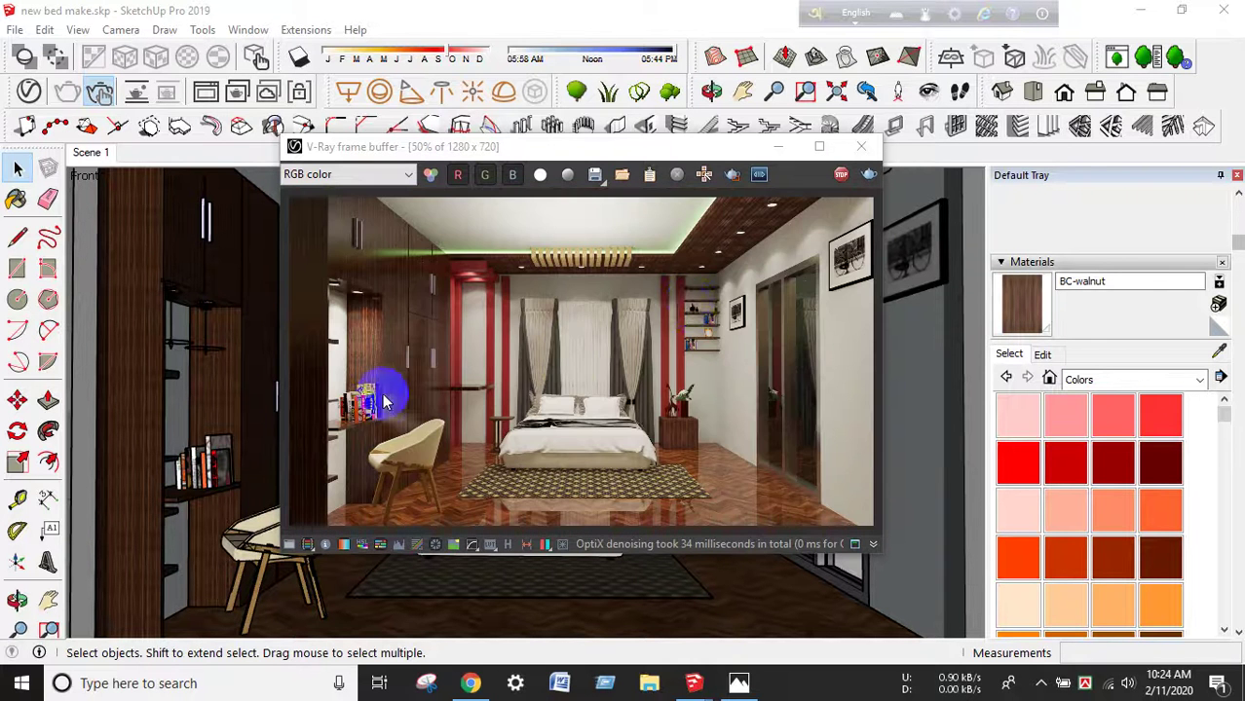
{"action": "scroll", "coordinate": [370, 346], "scroll_direction": "up", "scroll_amount": 1}
{"action": "scroll", "coordinate": [448, 345], "scroll_direction": "down", "scroll_amount": 1}
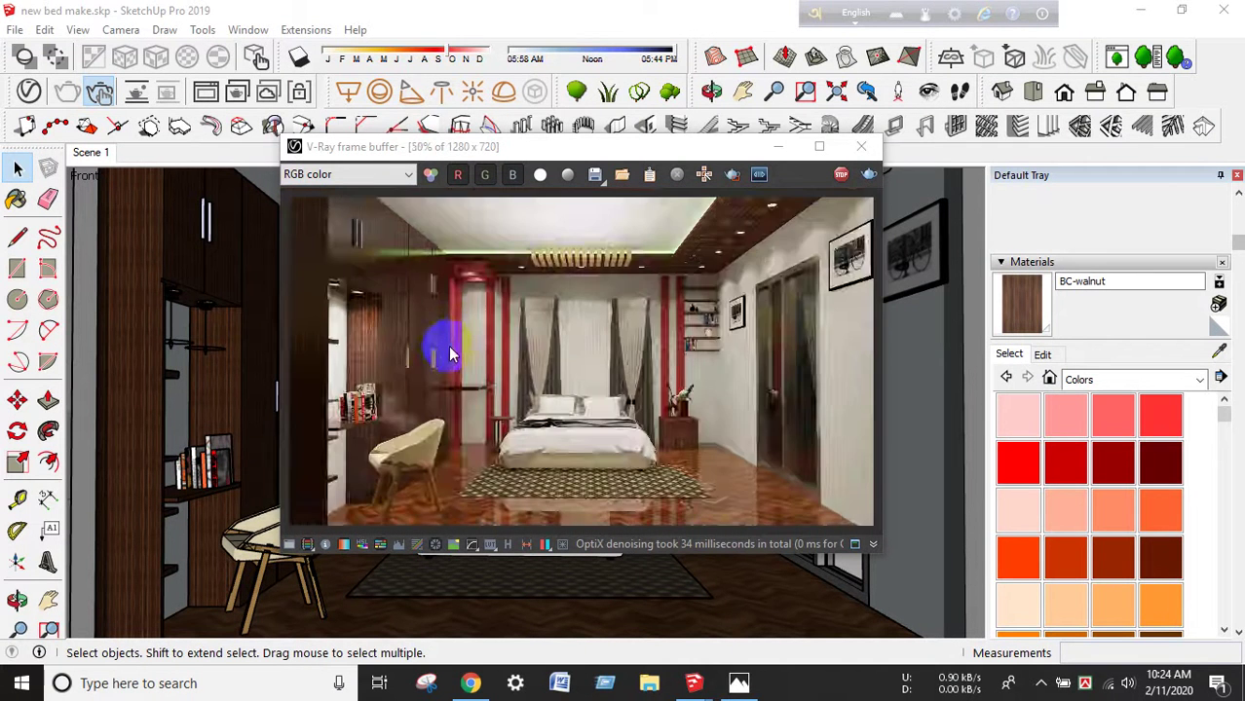
{"action": "scroll", "coordinate": [450, 346], "scroll_direction": "down", "scroll_amount": 1}
{"action": "scroll", "coordinate": [521, 429], "scroll_direction": "up", "scroll_amount": 1}
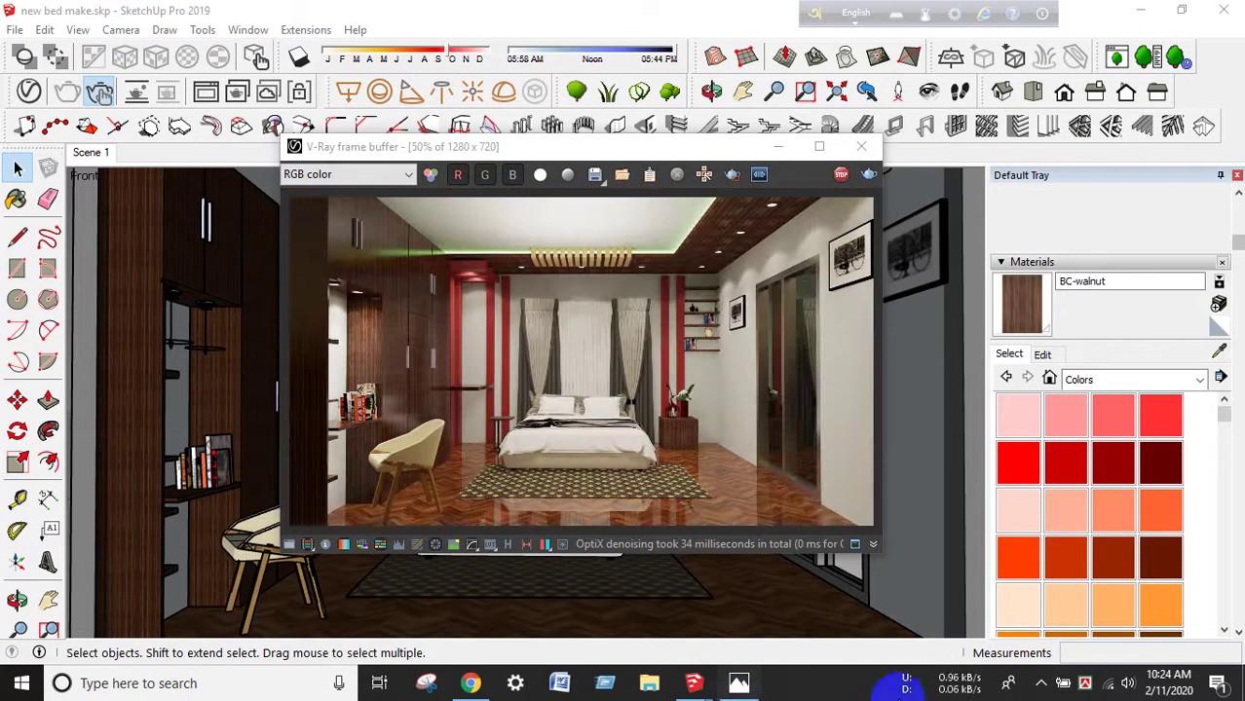